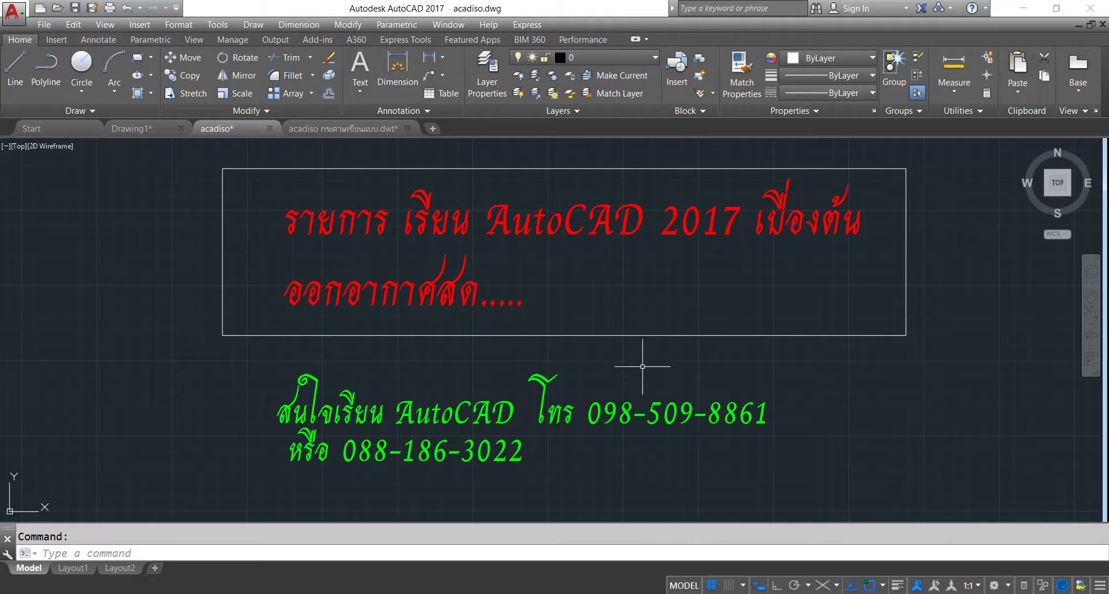
Switch to the acadiso กระดาษเขียนแบบ template and erase its red circle.
{"action": "left_click", "coordinate": [330, 134]}
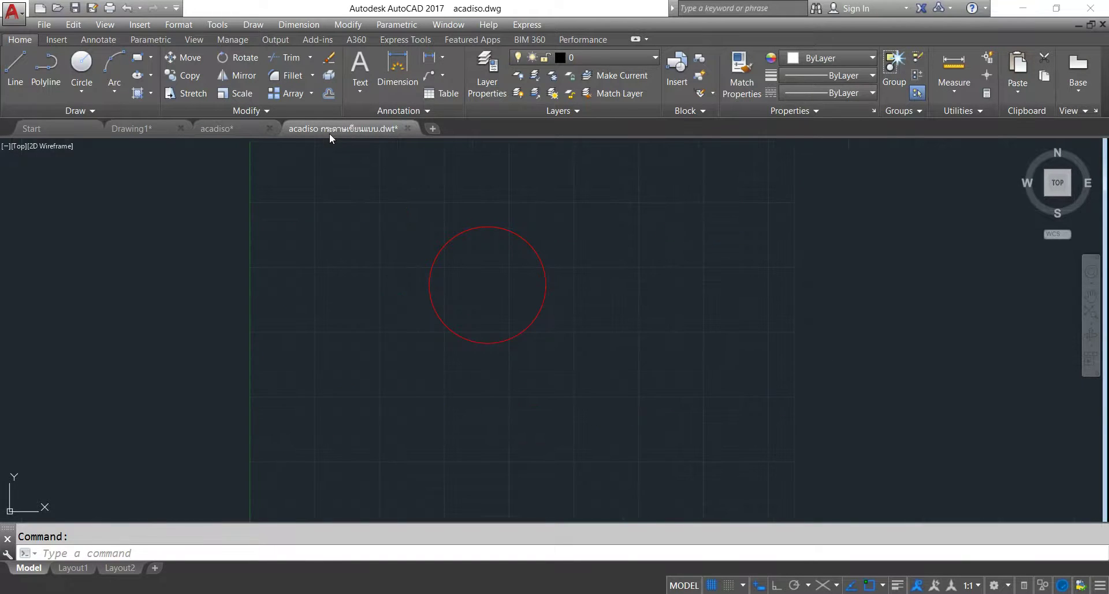
{"action": "left_click", "coordinate": [373, 191]}
{"action": "left_click", "coordinate": [676, 420]}
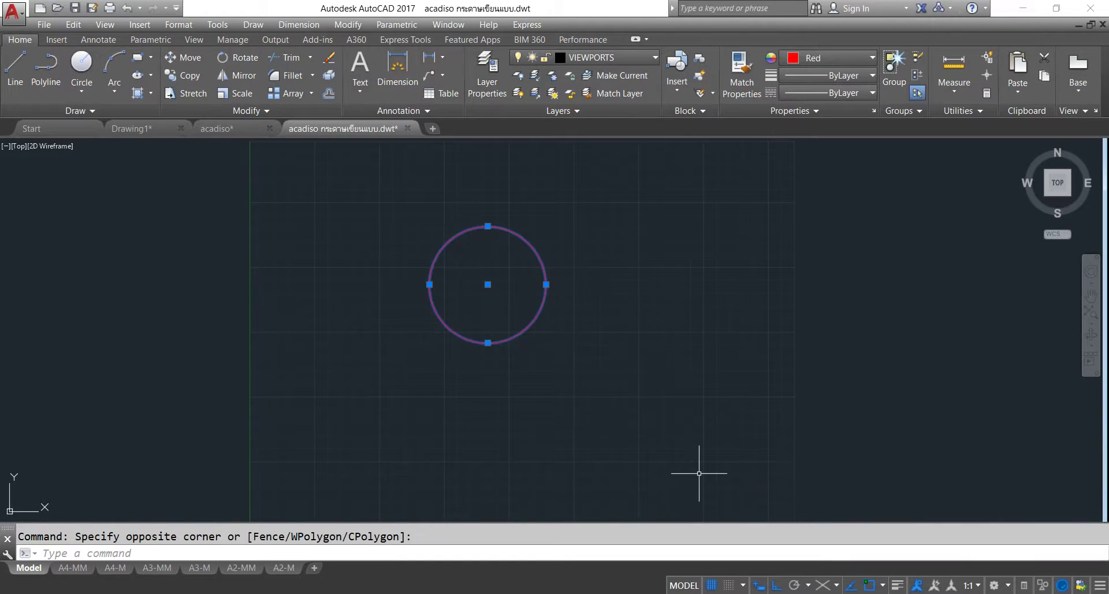
{"action": "key", "text": "Delete"}
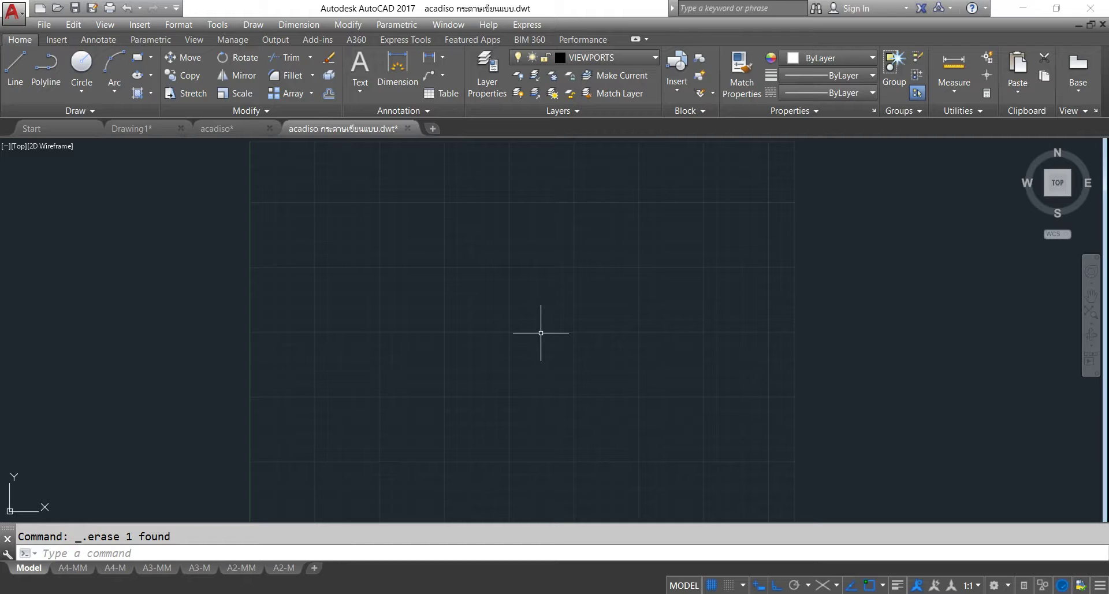
{"action": "left_click", "coordinate": [253, 26]}
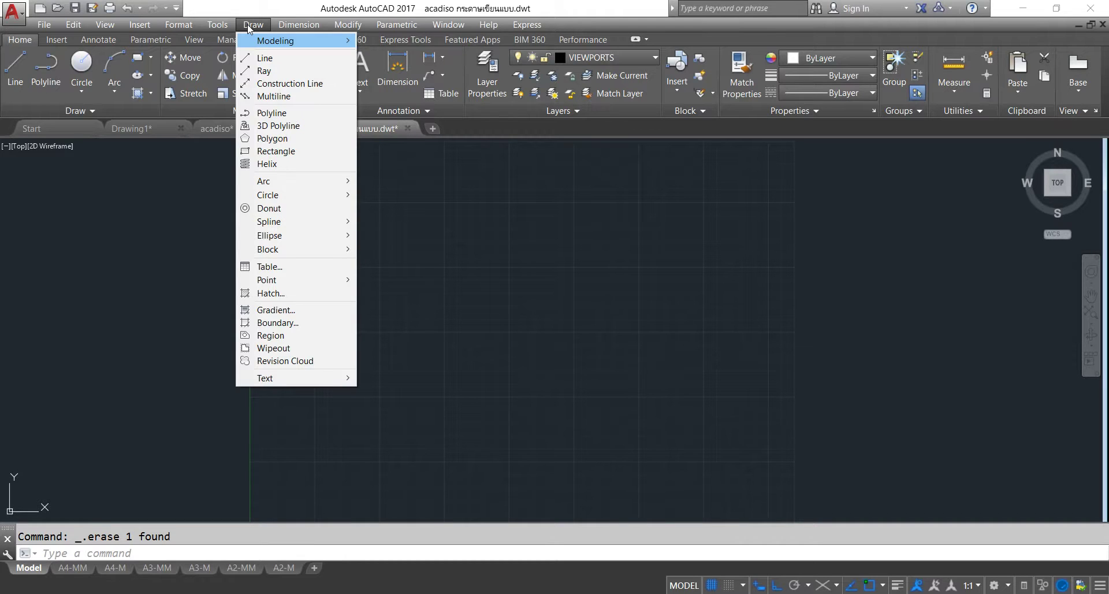
{"action": "left_click", "coordinate": [218, 24]}
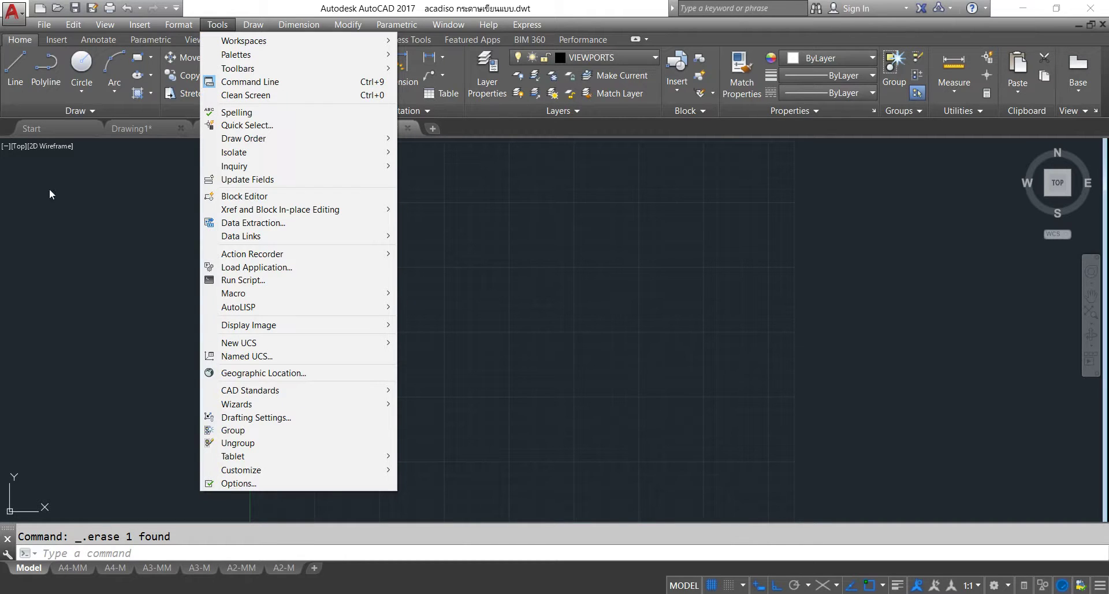
{"action": "left_click", "coordinate": [94, 109]}
{"action": "left_click", "coordinate": [93, 108]}
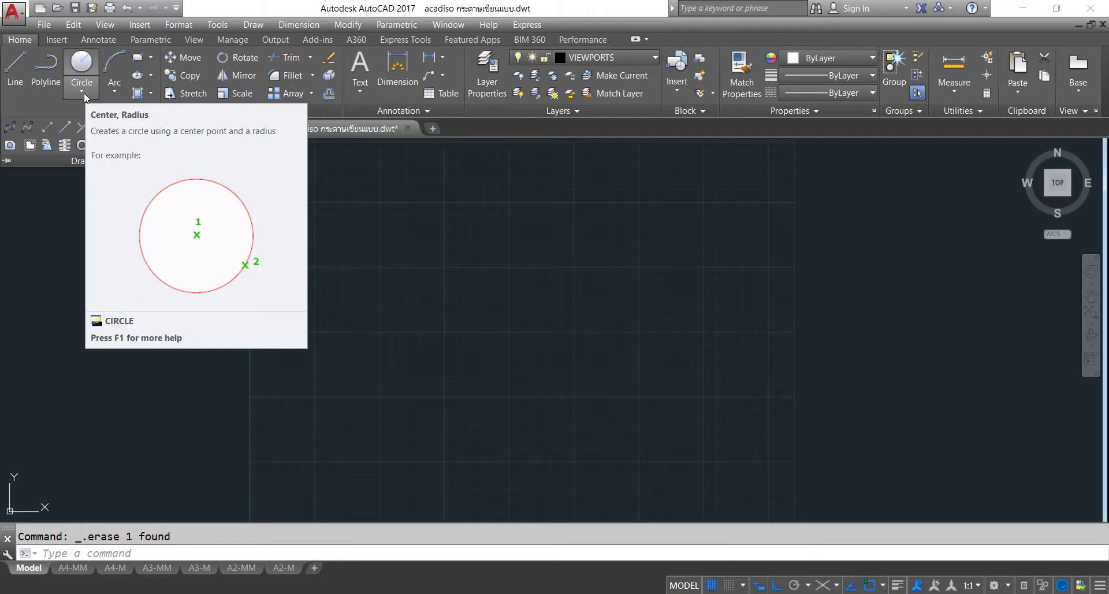
{"action": "left_click", "coordinate": [84, 92]}
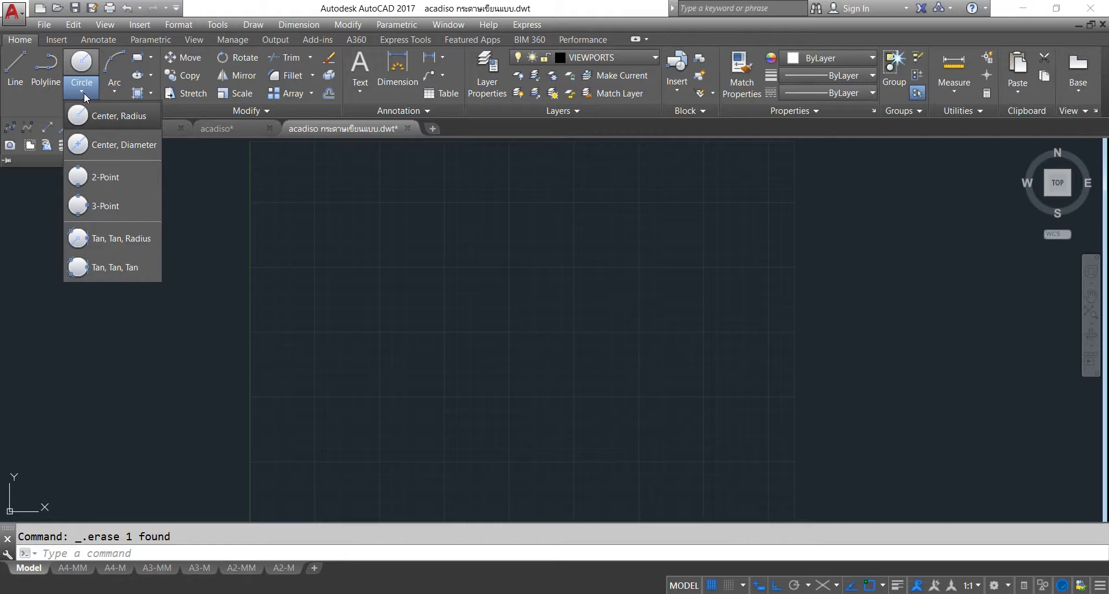
{"action": "left_click", "coordinate": [115, 88]}
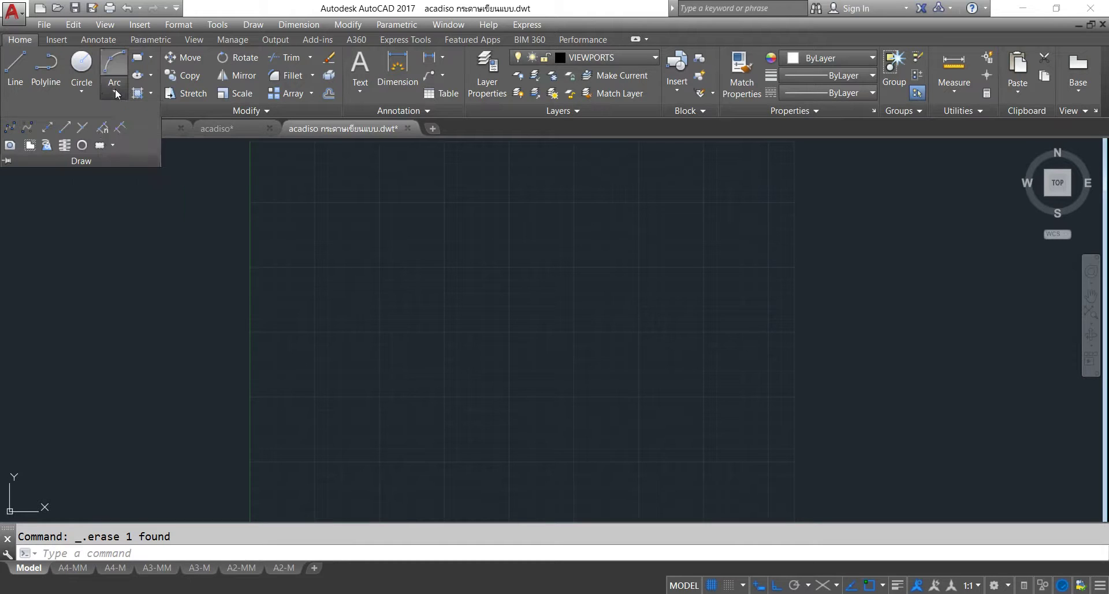
{"action": "left_click", "coordinate": [115, 89]}
{"action": "left_click", "coordinate": [151, 58]}
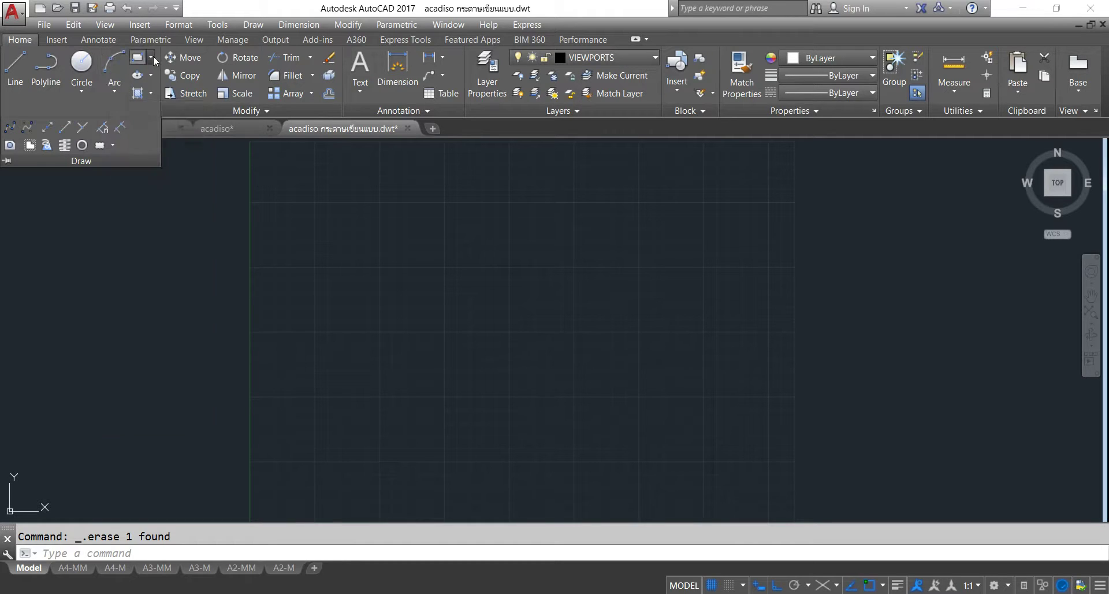
{"action": "left_click", "coordinate": [152, 57]}
{"action": "left_click", "coordinate": [153, 57]}
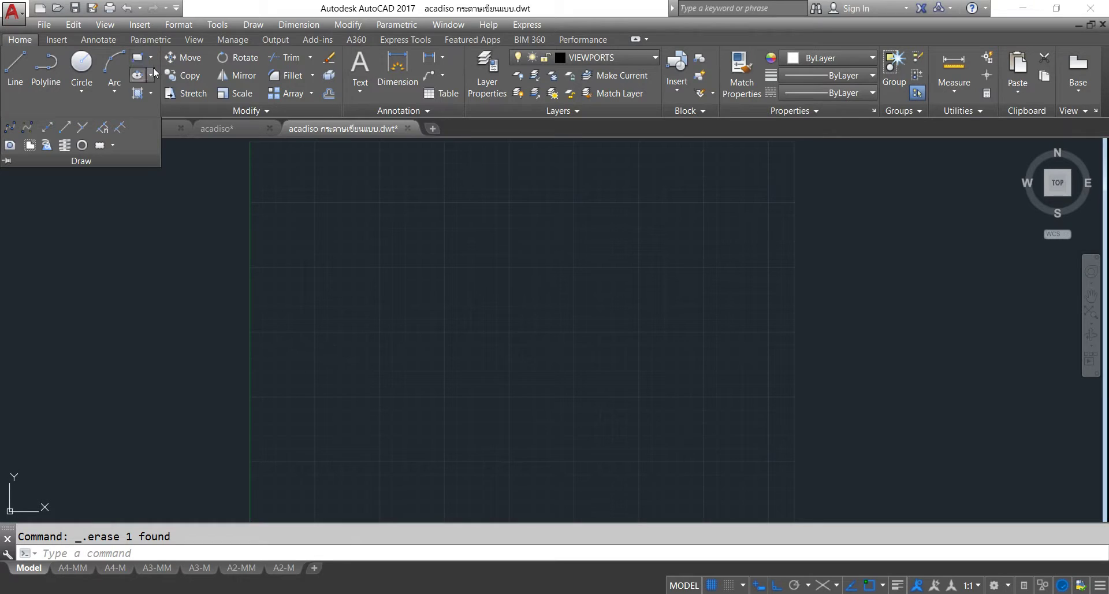
{"action": "left_click", "coordinate": [152, 76]}
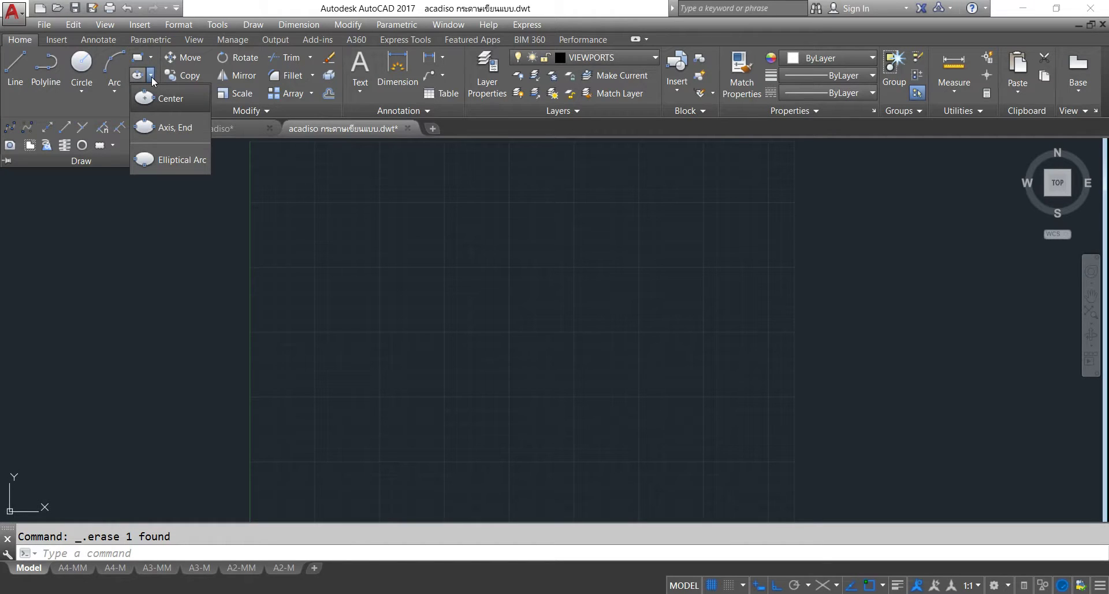
{"action": "left_click", "coordinate": [151, 76]}
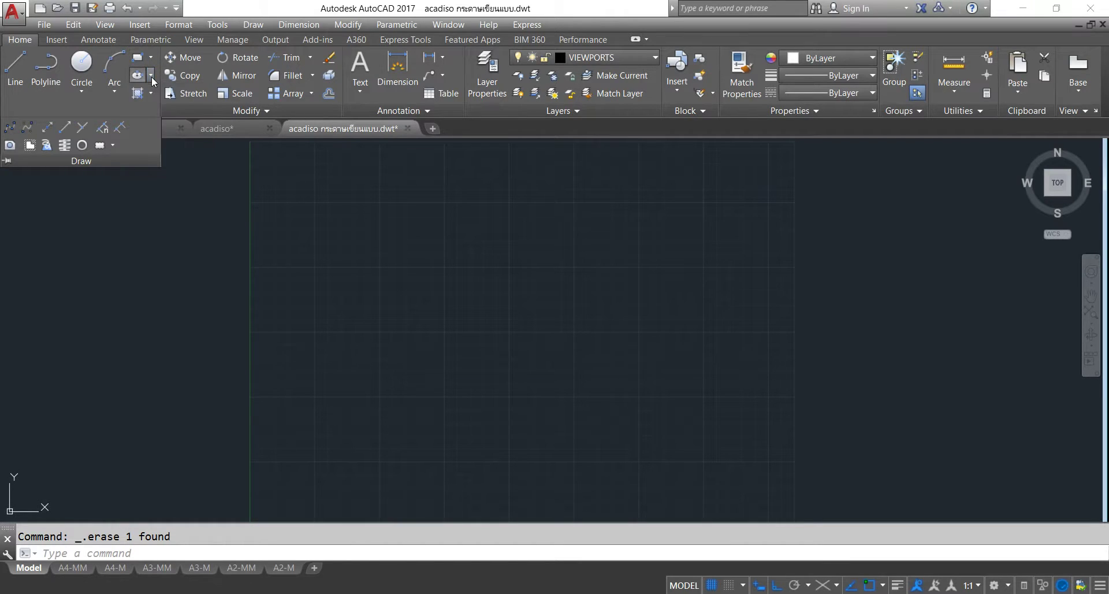
{"action": "left_click", "coordinate": [79, 89]}
{"action": "left_click", "coordinate": [80, 92]}
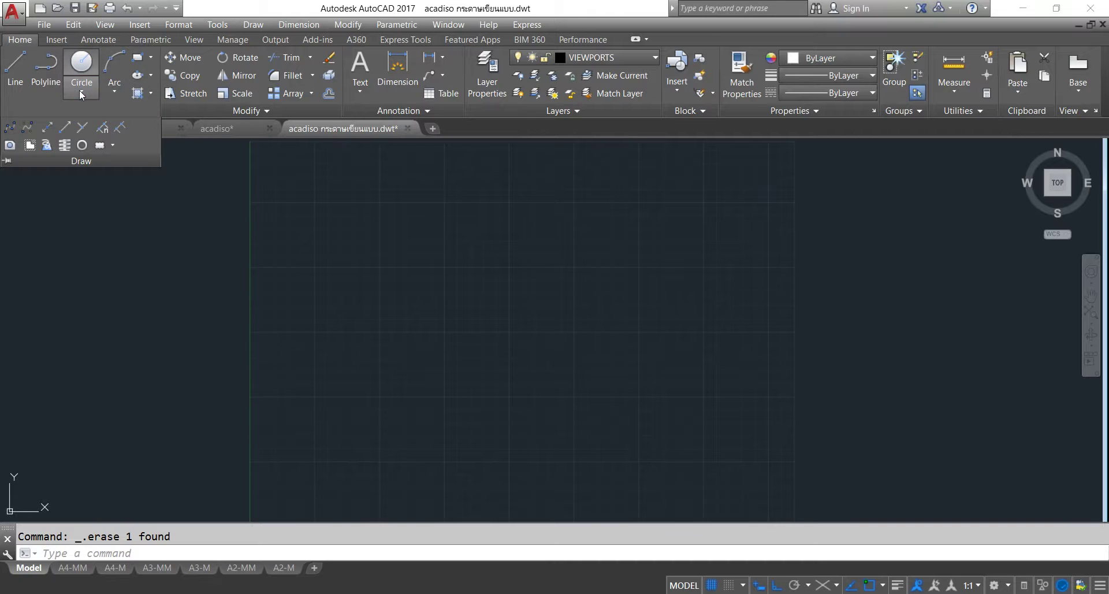
{"action": "left_click", "coordinate": [151, 92]}
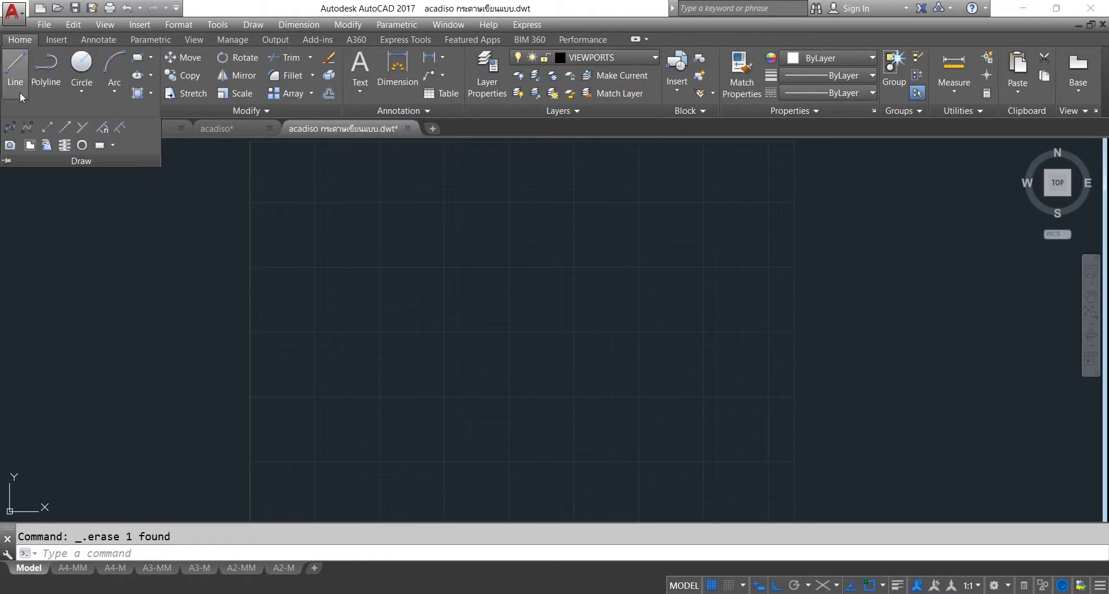
{"action": "left_click", "coordinate": [113, 145]}
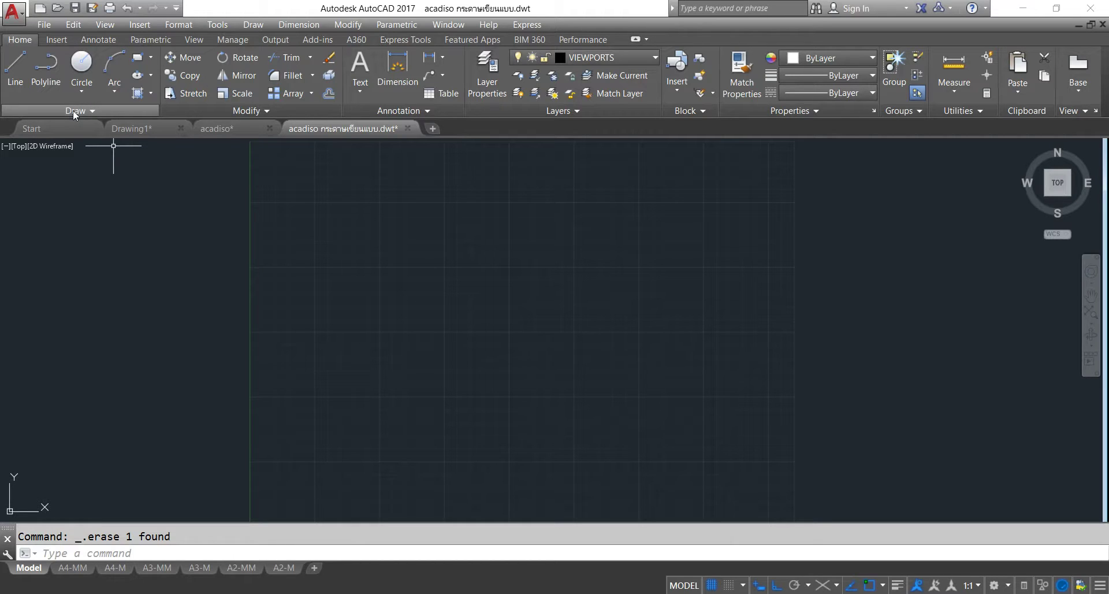
Start the Line tool and place the rectangle's first corner.
{"action": "left_click", "coordinate": [252, 25]}
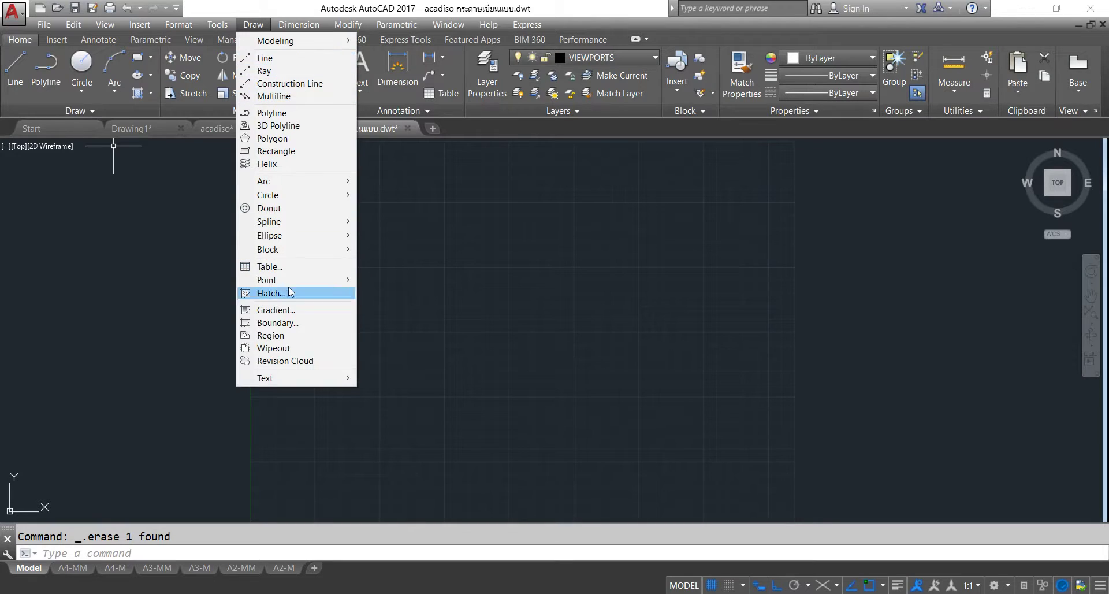
{"action": "left_click", "coordinate": [500, 242]}
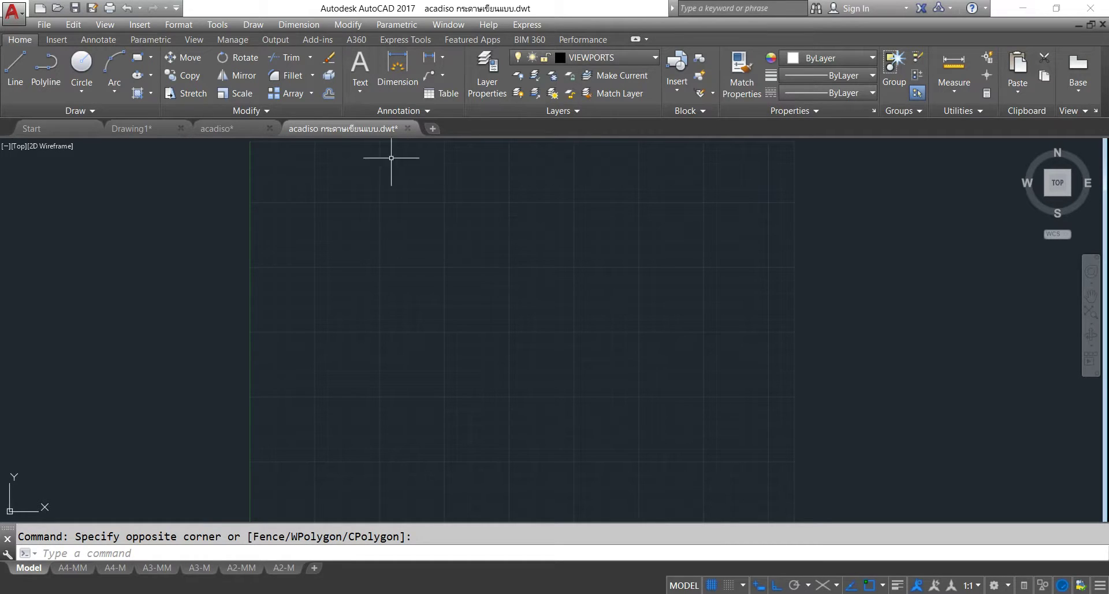
{"action": "left_click", "coordinate": [255, 25]}
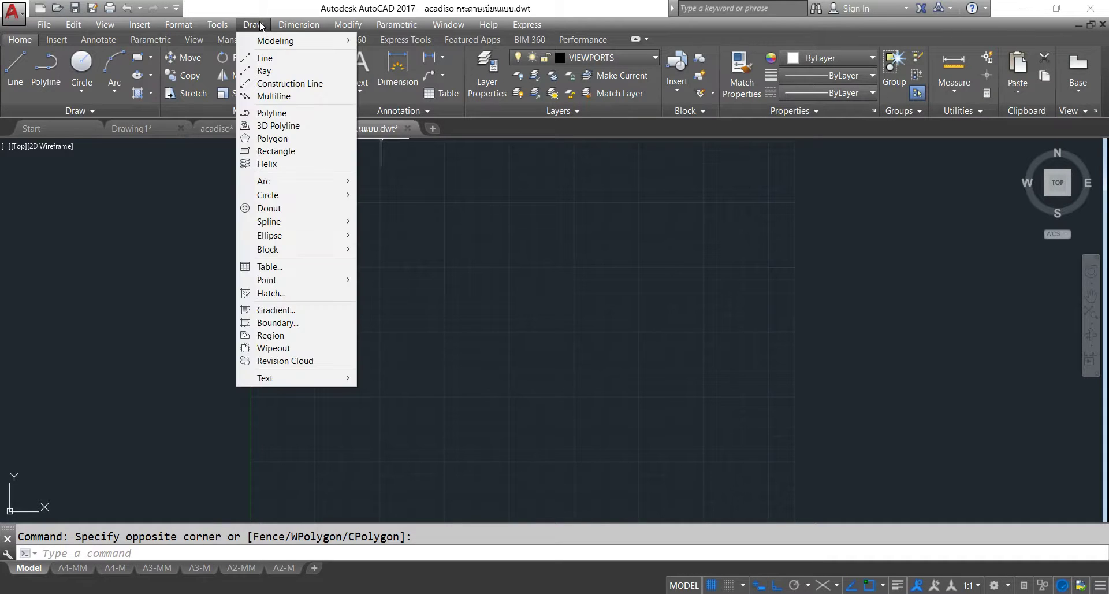
{"action": "left_click", "coordinate": [266, 59]}
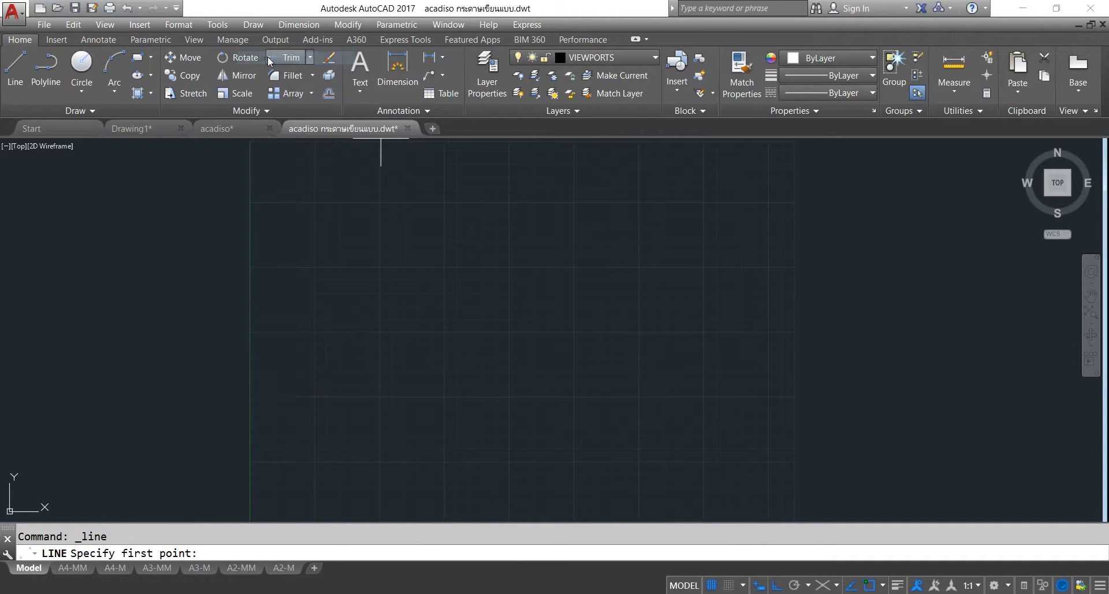
{"action": "left_click", "coordinate": [380, 268]}
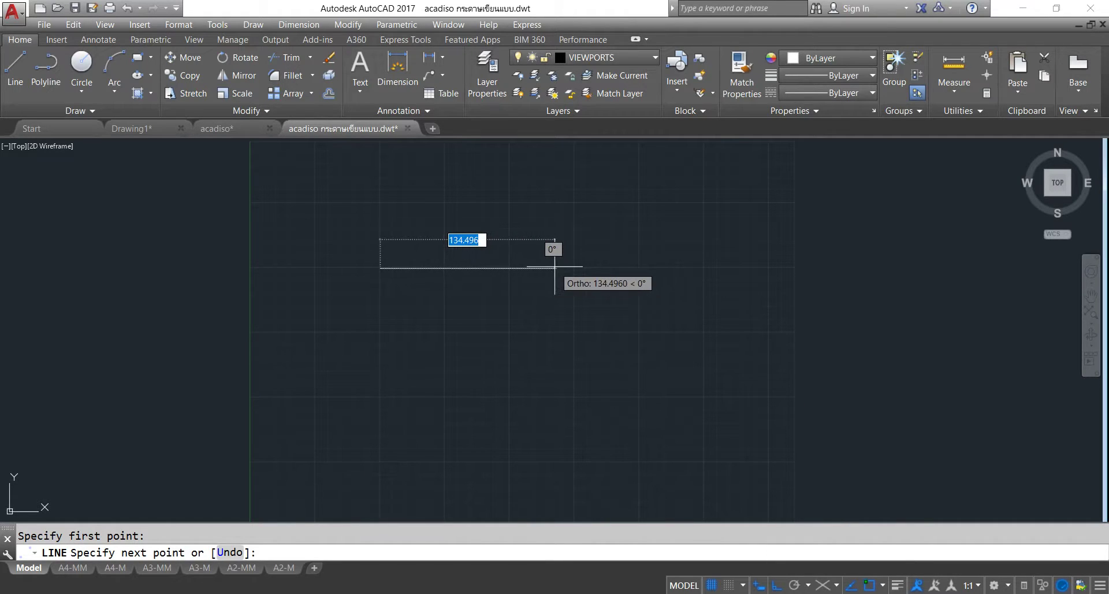
Draw edges of 200, 100, 200 and 100 to close the rectangle.
{"action": "type", "text": "200"}
{"action": "key", "text": "Return"}
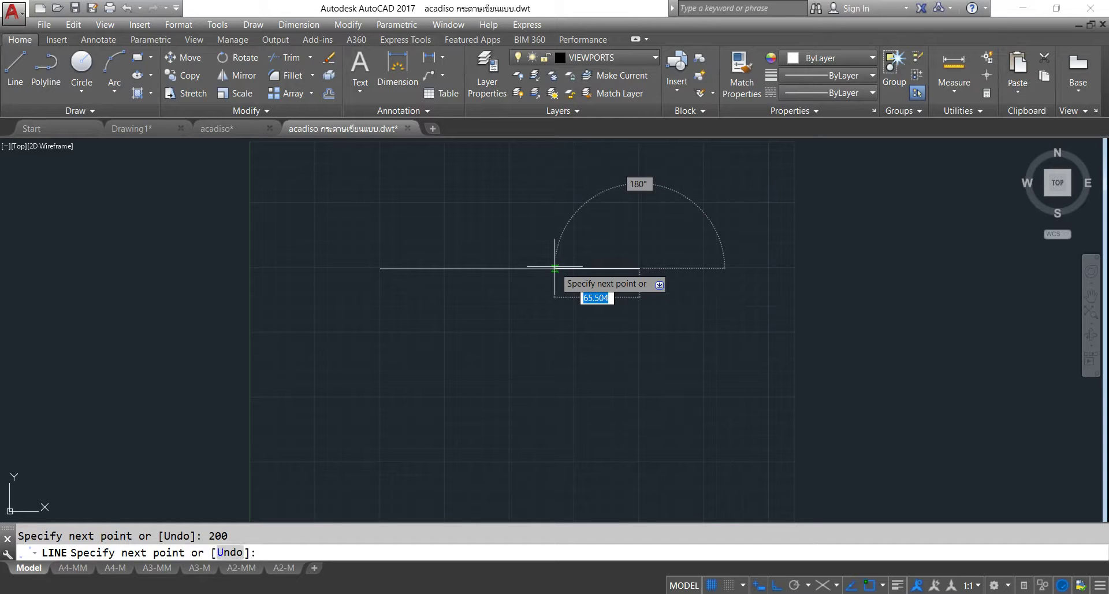
{"action": "type", "text": "100"}
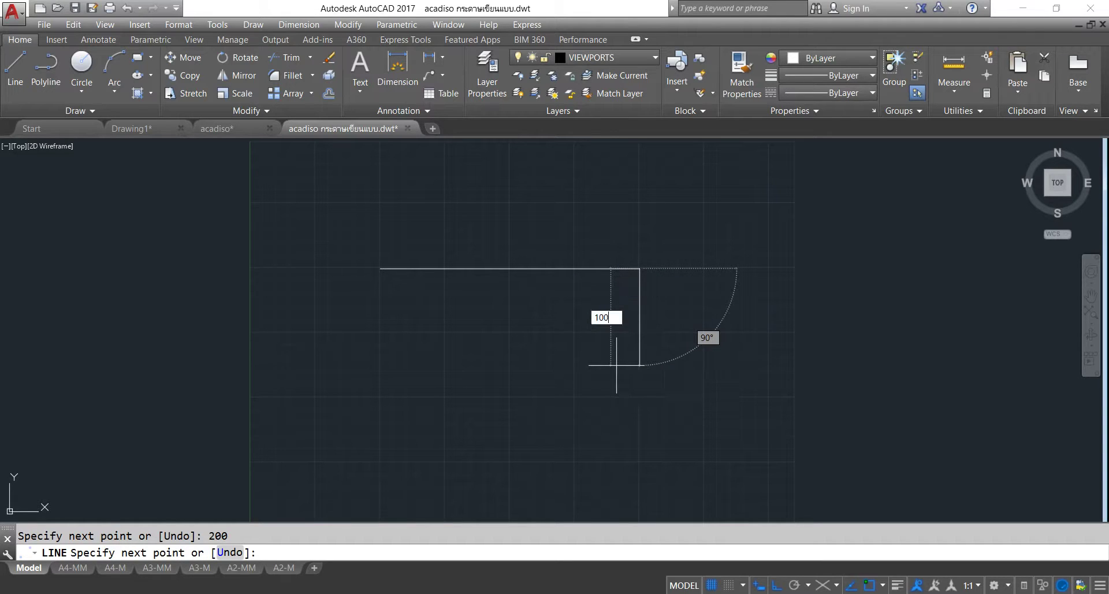
{"action": "key", "text": "Return"}
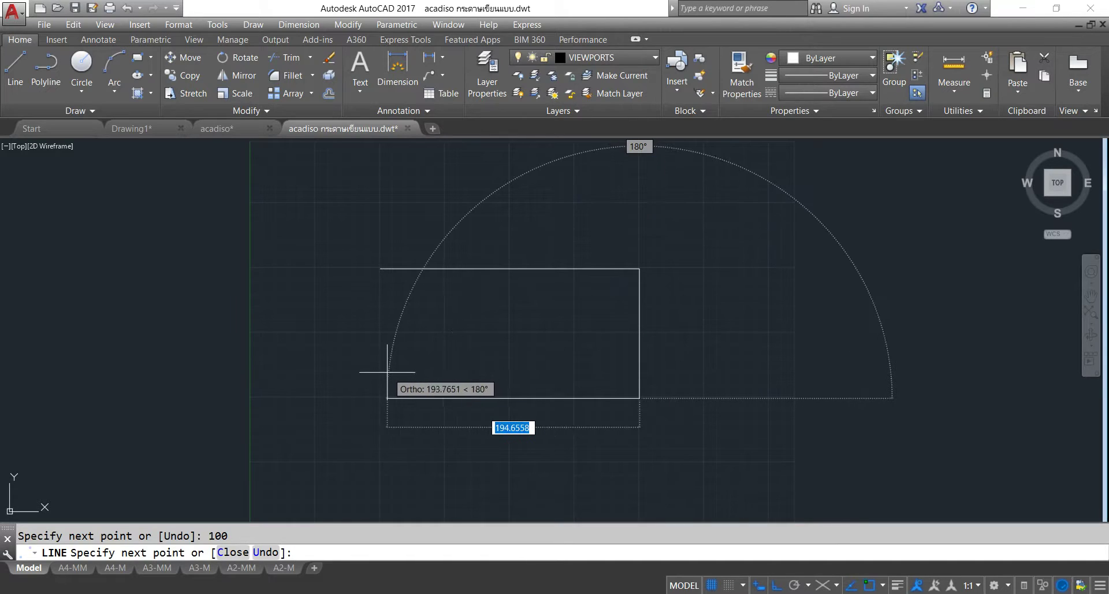
{"action": "type", "text": "2"}
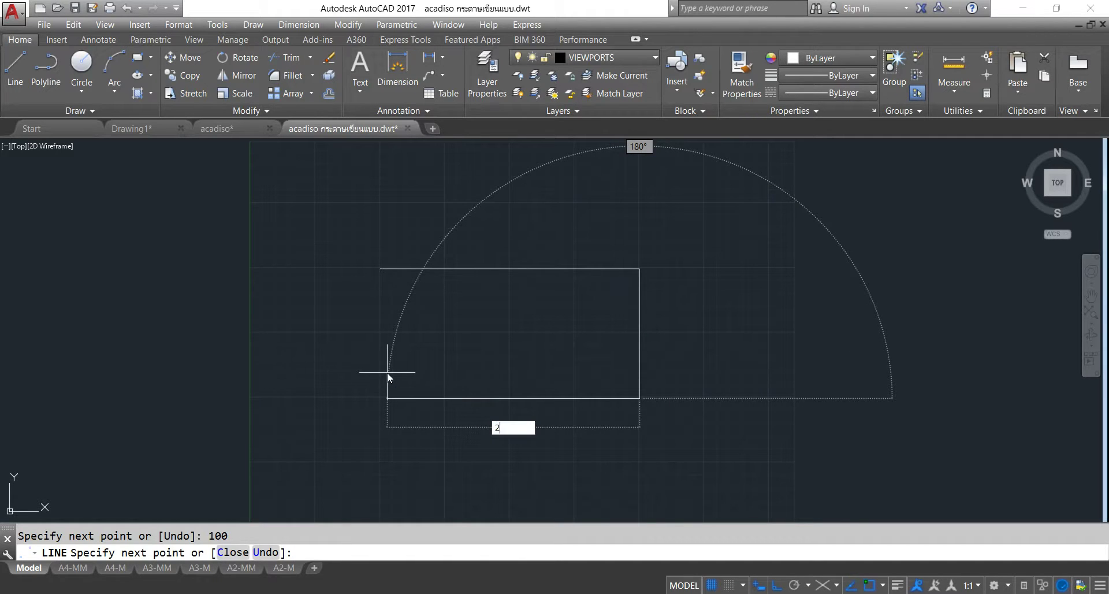
{"action": "type", "text": "00"}
{"action": "key", "text": "Return"}
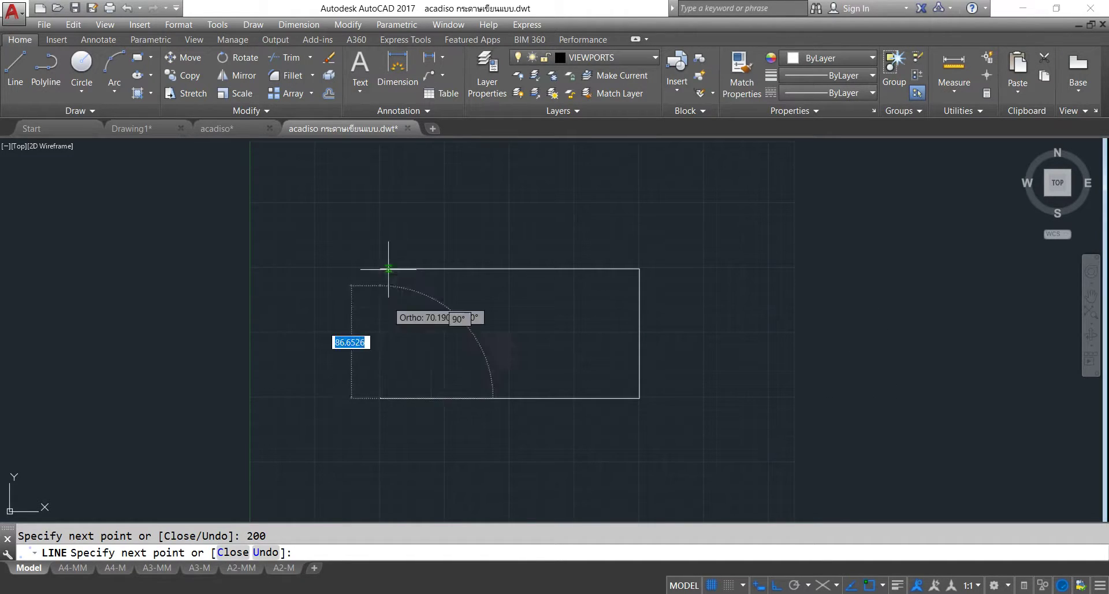
{"action": "type", "text": "100"}
{"action": "key", "text": "Return"}
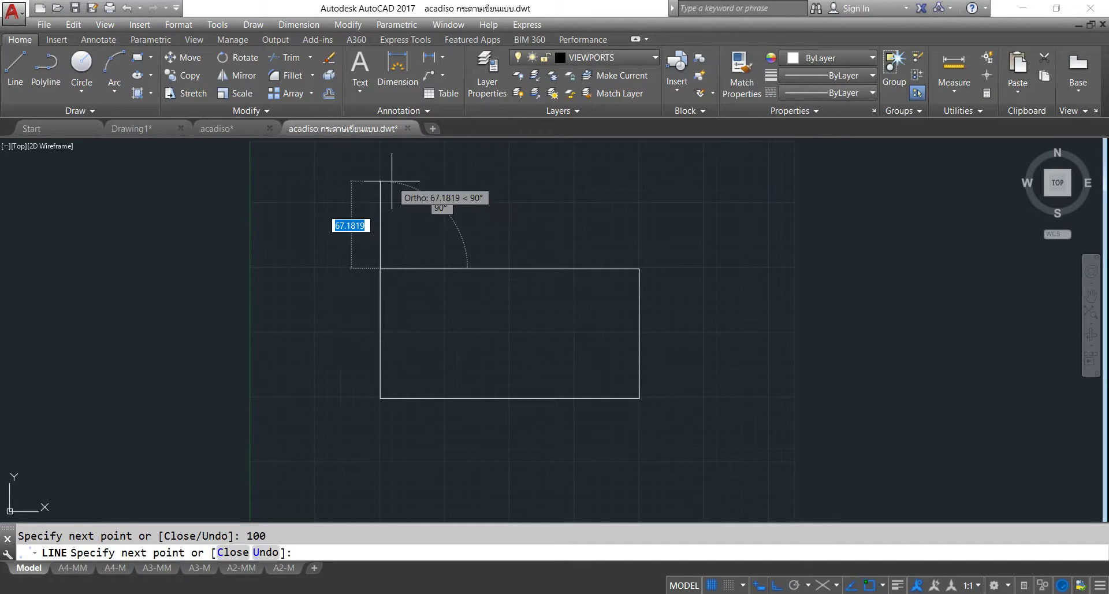
{"action": "key", "text": "Return"}
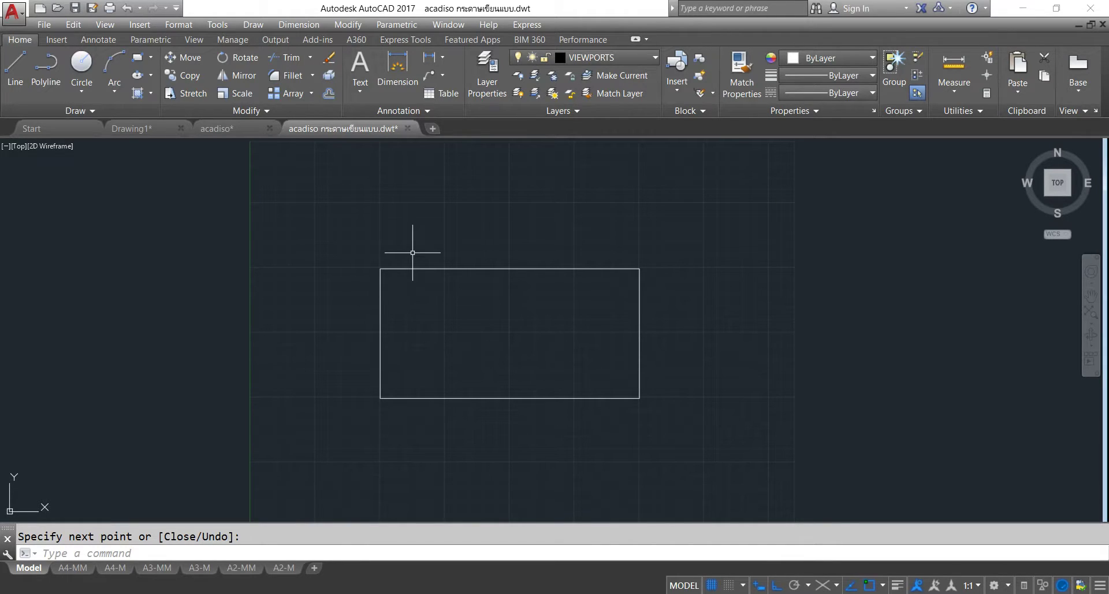
{"action": "left_click", "coordinate": [254, 23]}
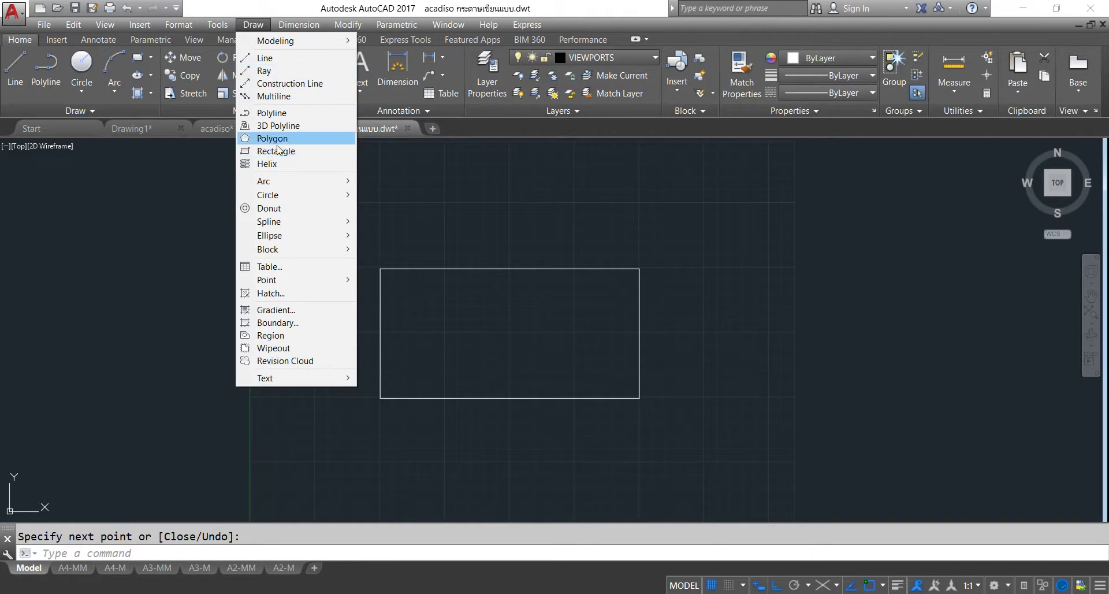
{"action": "left_click", "coordinate": [492, 327]}
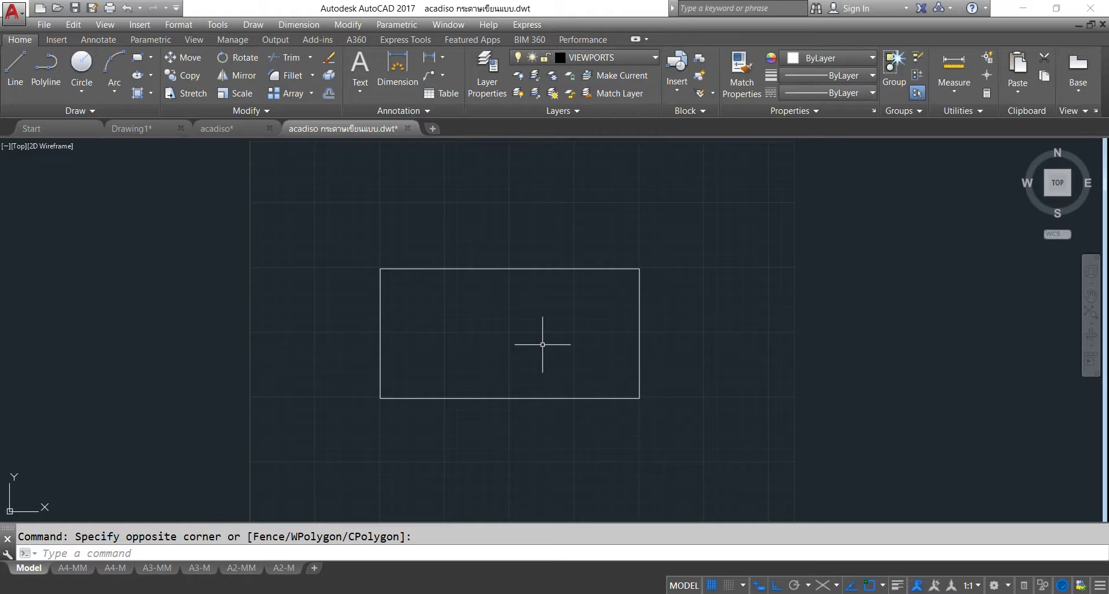
{"action": "middle_click_drag", "start_coordinate": [537, 329], "coordinate": [543, 315]}
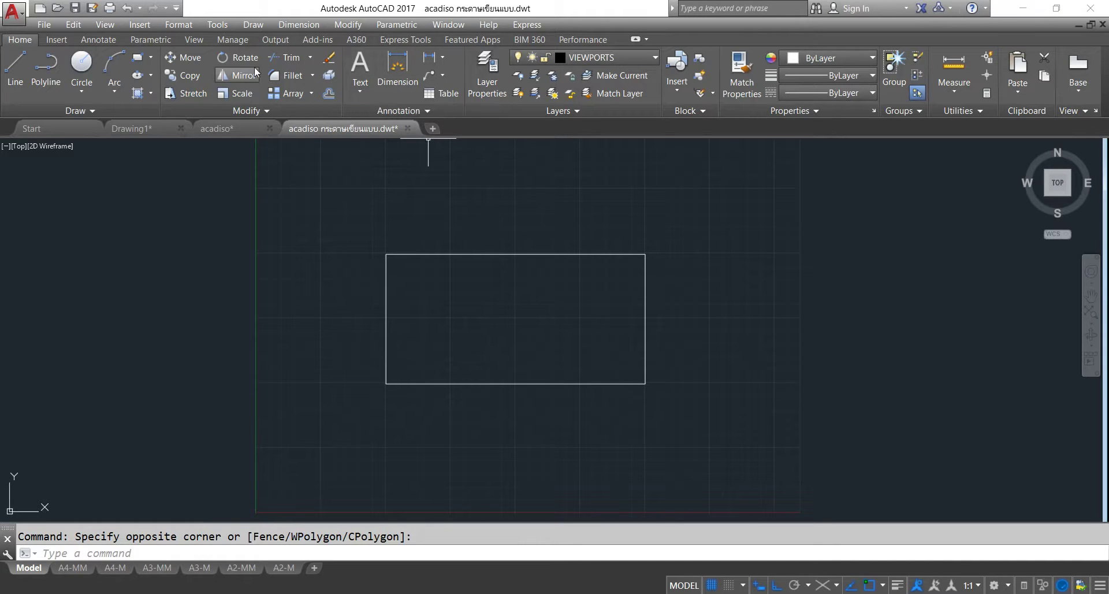
Keep ISO-2017 mm as the current dimension style from the Annotate style gallery.
{"action": "left_click", "coordinate": [105, 40]}
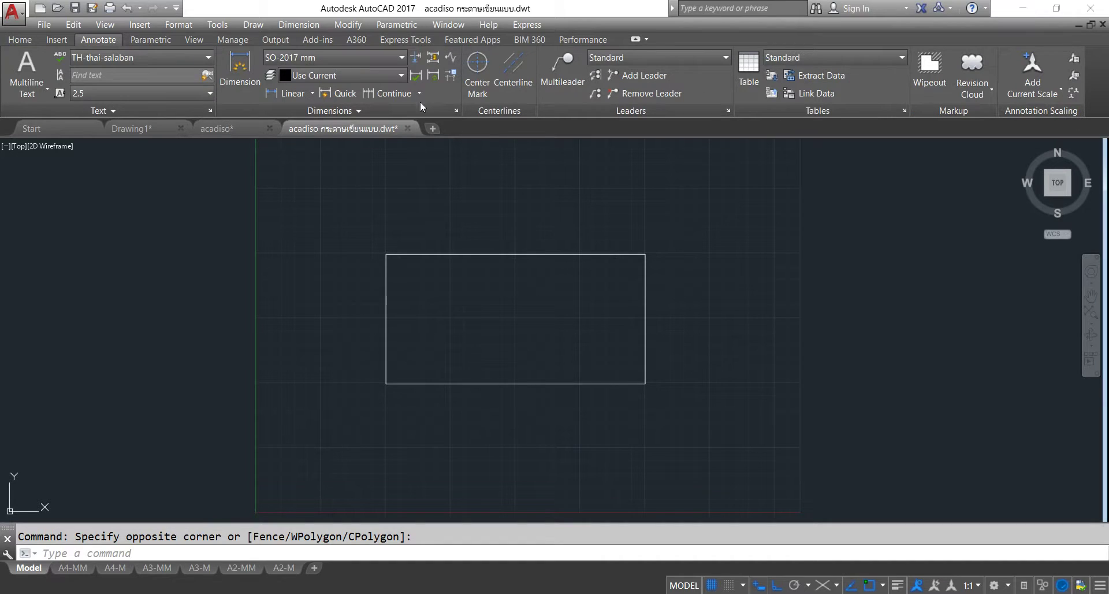
{"action": "left_click", "coordinate": [400, 56]}
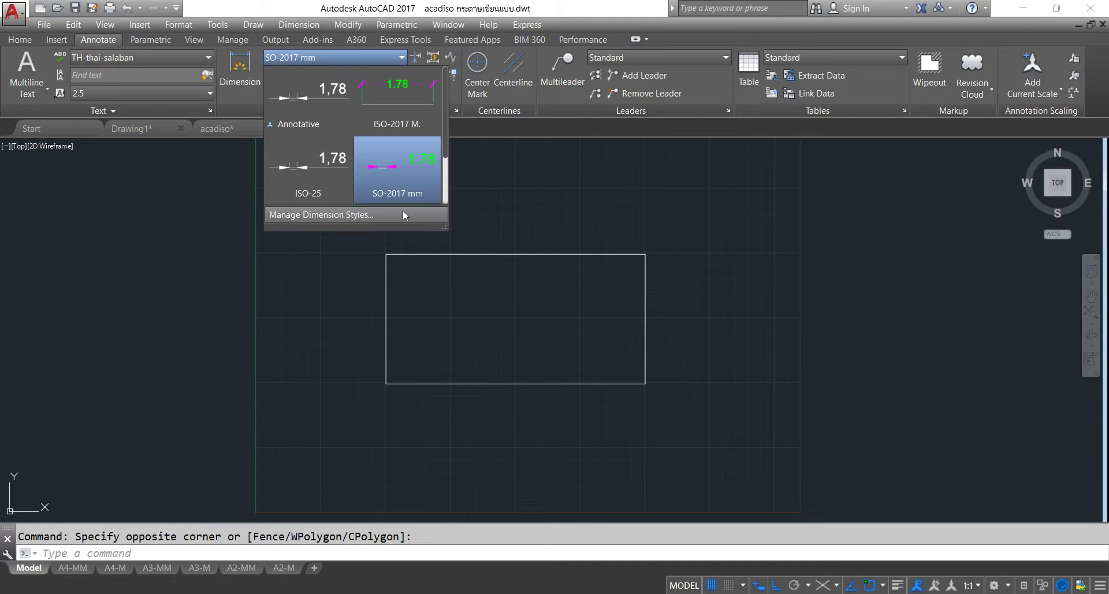
{"action": "left_click", "coordinate": [509, 199]}
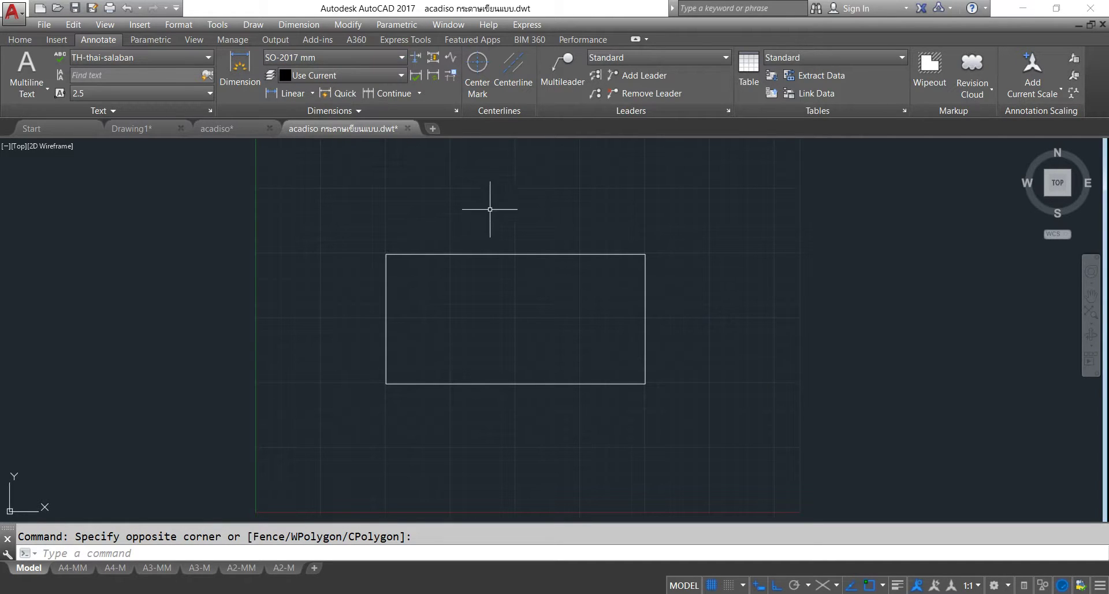
{"action": "left_click", "coordinate": [383, 58]}
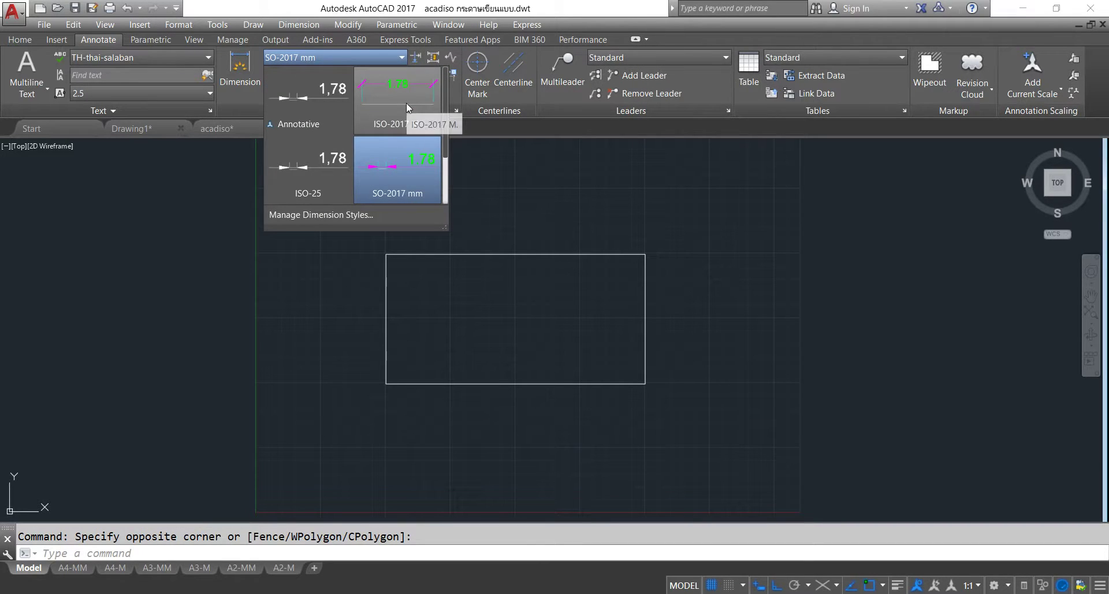
{"action": "left_click", "coordinate": [404, 183]}
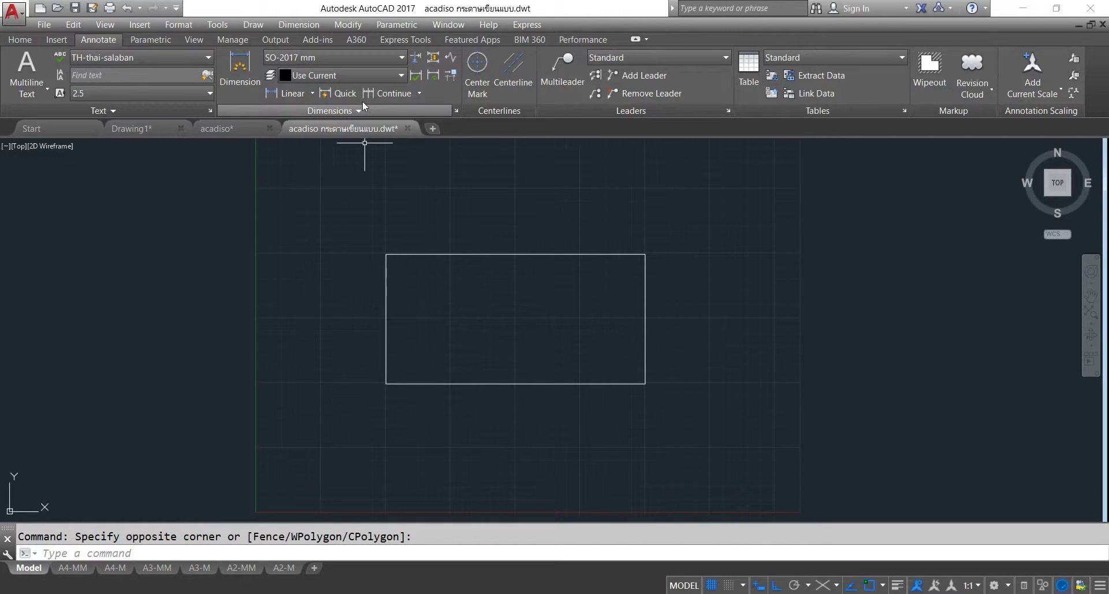
Add a 200 linear dimension above the rectangle's top edge.
{"action": "left_click", "coordinate": [289, 93]}
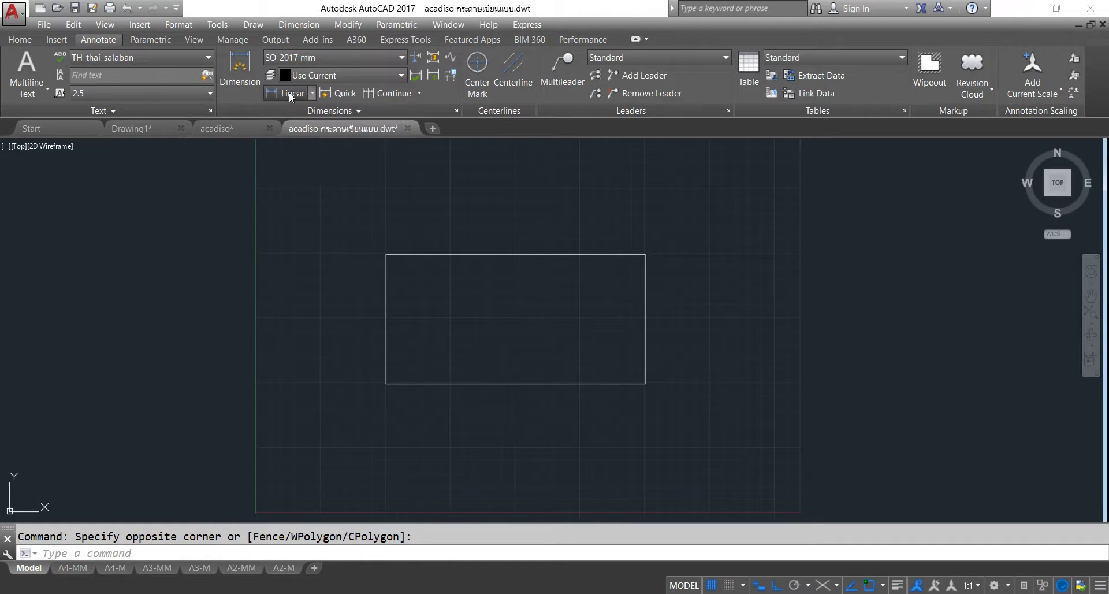
{"action": "left_click", "coordinate": [386, 254]}
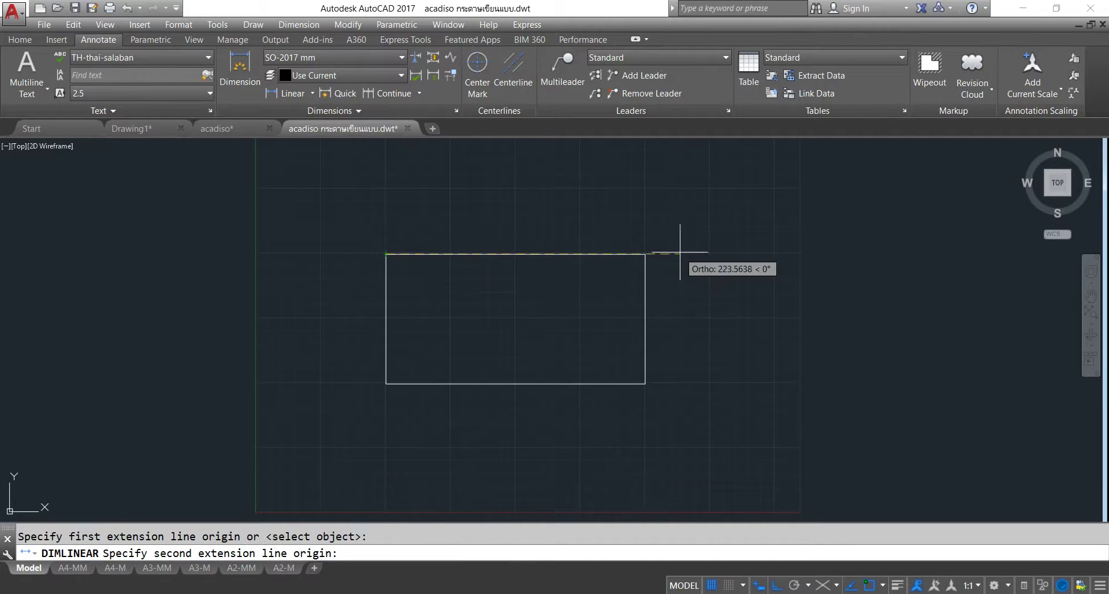
{"action": "left_click", "coordinate": [645, 254]}
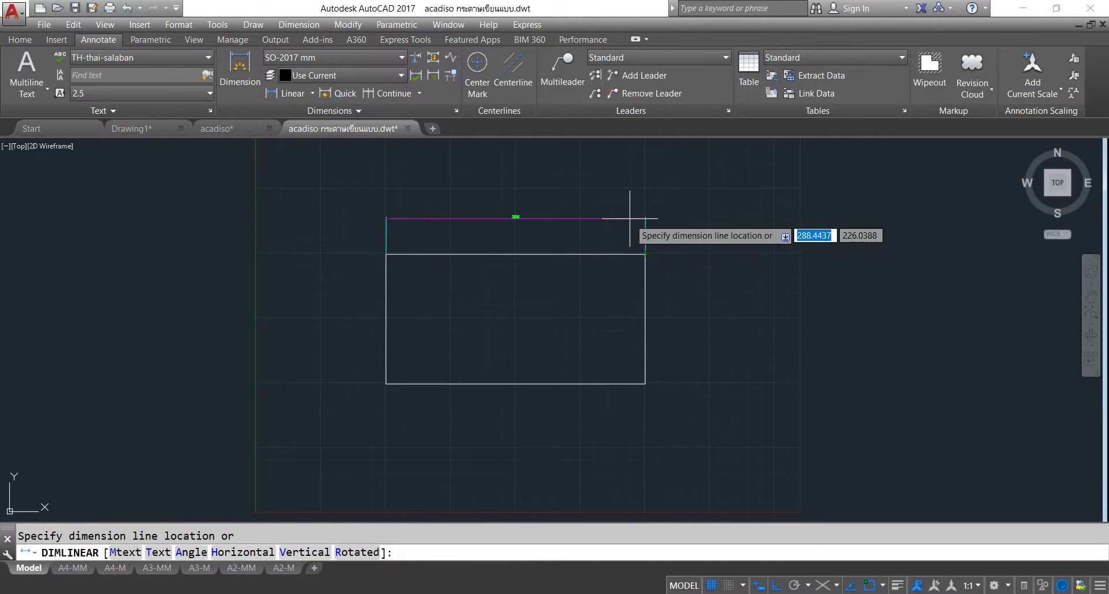
{"action": "left_click", "coordinate": [638, 218]}
{"action": "scroll", "coordinate": [500, 218], "scroll_direction": "up", "scroll_amount": 4}
{"action": "scroll", "coordinate": [572, 179], "scroll_direction": "down", "scroll_amount": 2}
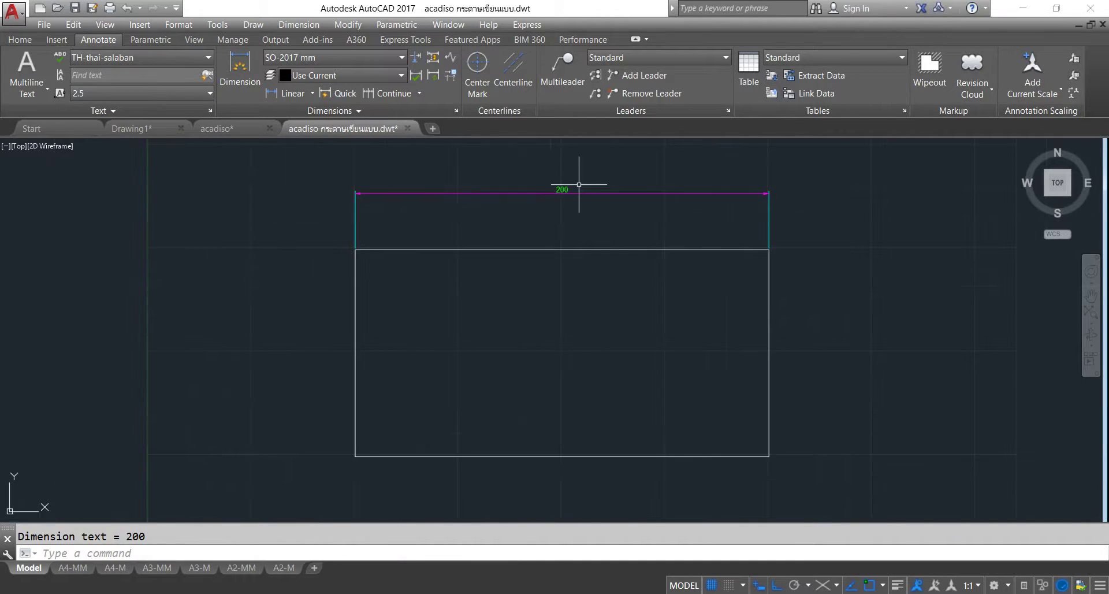
Add a 100 linear dimension to the left of the rectangle.
{"action": "left_click", "coordinate": [290, 93]}
{"action": "scroll", "coordinate": [332, 240], "scroll_direction": "up", "scroll_amount": 2}
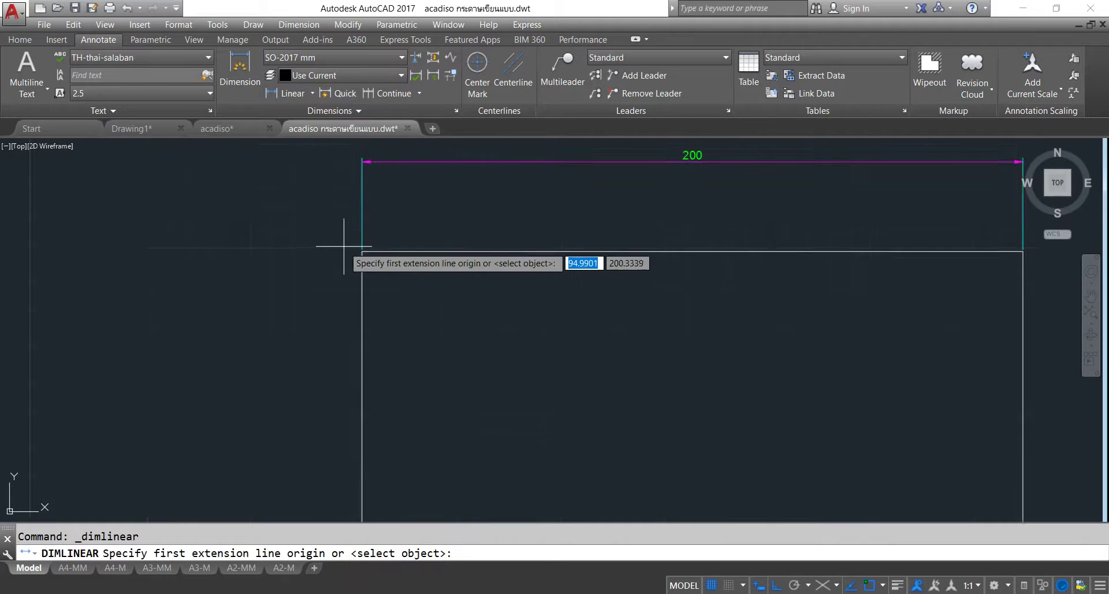
{"action": "scroll", "coordinate": [404, 268], "scroll_direction": "up", "scroll_amount": 3}
{"action": "left_click", "coordinate": [419, 265]}
{"action": "scroll", "coordinate": [419, 266], "scroll_direction": "down", "scroll_amount": 1}
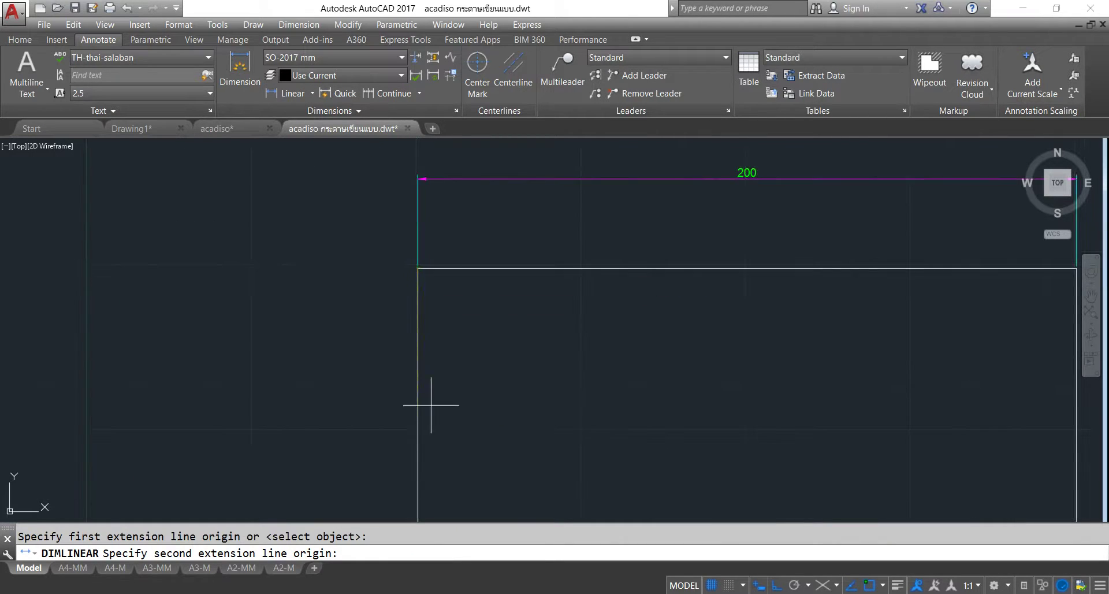
{"action": "scroll", "coordinate": [422, 297], "scroll_direction": "down", "scroll_amount": 3}
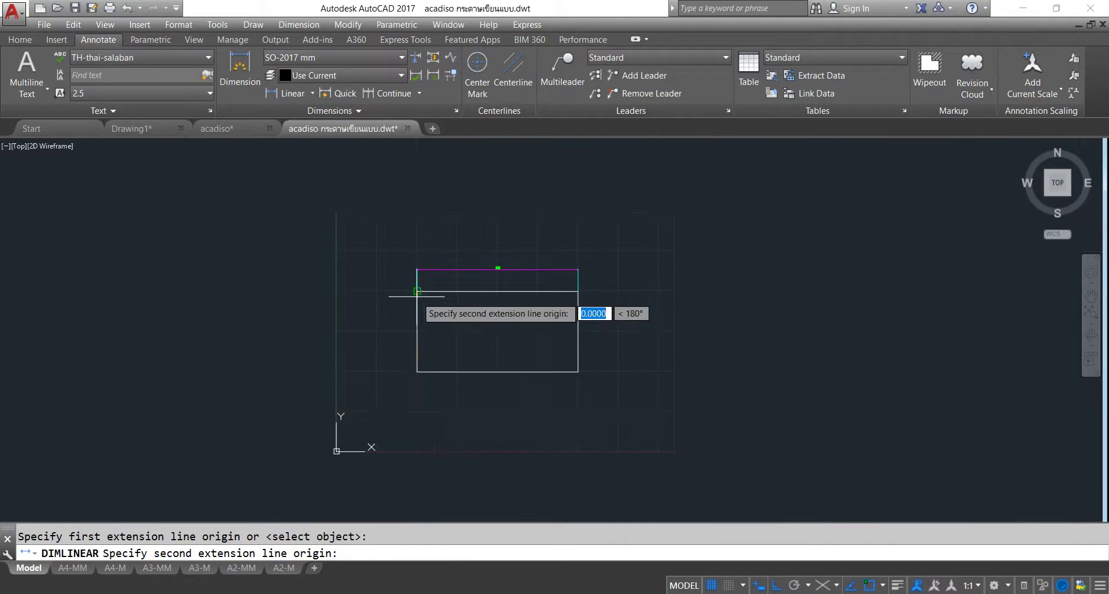
{"action": "left_click", "coordinate": [417, 372]}
{"action": "scroll", "coordinate": [394, 331], "scroll_direction": "up", "scroll_amount": 4}
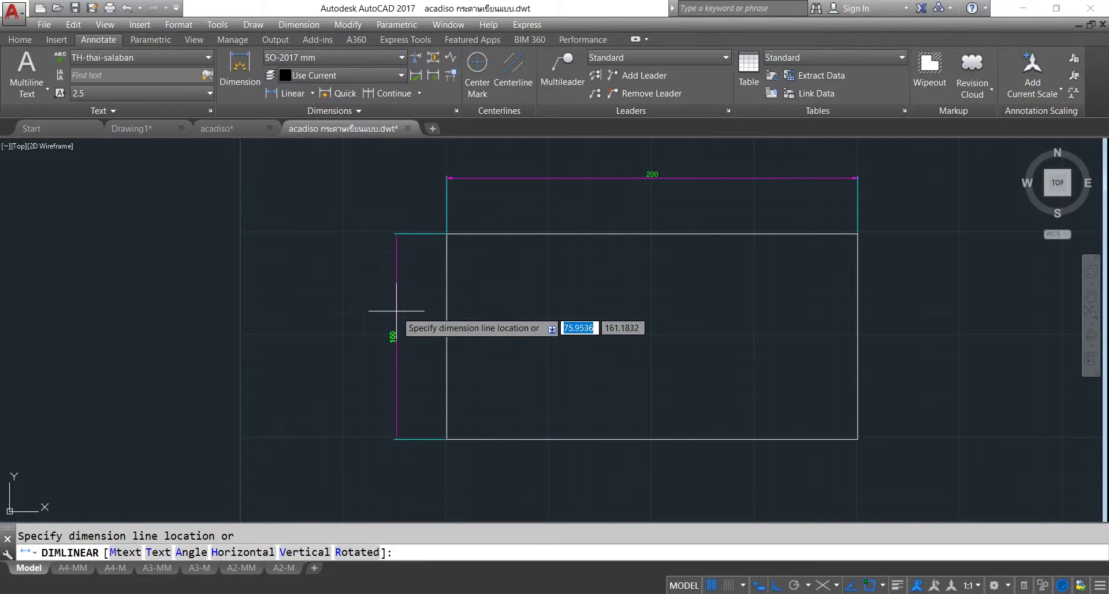
{"action": "left_click", "coordinate": [407, 318]}
{"action": "middle_click_drag", "start_coordinate": [501, 299], "coordinate": [348, 318]}
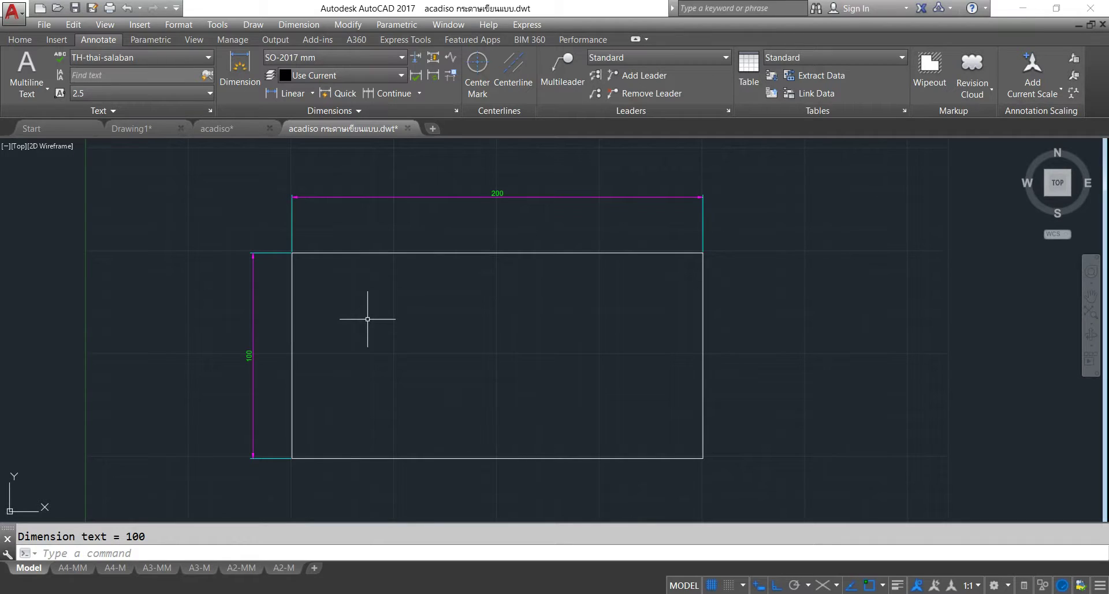
{"action": "scroll", "coordinate": [367, 319], "scroll_direction": "down", "scroll_amount": 2}
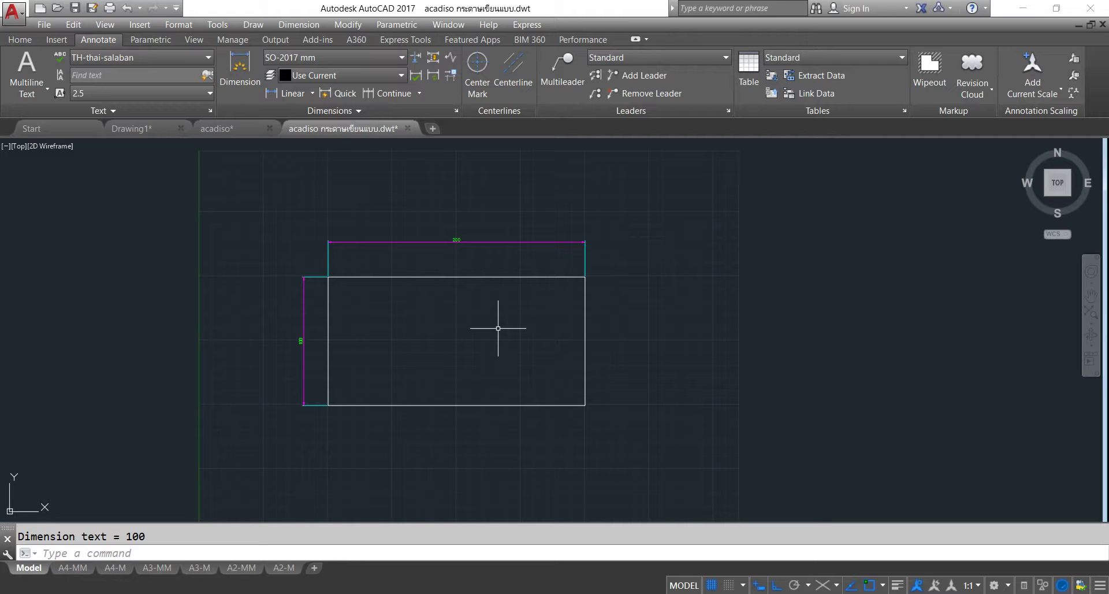
Erase the rectangle and both dimensions.
{"action": "left_click", "coordinate": [637, 225]}
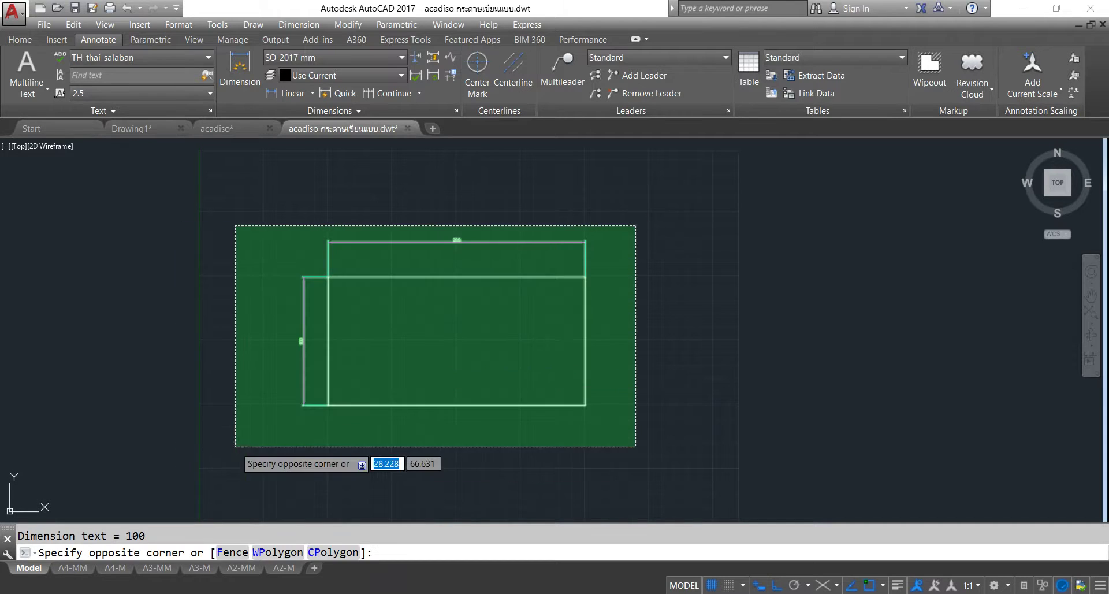
{"action": "left_click", "coordinate": [235, 446]}
{"action": "key", "text": "Delete"}
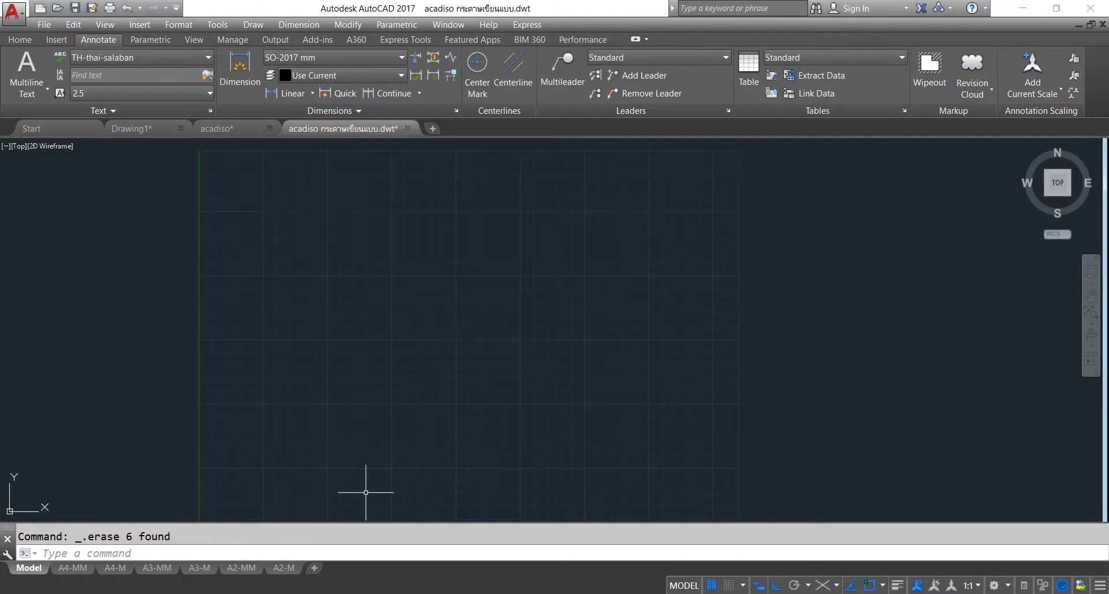
{"action": "left_click", "coordinate": [253, 25]}
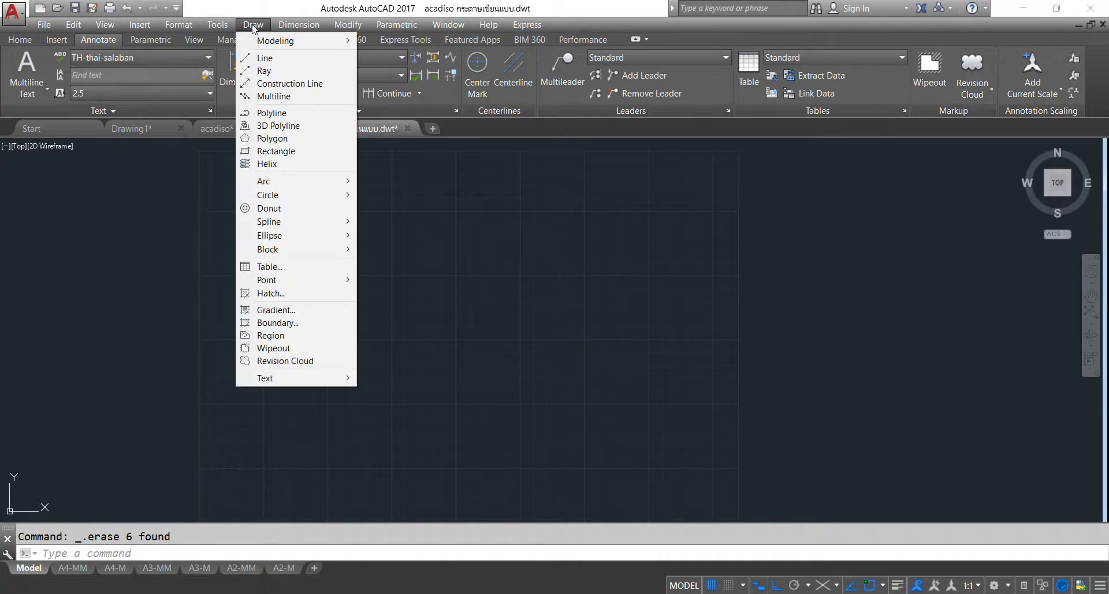
Draw rays from one start point at 0°, 90°, 180° and 270° with Ortho on.
{"action": "left_click", "coordinate": [264, 70]}
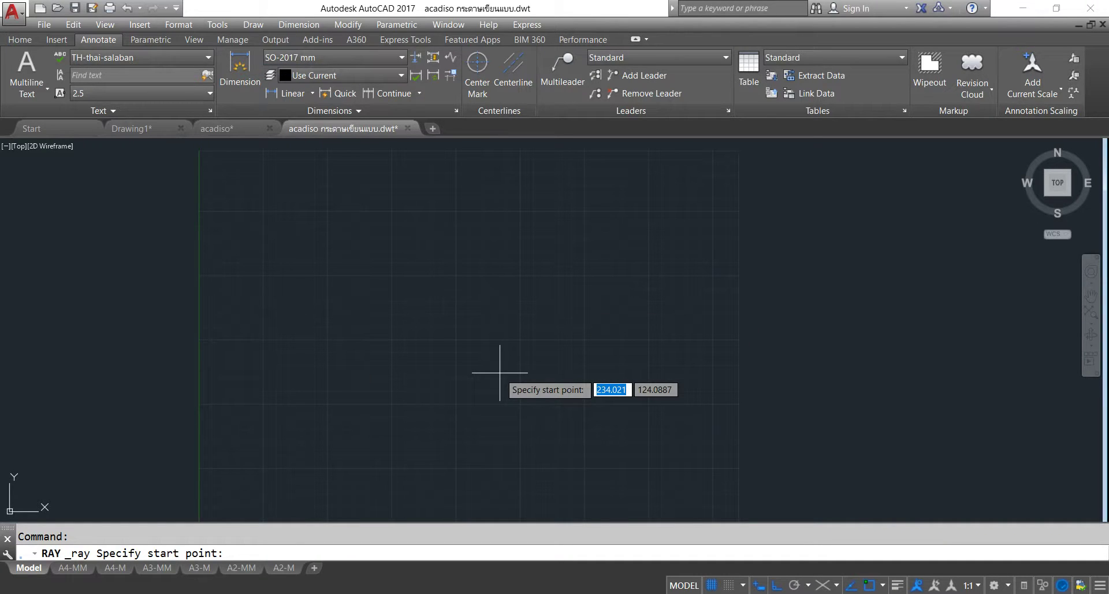
{"action": "left_click", "coordinate": [479, 372]}
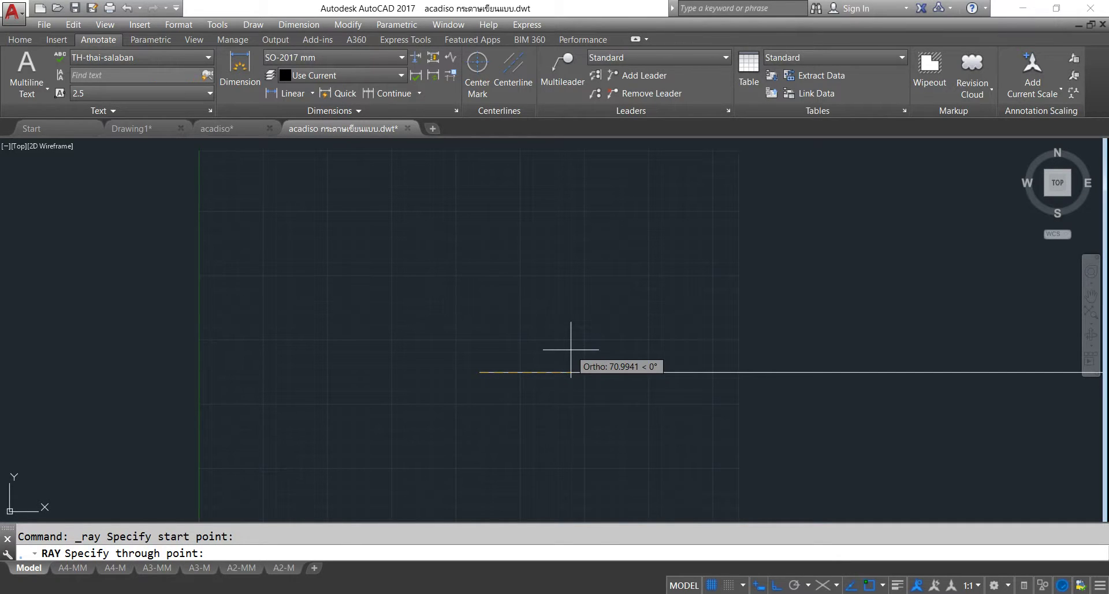
{"action": "key", "text": "F8"}
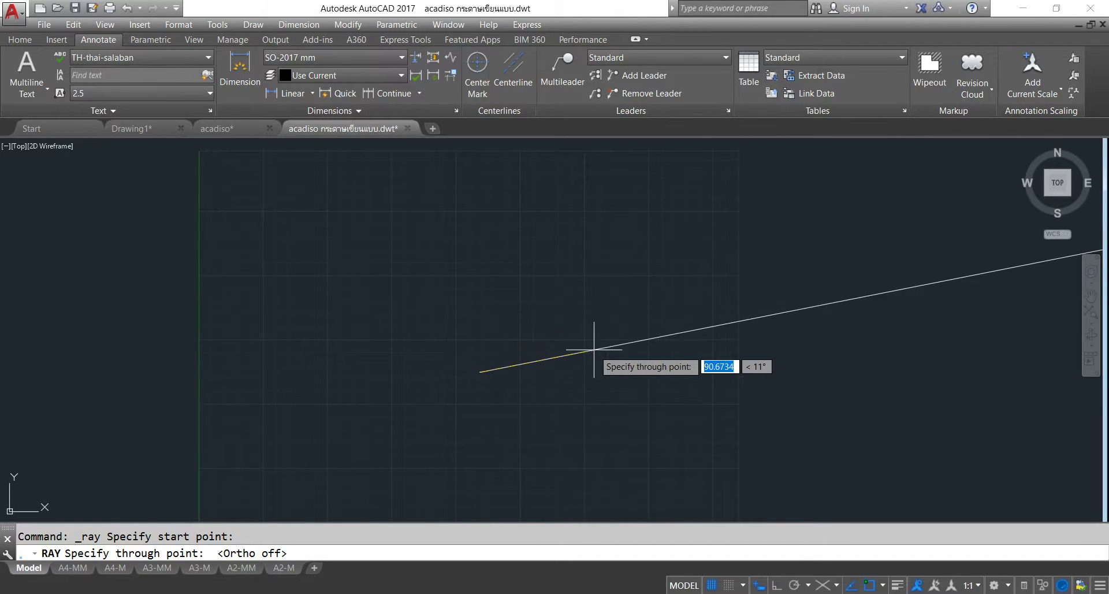
{"action": "key", "text": "F8"}
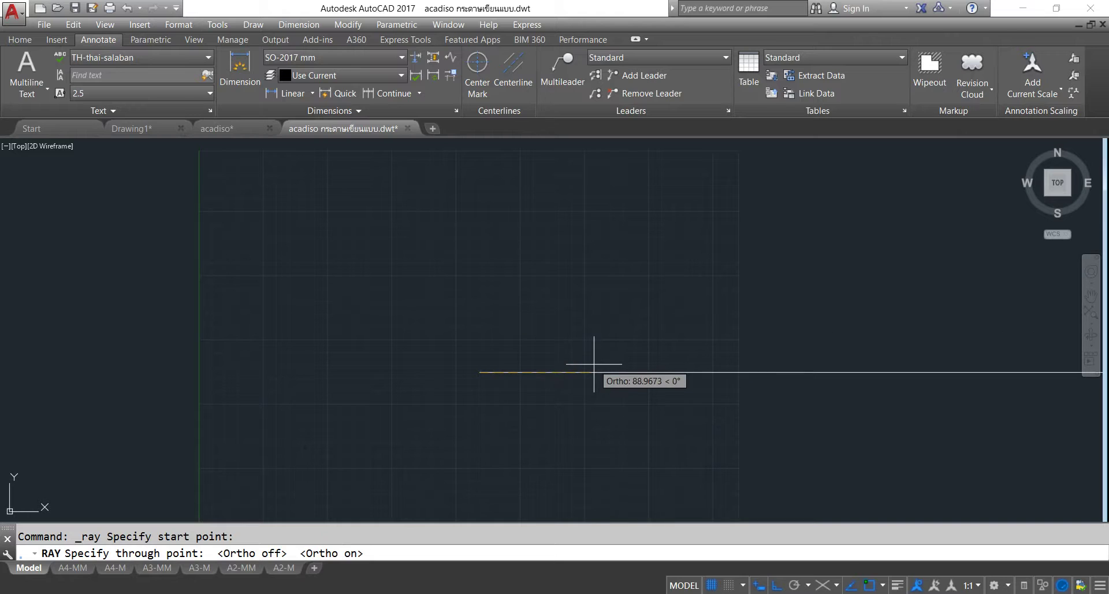
{"action": "left_click", "coordinate": [527, 372]}
{"action": "left_click", "coordinate": [460, 315]}
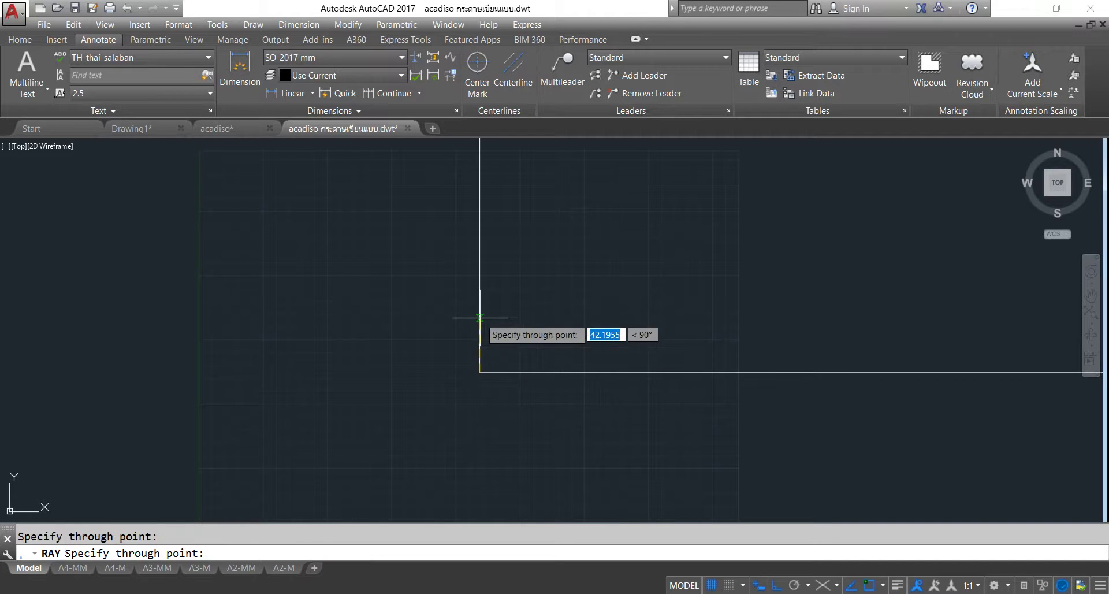
{"action": "left_click", "coordinate": [401, 348]}
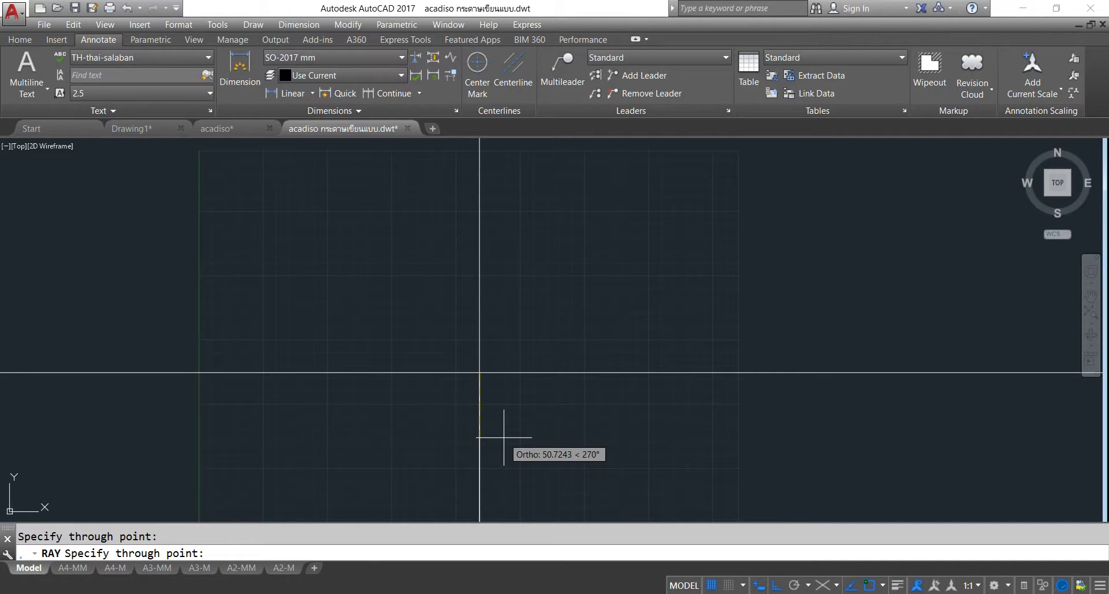
{"action": "left_click", "coordinate": [504, 437]}
Add diagonal rays at 30°, 150°, 210° and 330° using polar snapping.
{"action": "key", "text": "F8"}
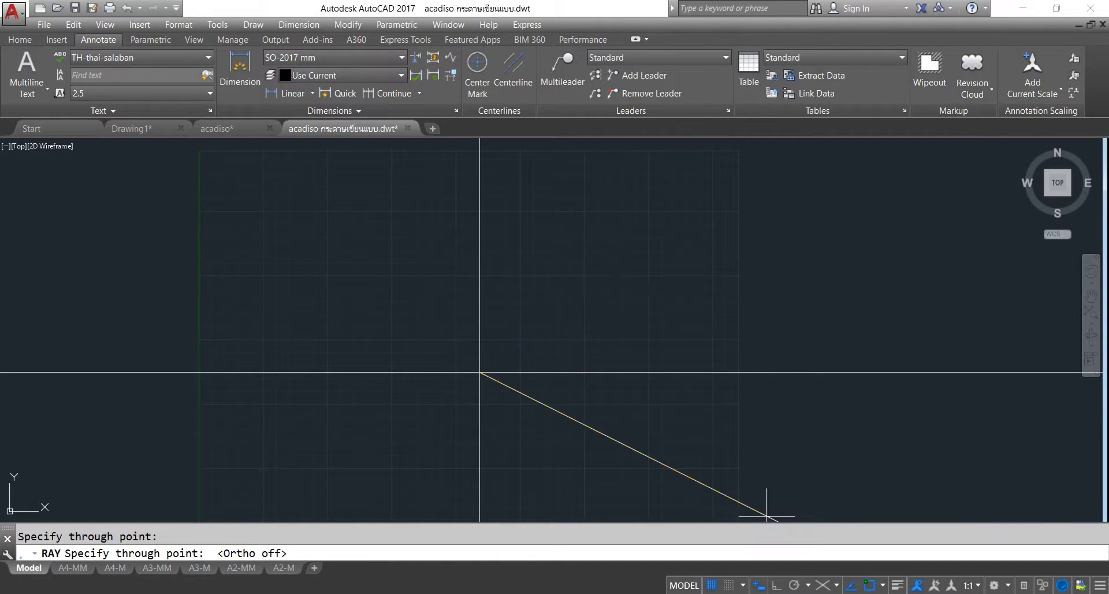
{"action": "left_click", "coordinate": [795, 585]}
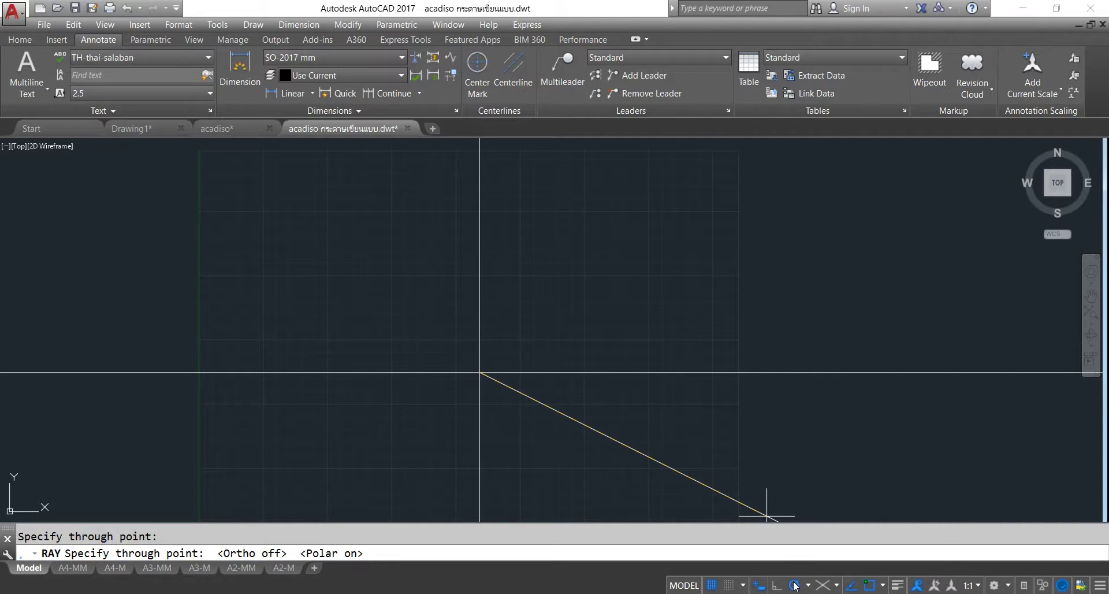
{"action": "left_click", "coordinate": [651, 274]}
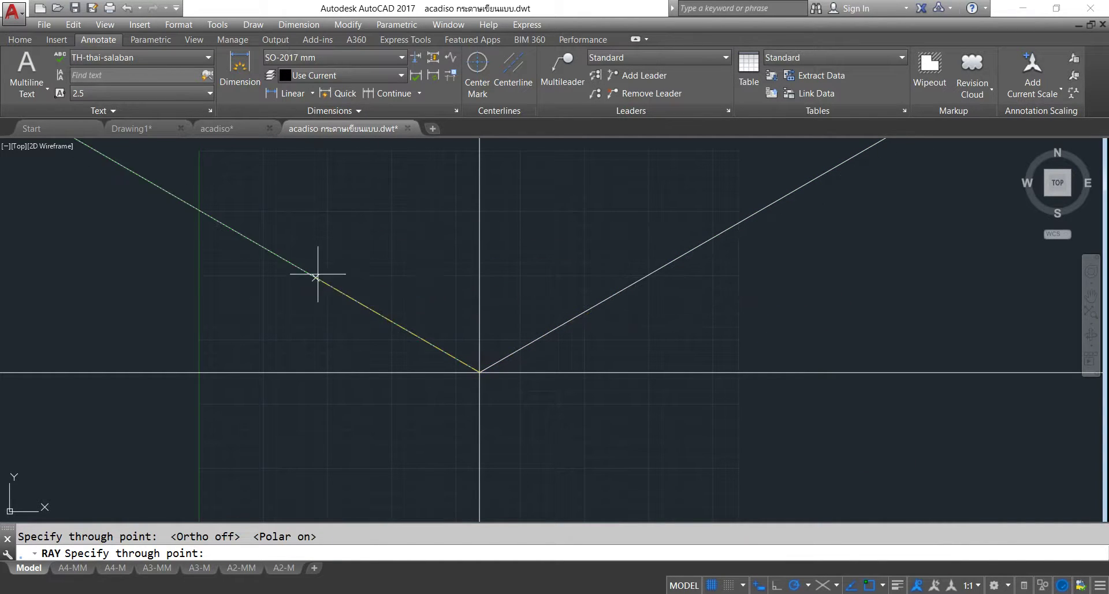
{"action": "left_click", "coordinate": [319, 276]}
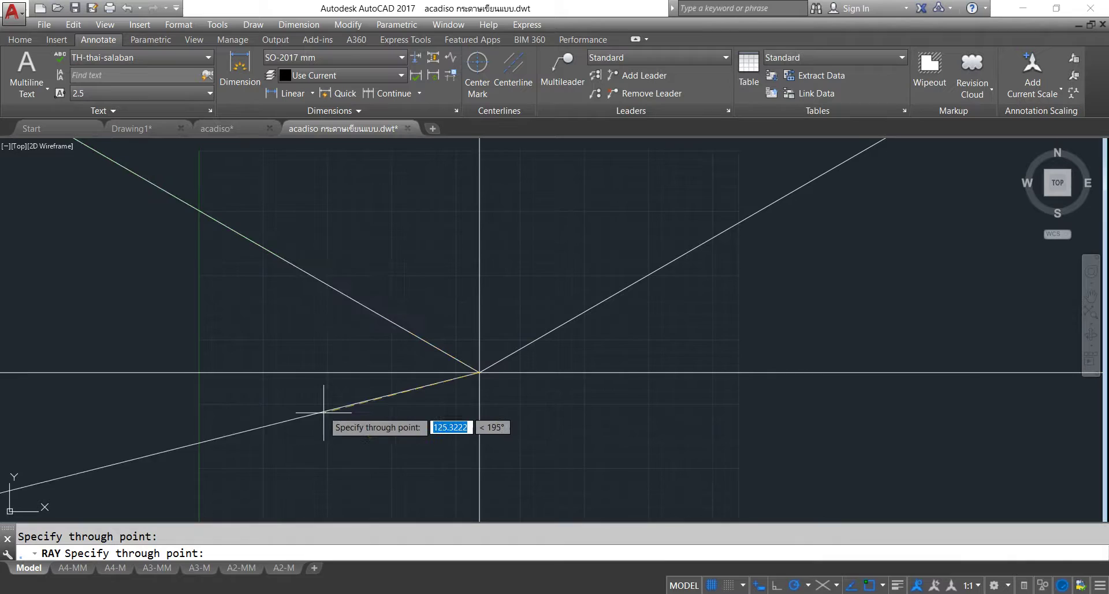
{"action": "left_click", "coordinate": [343, 449]}
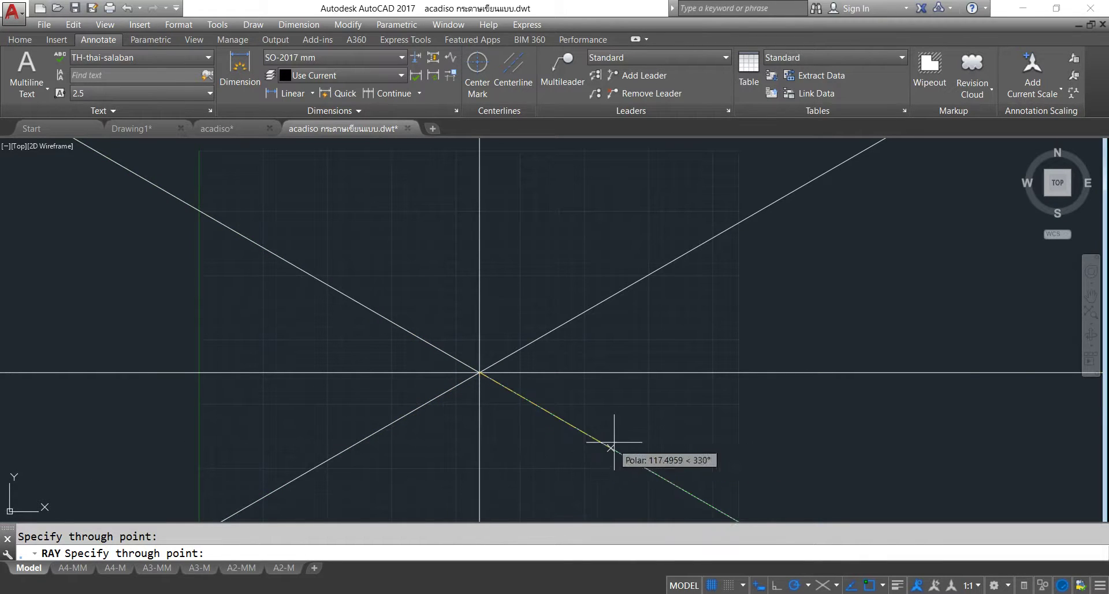
{"action": "left_click", "coordinate": [613, 448]}
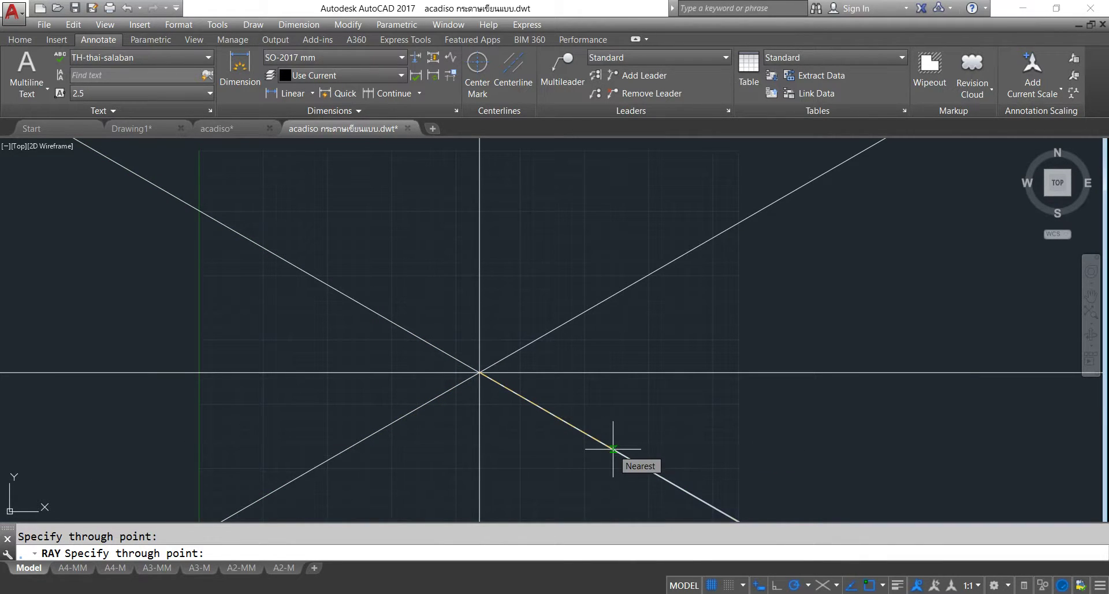
{"action": "key", "text": "Escape"}
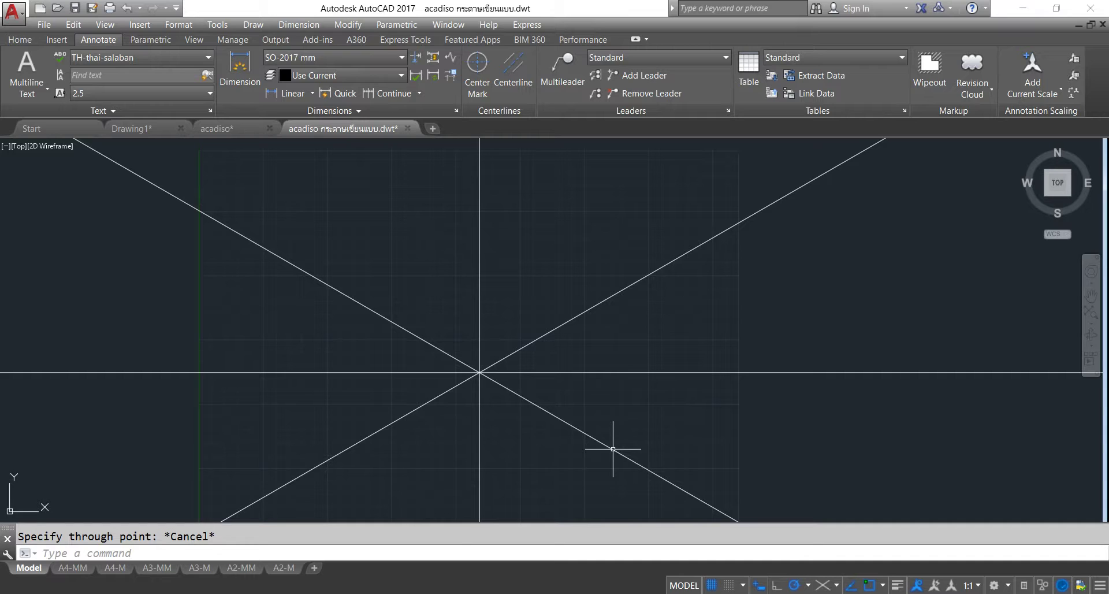
{"action": "scroll", "coordinate": [607, 401], "scroll_direction": "down", "scroll_amount": 2}
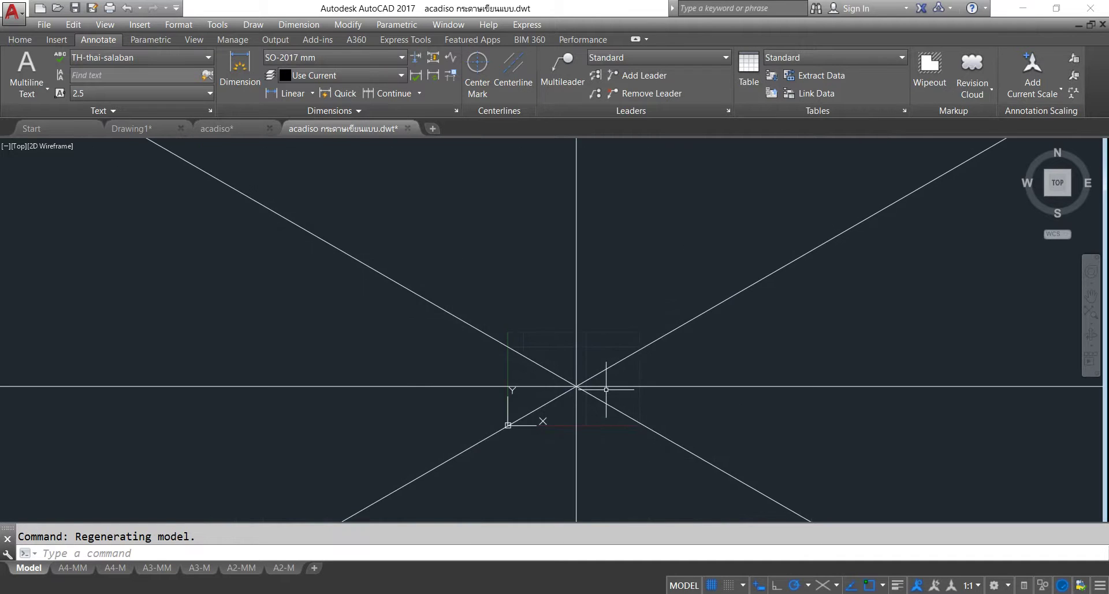
{"action": "scroll", "coordinate": [606, 389], "scroll_direction": "up", "scroll_amount": 2}
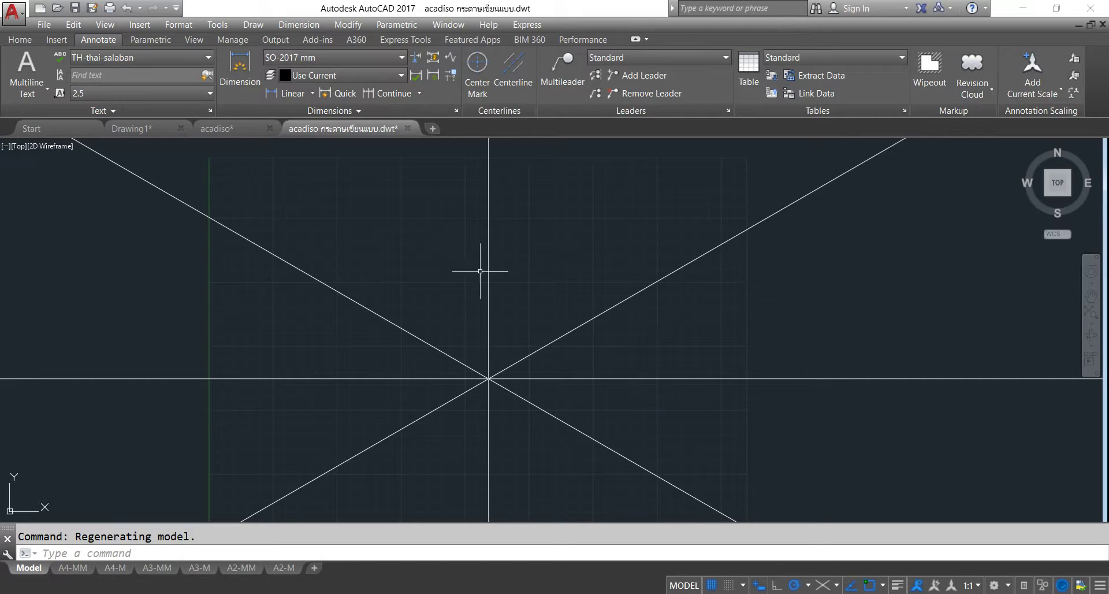
Erase all eight rays with a crossing selection.
{"action": "left_click", "coordinate": [555, 275]}
{"action": "left_click", "coordinate": [398, 454]}
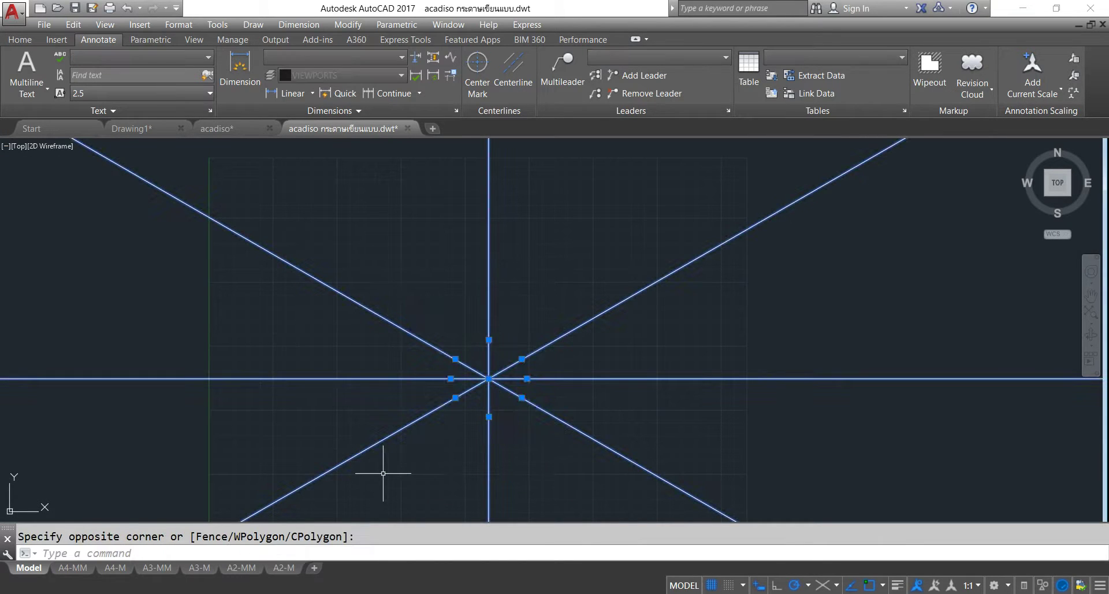
{"action": "key", "text": "Delete"}
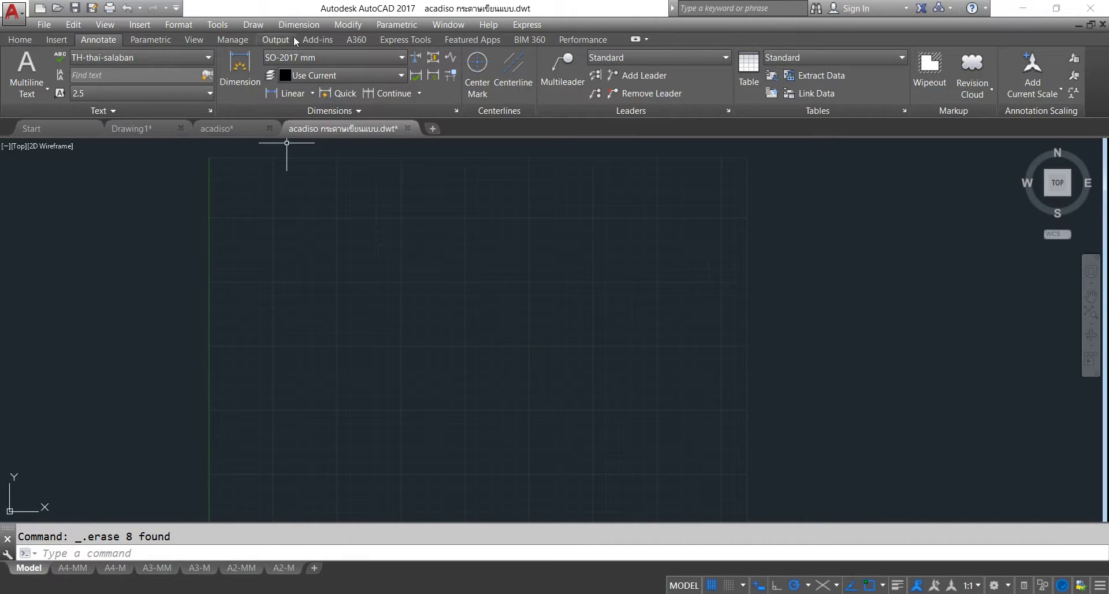
{"action": "left_click", "coordinate": [254, 25]}
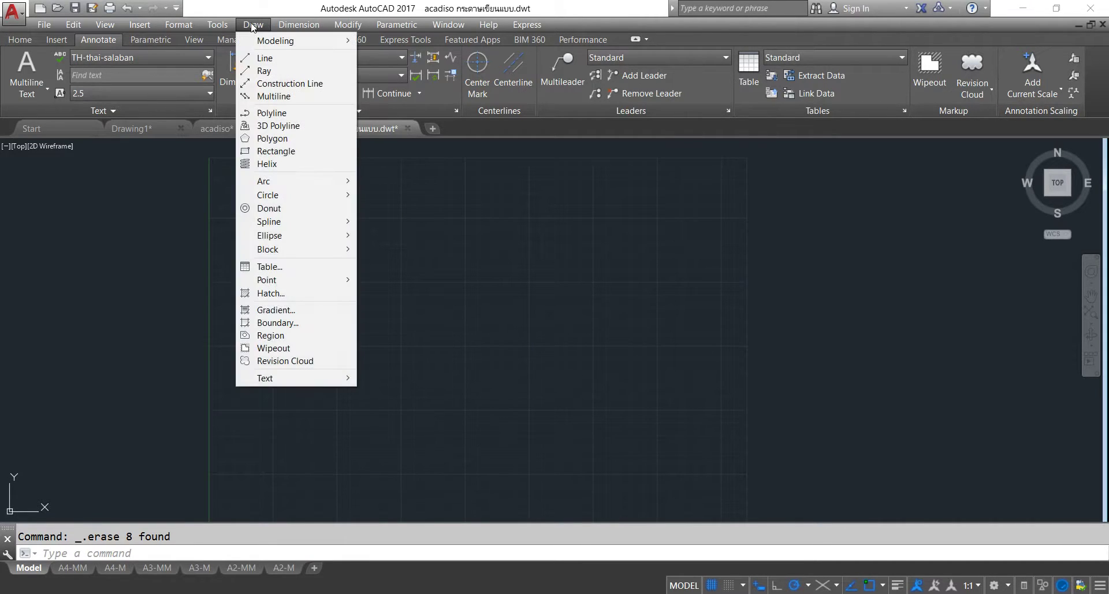
Draw horizontal, vertical and diagonal construction lines through one centre point.
{"action": "left_click", "coordinate": [271, 84]}
{"action": "left_click", "coordinate": [448, 339]}
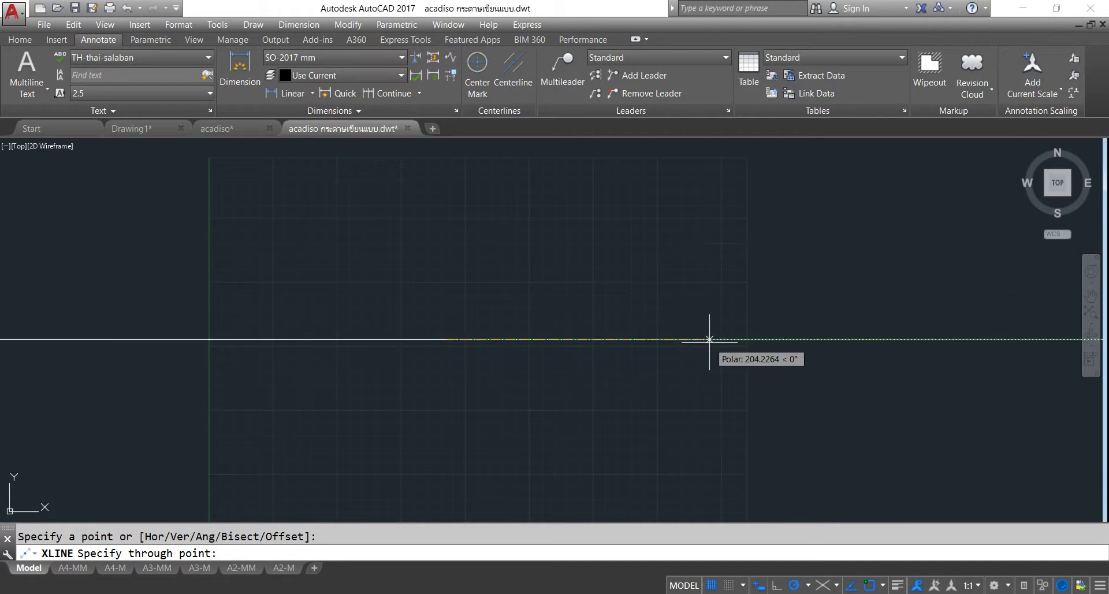
{"action": "left_click", "coordinate": [709, 339]}
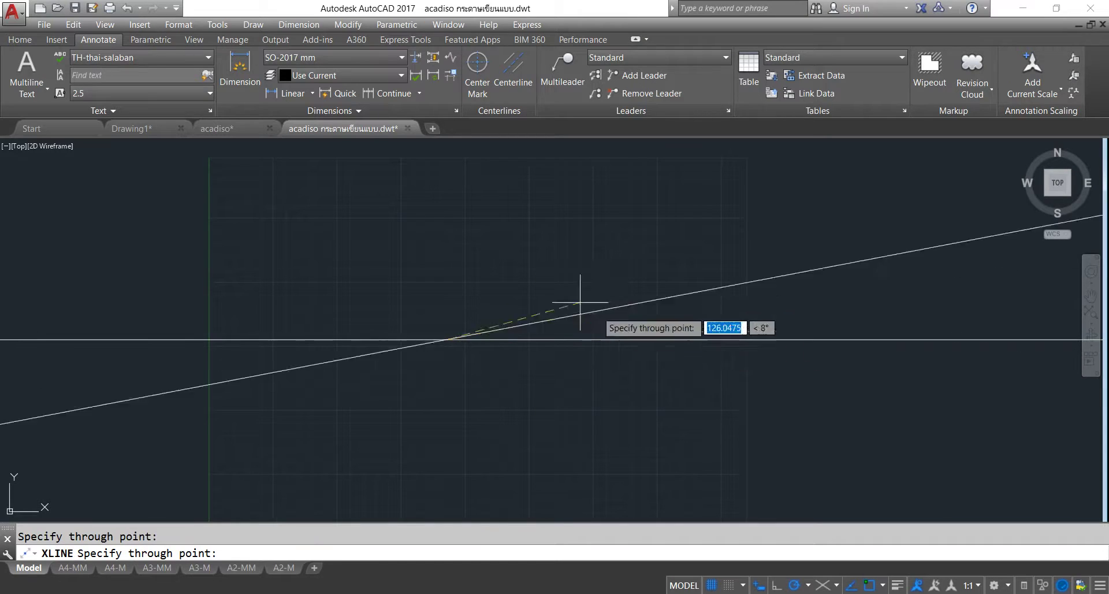
{"action": "left_click", "coordinate": [448, 286]}
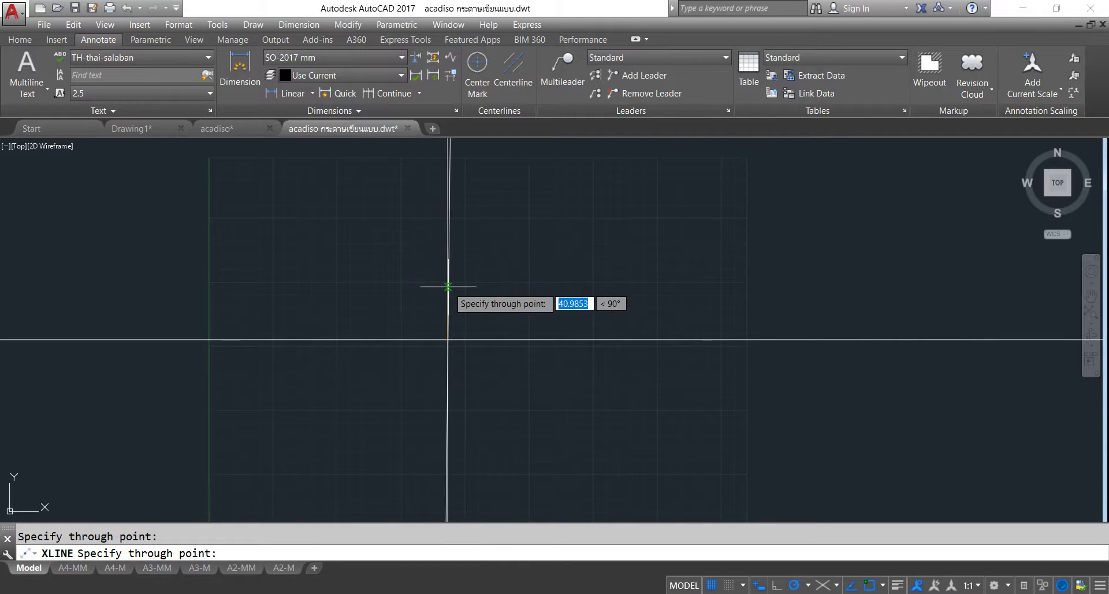
{"action": "left_click", "coordinate": [398, 310]}
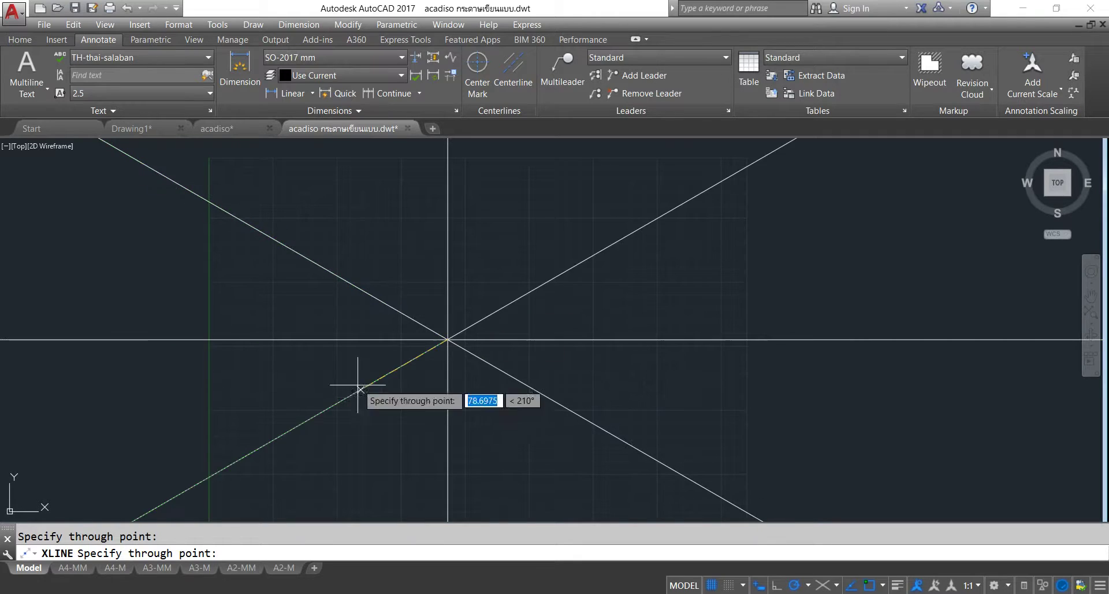
{"action": "left_click", "coordinate": [358, 391]}
{"action": "left_click", "coordinate": [432, 411]}
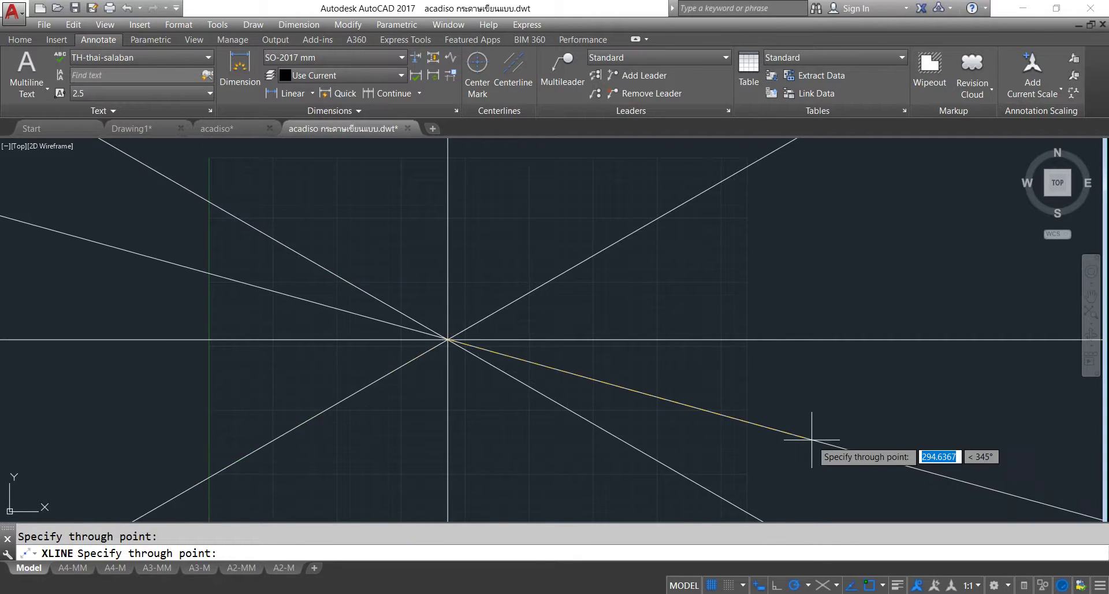
{"action": "key", "text": "Escape"}
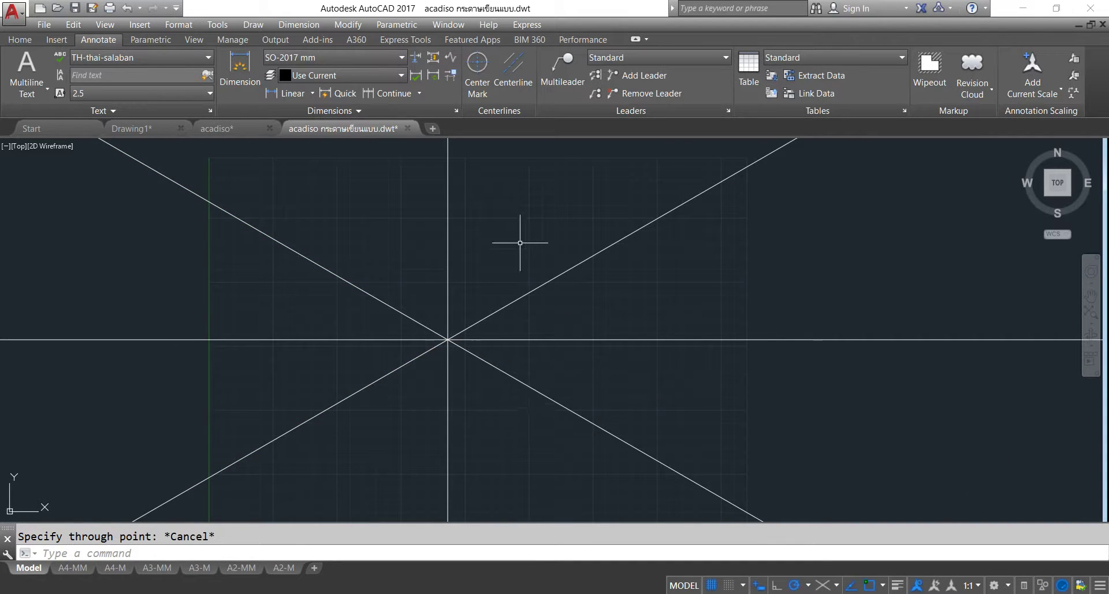
Erase the four construction lines and bring up the Select File browser.
{"action": "left_click", "coordinate": [519, 235]}
{"action": "left_click", "coordinate": [343, 483]}
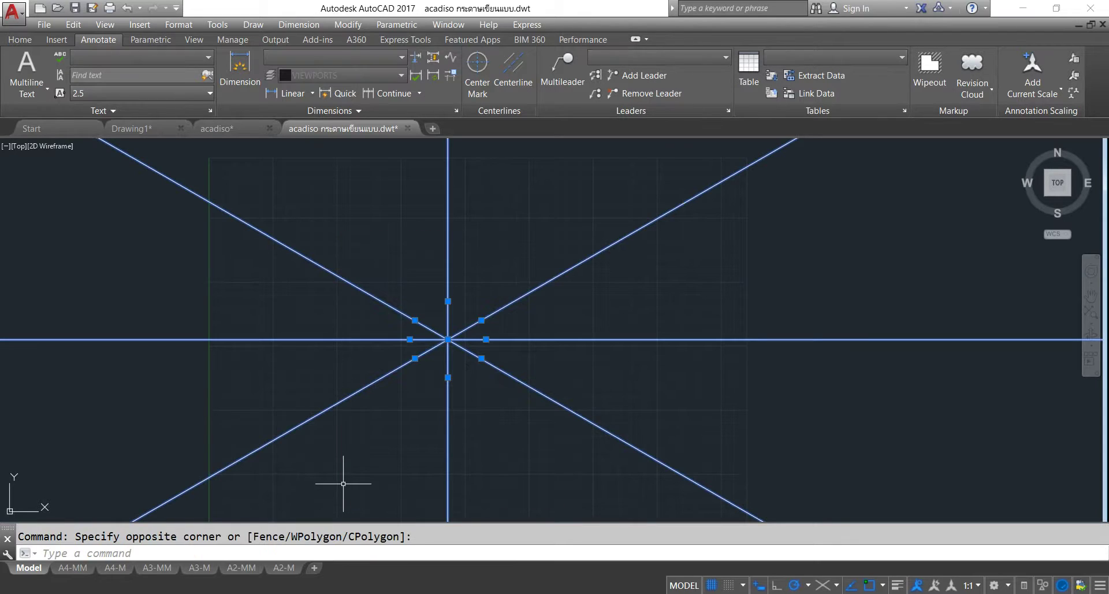
{"action": "key", "text": "Delete"}
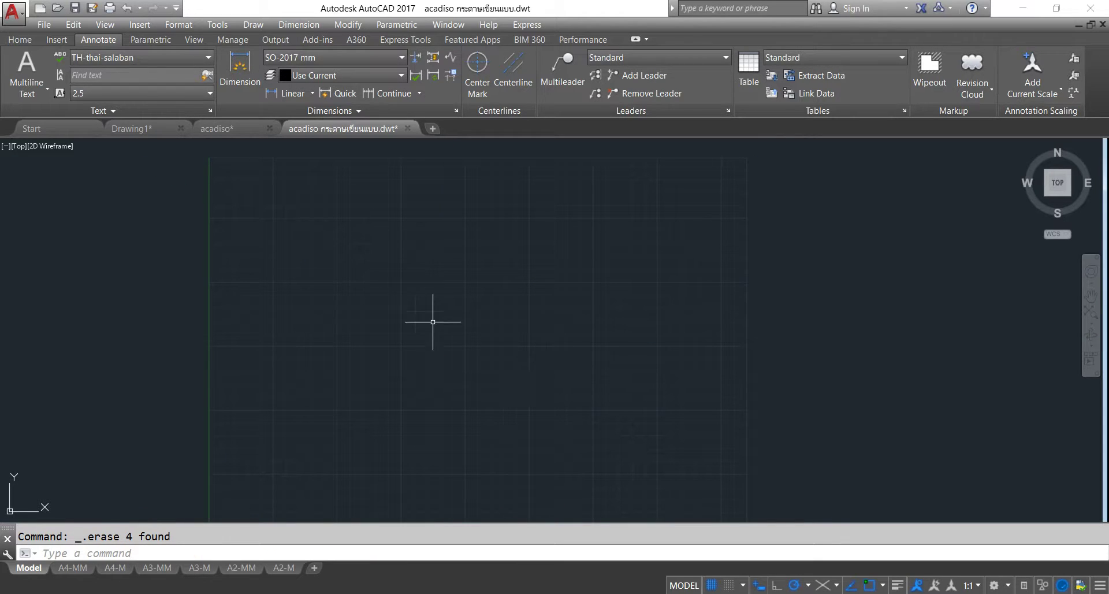
{"action": "left_click", "coordinate": [56, 13]}
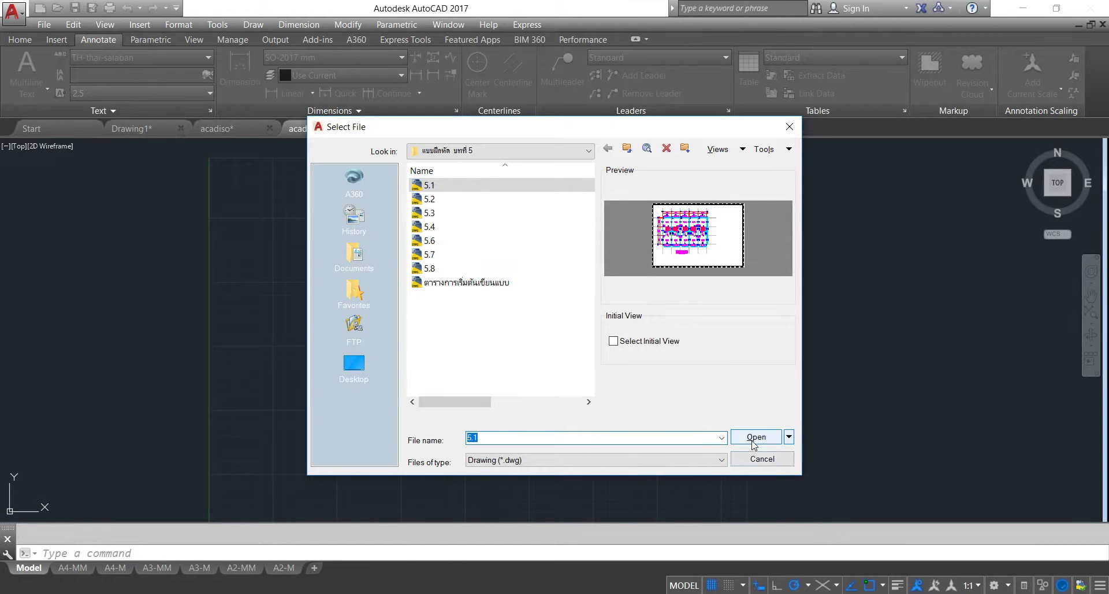
Open 5.1.dwg, check a gridline's layer, and fit the third-floor plan in view.
{"action": "left_click", "coordinate": [754, 437]}
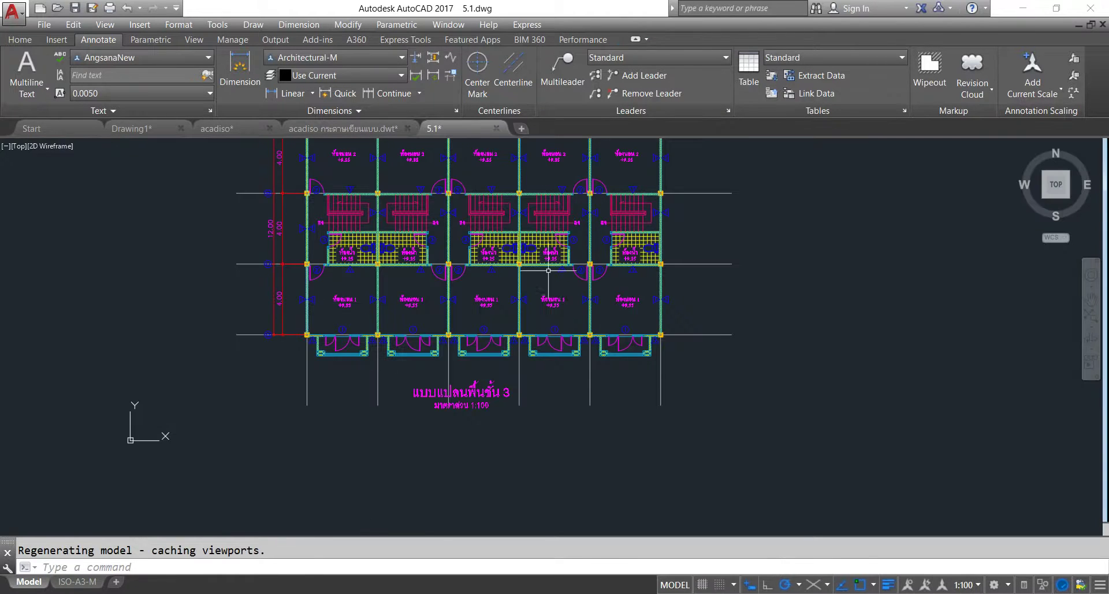
{"action": "scroll", "coordinate": [661, 335], "scroll_direction": "down", "scroll_amount": 3}
{"action": "scroll", "coordinate": [665, 337], "scroll_direction": "up", "scroll_amount": 8}
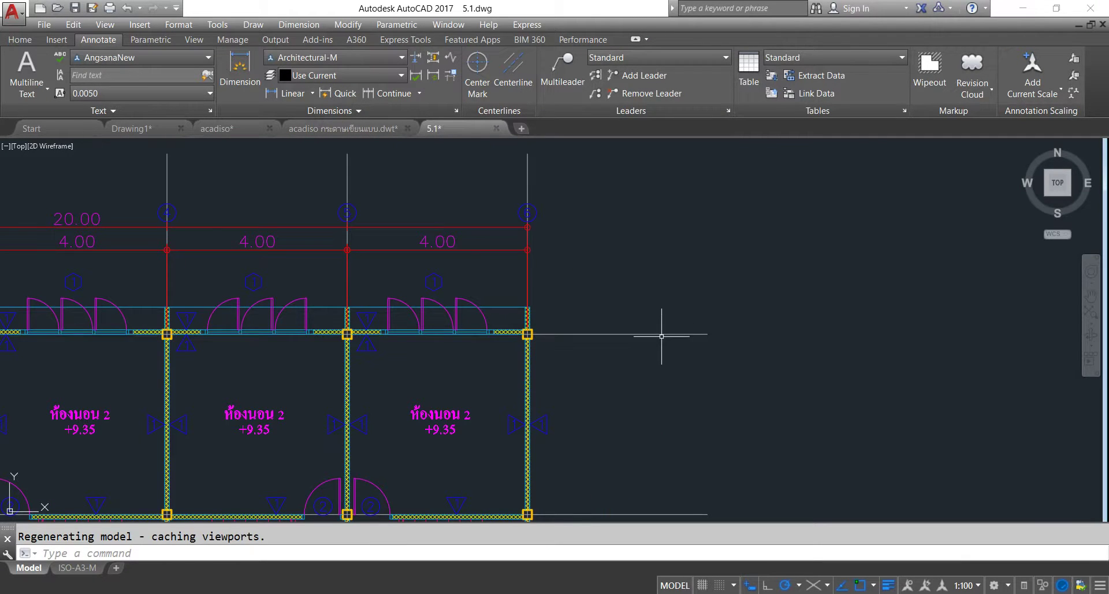
{"action": "left_click", "coordinate": [662, 334]}
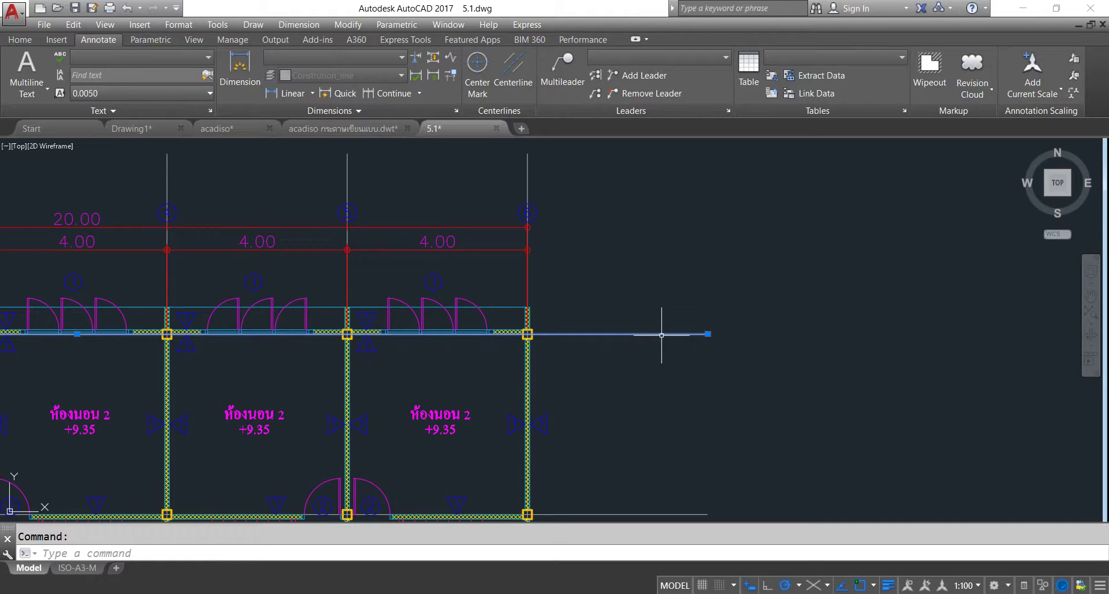
{"action": "scroll", "coordinate": [661, 335], "scroll_direction": "down", "scroll_amount": 6}
{"action": "key", "text": "Escape"}
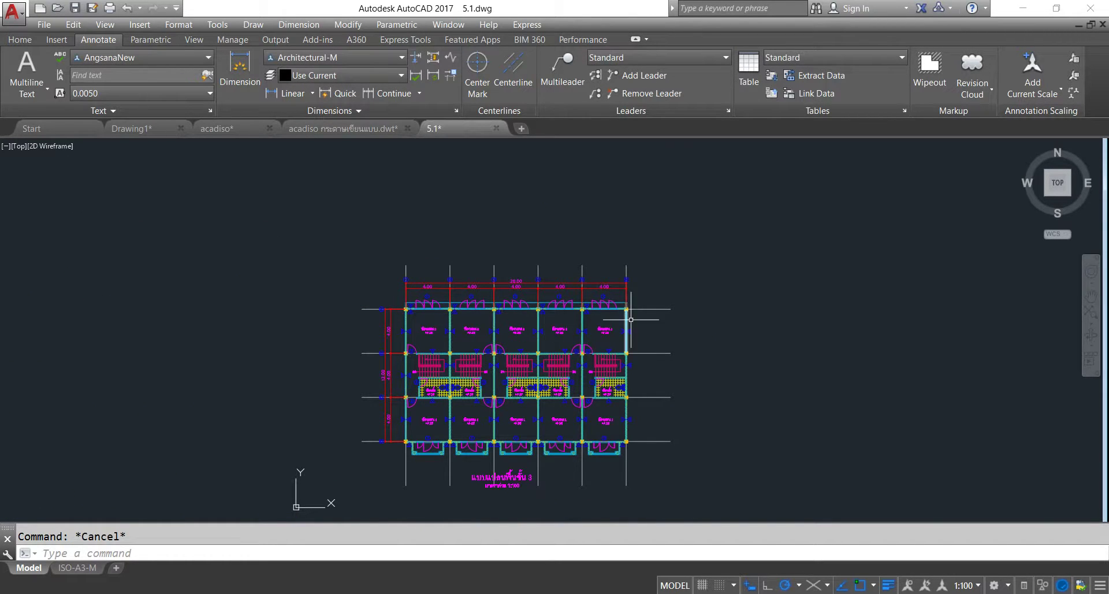
{"action": "scroll", "coordinate": [631, 317], "scroll_direction": "up", "scroll_amount": 2}
{"action": "middle_click_drag", "start_coordinate": [458, 290], "coordinate": [517, 205]}
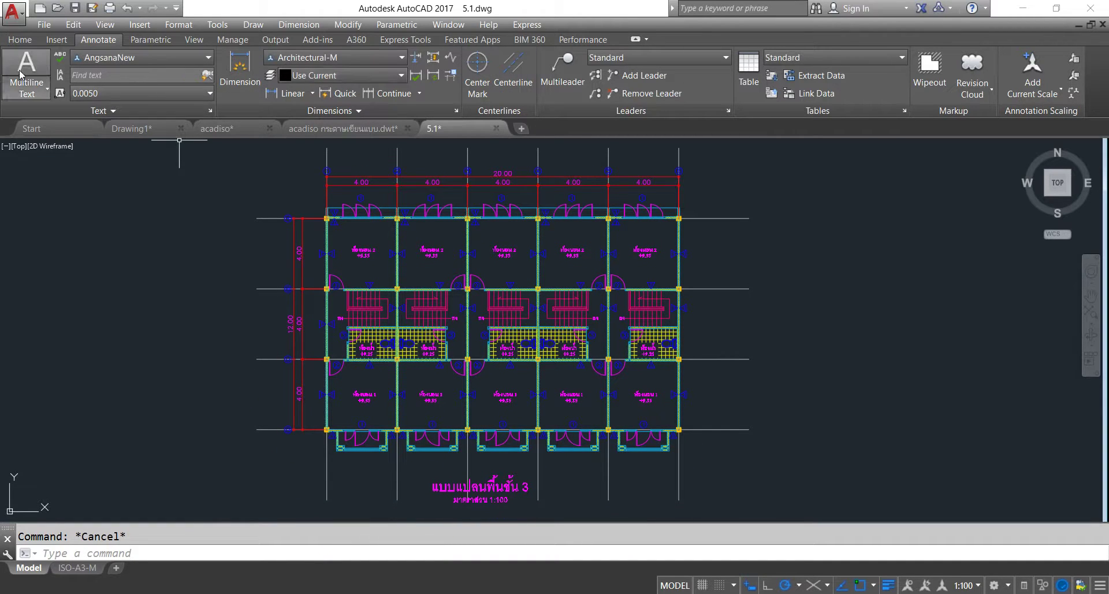
Freeze and then thaw the Construtiion_line layer from the Home tab's Layer list.
{"action": "left_click", "coordinate": [20, 39]}
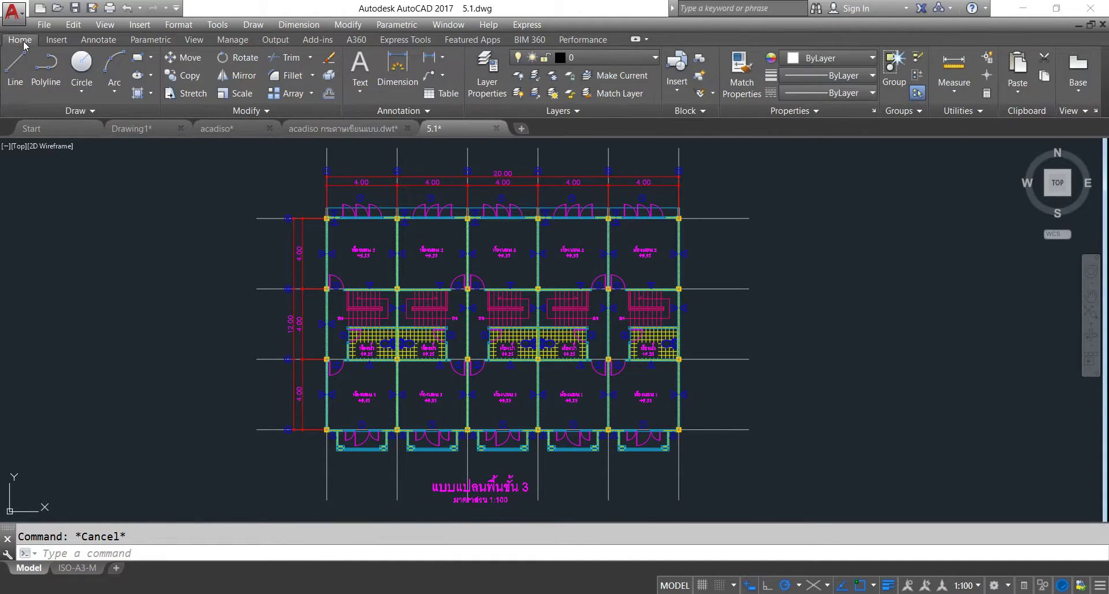
{"action": "left_click", "coordinate": [643, 56]}
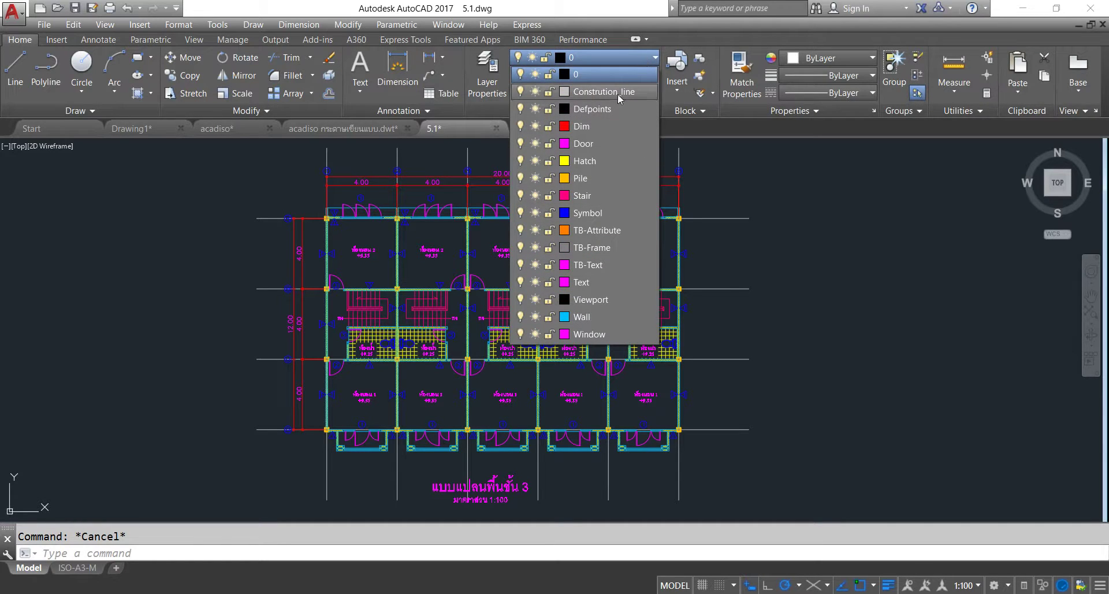
{"action": "left_click", "coordinate": [535, 92]}
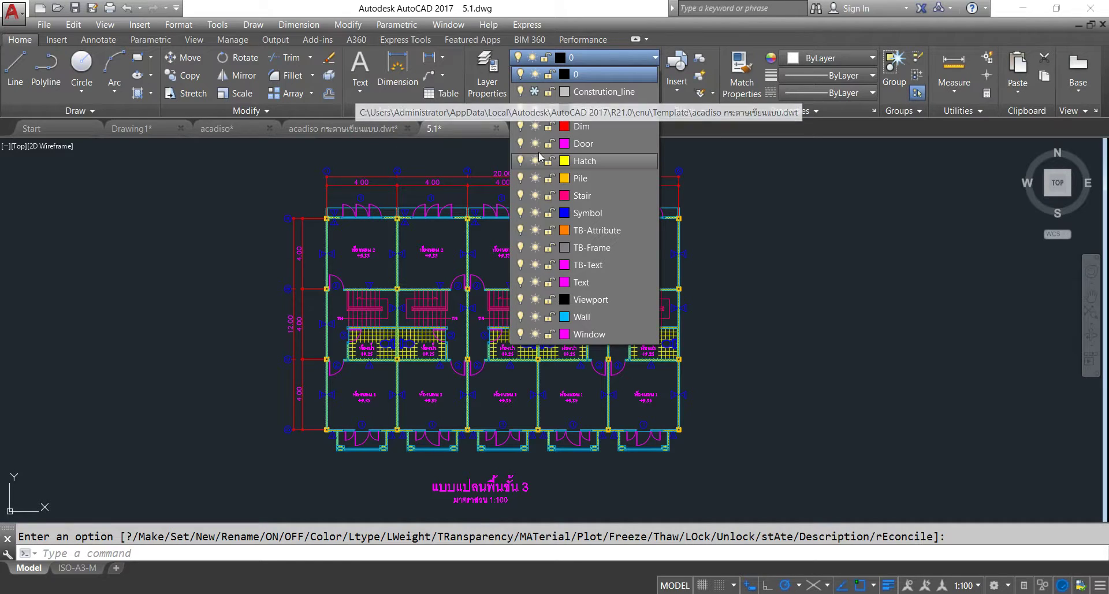
{"action": "left_click", "coordinate": [535, 91]}
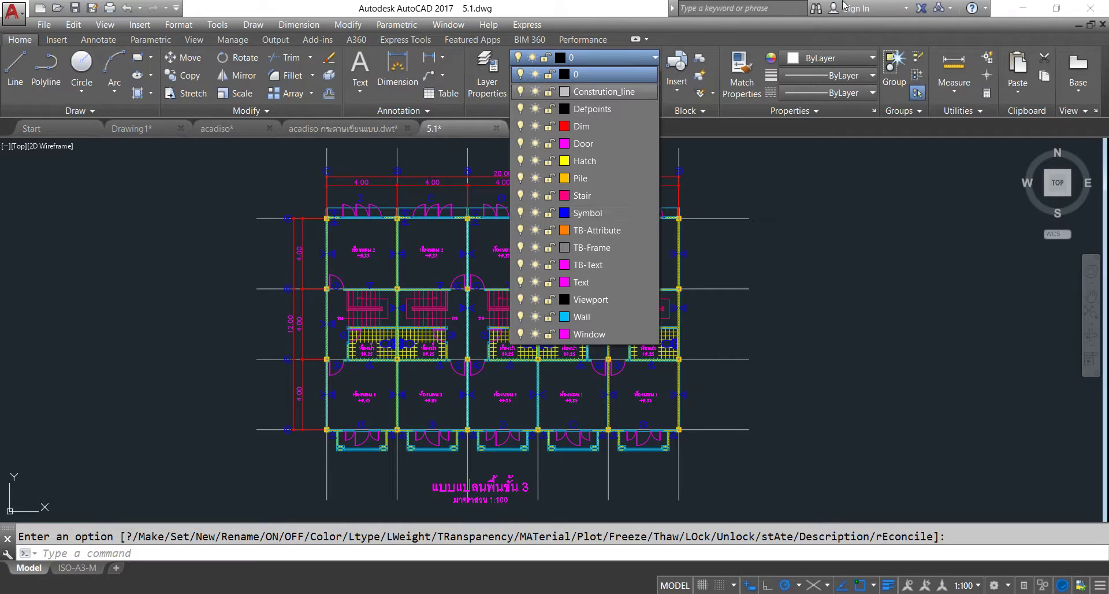
{"action": "left_click", "coordinate": [733, 183]}
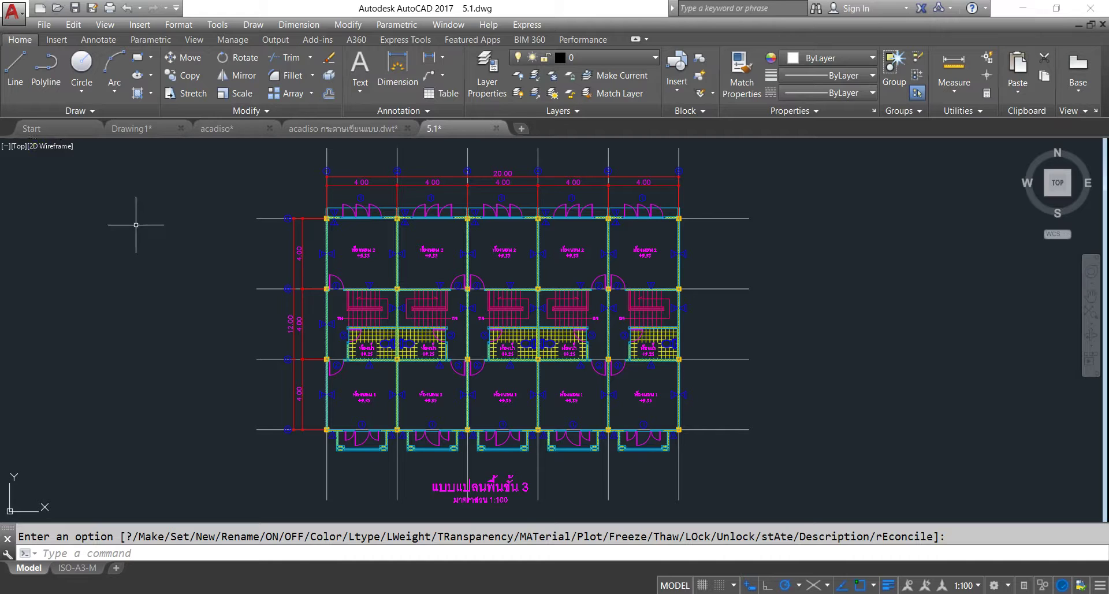
Close the 5.1 drawing tab and discard its unsaved changes.
{"action": "left_click", "coordinate": [497, 128]}
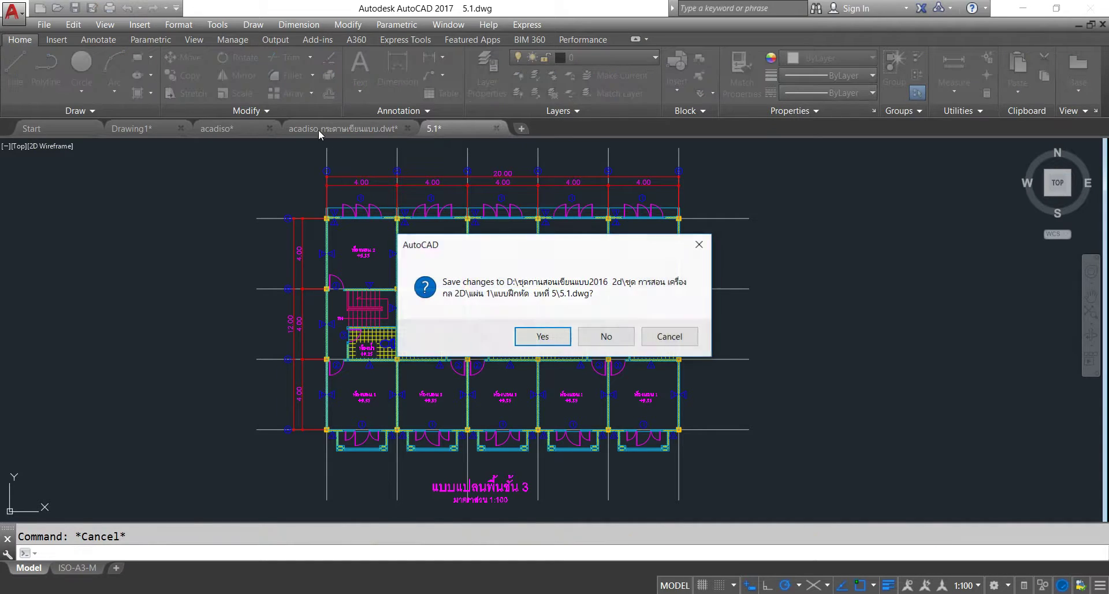
{"action": "left_click", "coordinate": [599, 345]}
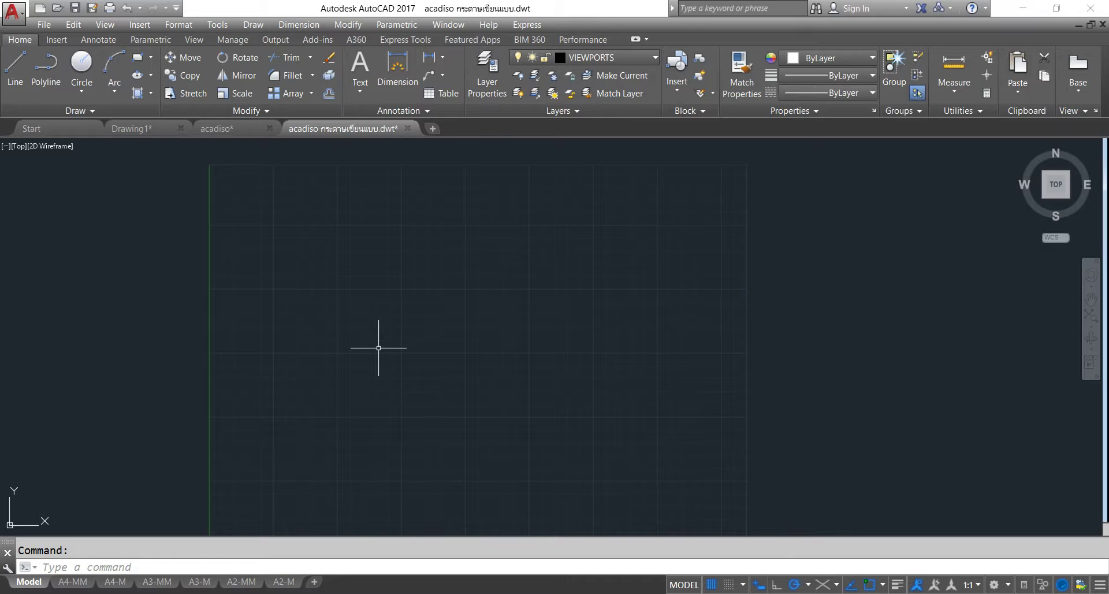
Start a polyline with ortho on and draw its first 200-unit and 100-unit sides.
{"action": "left_click", "coordinate": [250, 25]}
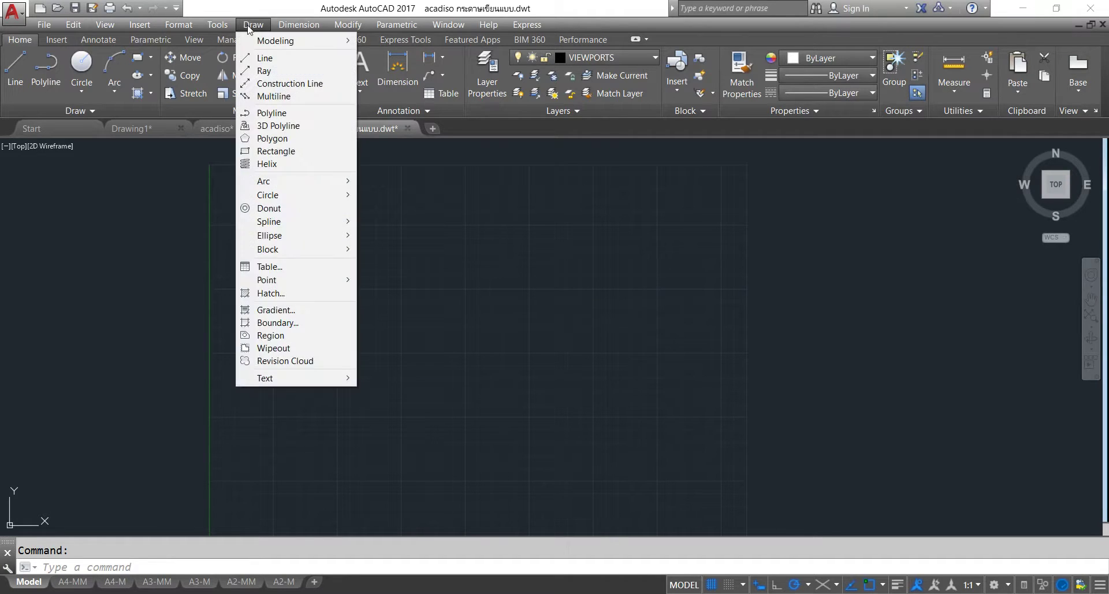
{"action": "left_click", "coordinate": [271, 115]}
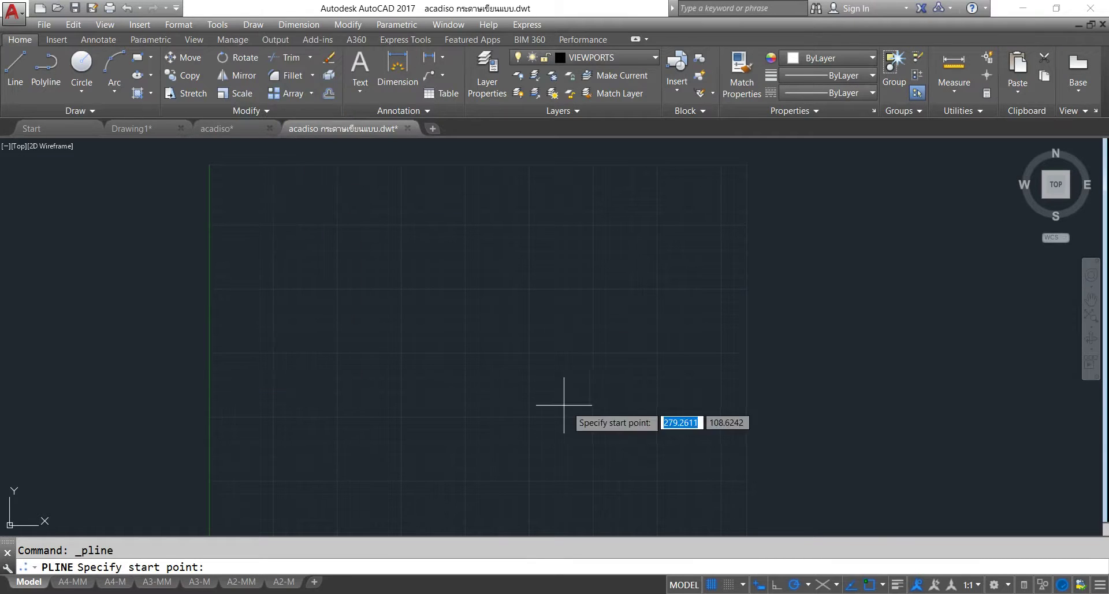
{"action": "left_click", "coordinate": [391, 301]}
{"action": "key", "text": "F8"}
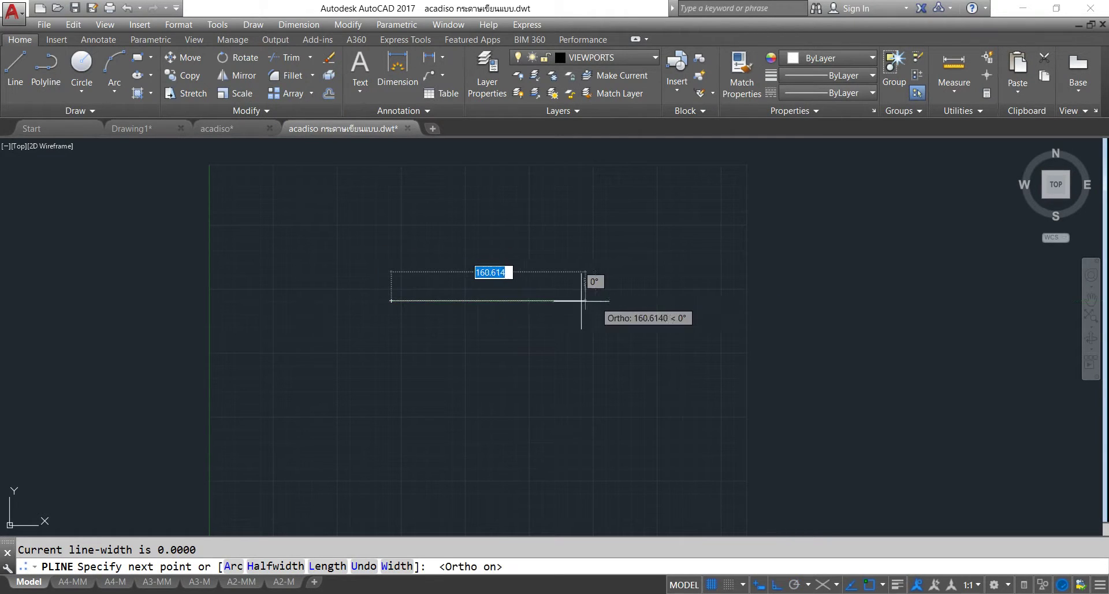
{"action": "scroll", "coordinate": [439, 298], "scroll_direction": "up", "scroll_amount": 3}
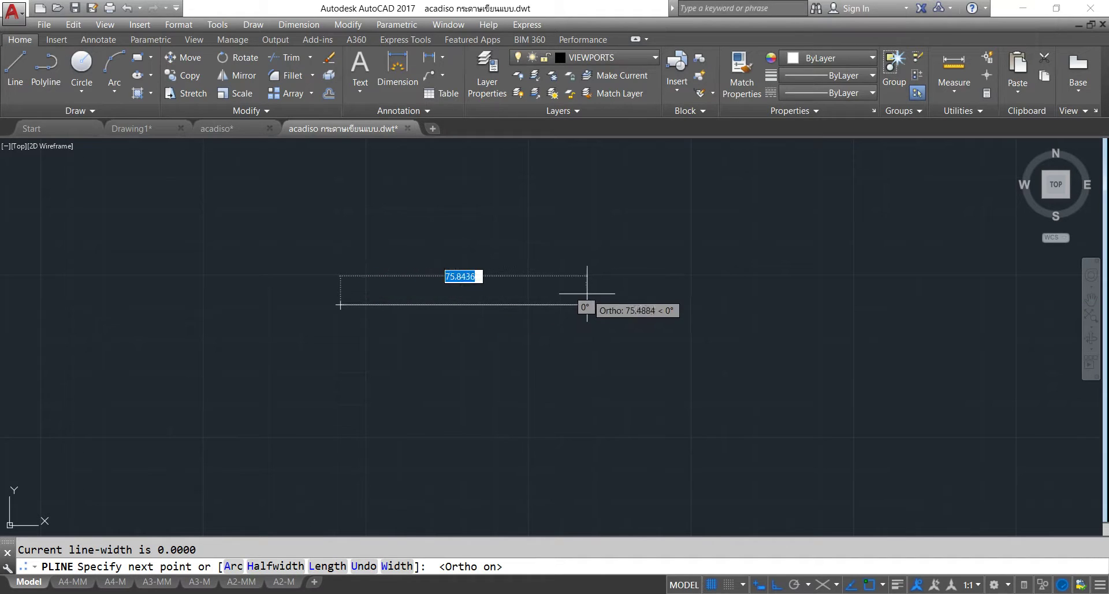
{"action": "type", "text": "200"}
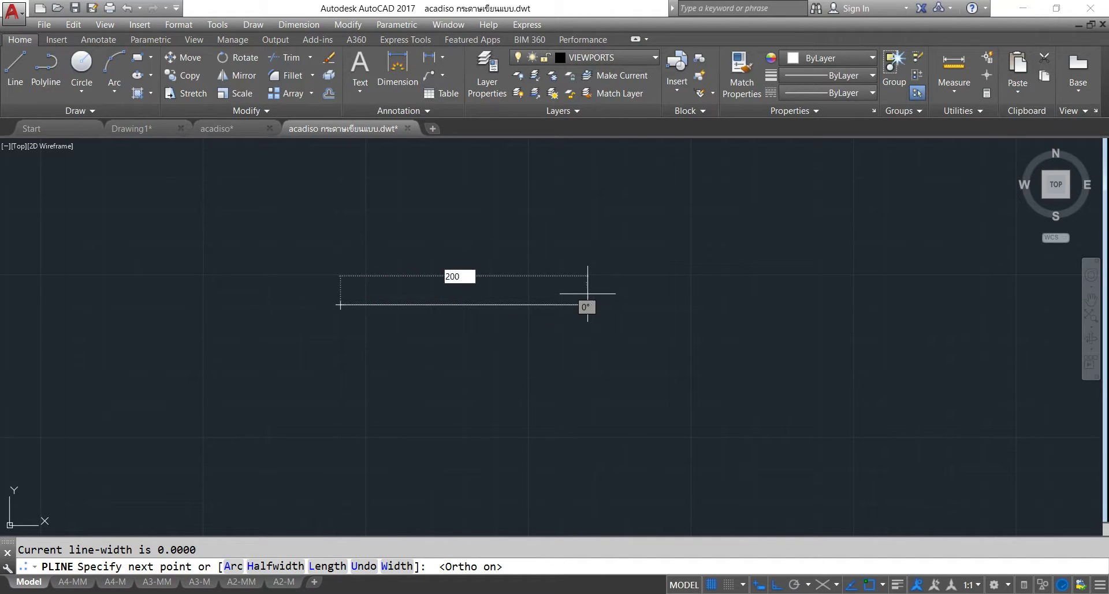
{"action": "key", "text": "Return"}
{"action": "scroll", "coordinate": [498, 286], "scroll_direction": "down", "scroll_amount": 6}
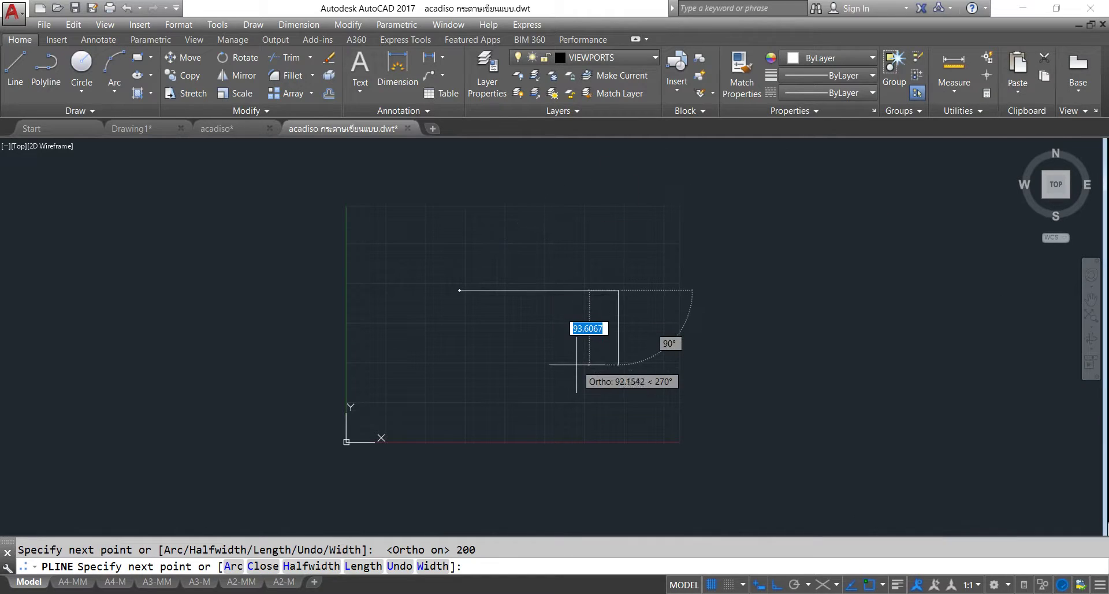
{"action": "type", "text": "100"}
{"action": "key", "text": "Return"}
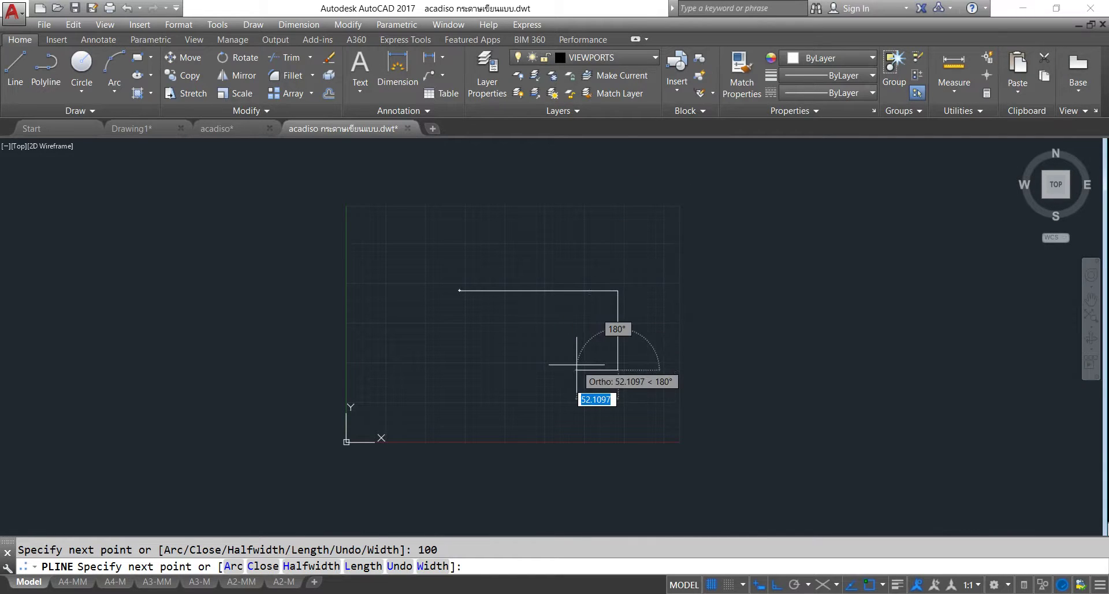
Add the 200-unit leftward and 100-unit closing sides, then select the rectangle to check it.
{"action": "type", "text": "200"}
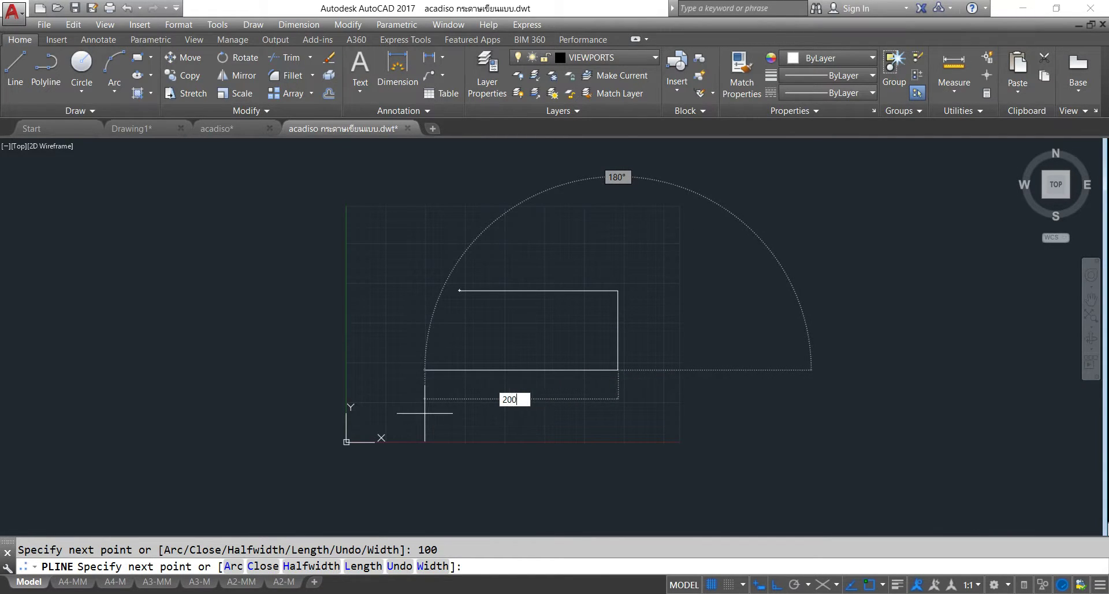
{"action": "key", "text": "Return"}
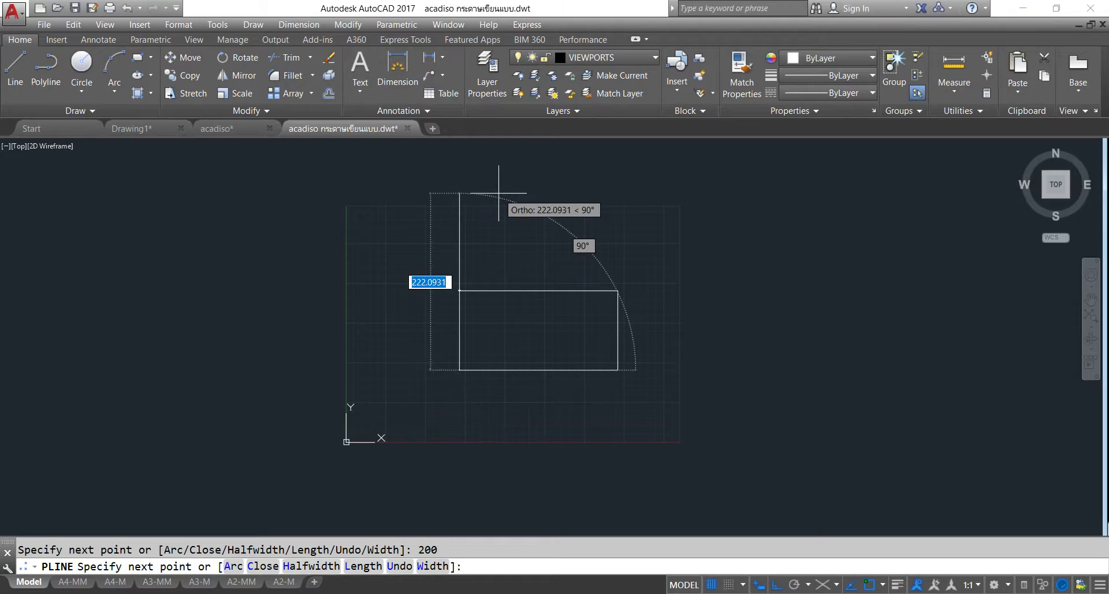
{"action": "type", "text": "100"}
{"action": "key", "text": "Escape"}
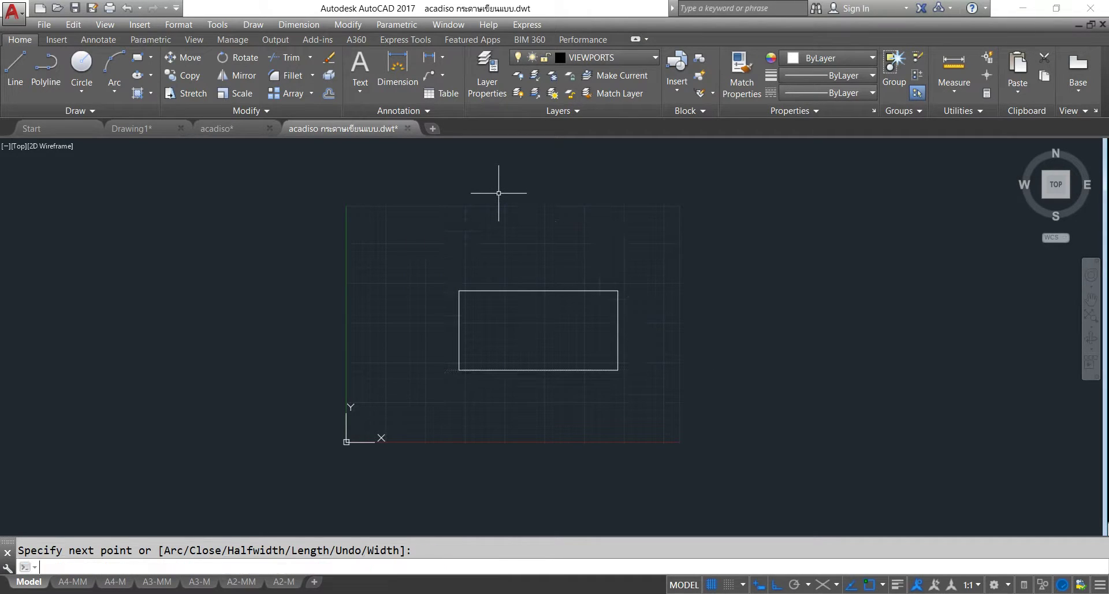
{"action": "scroll", "coordinate": [597, 380], "scroll_direction": "up", "scroll_amount": 2}
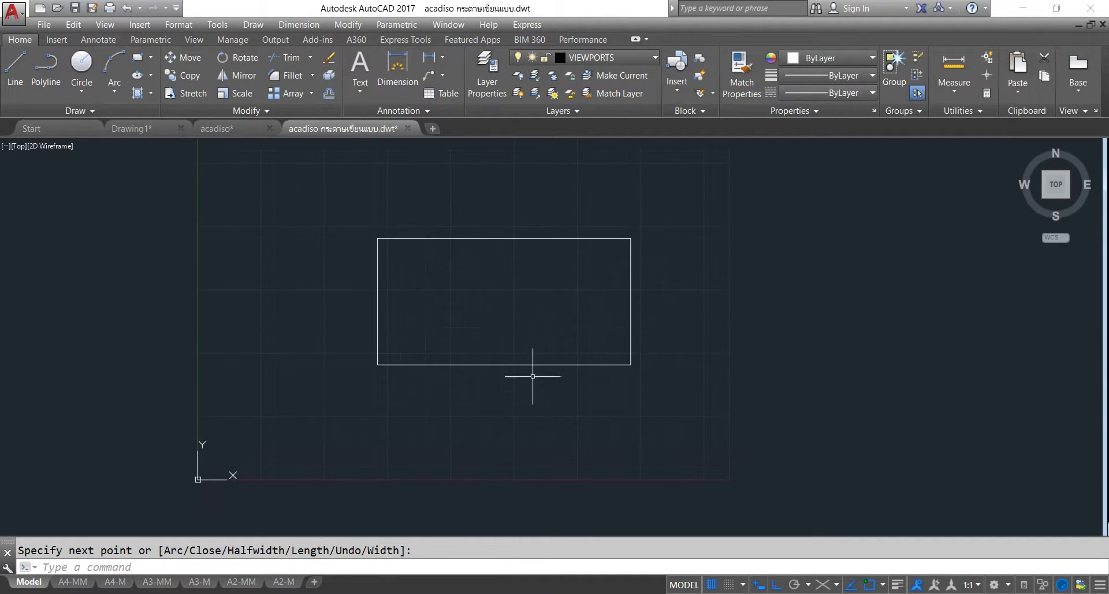
{"action": "left_click", "coordinate": [537, 234]}
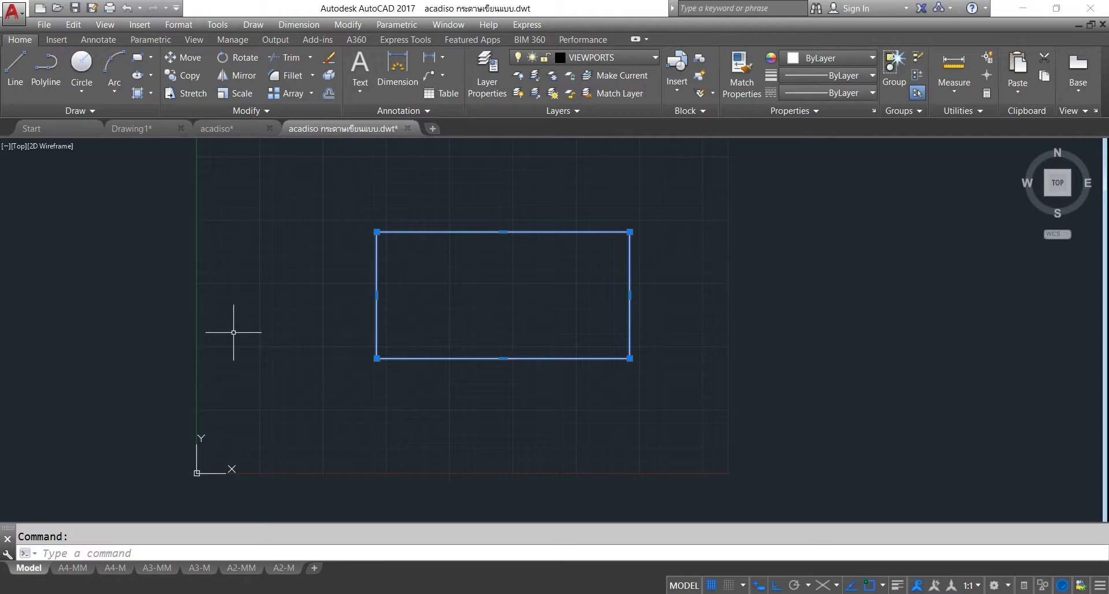
Draw a second 200 by 100 rectangle from four separate lines above the polyline one.
{"action": "key", "text": "Escape"}
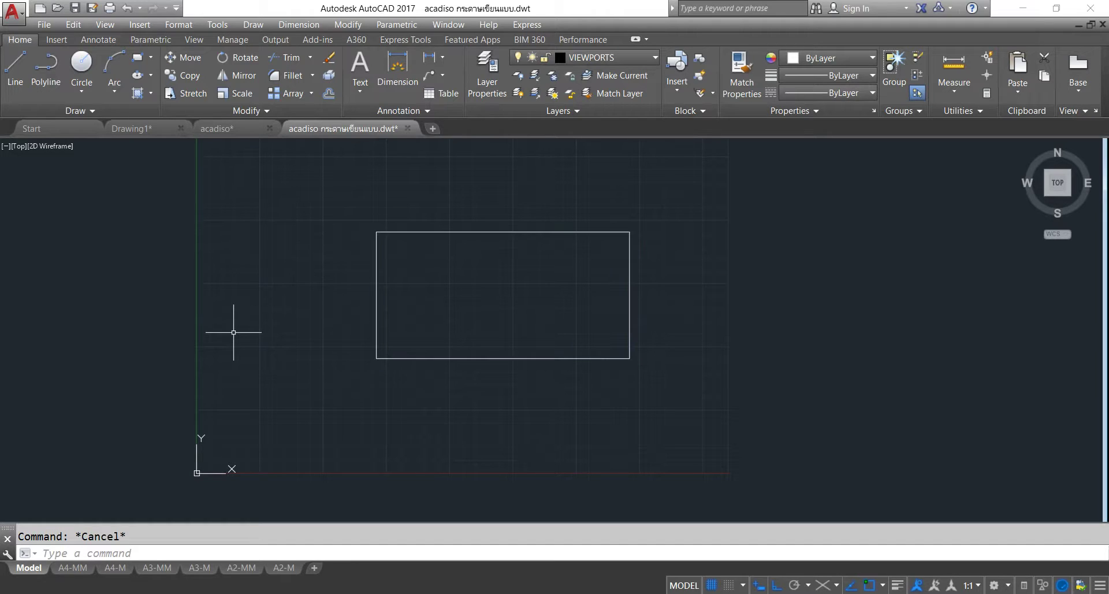
{"action": "middle_click_drag", "start_coordinate": [517, 308], "coordinate": [510, 401]}
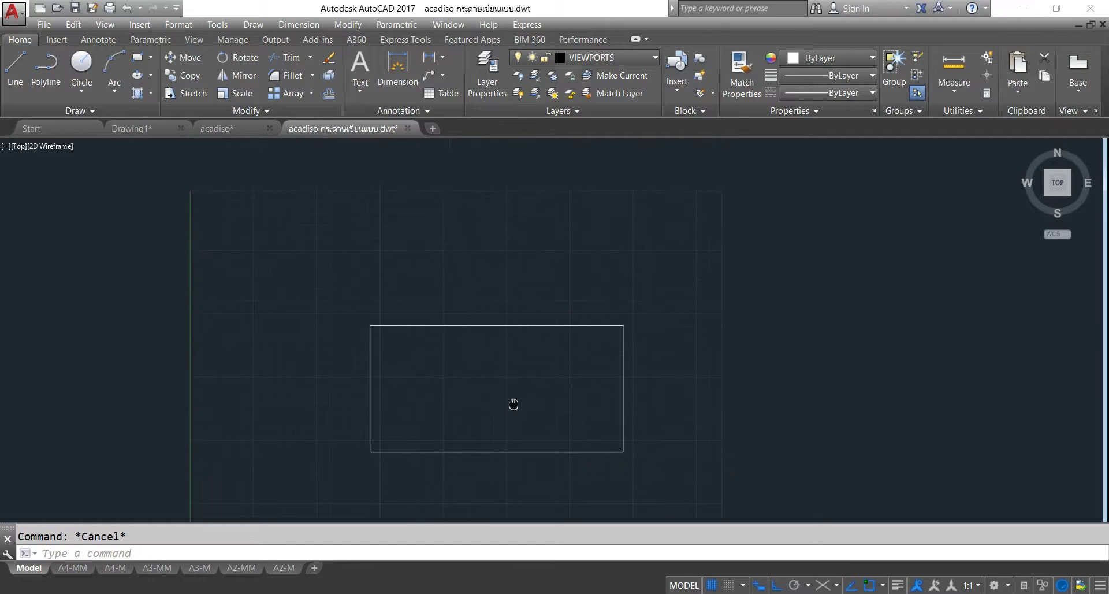
{"action": "left_click", "coordinate": [15, 69]}
{"action": "left_click", "coordinate": [378, 190]}
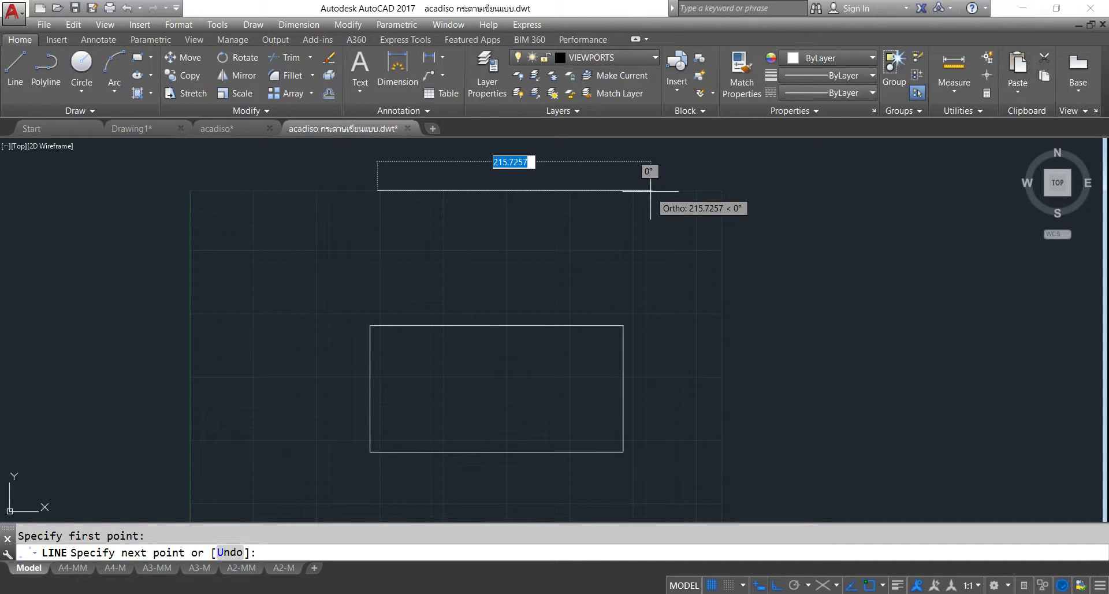
{"action": "type", "text": "200"}
{"action": "key", "text": "Return"}
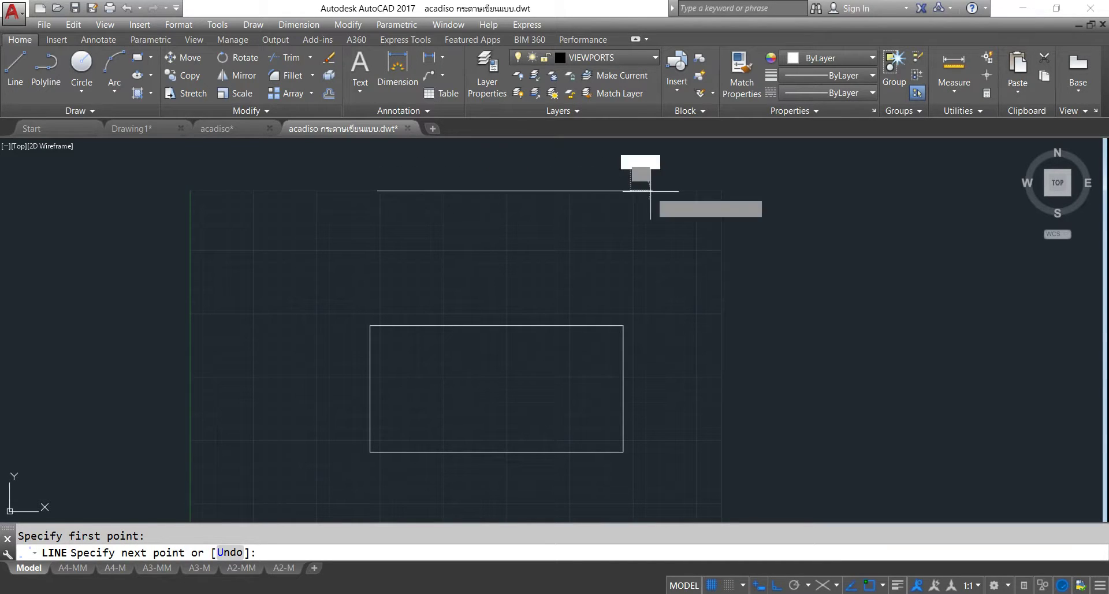
{"action": "type", "text": "10"}
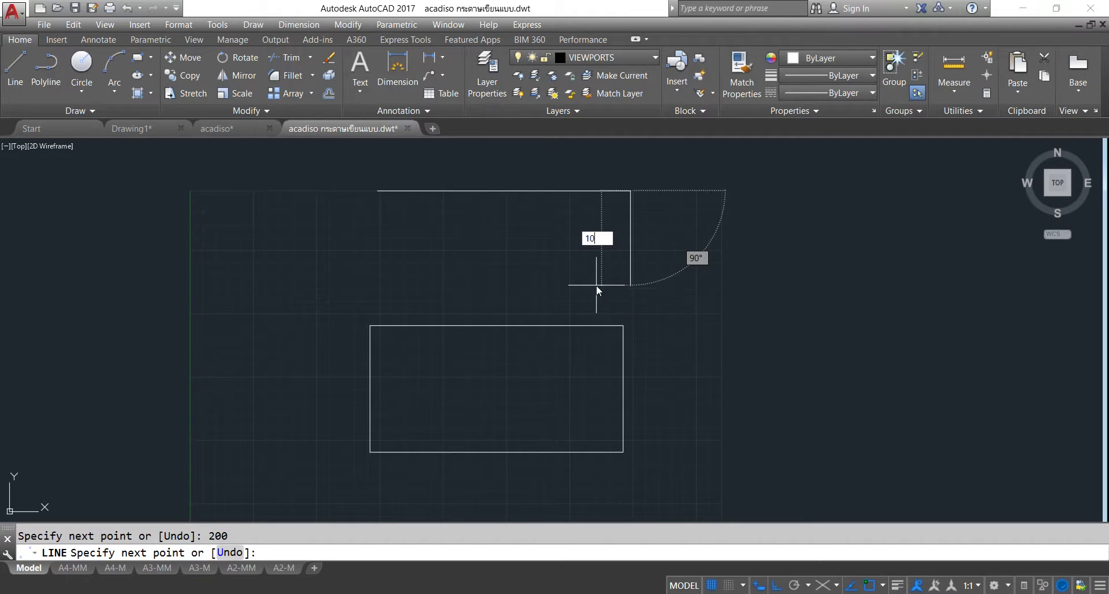
{"action": "type", "text": "0"}
{"action": "key", "text": "Return"}
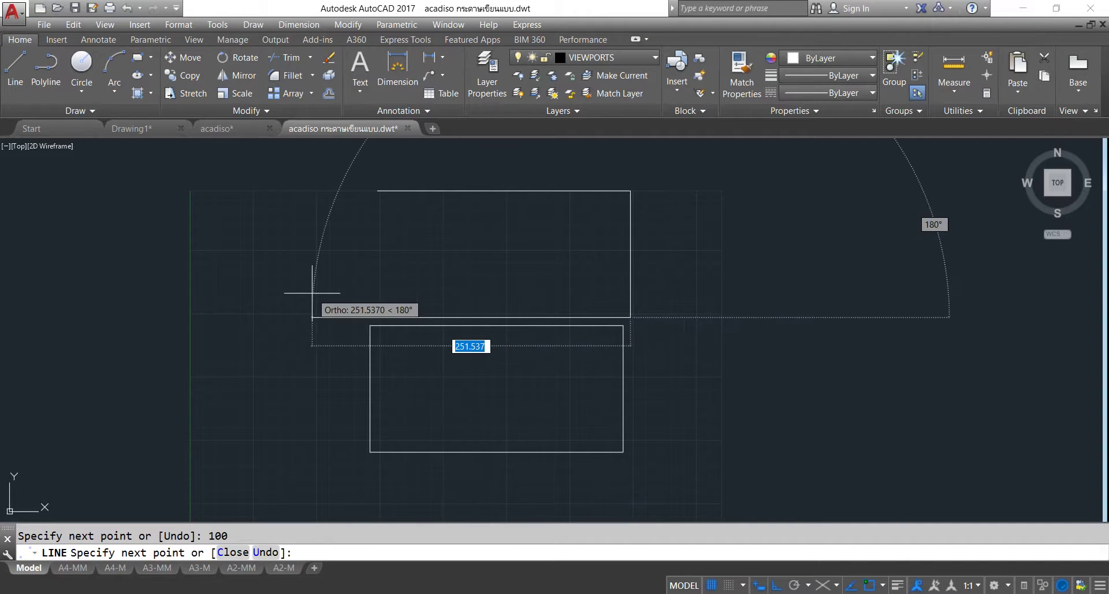
{"action": "type", "text": "200"}
{"action": "key", "text": "Return"}
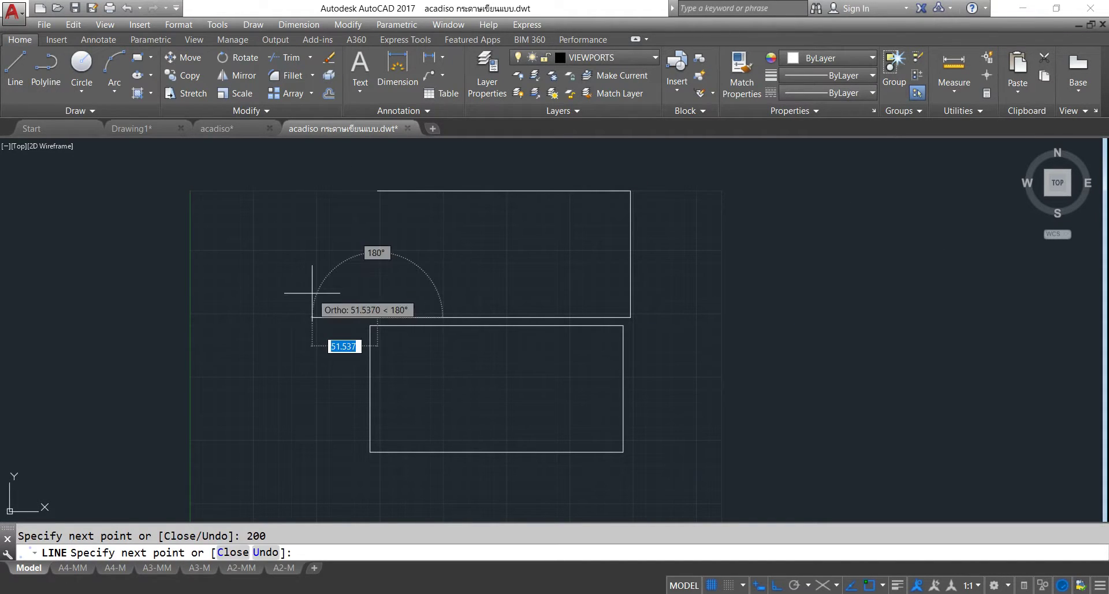
{"action": "type", "text": "100"}
{"action": "key", "text": "Return"}
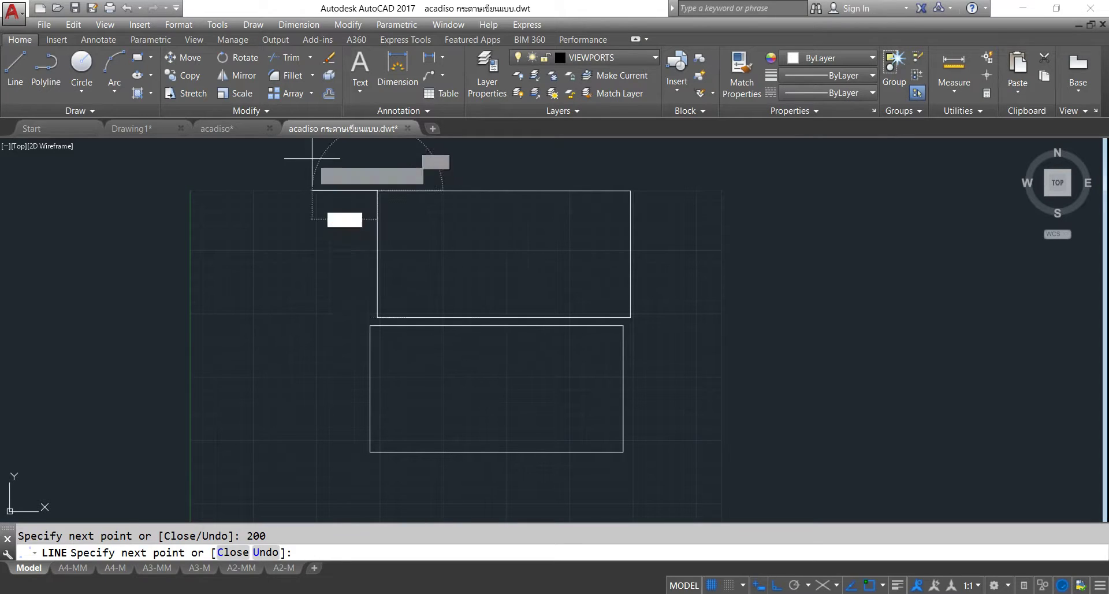
{"action": "key", "text": "Return"}
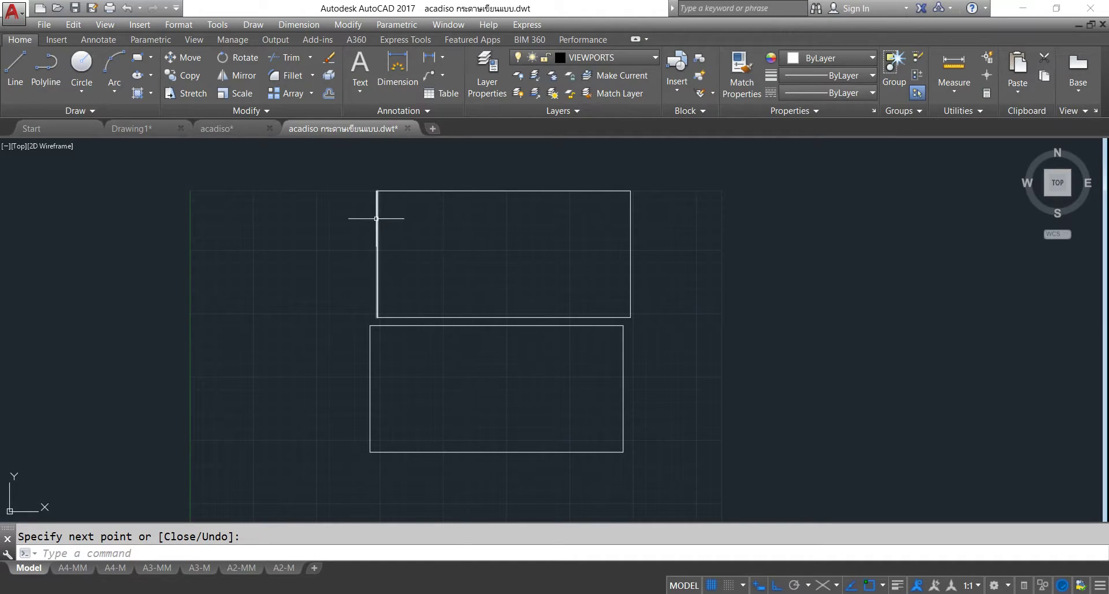
Select the upper rectangle's left, top and right sides to confirm they are separate lines.
{"action": "left_click", "coordinate": [377, 219]}
{"action": "left_click", "coordinate": [475, 192]}
{"action": "left_click", "coordinate": [630, 203]}
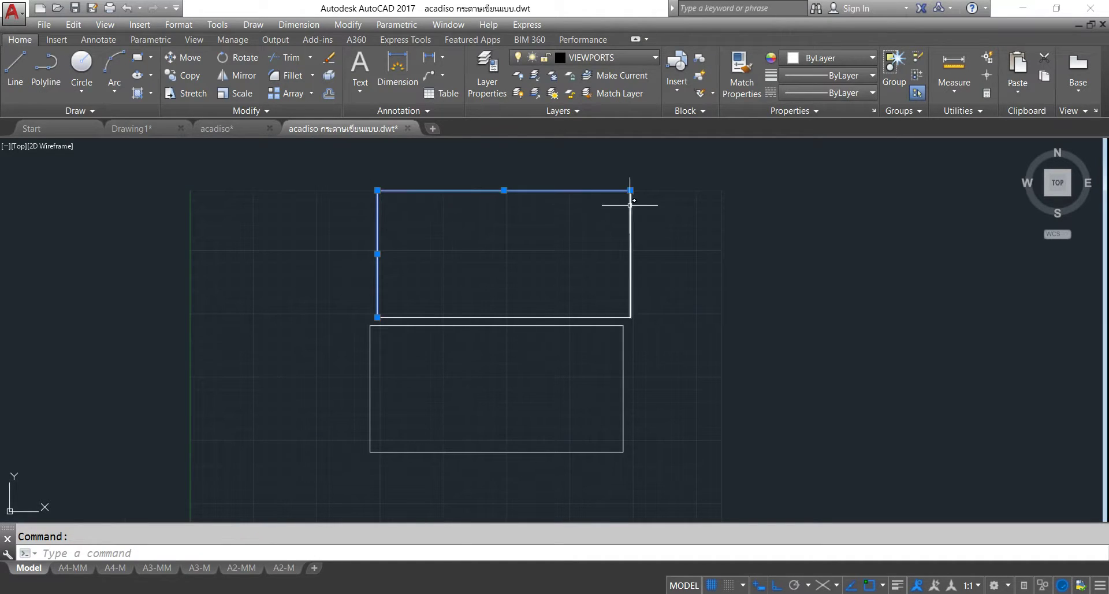
{"action": "key", "text": "Escape"}
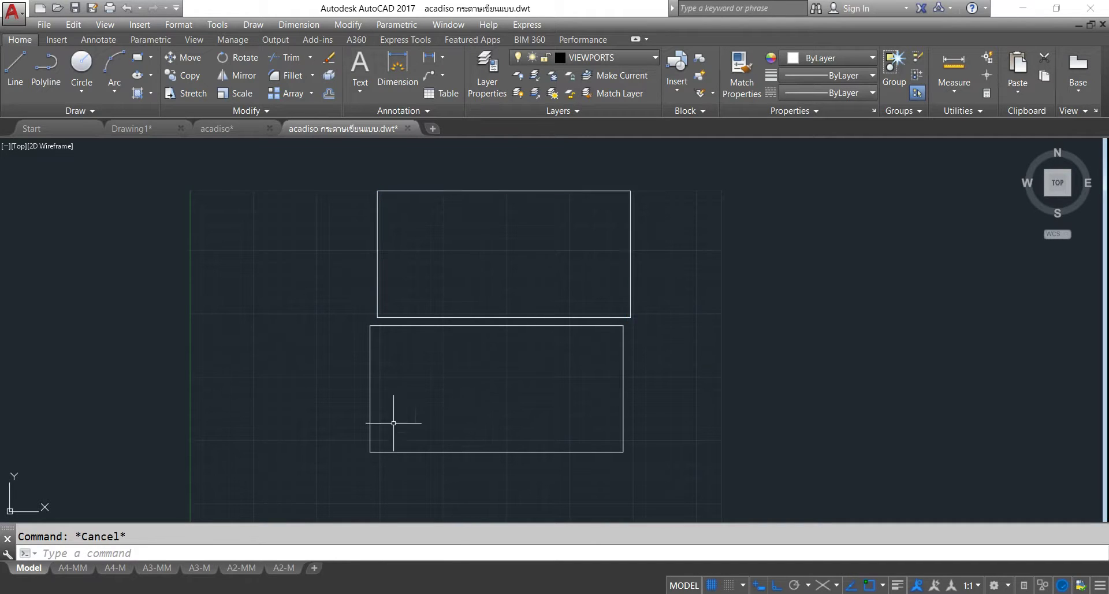
Move the lower polyline rectangle slightly further down.
{"action": "left_click", "coordinate": [370, 388]}
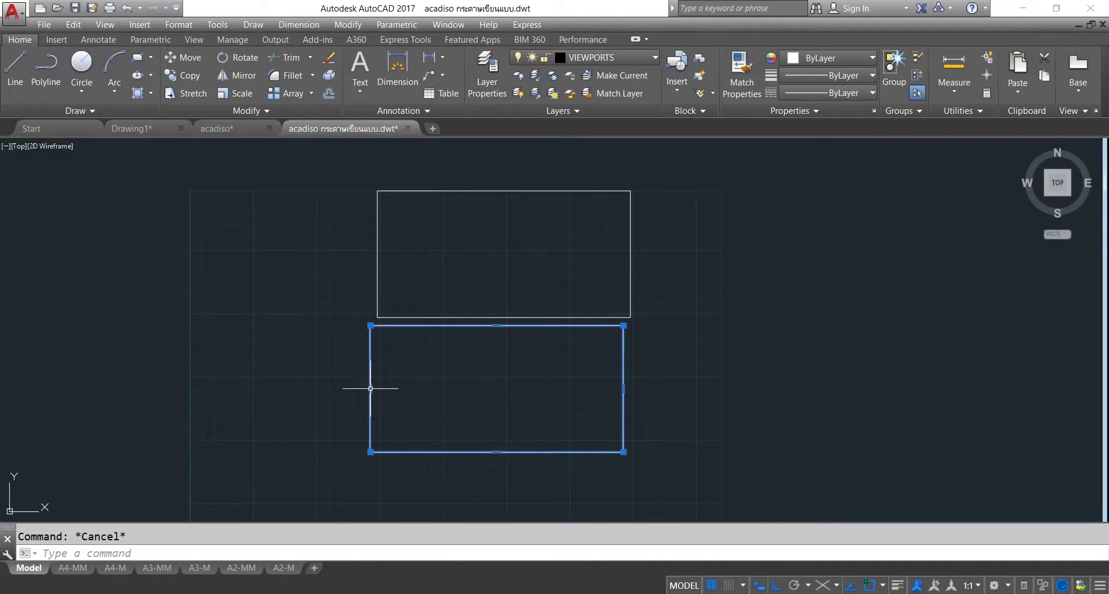
{"action": "left_click", "coordinate": [185, 57]}
{"action": "left_click", "coordinate": [235, 231]}
{"action": "left_click", "coordinate": [236, 267]}
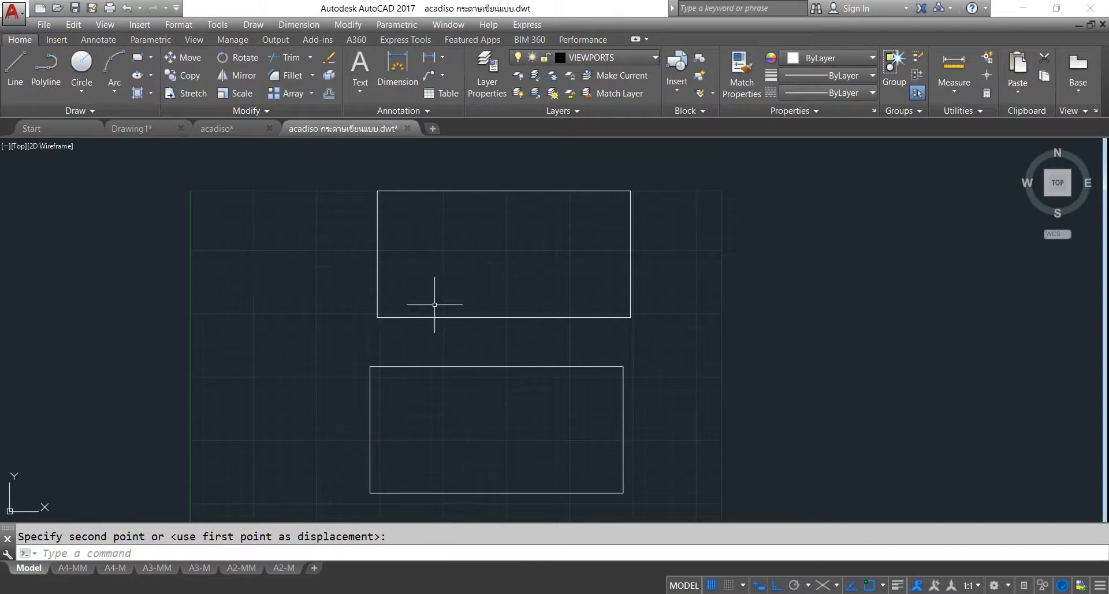
Window-select the upper line-built rectangle and delete it.
{"action": "middle_click_drag", "start_coordinate": [433, 302], "coordinate": [410, 277]}
{"action": "scroll", "coordinate": [411, 278], "scroll_direction": "down", "scroll_amount": 1}
{"action": "middle_click_drag", "start_coordinate": [393, 317], "coordinate": [420, 329]}
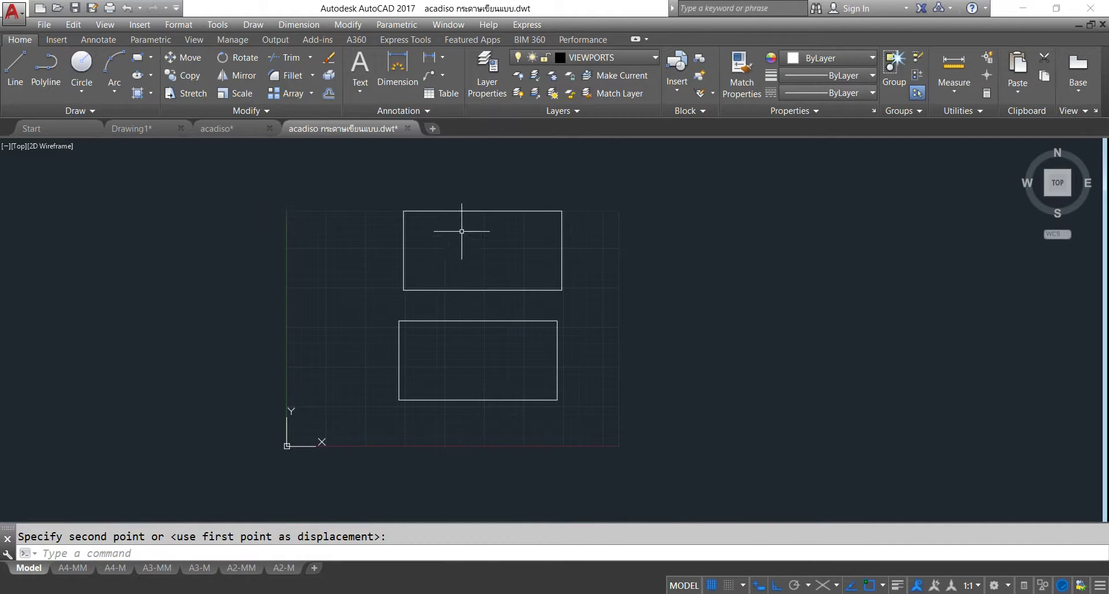
{"action": "left_click", "coordinate": [395, 194]}
{"action": "left_click", "coordinate": [601, 294]}
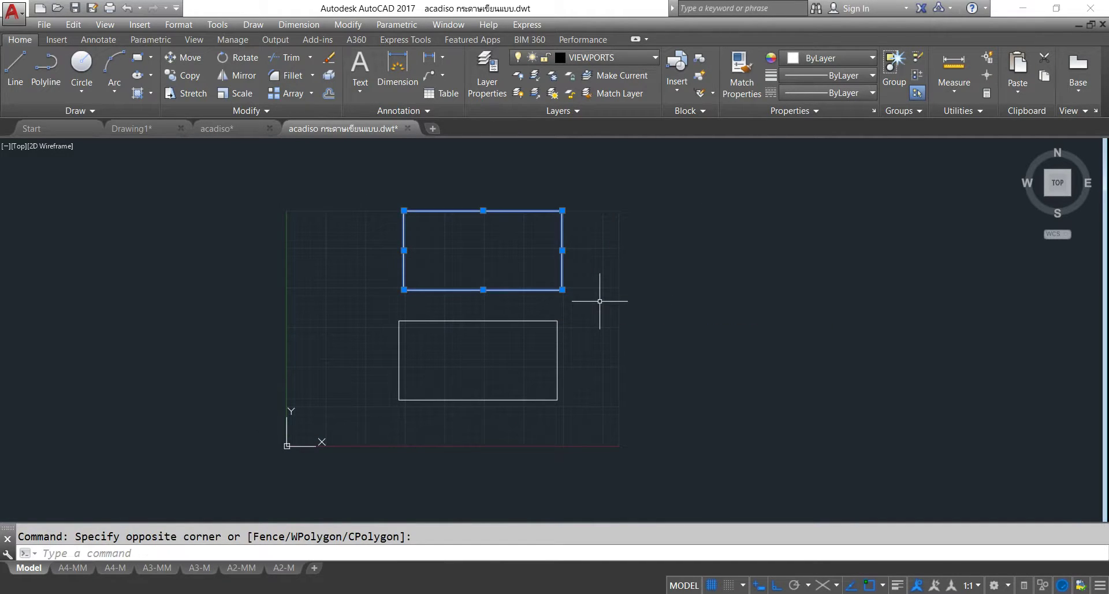
{"action": "key", "text": "Delete"}
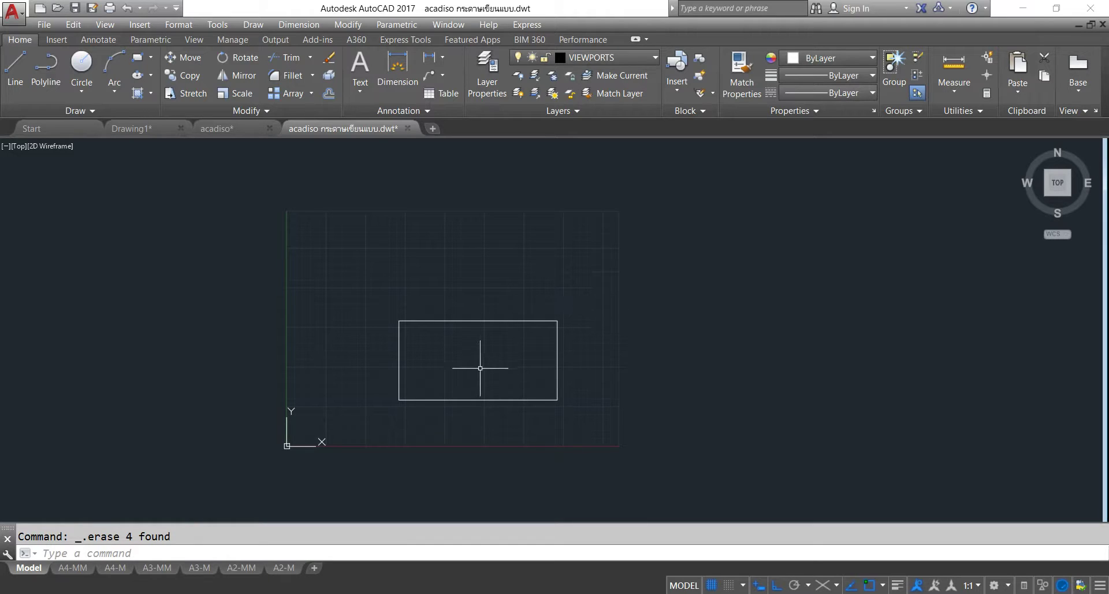
{"action": "middle_click_drag", "start_coordinate": [483, 366], "coordinate": [492, 358]}
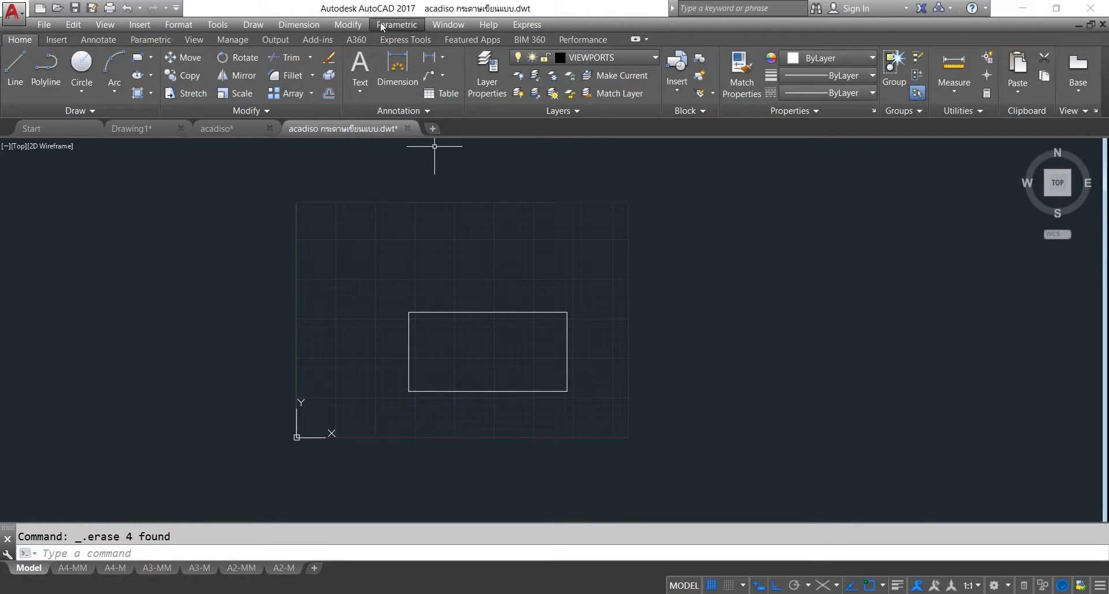
Show the rectangle in the Properties palette to confirm it is one polyline, length 600, area 20000.
{"action": "left_click", "coordinate": [348, 24]}
{"action": "left_click", "coordinate": [358, 39]}
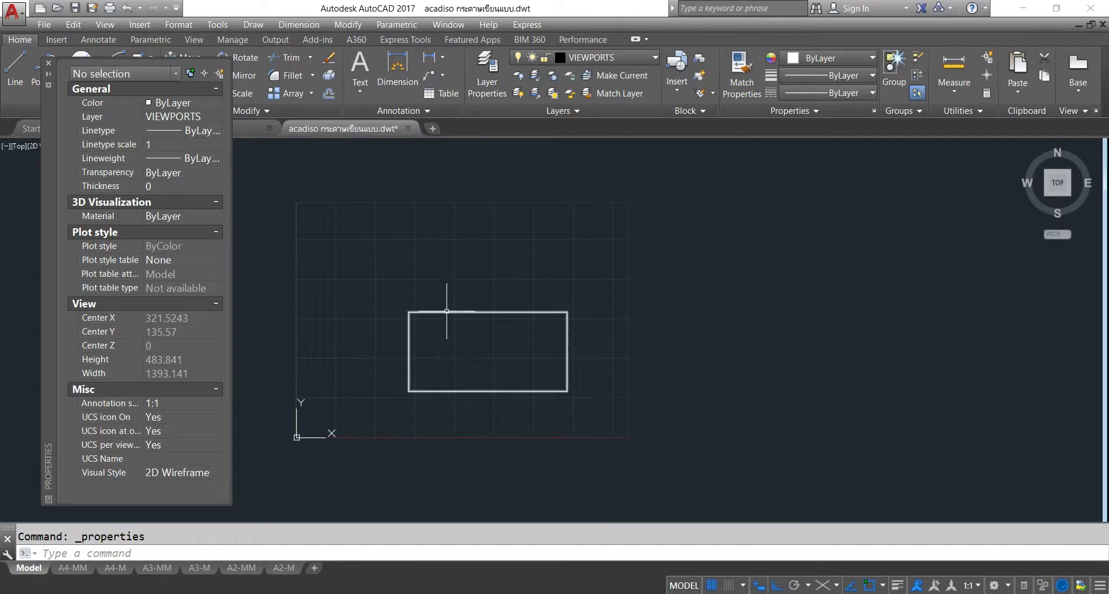
{"action": "left_click", "coordinate": [513, 313]}
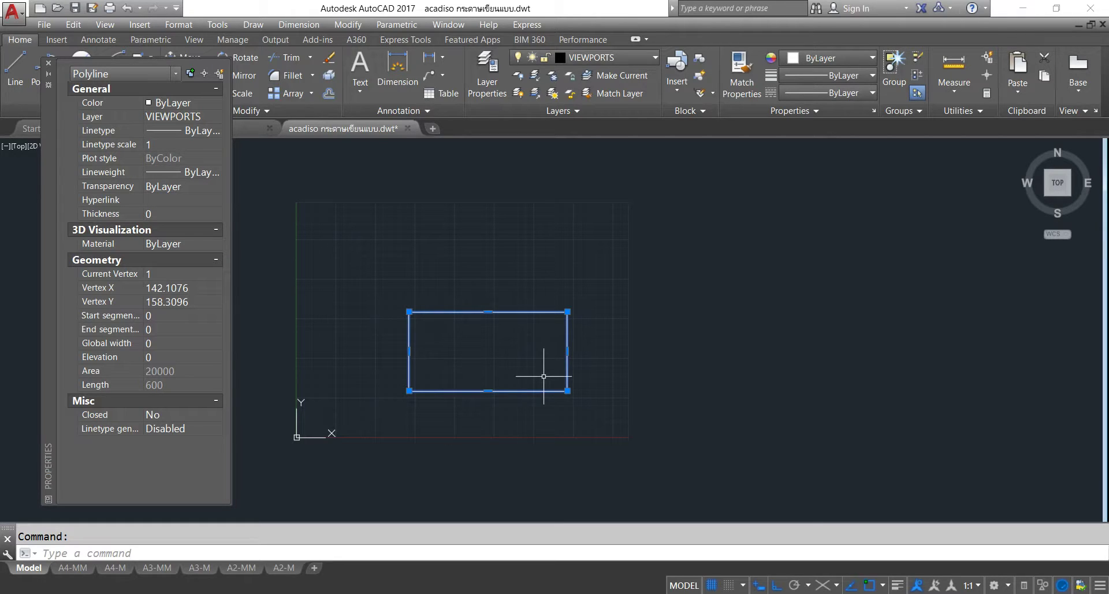
{"action": "key", "text": "Escape"}
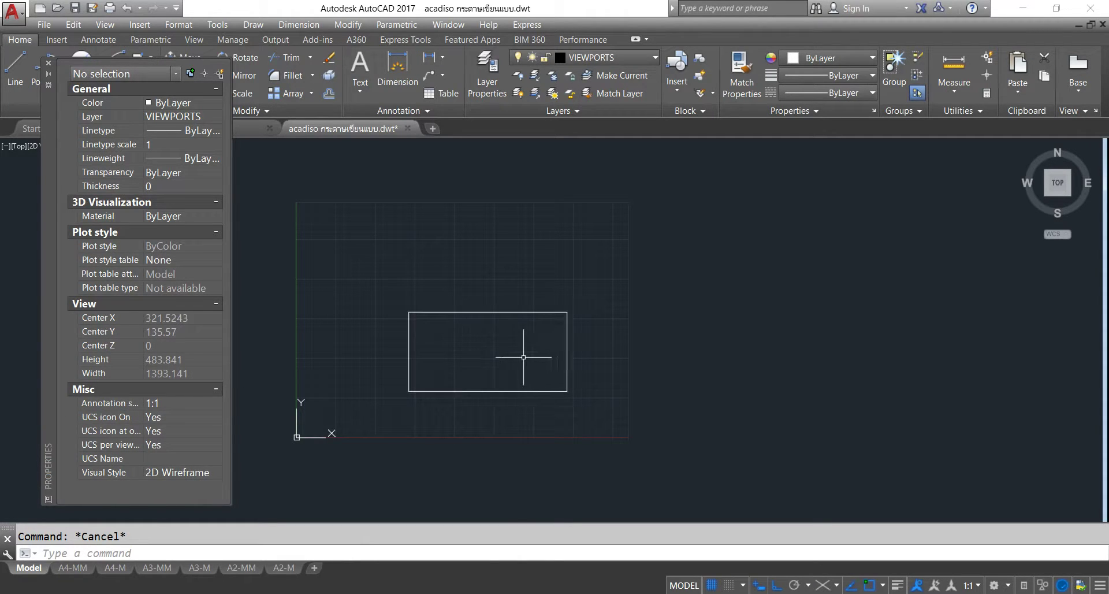
{"action": "scroll", "coordinate": [495, 368], "scroll_direction": "up", "scroll_amount": 4}
{"action": "scroll", "coordinate": [501, 350], "scroll_direction": "down", "scroll_amount": 4}
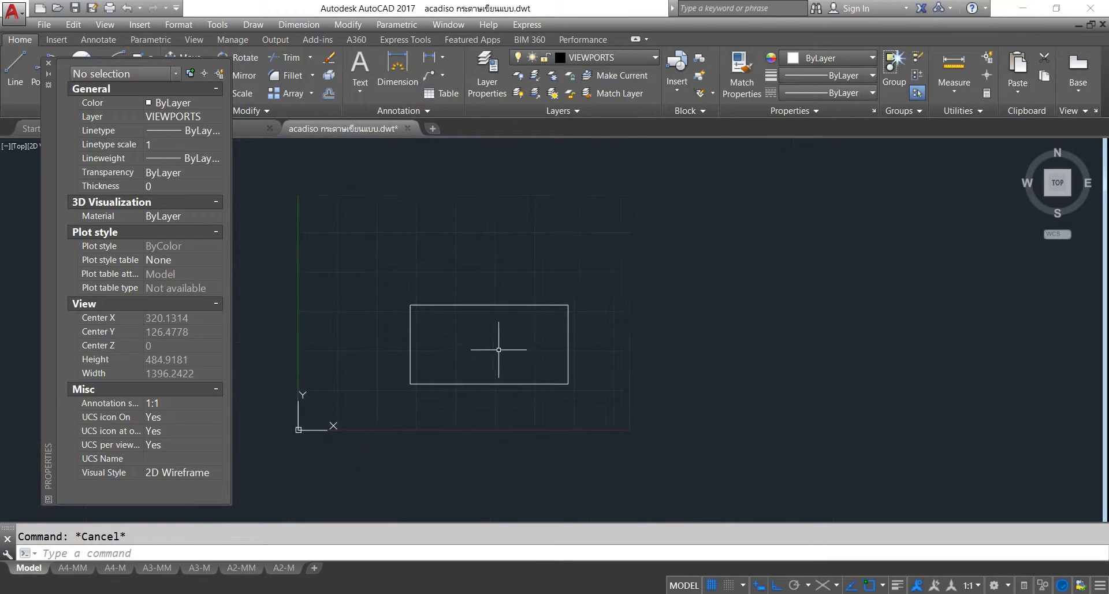
{"action": "scroll", "coordinate": [465, 340], "scroll_direction": "up", "scroll_amount": 2}
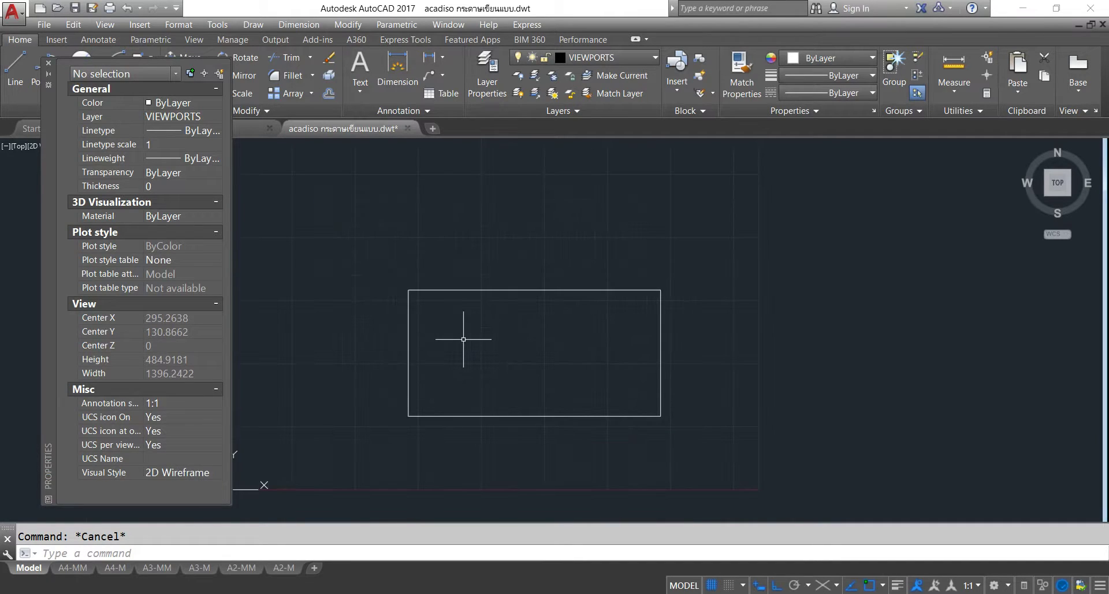
Explode the rectangle into four separate lines.
{"action": "left_click", "coordinate": [329, 76]}
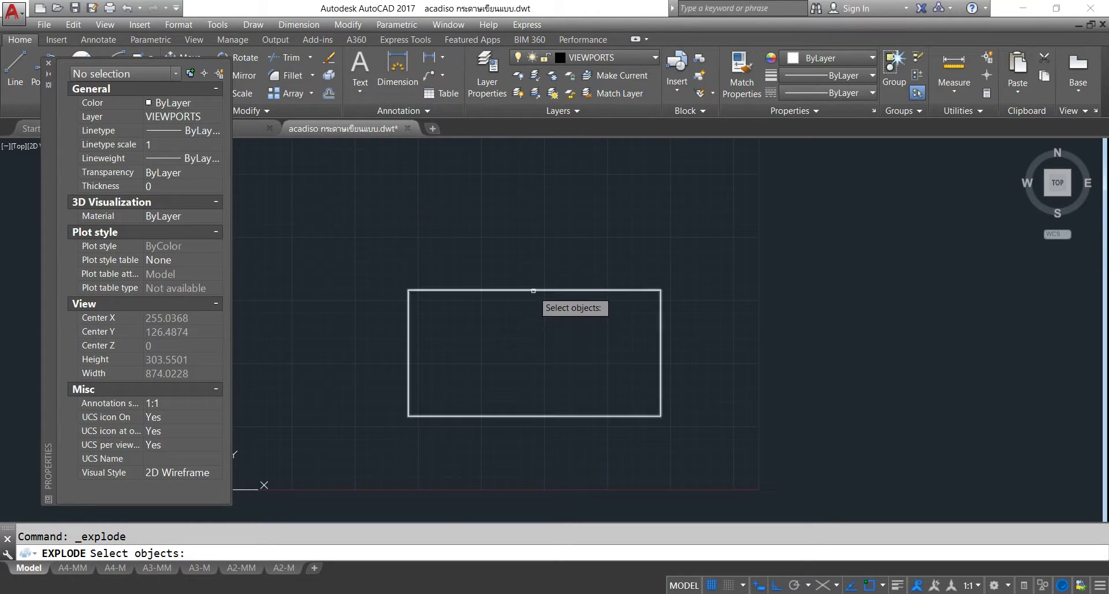
{"action": "left_click", "coordinate": [536, 317]}
{"action": "key", "text": "Return"}
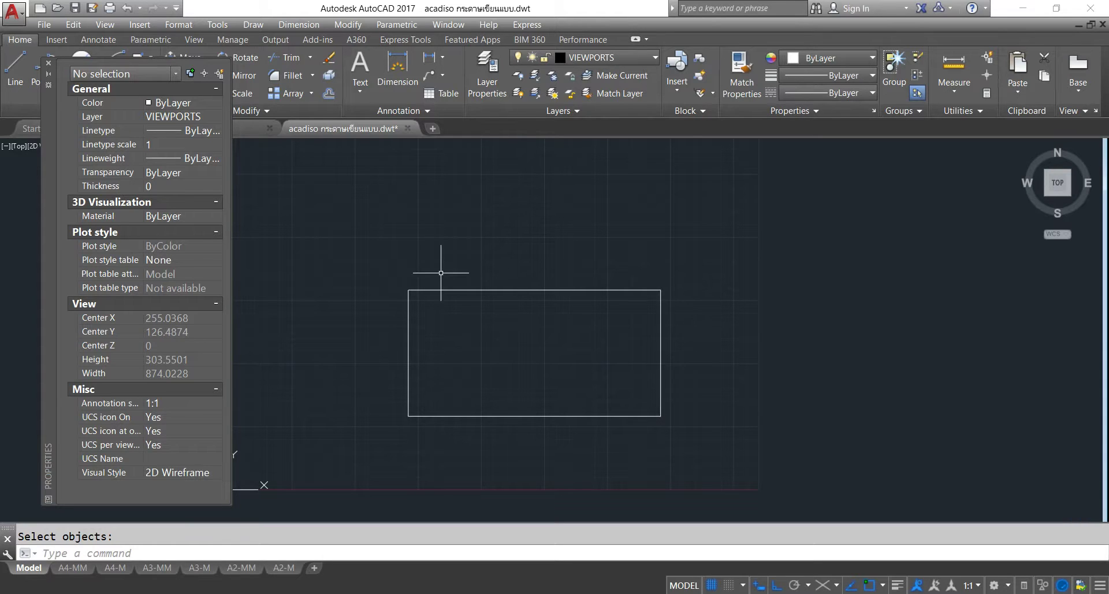
{"action": "mouse_move", "coordinate": [574, 342]}
{"action": "middle_mouse_down"}
{"action": "mouse_move", "coordinate": [569, 322]}
{"action": "mouse_move", "coordinate": [539, 317]}
{"action": "mouse_move", "coordinate": [532, 332]}
{"action": "middle_mouse_up"}
Join the four lines back into a single polyline and select it to verify.
{"action": "left_click", "coordinate": [350, 26]}
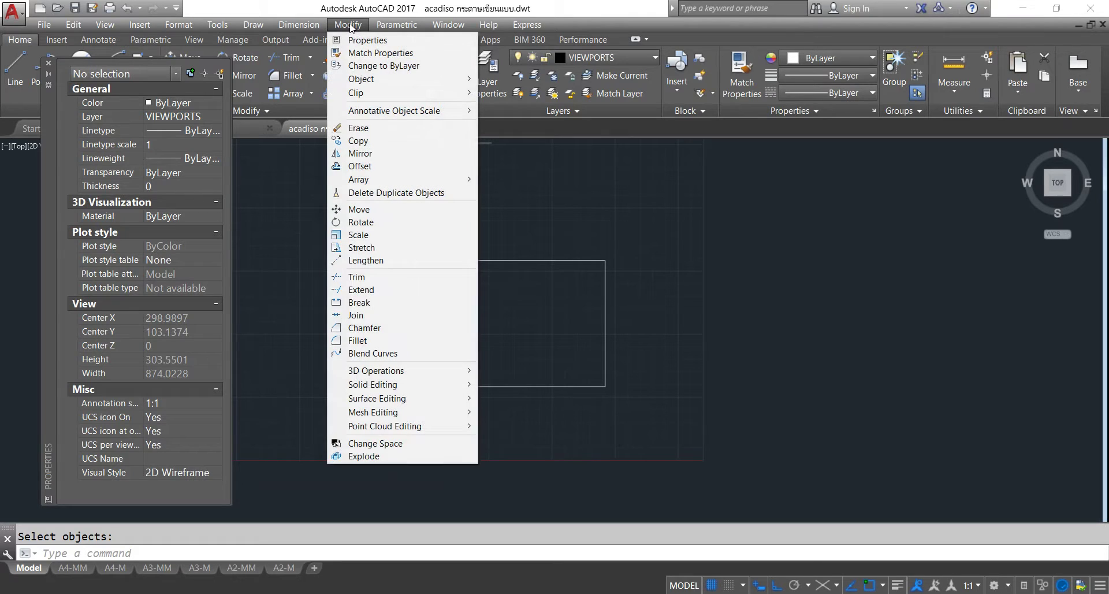
{"action": "left_click", "coordinate": [355, 315]}
{"action": "left_click", "coordinate": [321, 236]}
{"action": "left_click", "coordinate": [674, 474]}
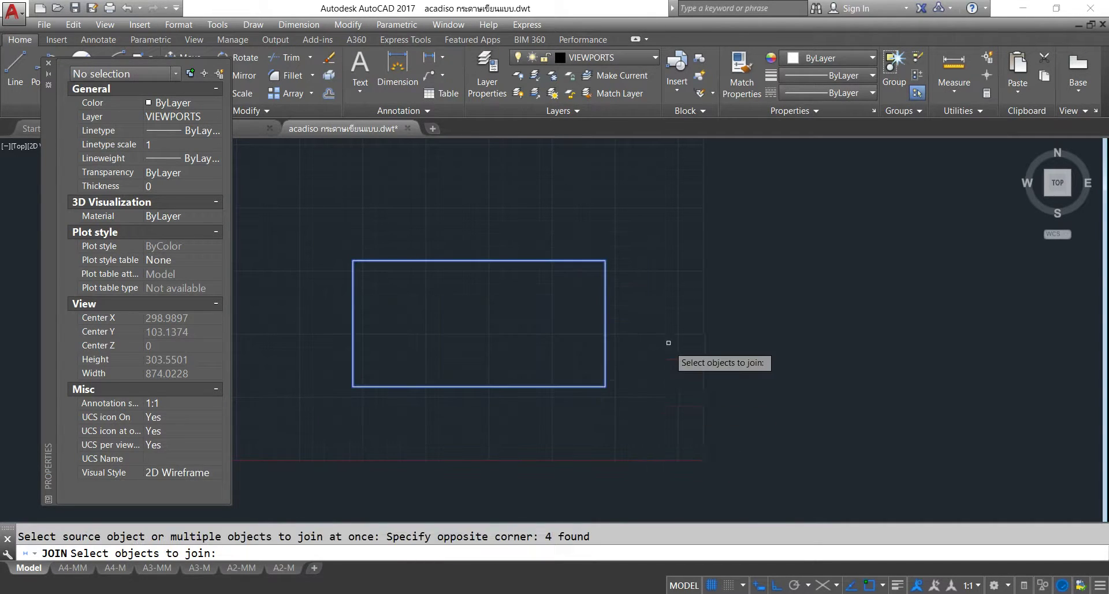
{"action": "key", "text": "Return"}
{"action": "left_click", "coordinate": [501, 260]}
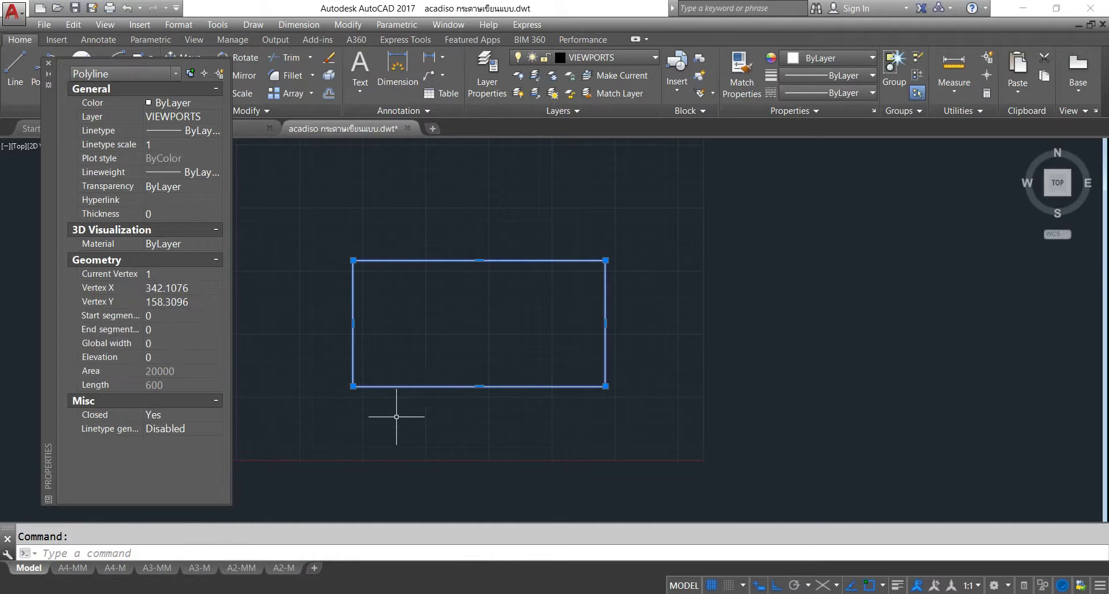
{"action": "key", "text": "Escape"}
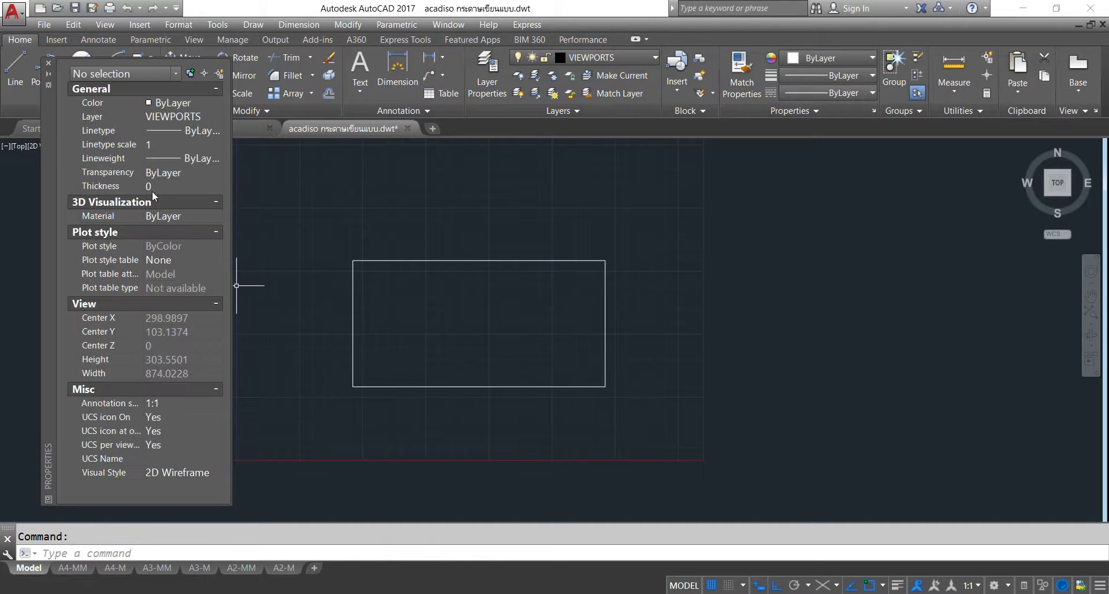
Close the Properties palette and pan the view so the rectangle sits lower.
{"action": "left_click", "coordinate": [49, 62]}
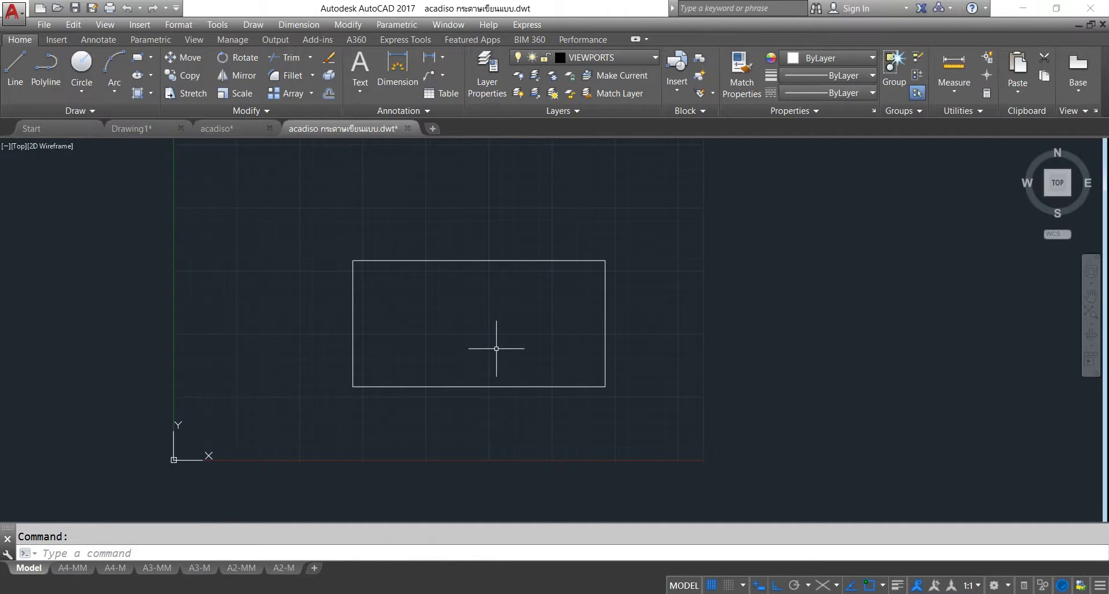
{"action": "middle_click_drag", "start_coordinate": [496, 348], "coordinate": [523, 425]}
{"action": "scroll", "coordinate": [522, 383], "scroll_direction": "down", "scroll_amount": 2}
{"action": "scroll", "coordinate": [501, 393], "scroll_direction": "up", "scroll_amount": 2}
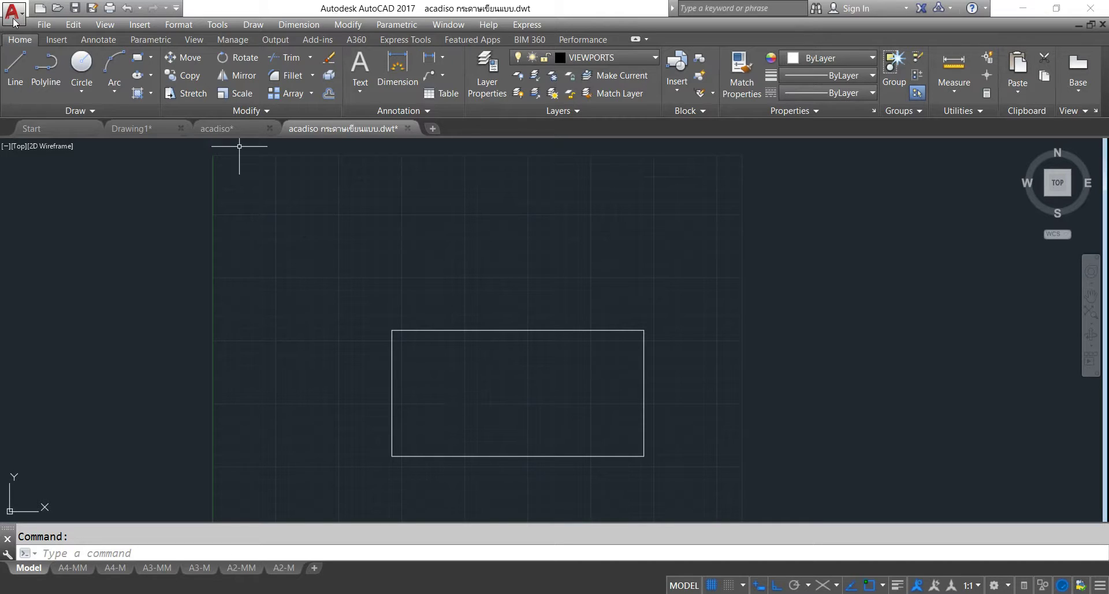
Start a polyline above the rectangle with a 200-unit straight side and a 100-unit arc end.
{"action": "left_click", "coordinate": [46, 64]}
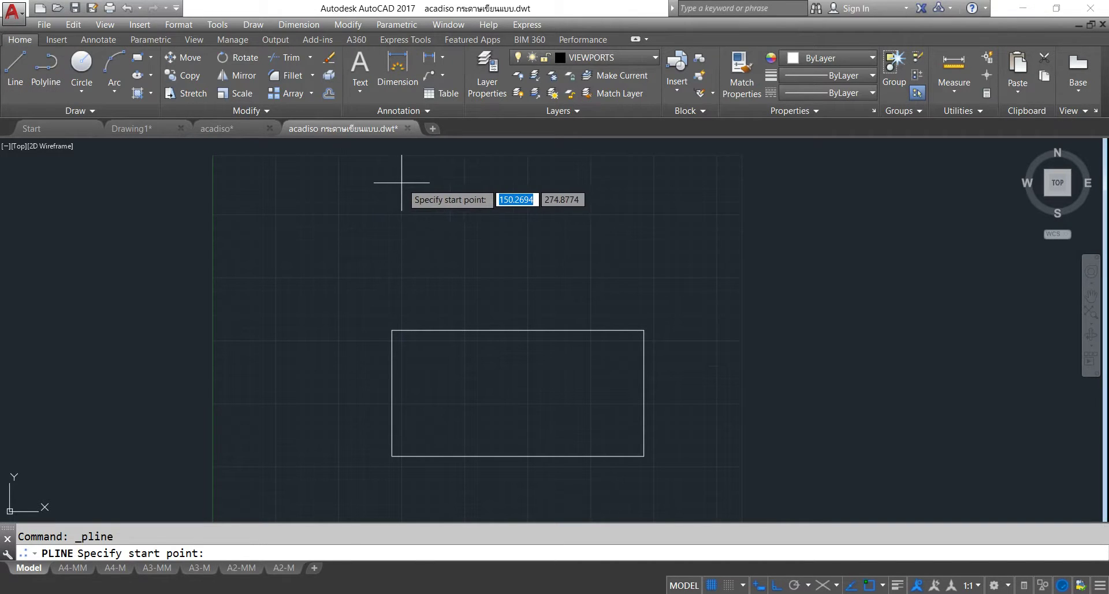
{"action": "left_click", "coordinate": [391, 183]}
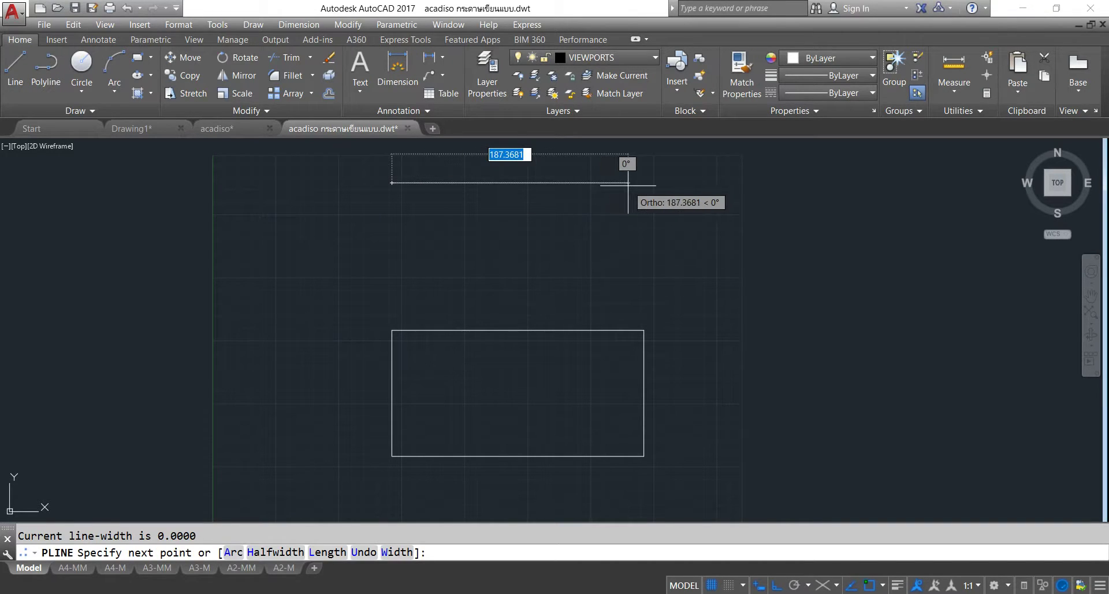
{"action": "type", "text": "200"}
{"action": "key", "text": "Return"}
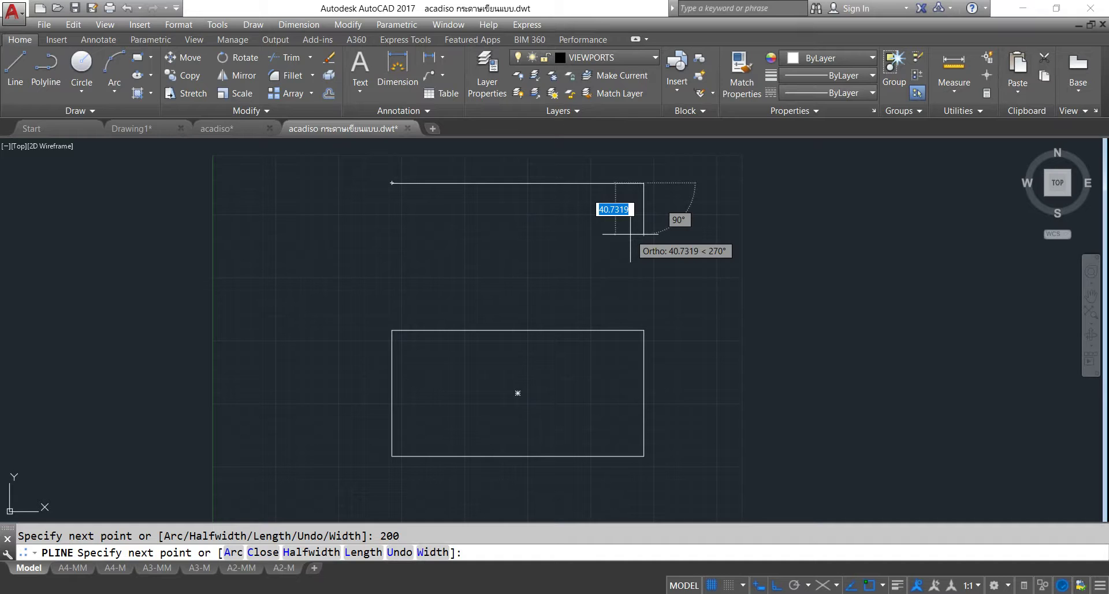
{"action": "type", "text": "a"}
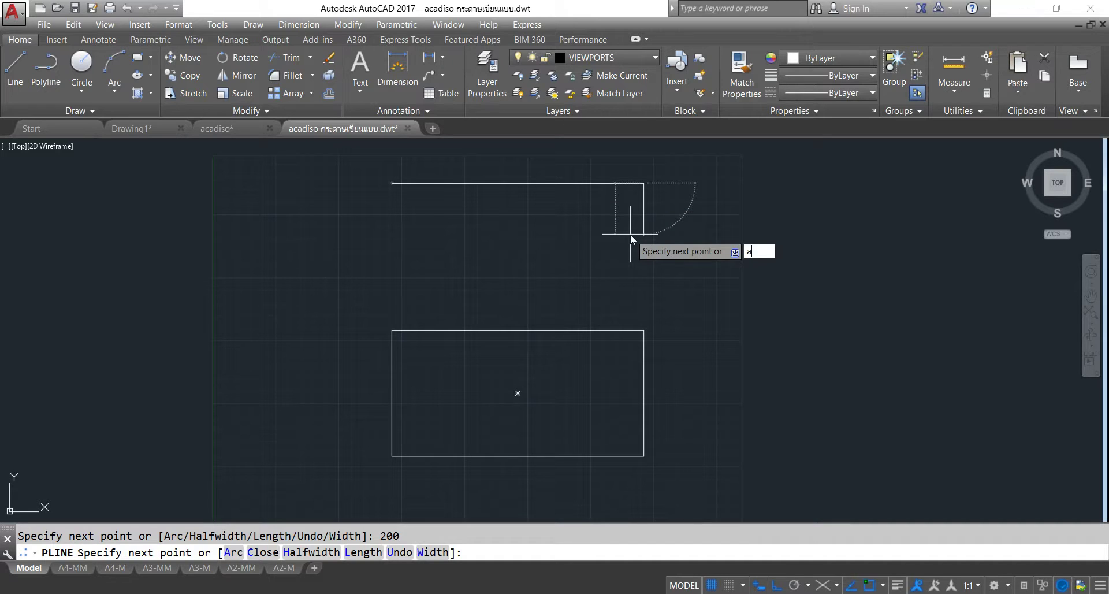
{"action": "key", "text": "Return"}
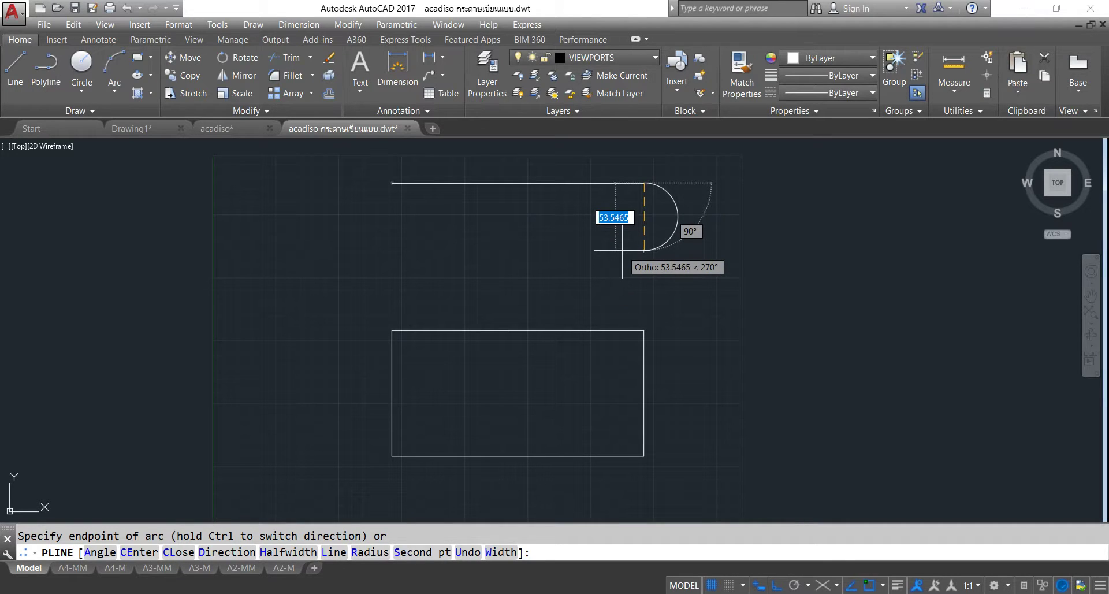
{"action": "type", "text": "100"}
{"action": "key", "text": "Return"}
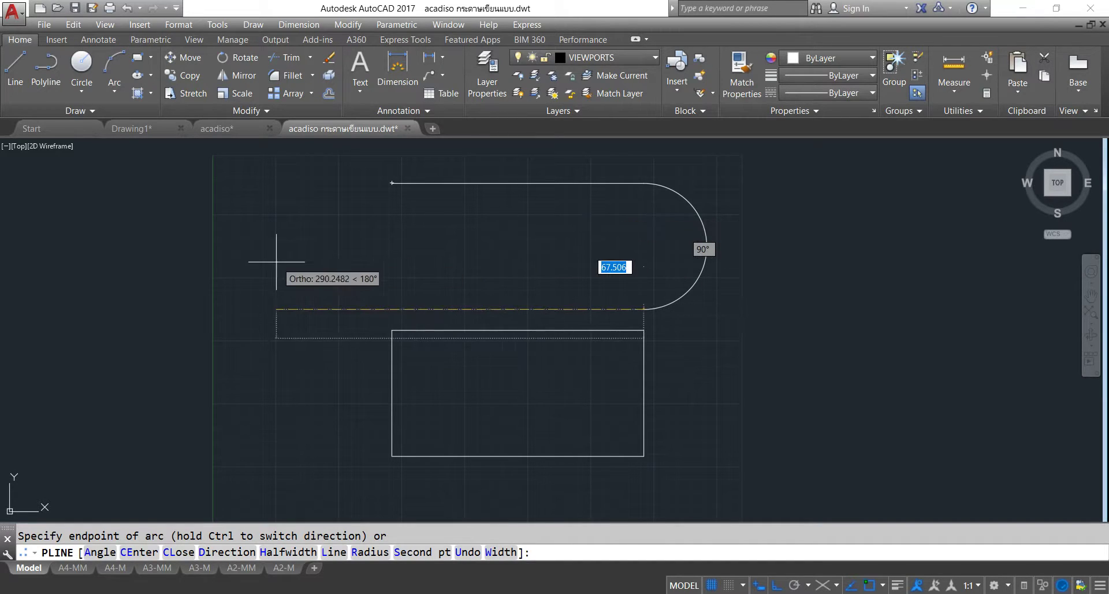
Add the 200-unit return side and an arc back to the start point, then close the slot.
{"action": "type", "text": "l"}
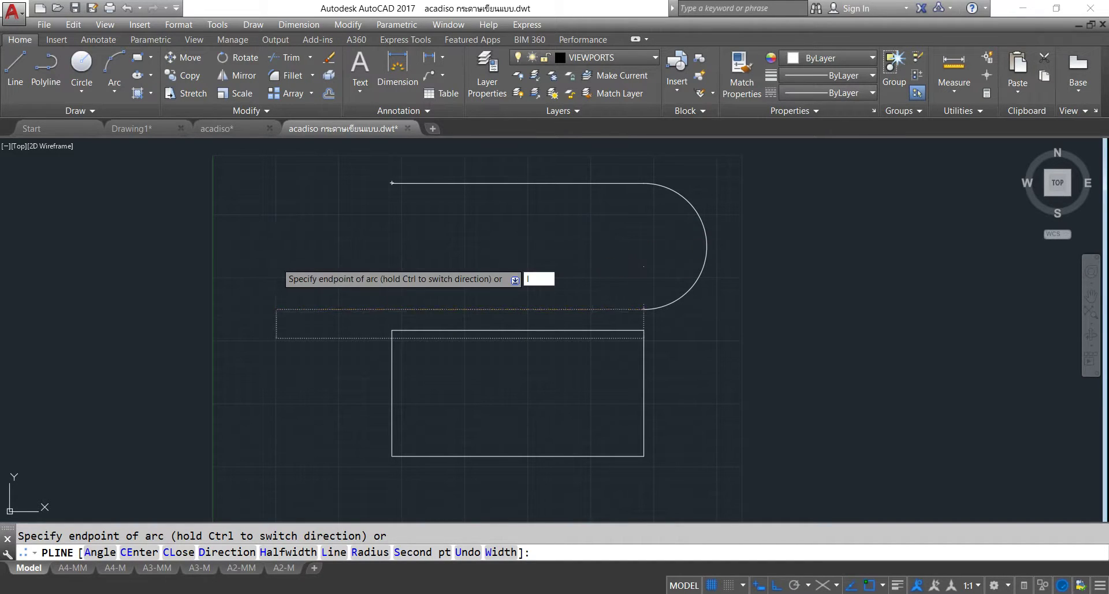
{"action": "key", "text": "Return"}
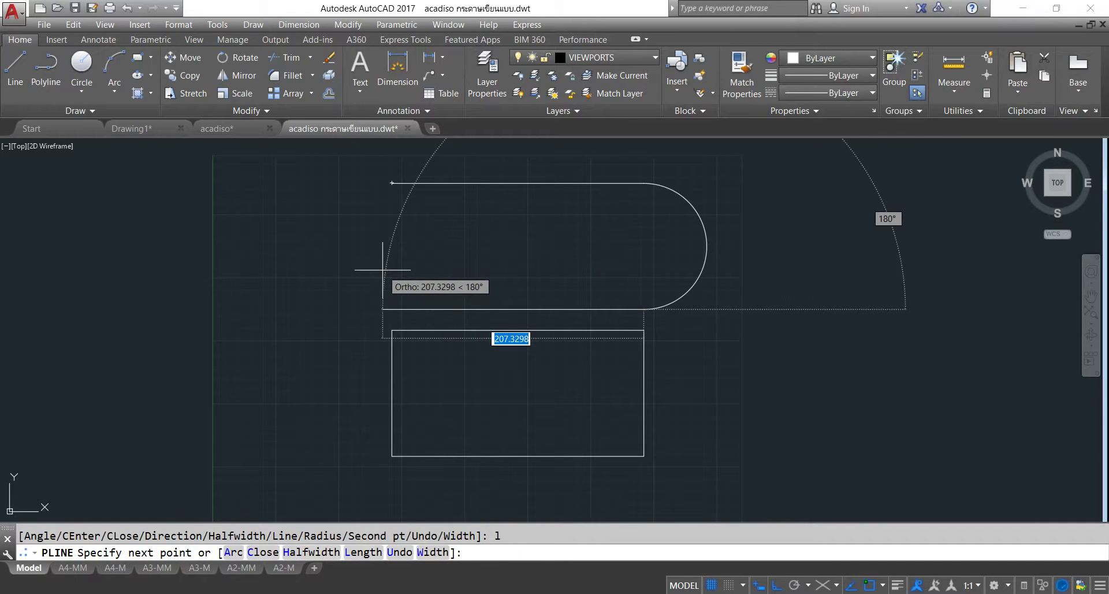
{"action": "type", "text": "200"}
{"action": "key", "text": "Return"}
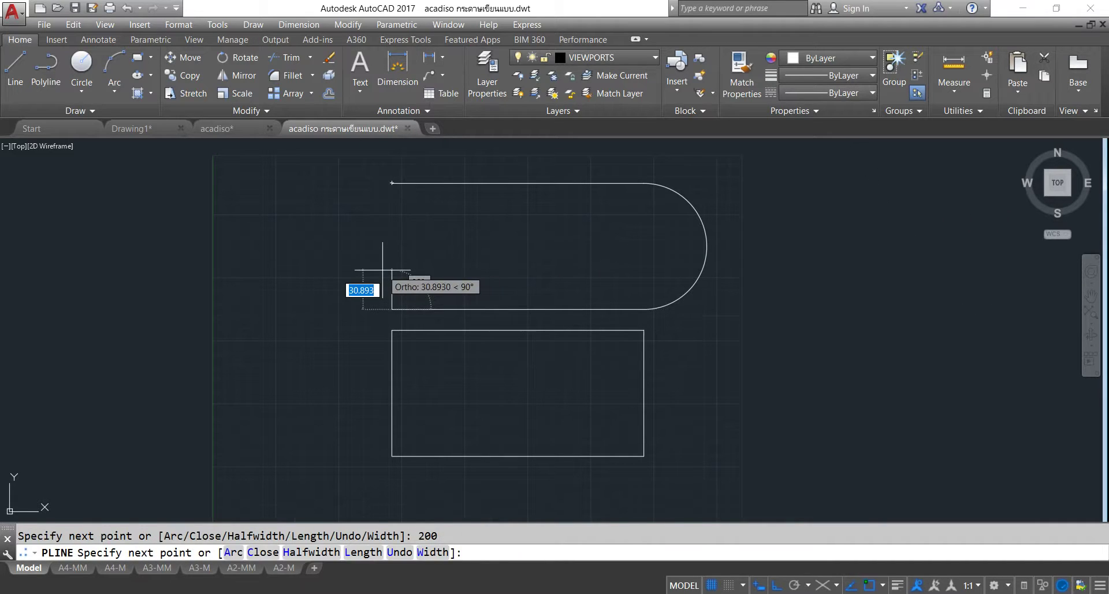
{"action": "type", "text": "a"}
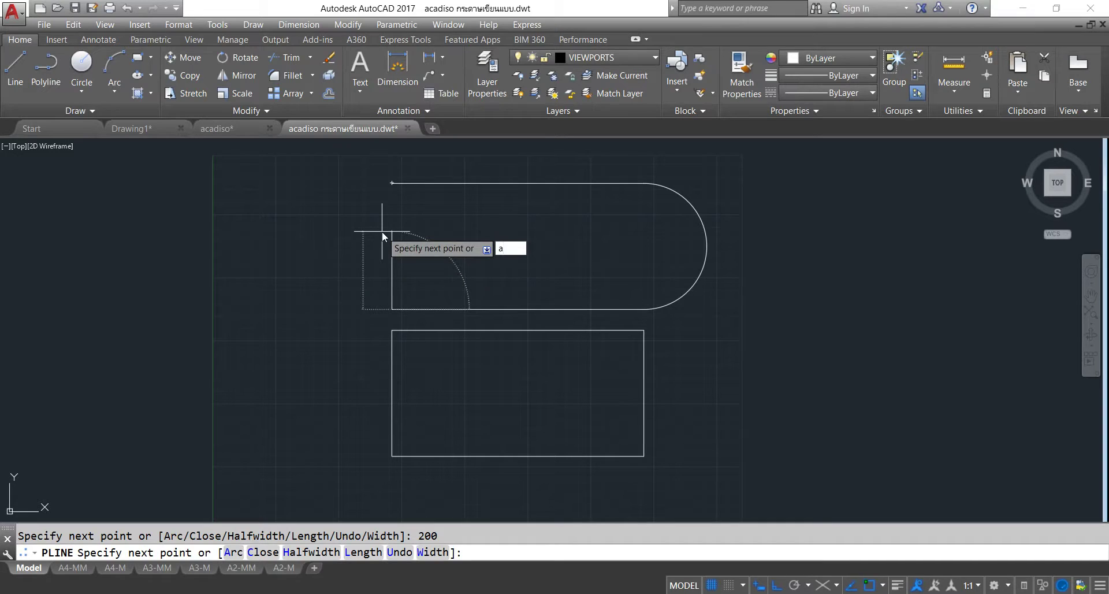
{"action": "key", "text": "Return"}
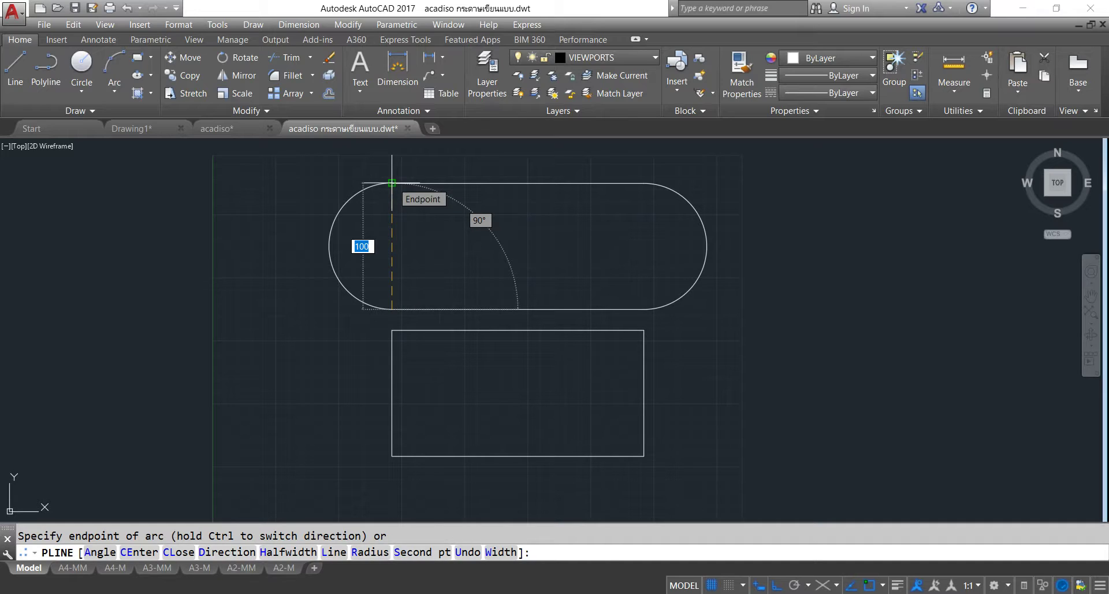
{"action": "left_click", "coordinate": [392, 183]}
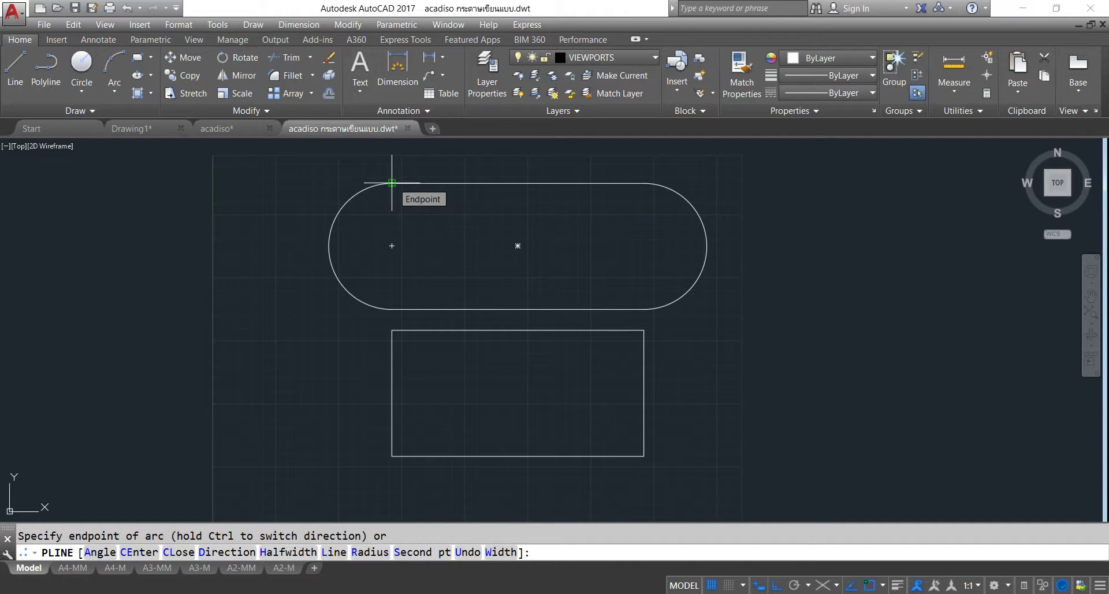
{"action": "type", "text": "cl"}
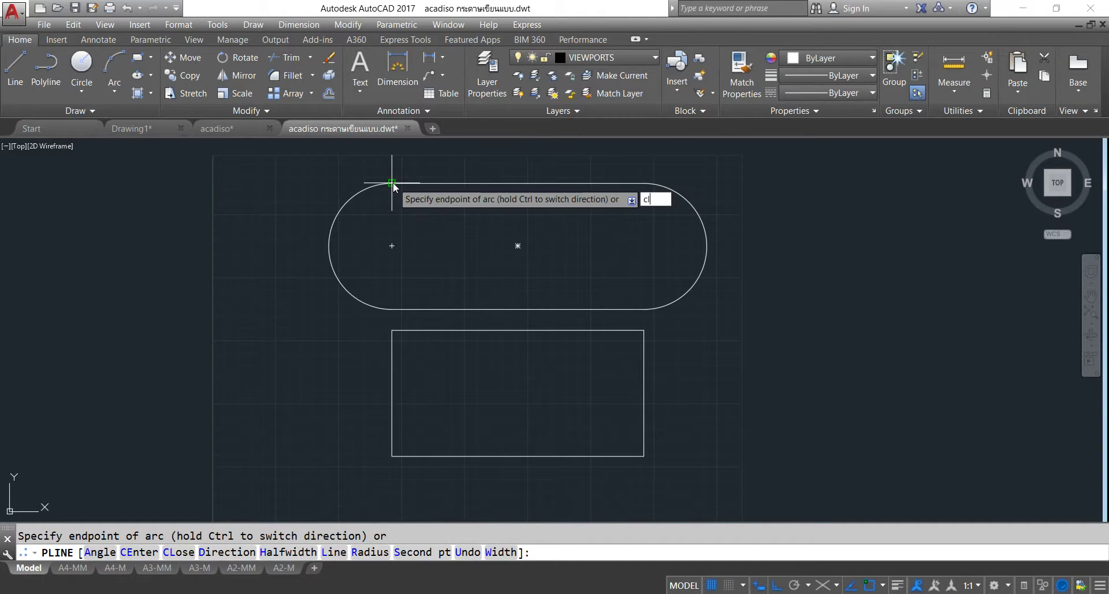
{"action": "key", "text": "Return"}
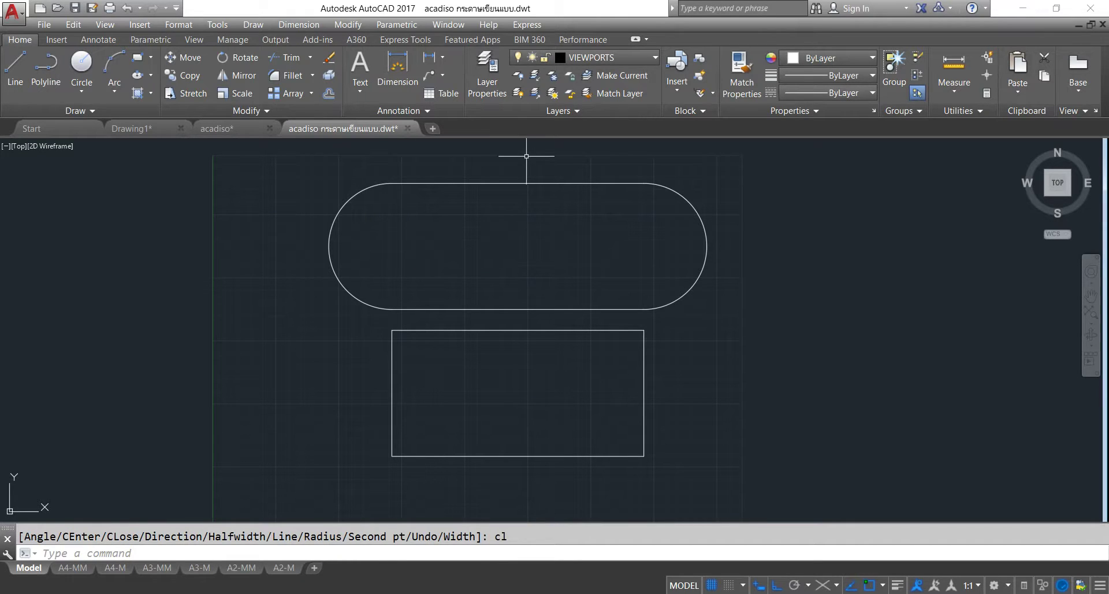
{"action": "left_click", "coordinate": [527, 183]}
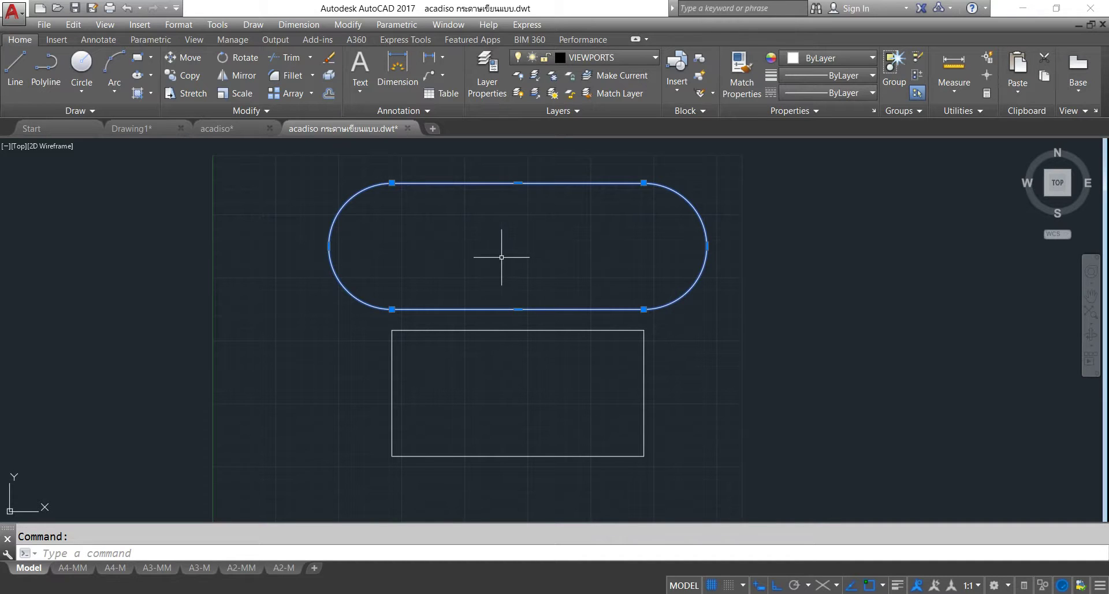
{"action": "key", "text": "Escape"}
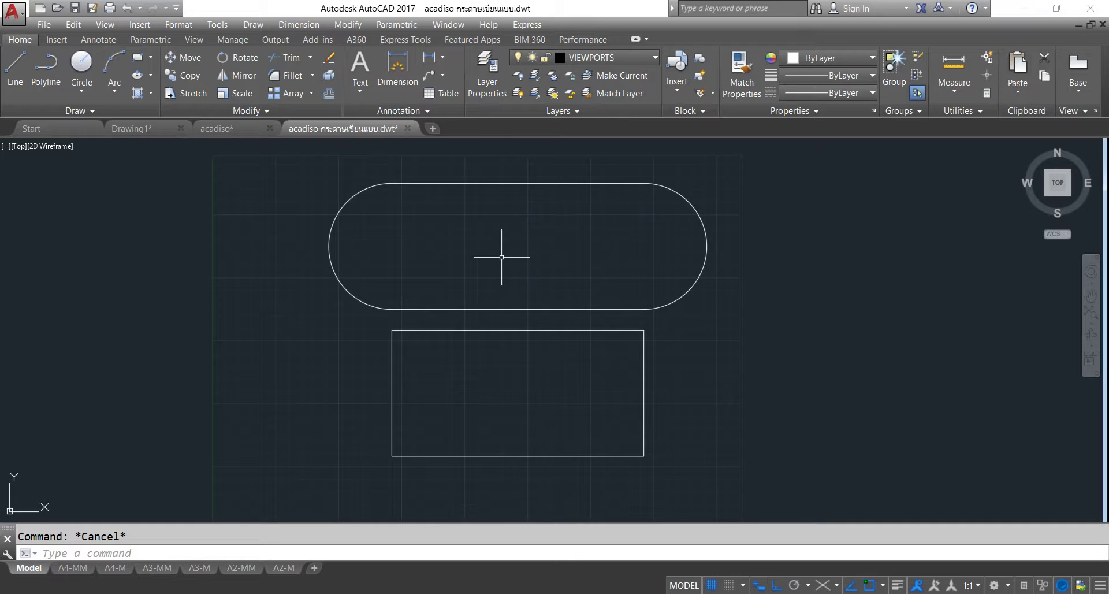
{"action": "middle_click_drag", "start_coordinate": [606, 340], "coordinate": [581, 470]}
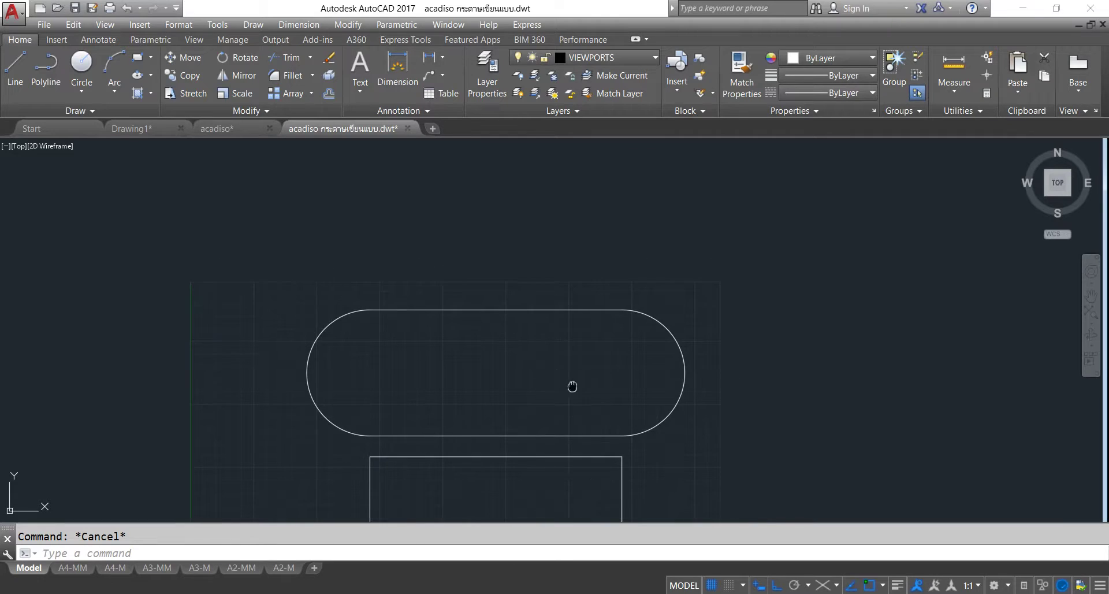
{"action": "middle_click_drag", "start_coordinate": [574, 386], "coordinate": [600, 336]}
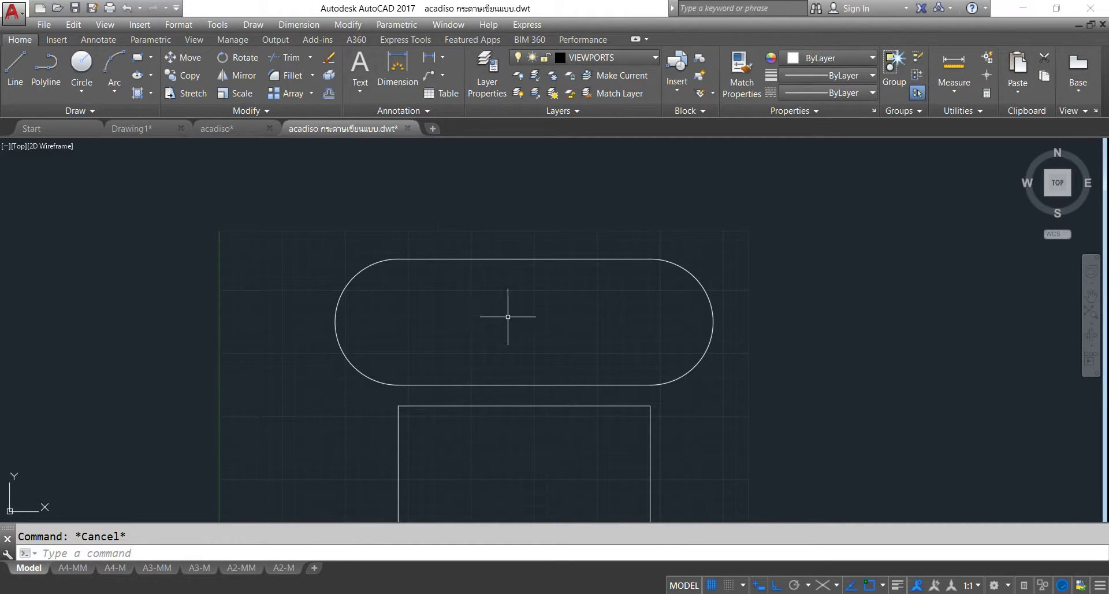
{"action": "scroll", "coordinate": [509, 317], "scroll_direction": "down", "scroll_amount": 2}
{"action": "scroll", "coordinate": [504, 337], "scroll_direction": "down", "scroll_amount": 1}
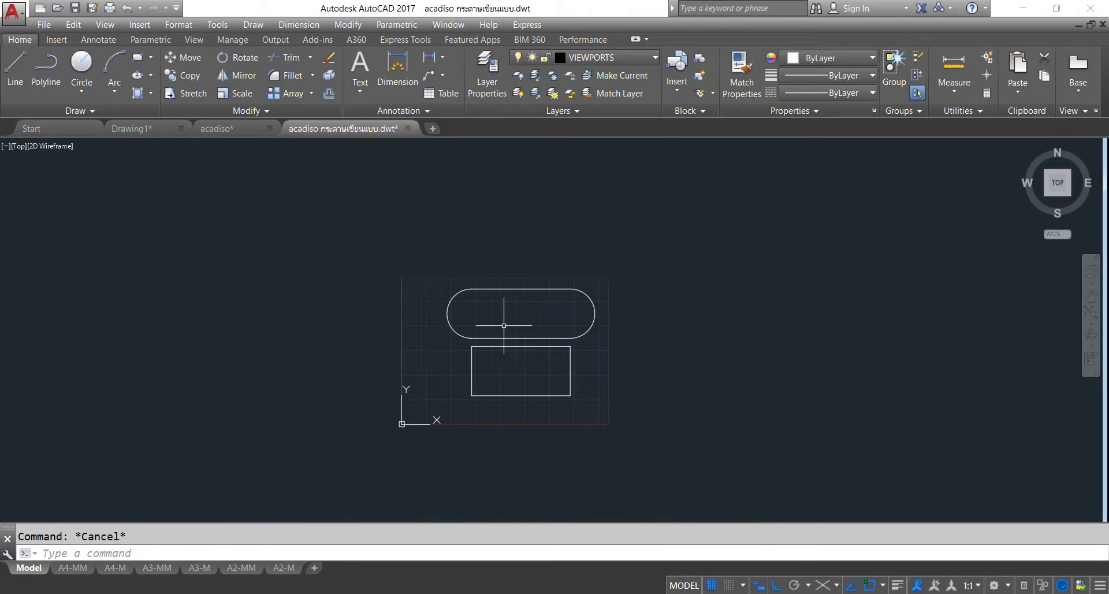
{"action": "scroll", "coordinate": [488, 340], "scroll_direction": "up", "scroll_amount": 1}
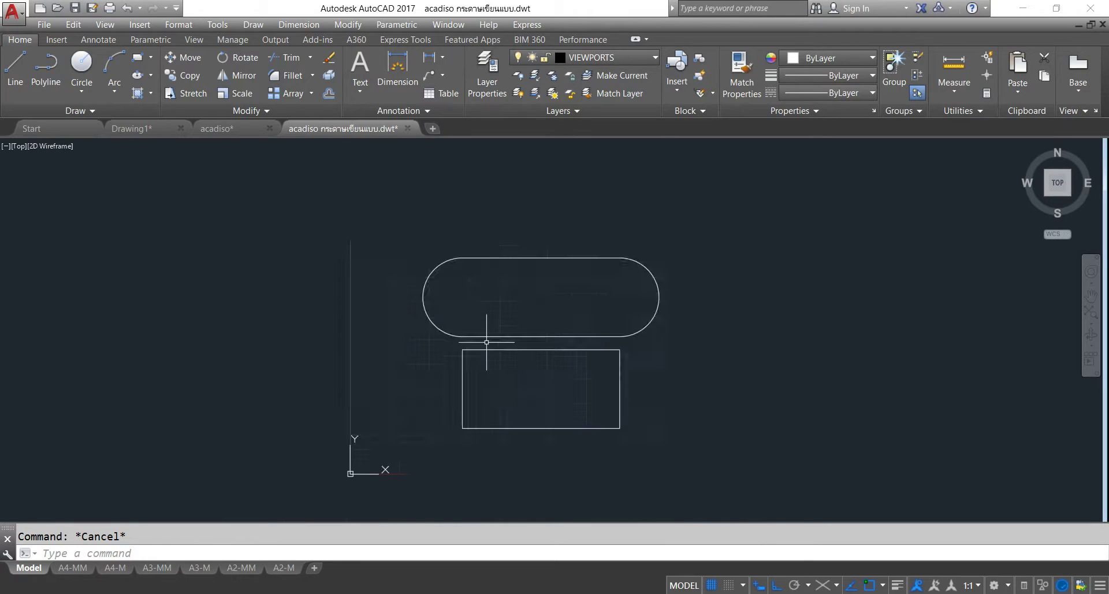
Window-select the obround slot and the rectangle and delete both.
{"action": "left_click", "coordinate": [402, 229]}
{"action": "left_click", "coordinate": [683, 463]}
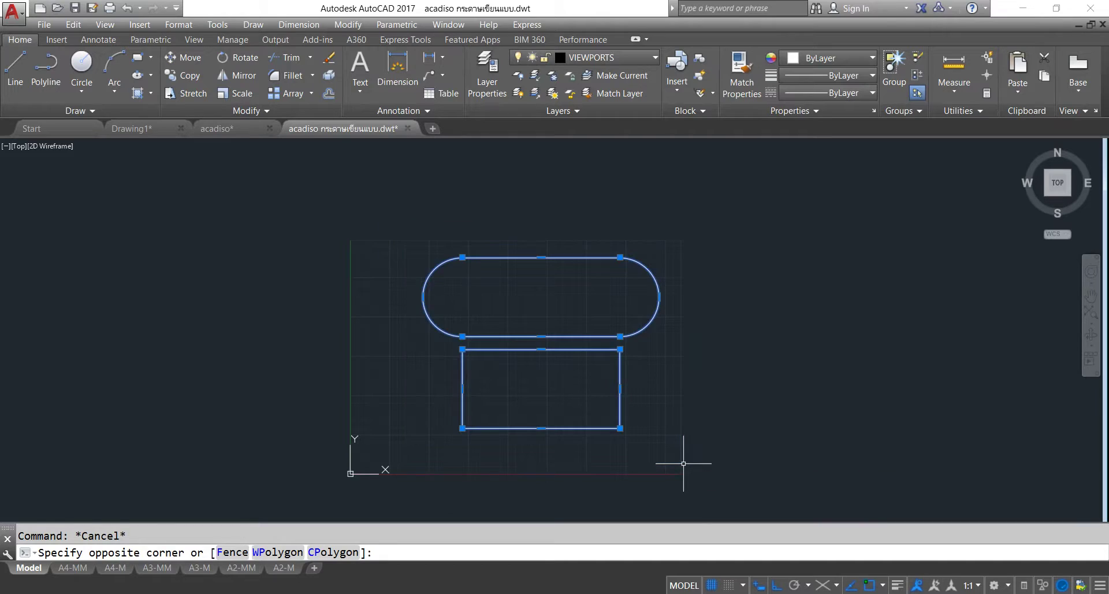
{"action": "key", "text": "Delete"}
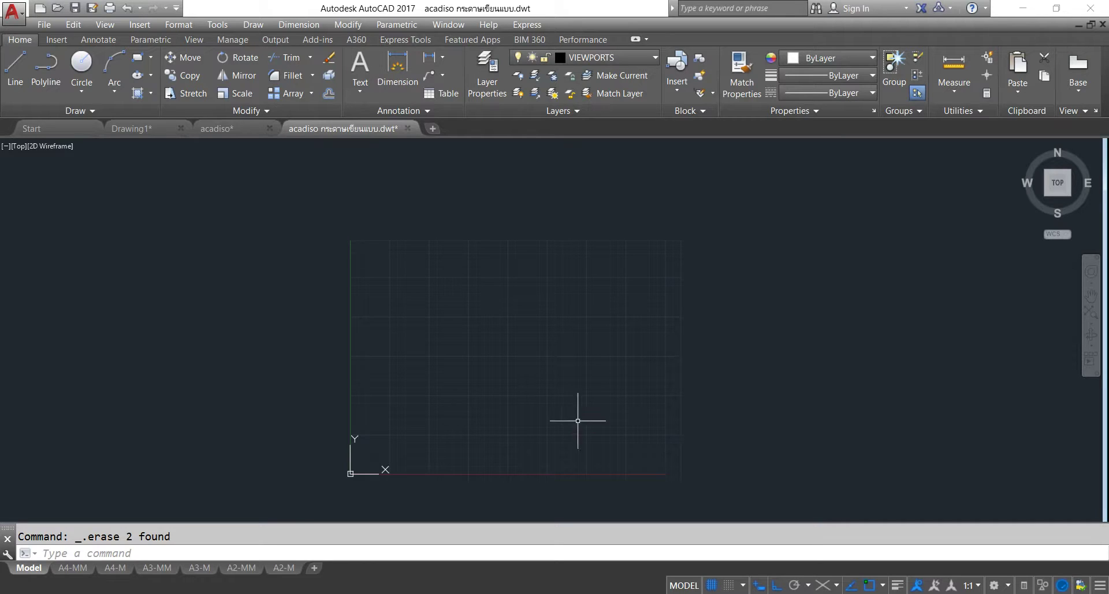
{"action": "scroll", "coordinate": [580, 422], "scroll_direction": "up", "scroll_amount": 3}
{"action": "scroll", "coordinate": [605, 312], "scroll_direction": "down", "scroll_amount": 2}
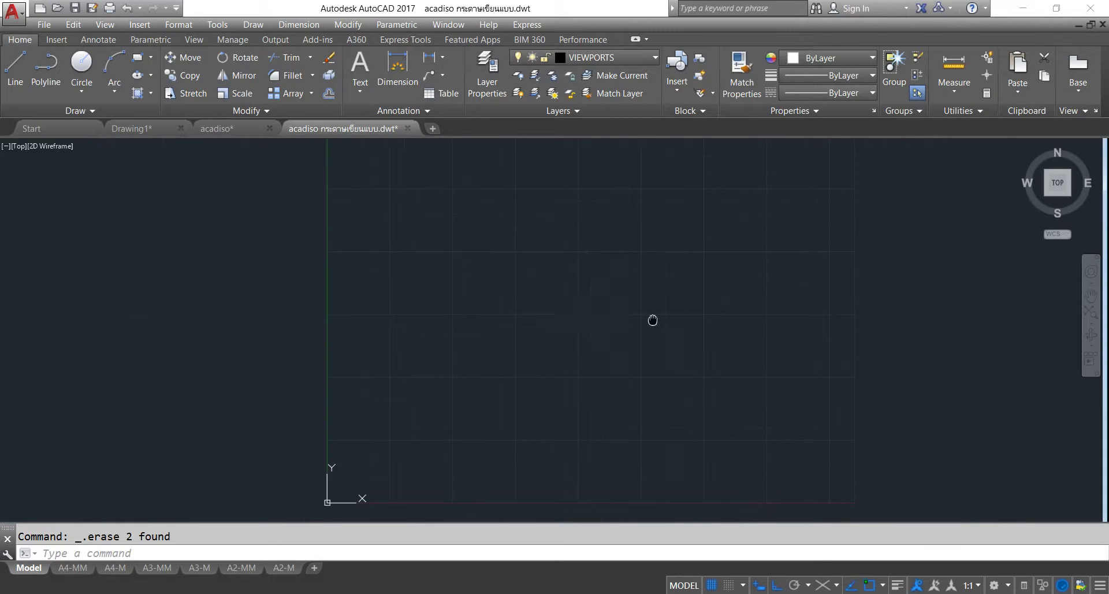
{"action": "middle_click_drag", "start_coordinate": [651, 320], "coordinate": [629, 330]}
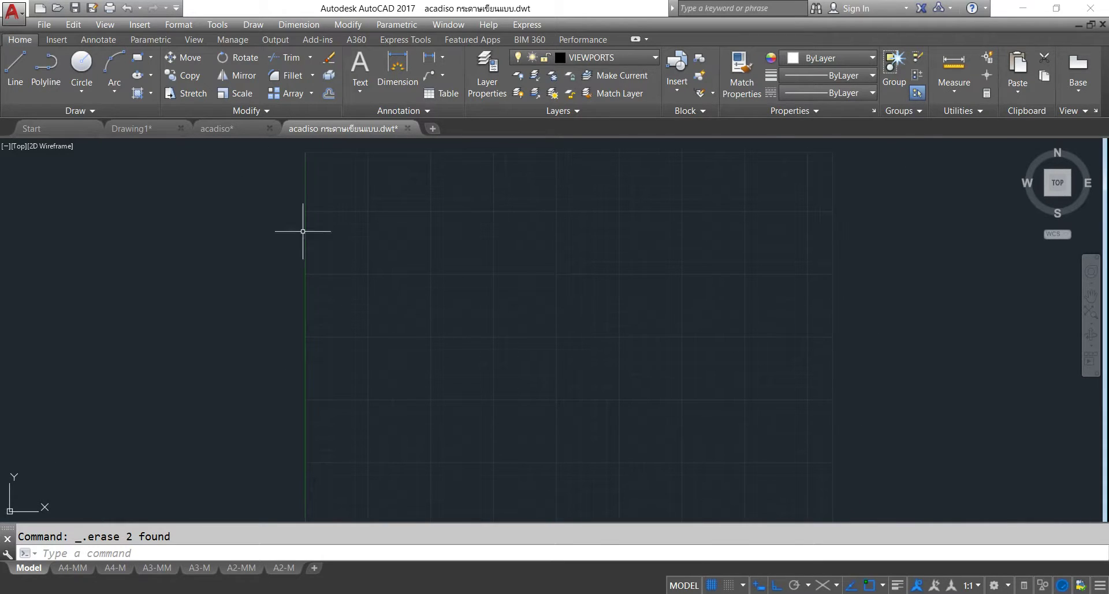
Start Multiline from the Draw menu and show its Top, Zero and Bottom justification options.
{"action": "left_click", "coordinate": [254, 24]}
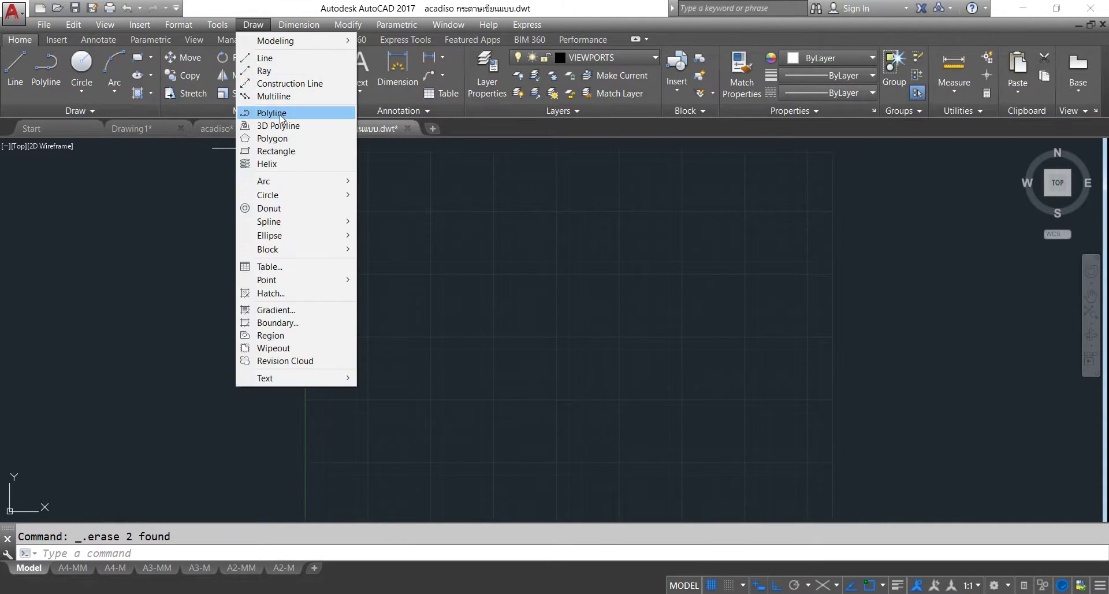
{"action": "left_click", "coordinate": [282, 97]}
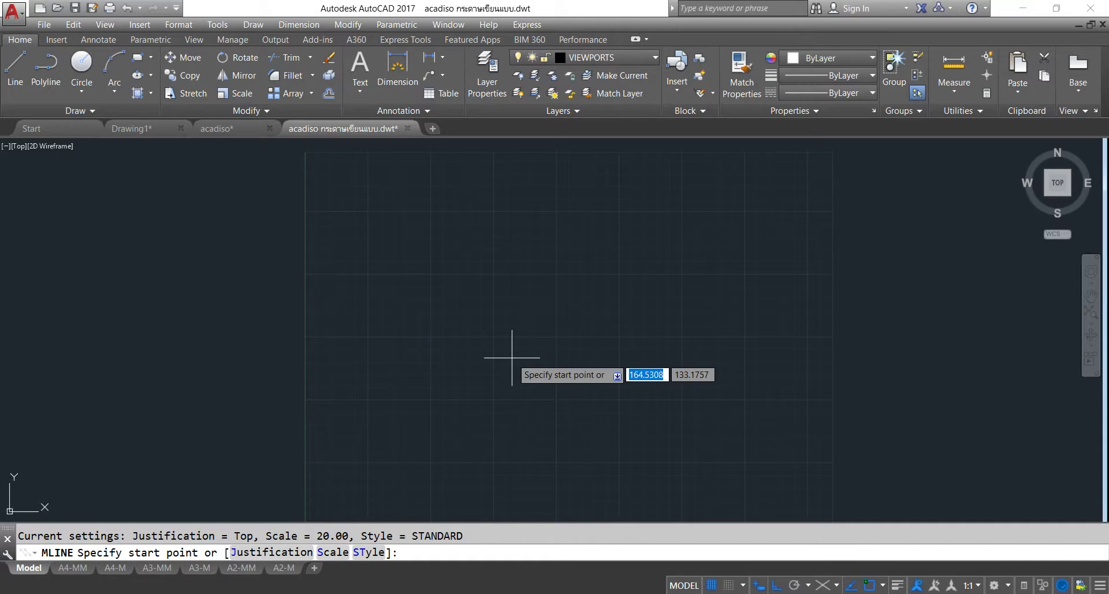
{"action": "left_click", "coordinate": [270, 553]}
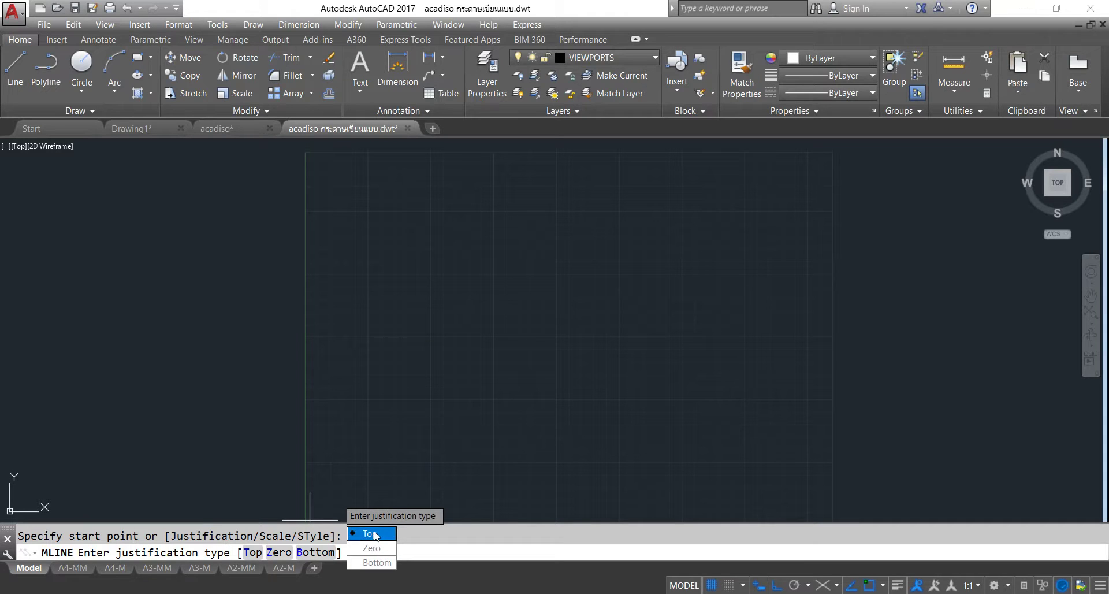
Draw a horizontal multiline wall with Top justification across the grid.
{"action": "left_click", "coordinate": [373, 538]}
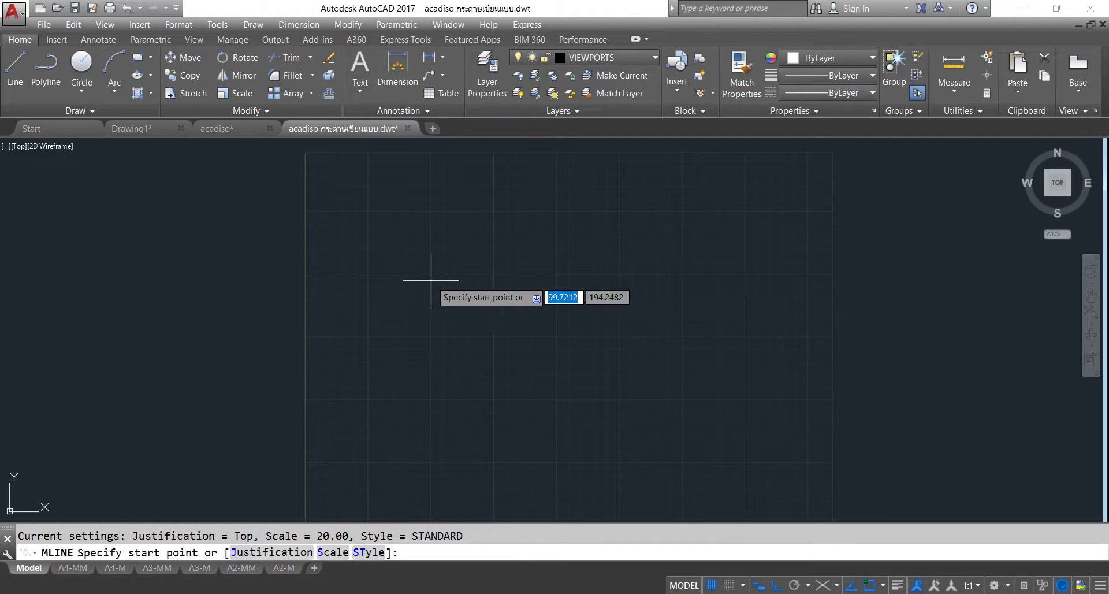
{"action": "scroll", "coordinate": [431, 281], "scroll_direction": "up", "scroll_amount": 5}
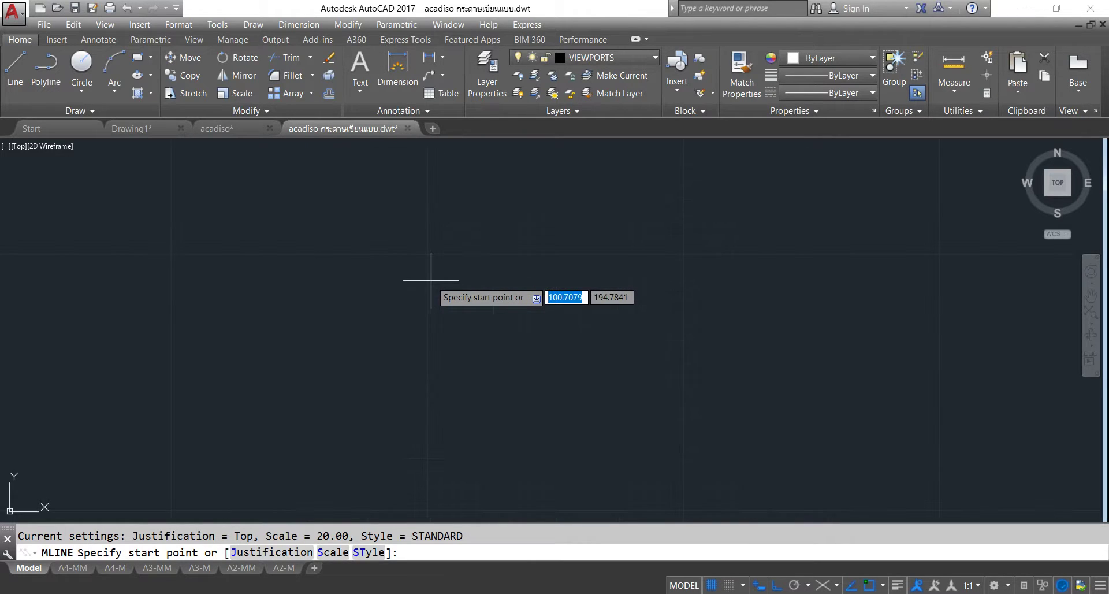
{"action": "left_click", "coordinate": [377, 254]}
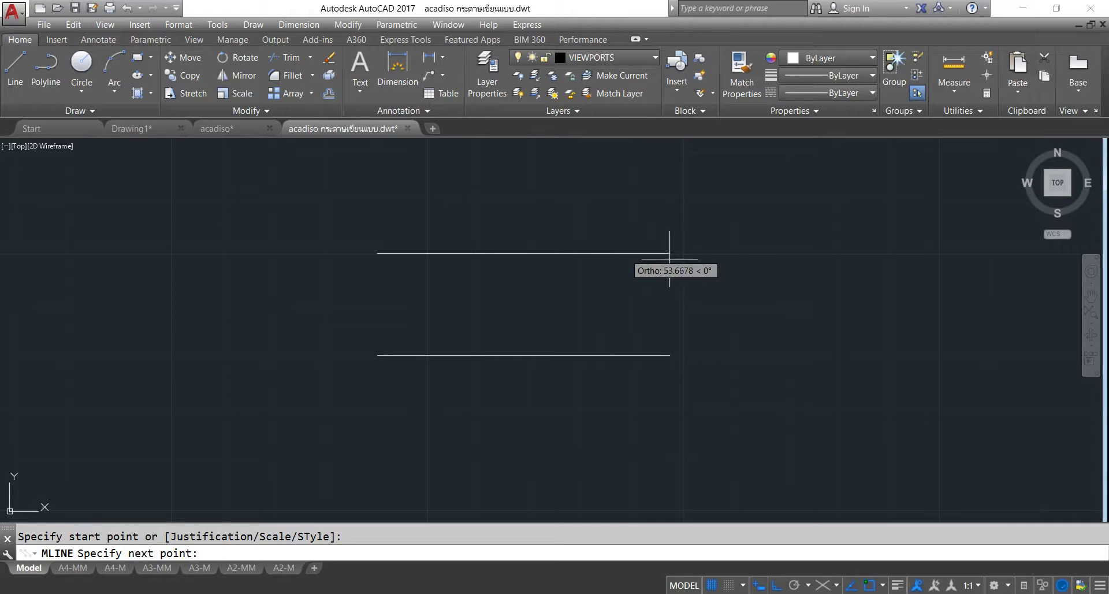
{"action": "left_click", "coordinate": [701, 253]}
{"action": "key", "text": "Escape"}
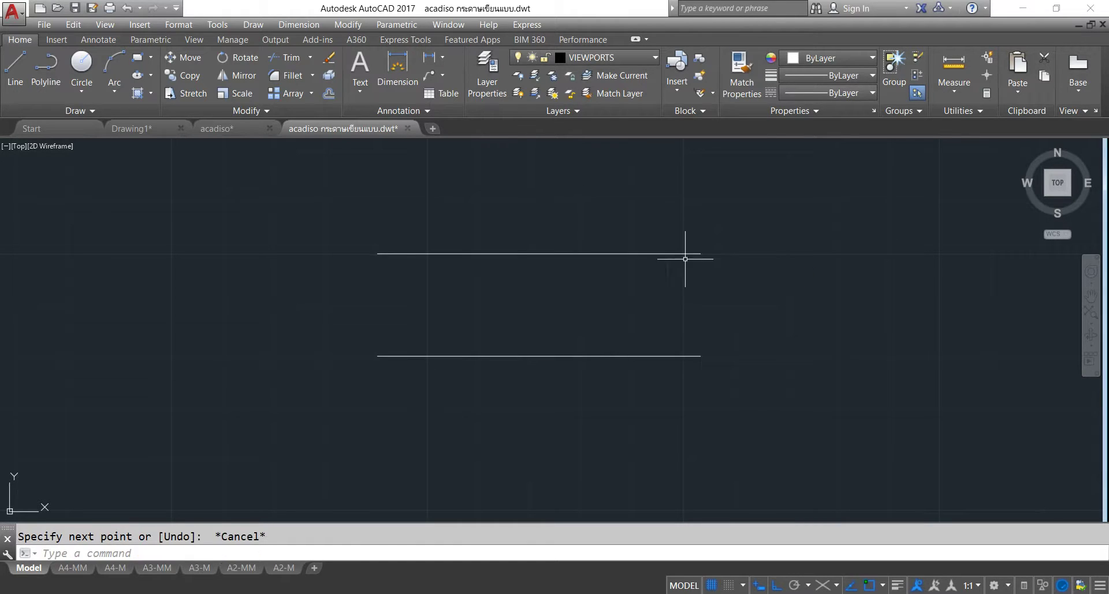
{"action": "scroll", "coordinate": [538, 230], "scroll_direction": "down", "scroll_amount": 2}
{"action": "mouse_move", "coordinate": [537, 230]}
{"action": "middle_mouse_down"}
{"action": "mouse_move", "coordinate": [532, 284]}
{"action": "mouse_move", "coordinate": [506, 313]}
{"action": "middle_mouse_up"}
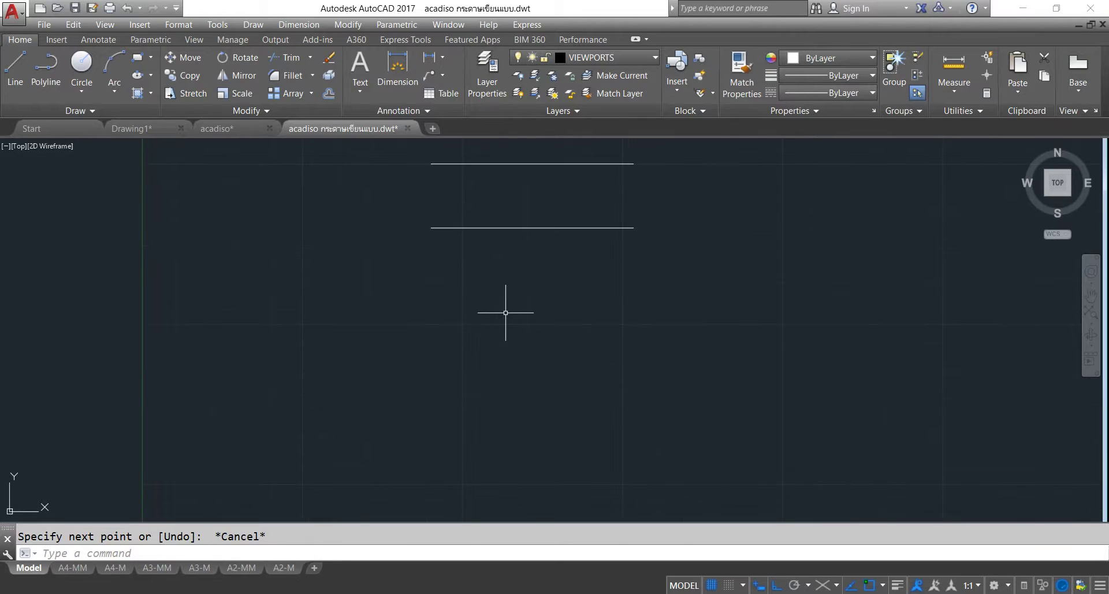
Draw a second horizontal multiline wall below the first with Zero justification.
{"action": "key", "text": "Return"}
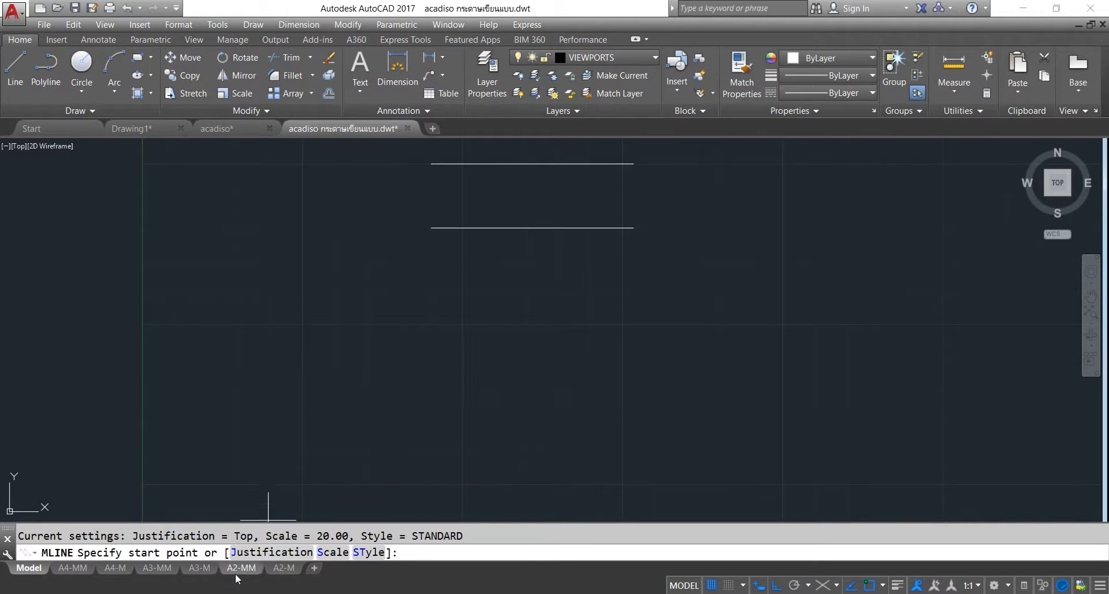
{"action": "left_click", "coordinate": [278, 552]}
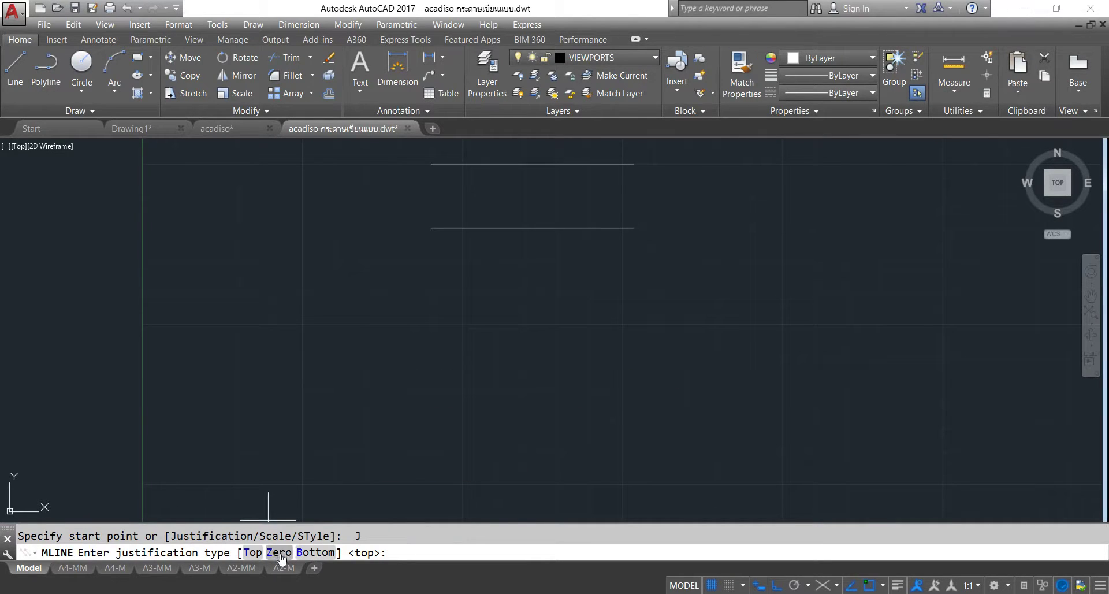
{"action": "left_click", "coordinate": [280, 553]}
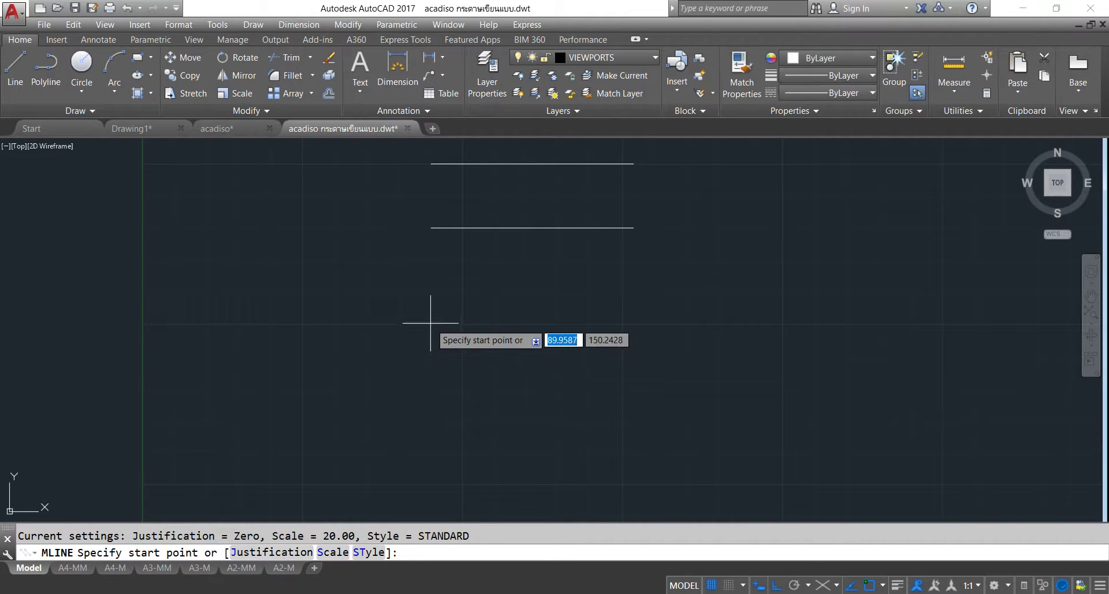
{"action": "left_click", "coordinate": [430, 323]}
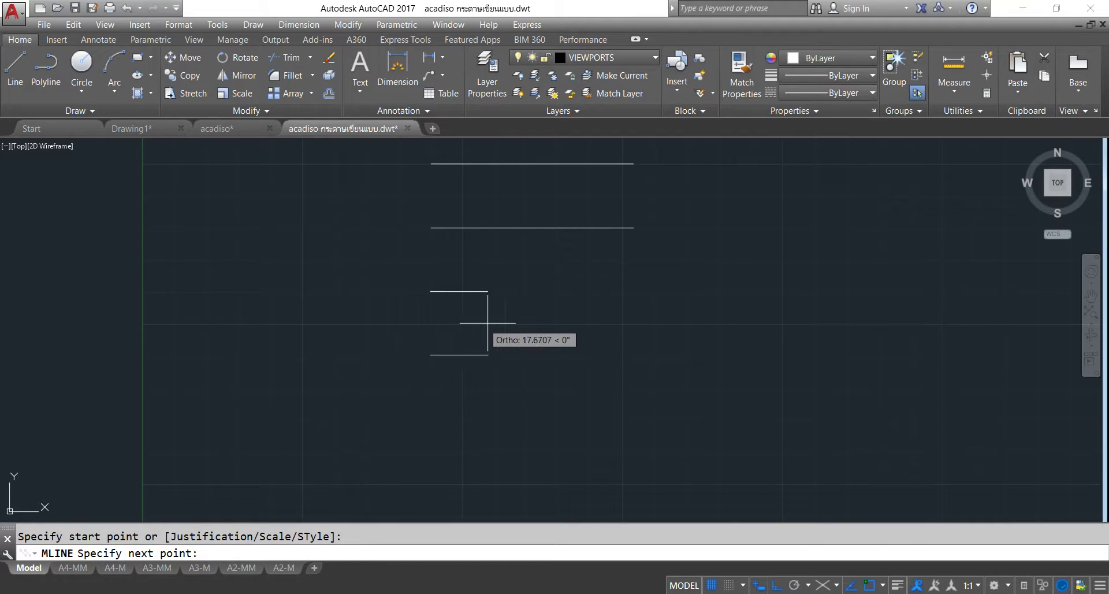
{"action": "left_click", "coordinate": [639, 324]}
{"action": "key", "text": "Escape"}
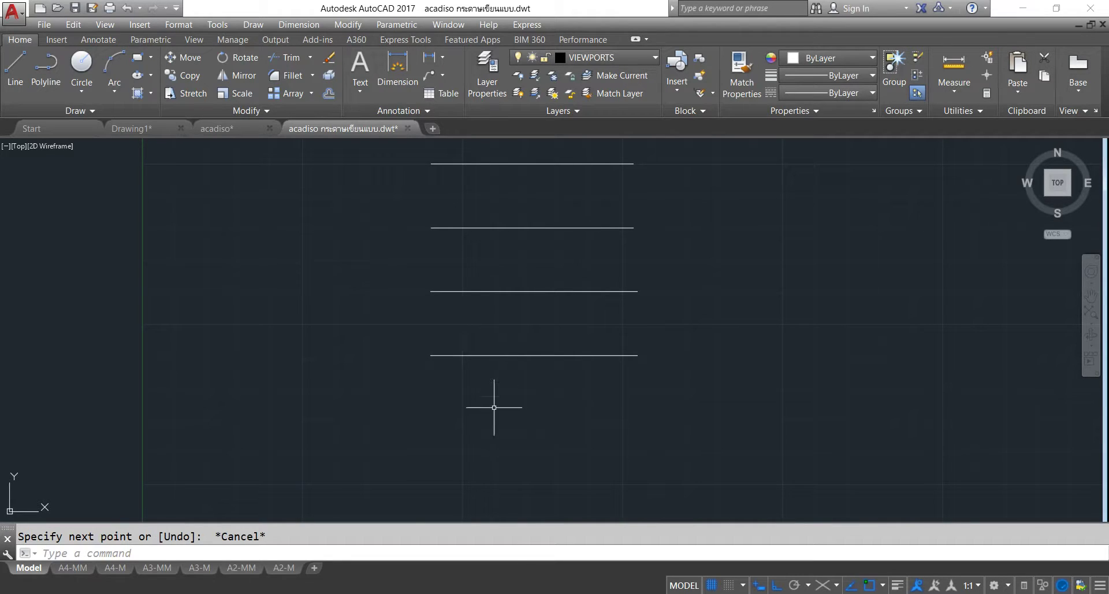
Draw a third horizontal wall below with ML and Bottom justification.
{"action": "type", "text": "ml"}
{"action": "key", "text": "Return"}
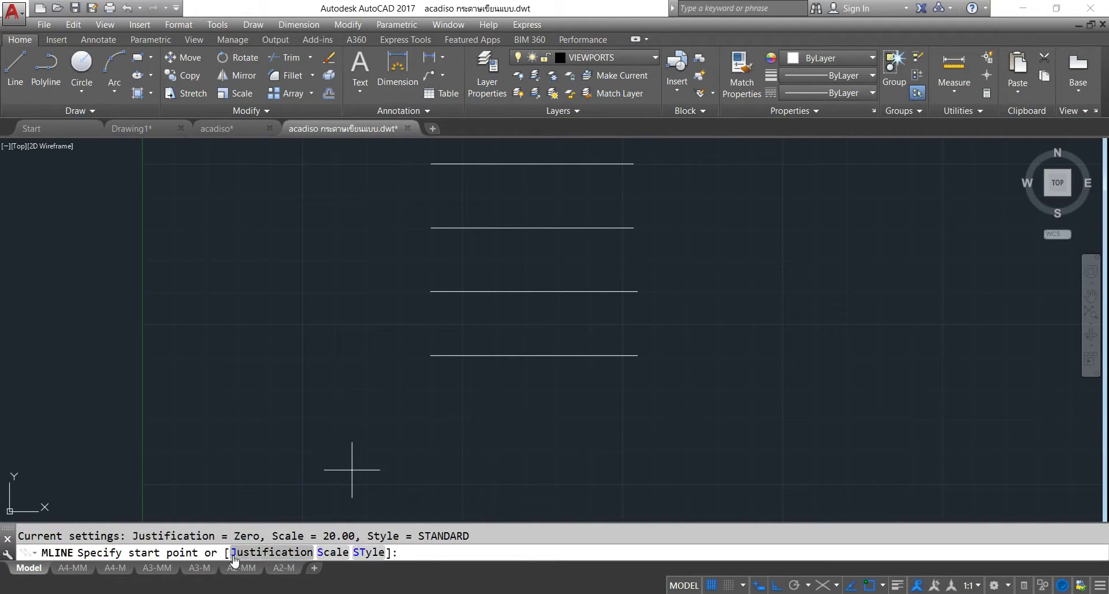
{"action": "left_click", "coordinate": [257, 553]}
{"action": "left_click", "coordinate": [316, 552]}
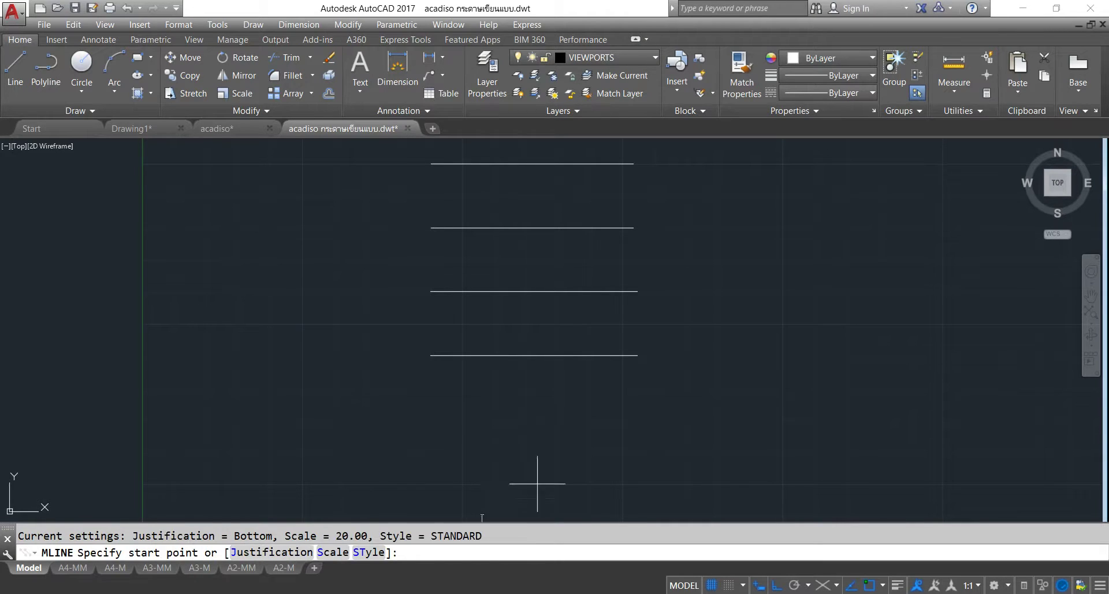
{"action": "left_click", "coordinate": [445, 373]}
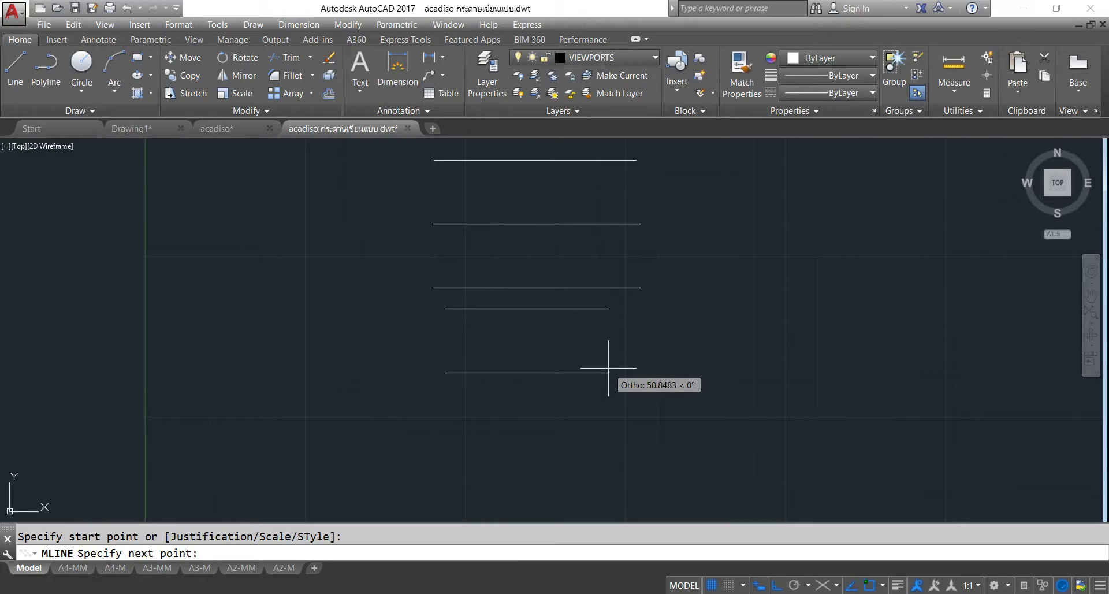
{"action": "left_click", "coordinate": [644, 371]}
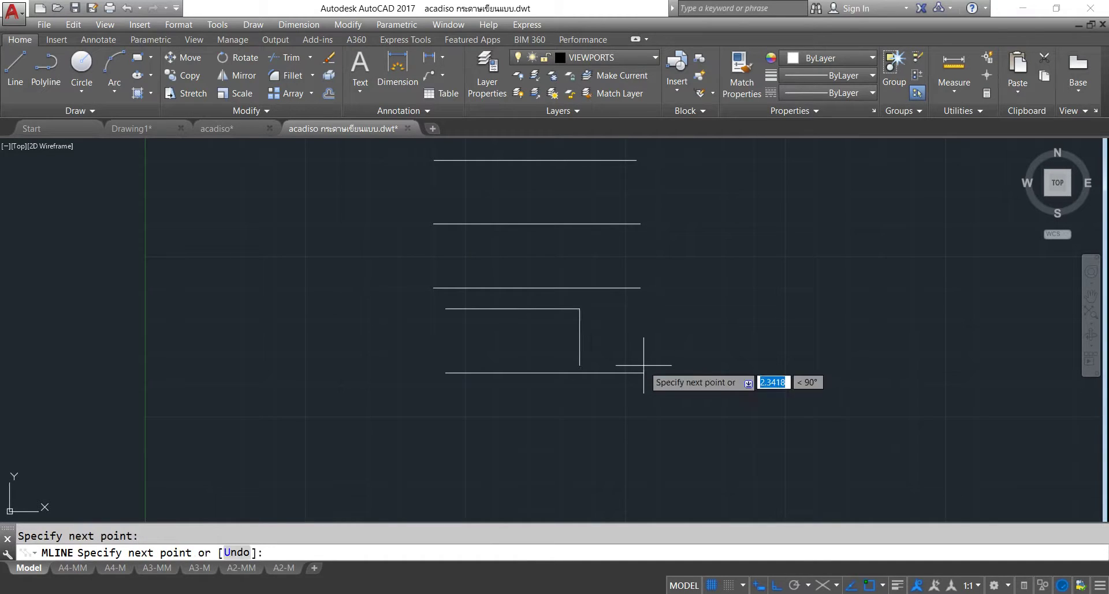
{"action": "key", "text": "Escape"}
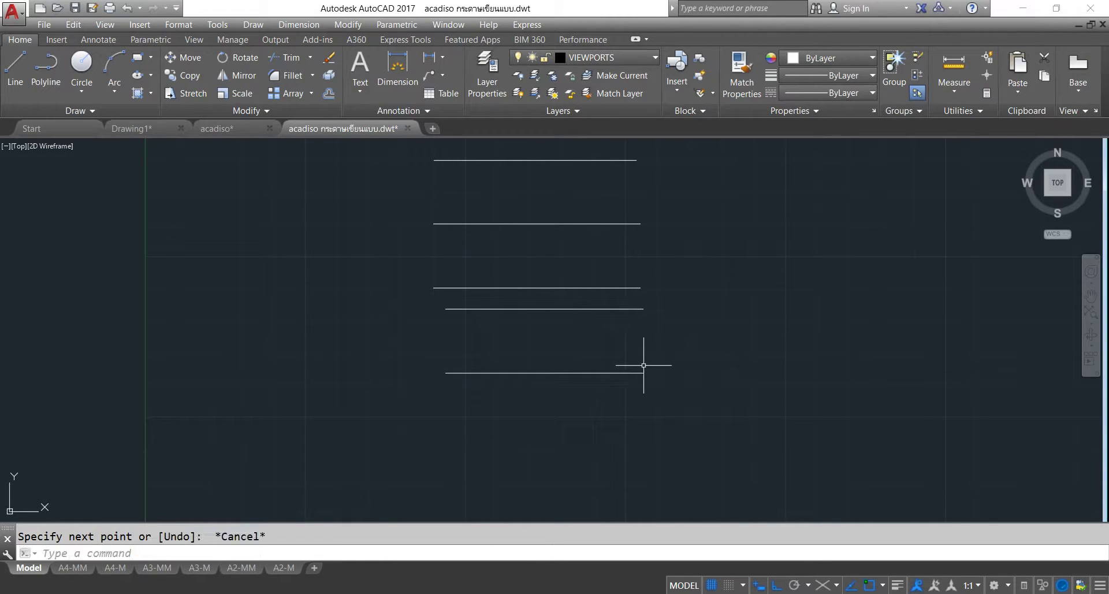
{"action": "scroll", "coordinate": [485, 357], "scroll_direction": "down", "scroll_amount": 4}
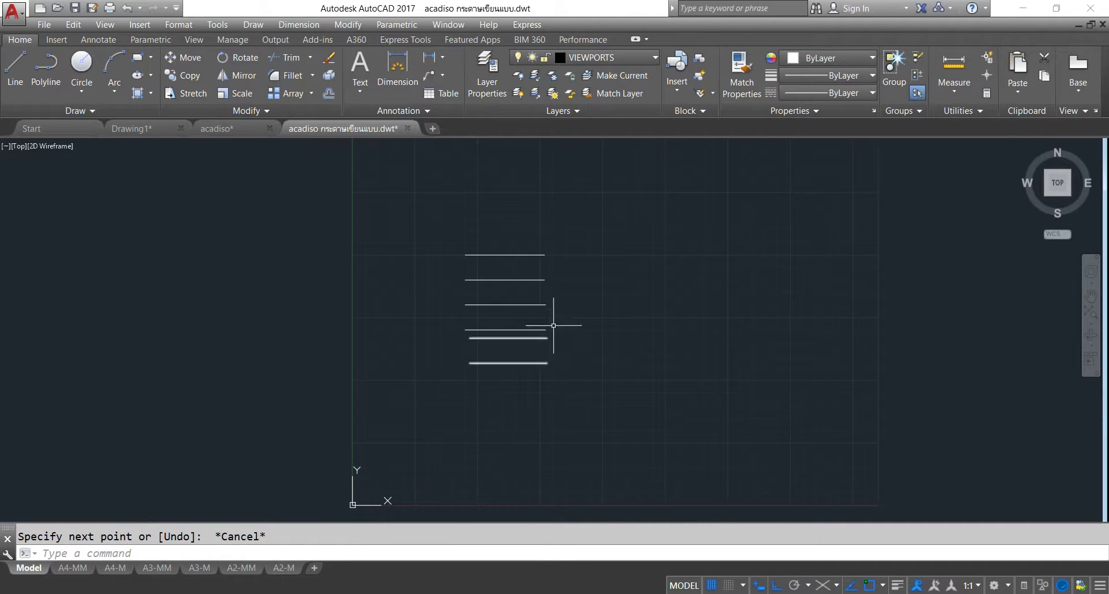
{"action": "middle_click_drag", "start_coordinate": [569, 324], "coordinate": [517, 326]}
{"action": "scroll", "coordinate": [488, 332], "scroll_direction": "up", "scroll_amount": 2}
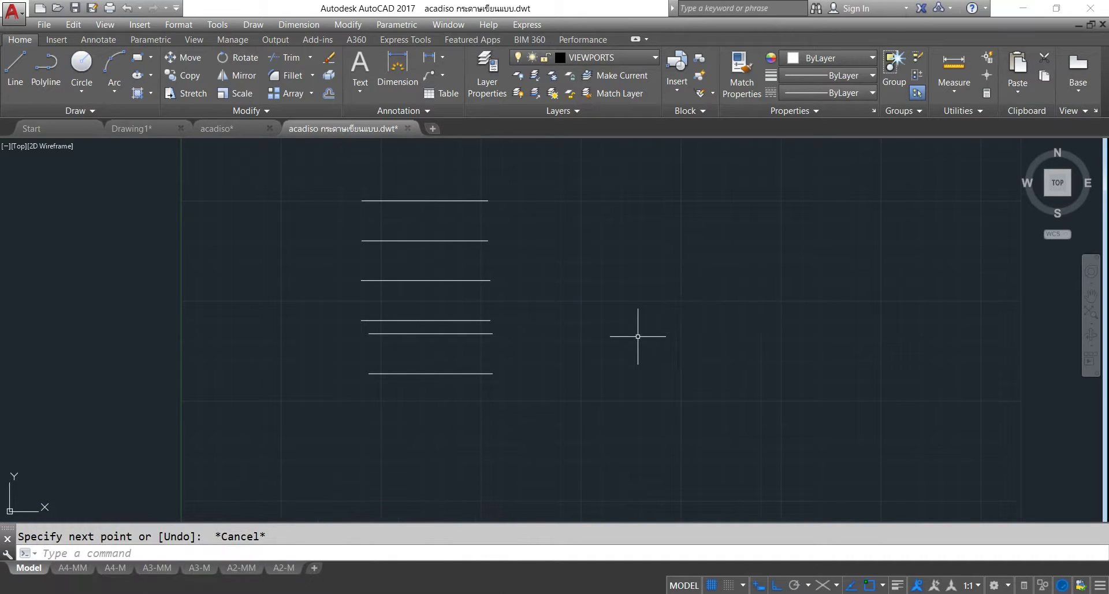
{"action": "key", "text": "Return"}
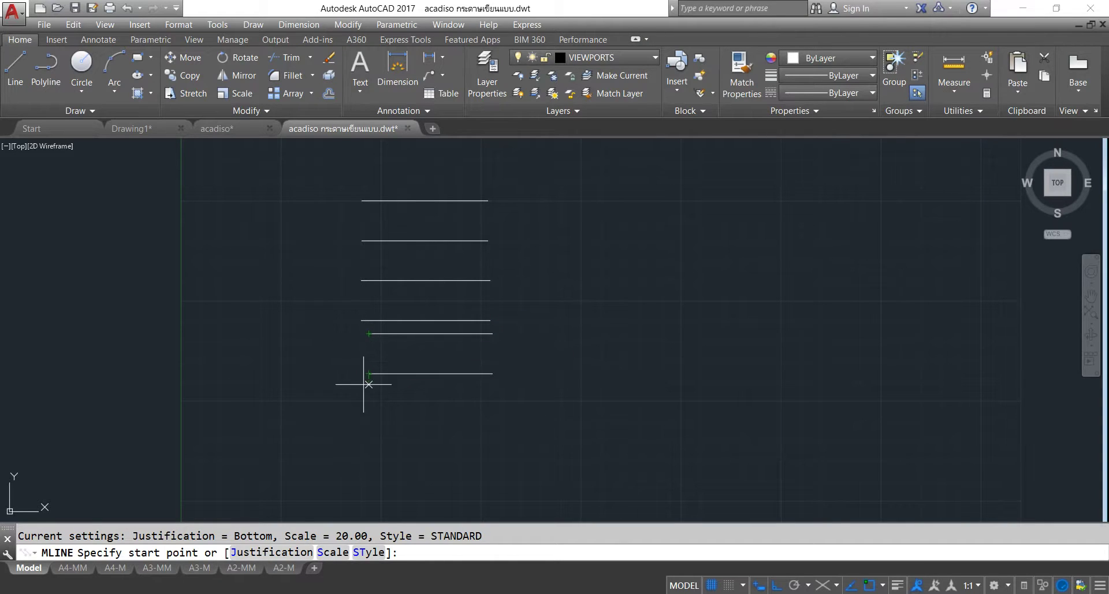
Add a vertical 20 linear dimension across the left end of the bottom wall.
{"action": "left_click", "coordinate": [429, 57]}
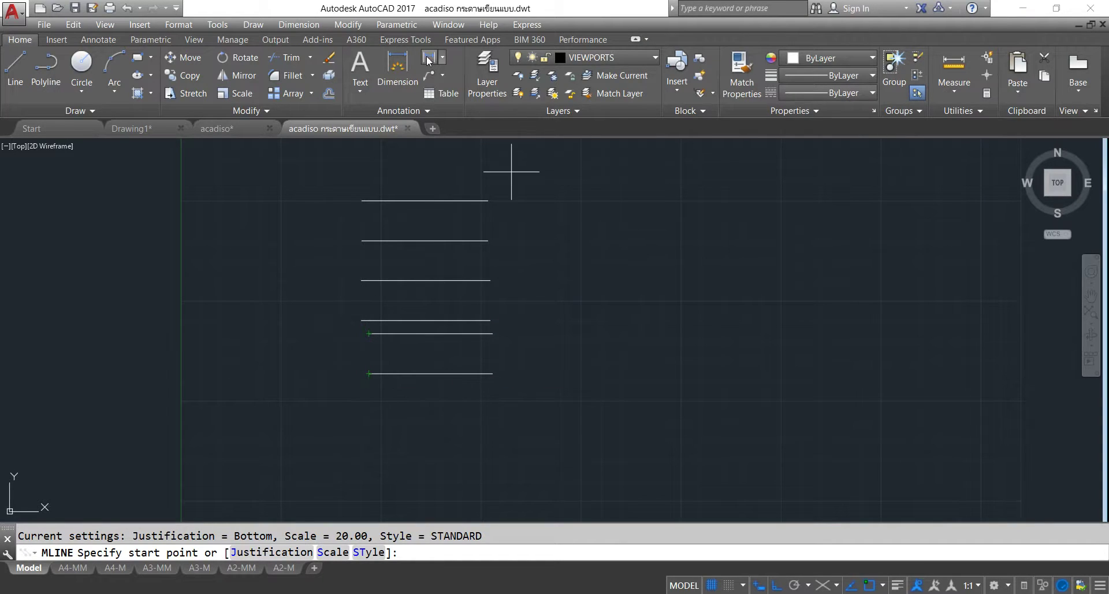
{"action": "left_click", "coordinate": [369, 333]}
{"action": "left_click", "coordinate": [368, 374]}
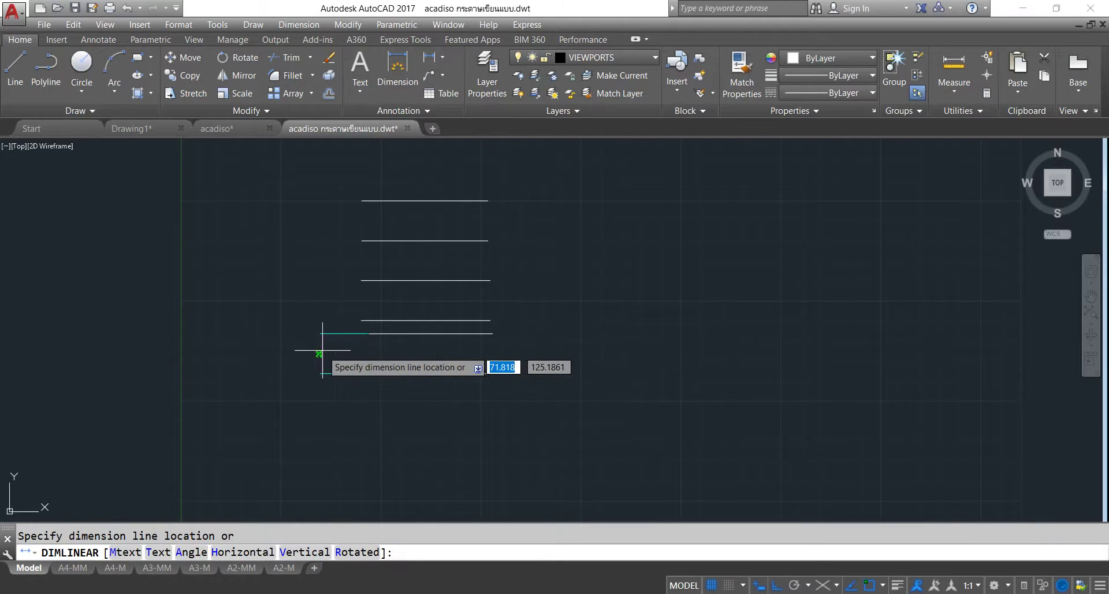
{"action": "left_click", "coordinate": [323, 350]}
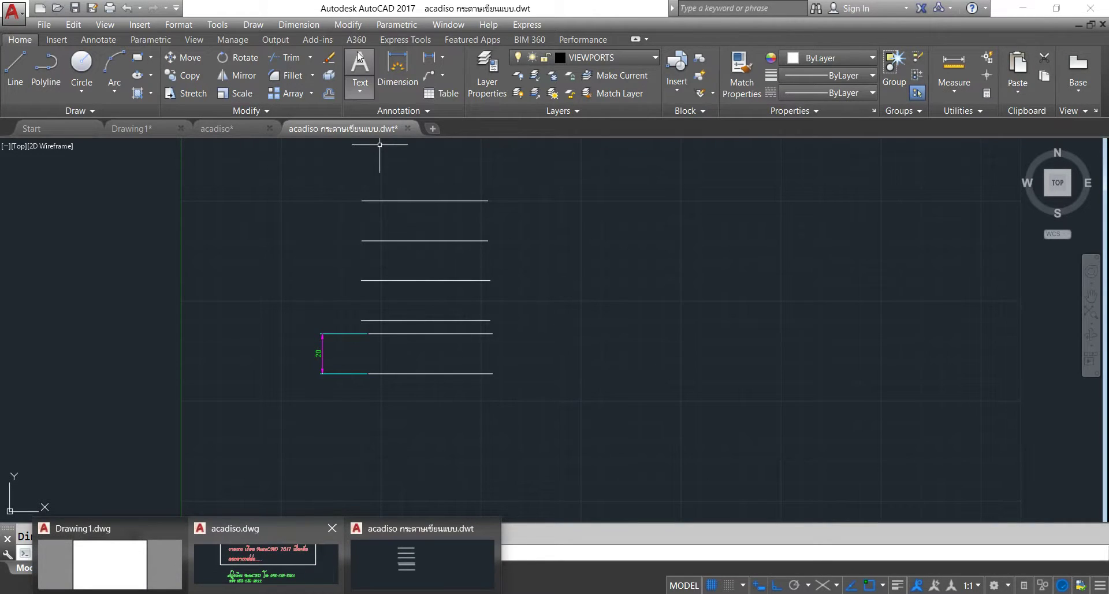
{"action": "key", "text": "Return"}
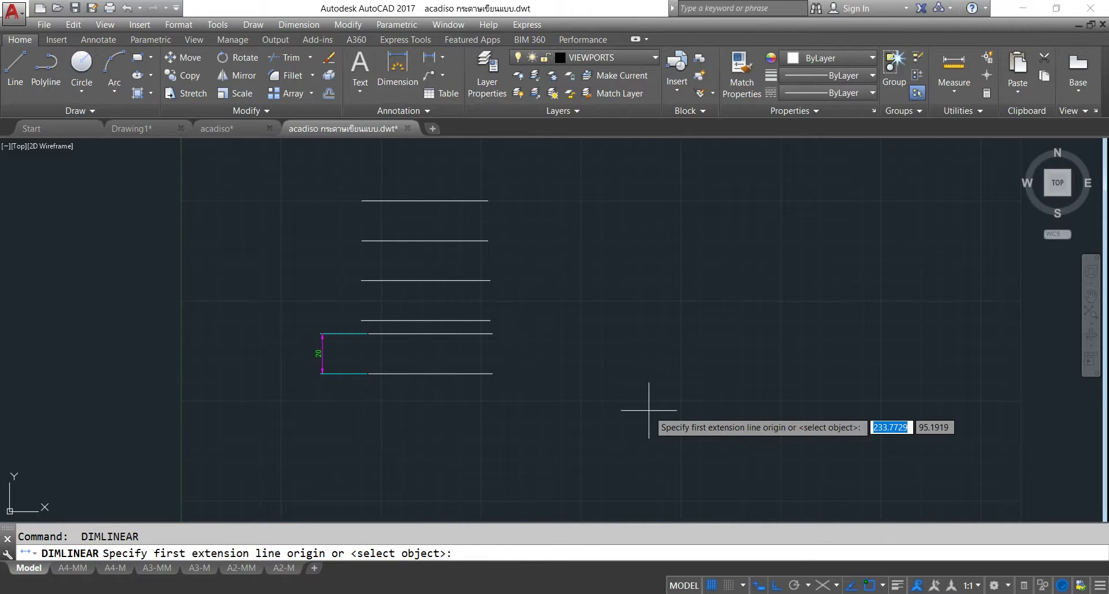
{"action": "key", "text": "Escape"}
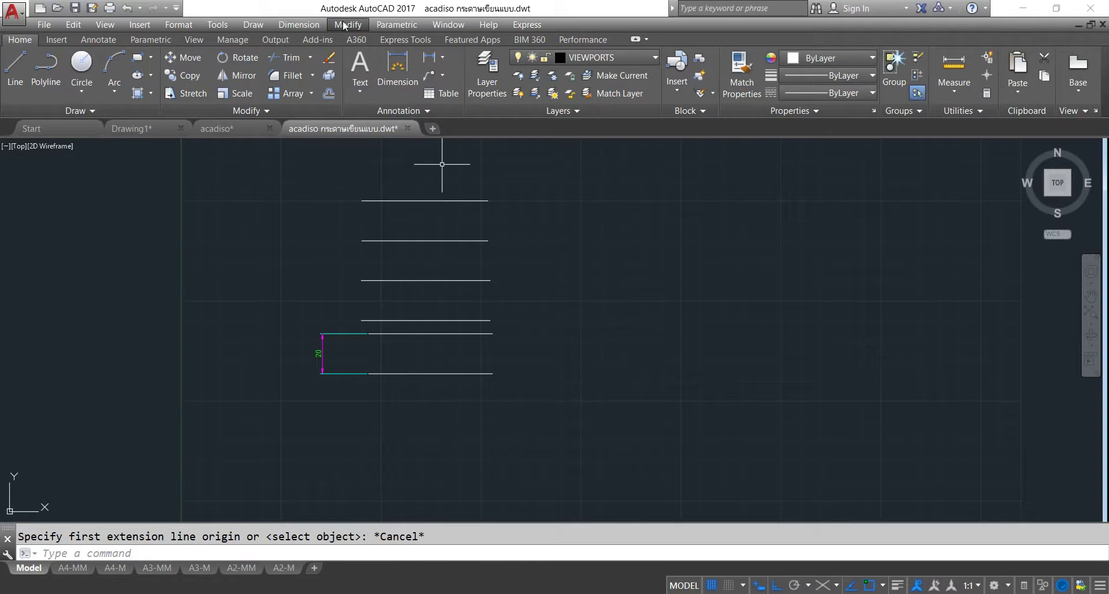
{"action": "left_click", "coordinate": [344, 26]}
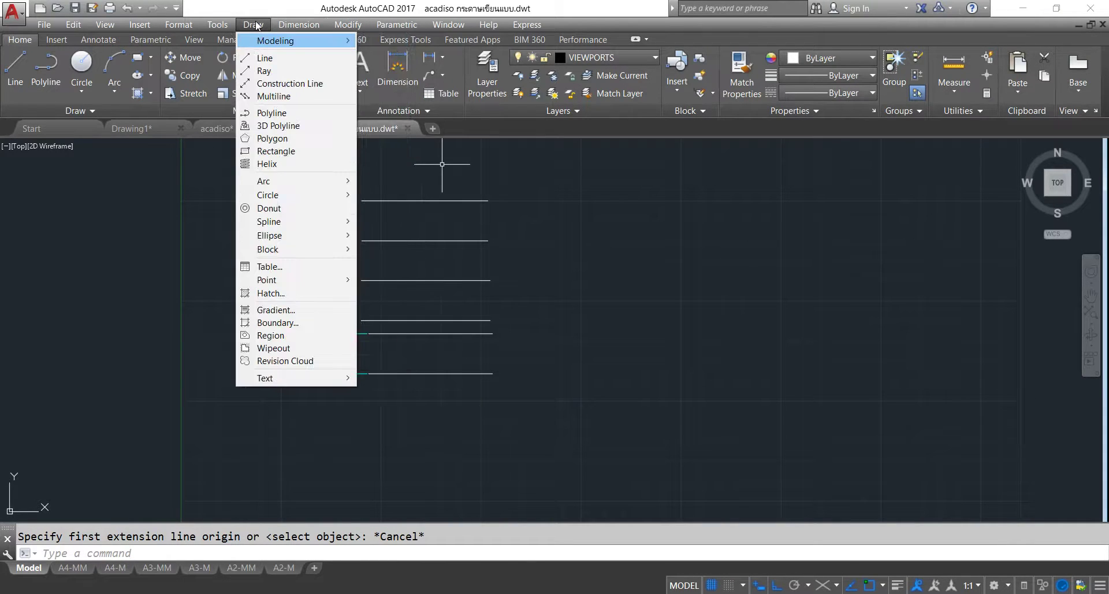
Draw a horizontal multiline wall at multiline scale 10 to the right of the earlier walls.
{"action": "left_click", "coordinate": [273, 95]}
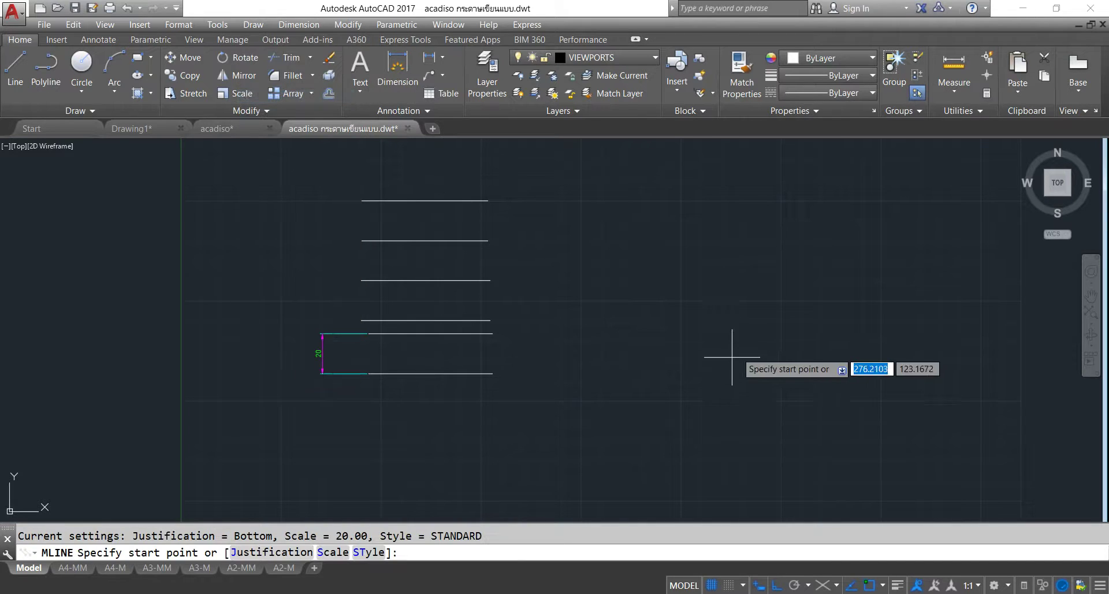
{"action": "left_click", "coordinate": [331, 552]}
{"action": "type", "text": "10"}
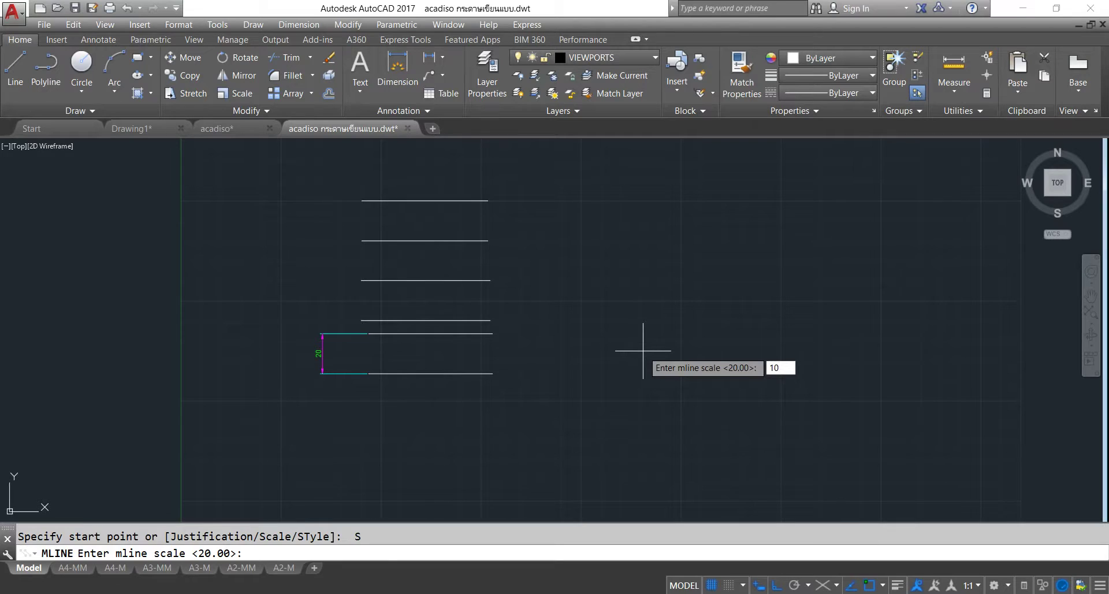
{"action": "key", "text": "Return"}
{"action": "left_click", "coordinate": [643, 351]}
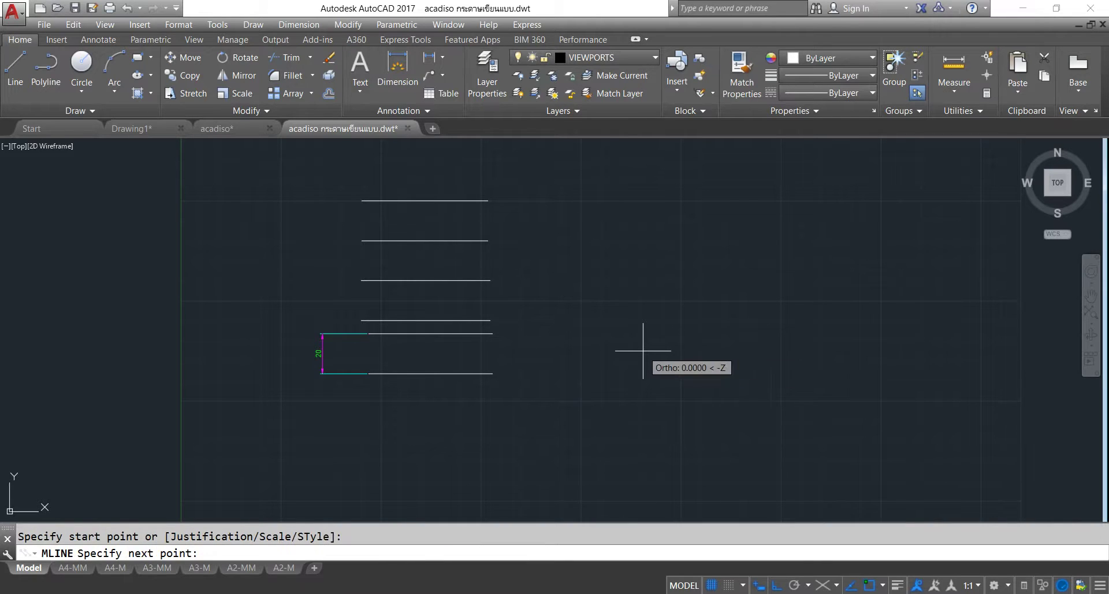
{"action": "left_click", "coordinate": [791, 350]}
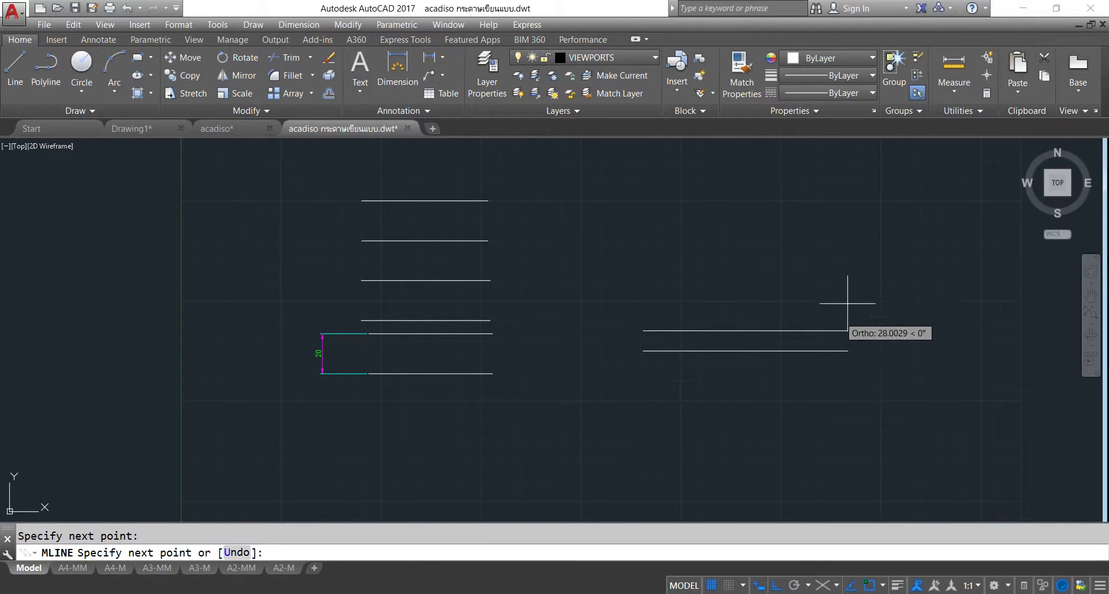
{"action": "key", "text": "Escape"}
{"action": "scroll", "coordinate": [709, 344], "scroll_direction": "up", "scroll_amount": 4}
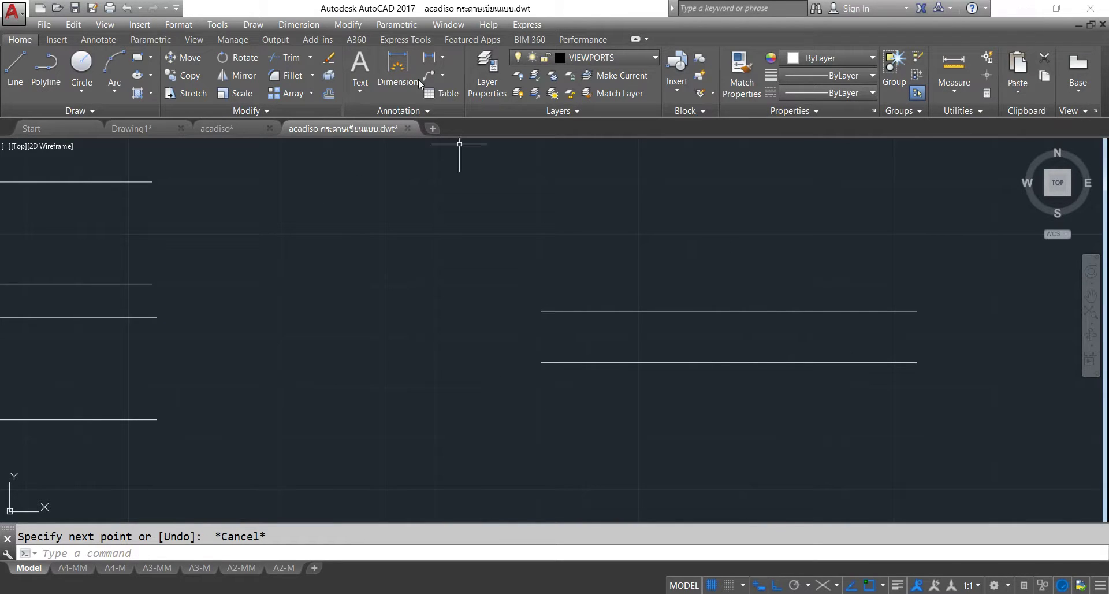
Dimension the thin wall's thickness with a vertical 10 linear dimension.
{"action": "left_click", "coordinate": [428, 57]}
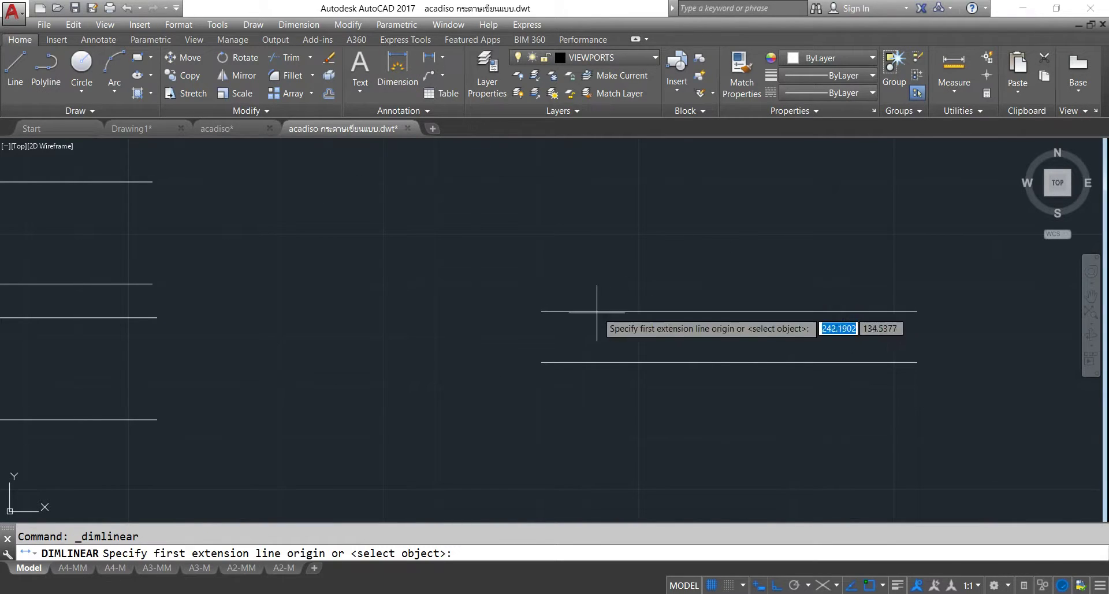
{"action": "left_click", "coordinate": [540, 311]}
{"action": "left_click", "coordinate": [529, 363]}
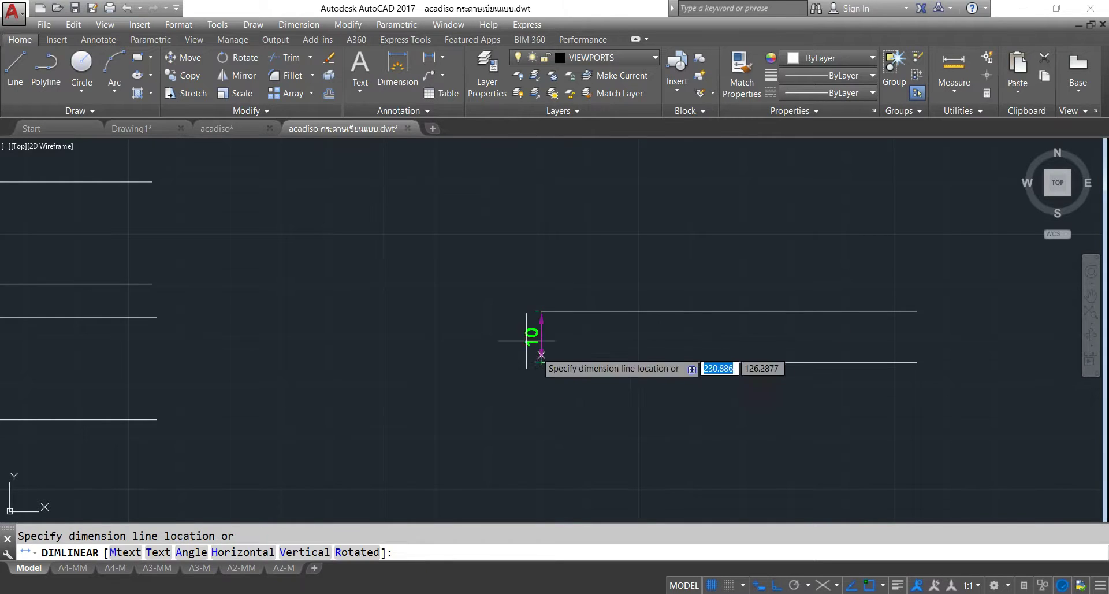
{"action": "left_click", "coordinate": [494, 331]}
{"action": "scroll", "coordinate": [544, 226], "scroll_direction": "down", "scroll_amount": 2}
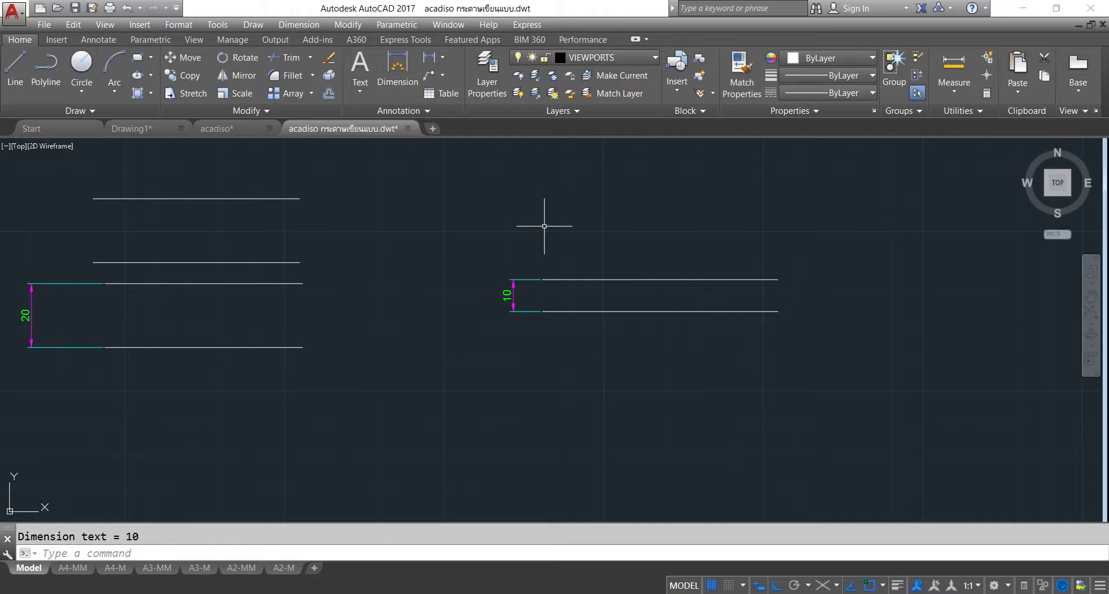
{"action": "scroll", "coordinate": [544, 226], "scroll_direction": "down", "scroll_amount": 5}
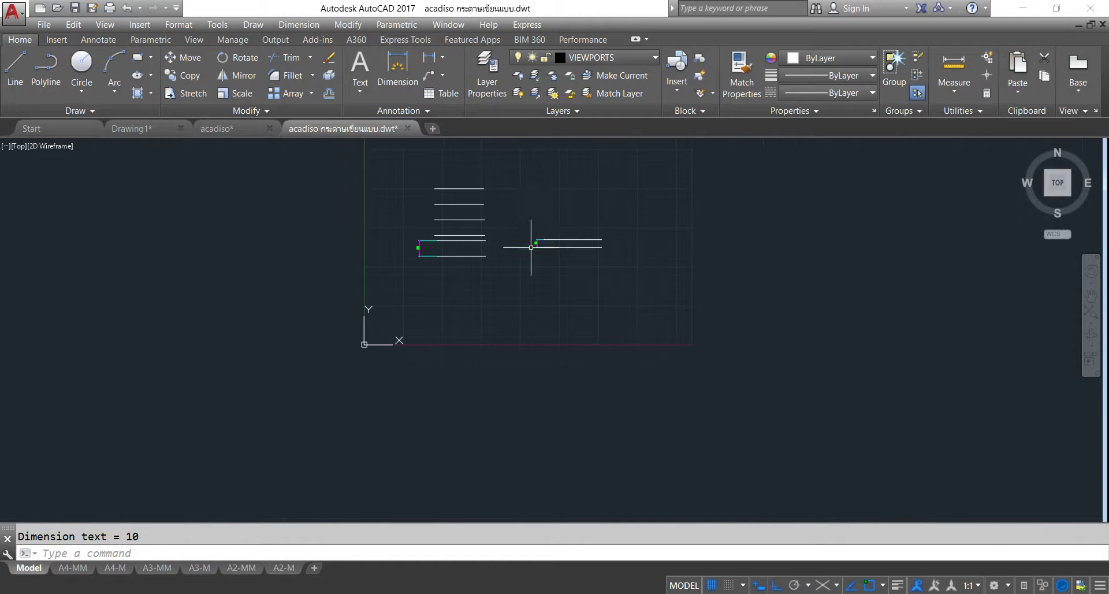
{"action": "scroll", "coordinate": [531, 235], "scroll_direction": "up", "scroll_amount": 3}
Window-select all six walls and dimensions in the template and erase them.
{"action": "middle_click_drag", "start_coordinate": [478, 217], "coordinate": [523, 313]}
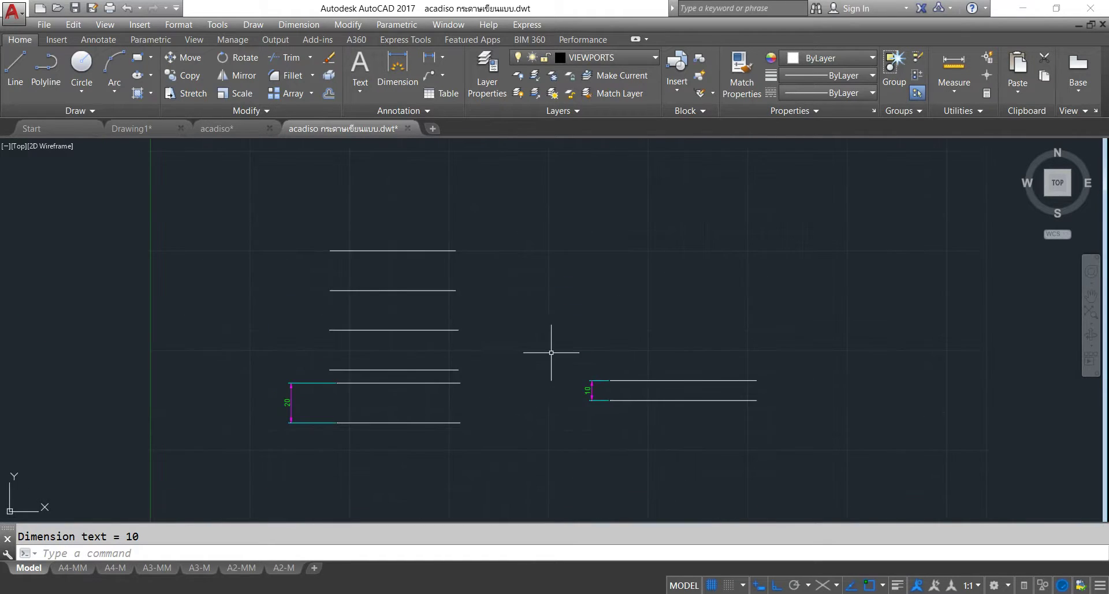
{"action": "scroll", "coordinate": [550, 354], "scroll_direction": "down", "scroll_amount": 1}
{"action": "left_click", "coordinate": [339, 237]}
{"action": "left_click", "coordinate": [742, 478]}
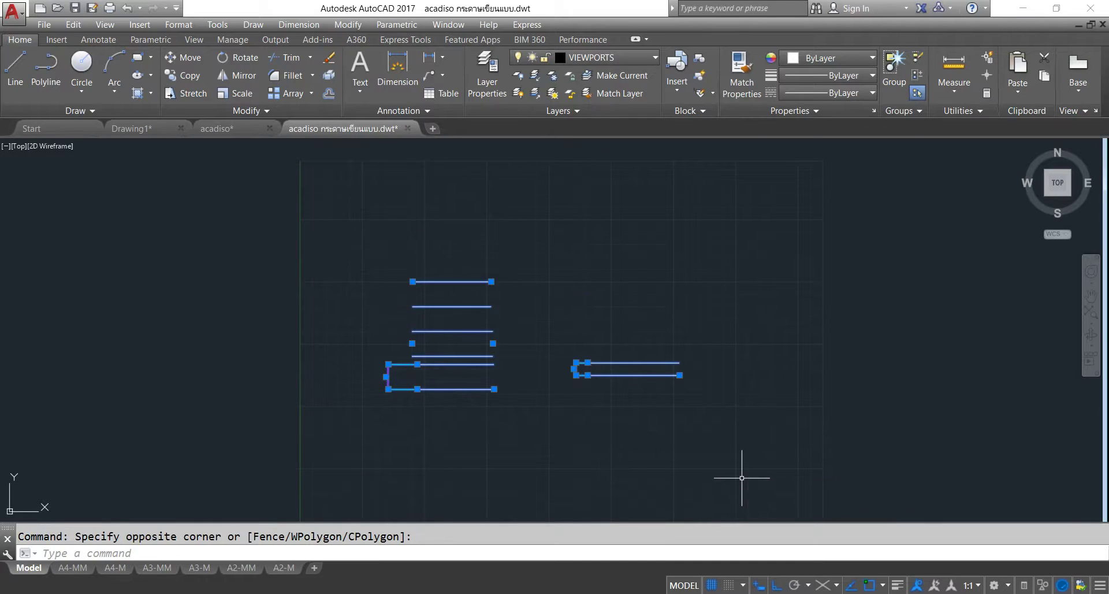
{"action": "key", "text": "Delete"}
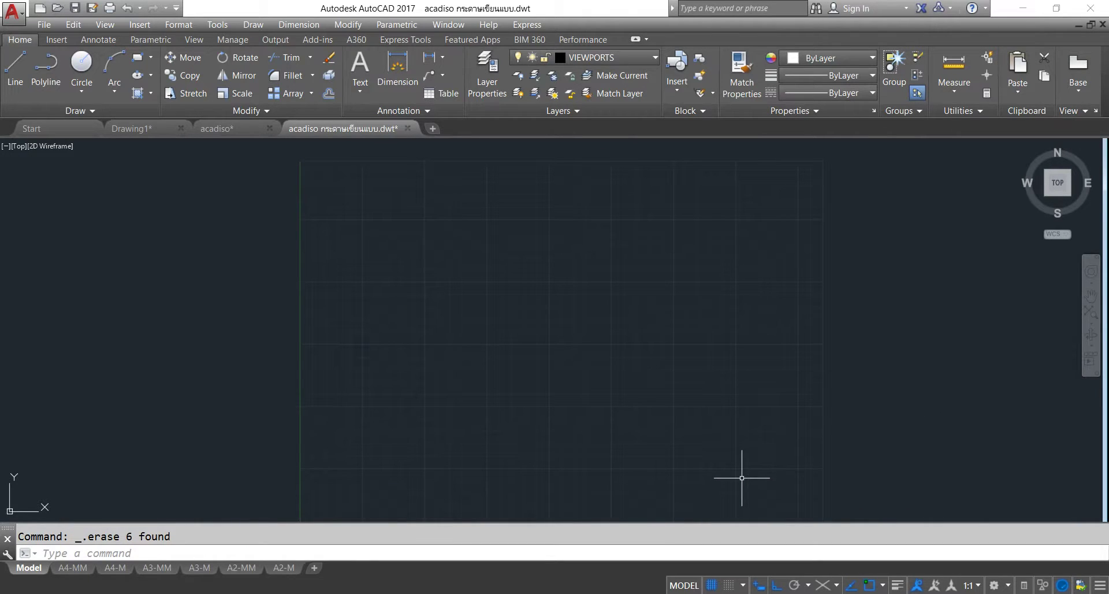
Open drawing 5.1.dwg and switch to model space.
{"action": "left_click", "coordinate": [57, 7]}
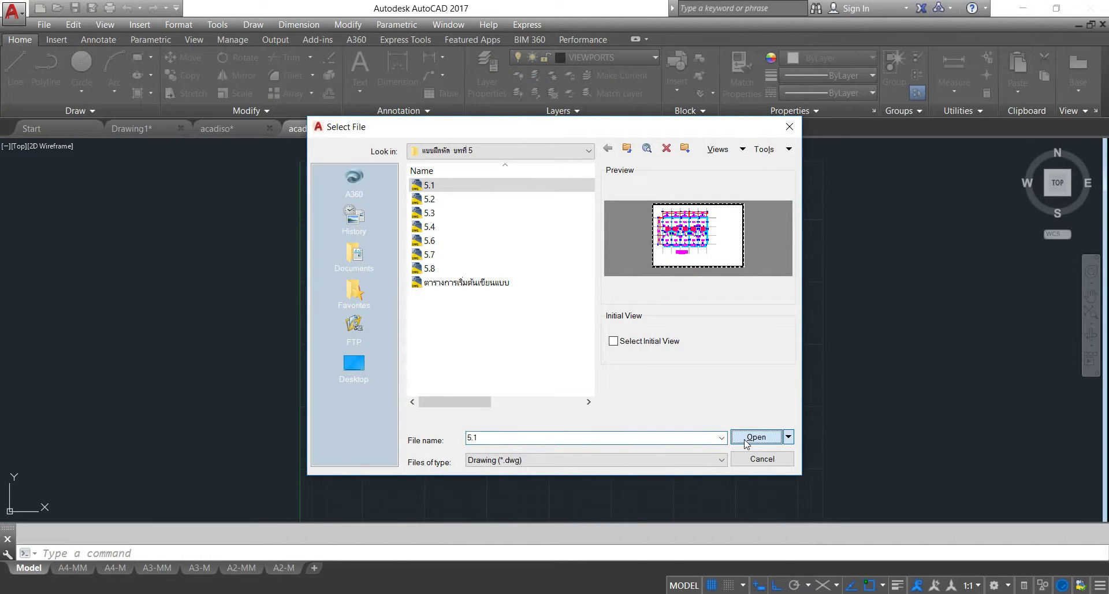
{"action": "left_click", "coordinate": [746, 439]}
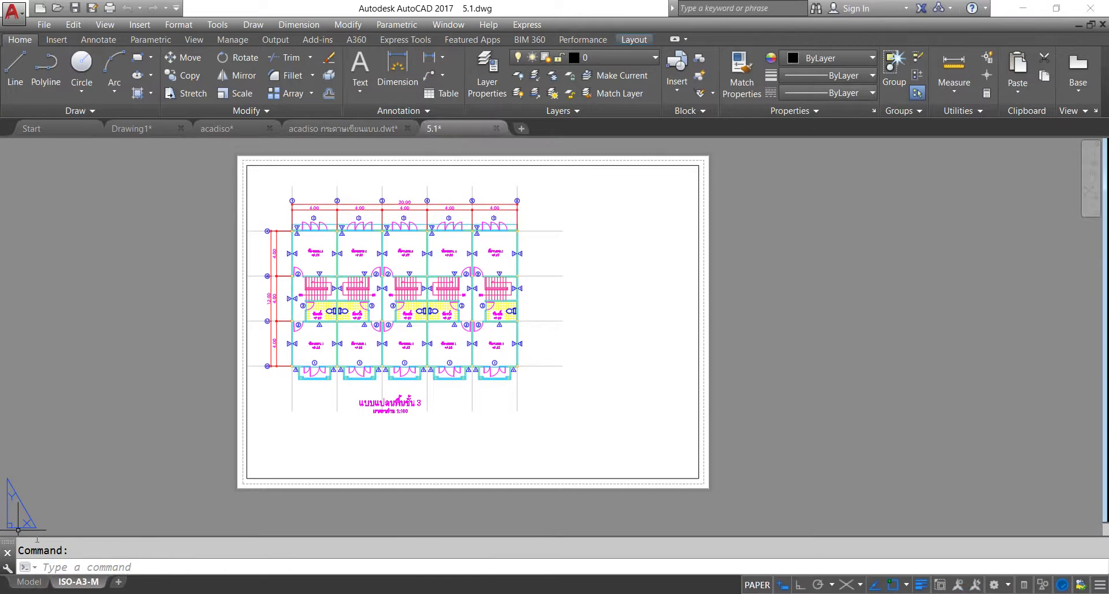
{"action": "left_click", "coordinate": [39, 583]}
{"action": "scroll", "coordinate": [449, 271], "scroll_direction": "up", "scroll_amount": 2}
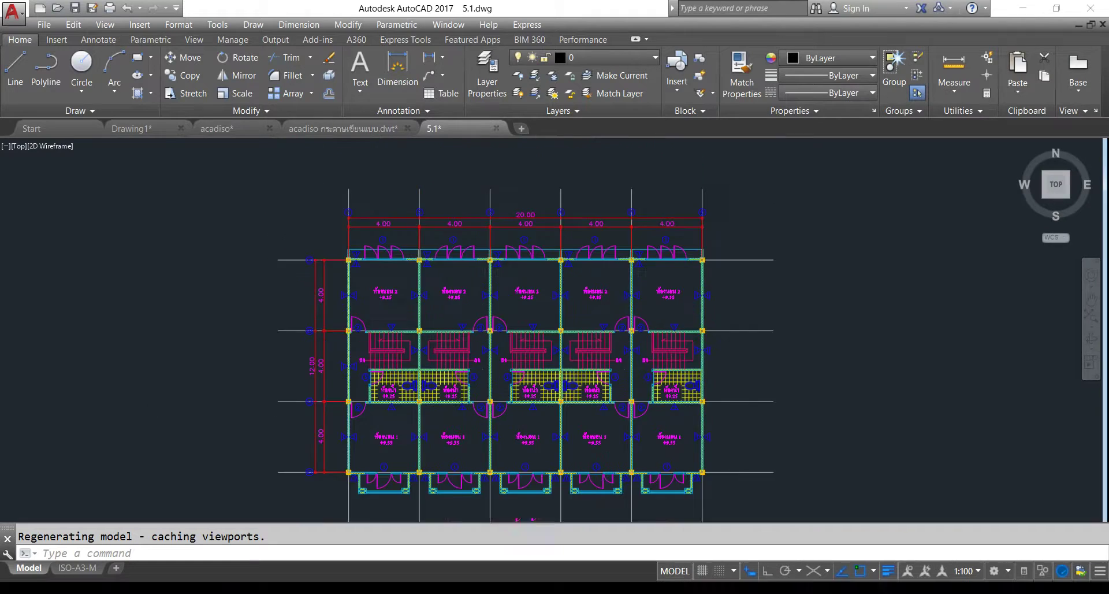
{"action": "scroll", "coordinate": [365, 249], "scroll_direction": "up", "scroll_amount": 6}
{"action": "scroll", "coordinate": [366, 249], "scroll_direction": "down", "scroll_amount": 4}
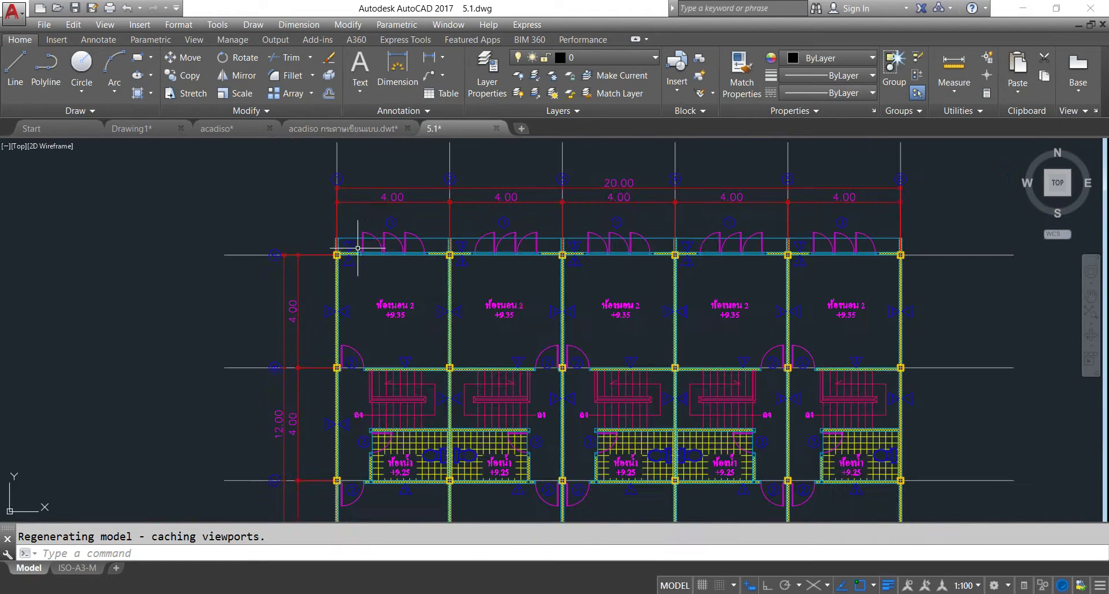
{"action": "scroll", "coordinate": [358, 249], "scroll_direction": "up", "scroll_amount": 8}
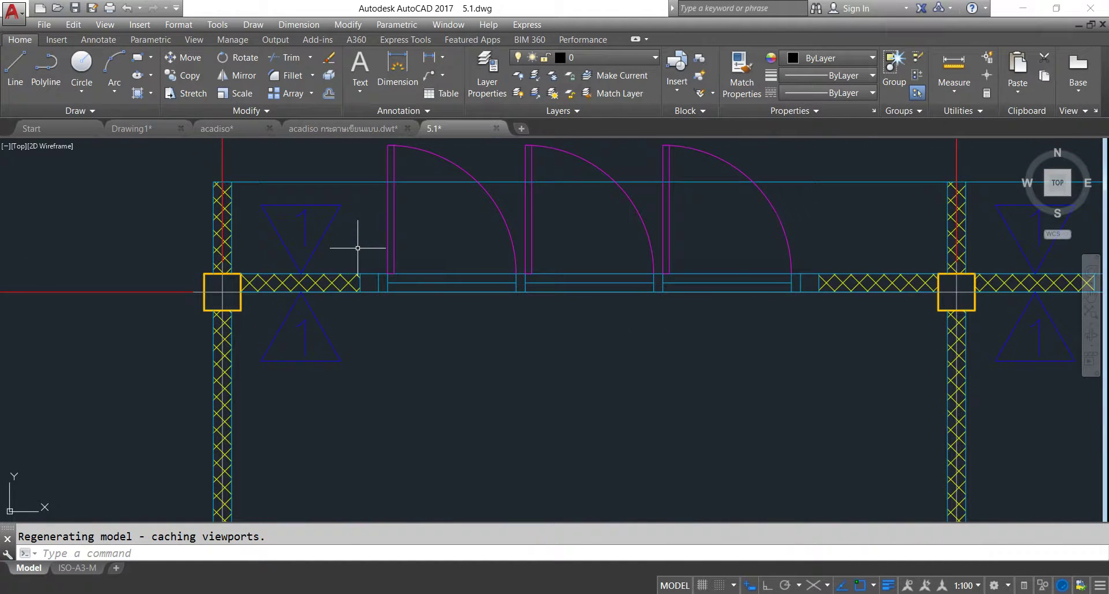
Freeze the Hatch and Wall layers to hide hatching and walls.
{"action": "left_click", "coordinate": [643, 59]}
{"action": "left_click", "coordinate": [534, 160]}
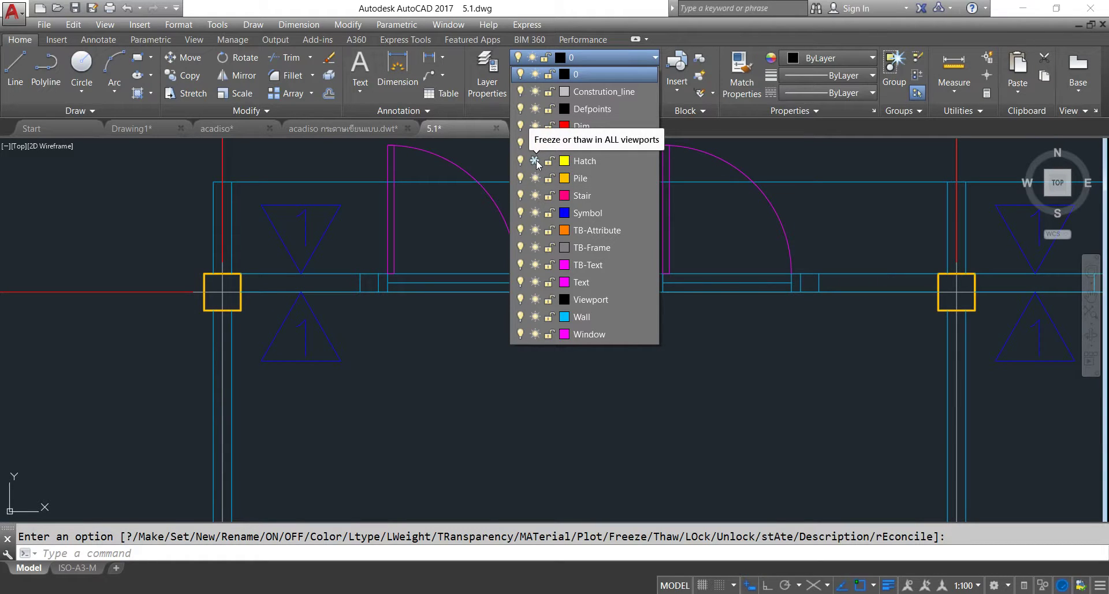
{"action": "left_click", "coordinate": [534, 316]}
{"action": "scroll", "coordinate": [388, 231], "scroll_direction": "down", "scroll_amount": 7}
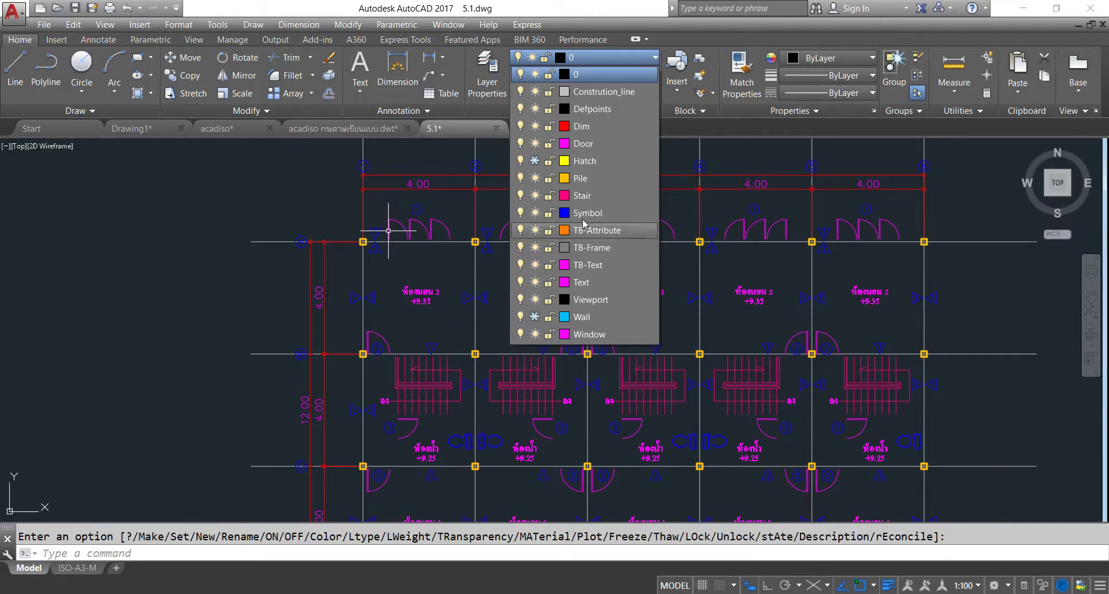
{"action": "left_click", "coordinate": [388, 230]}
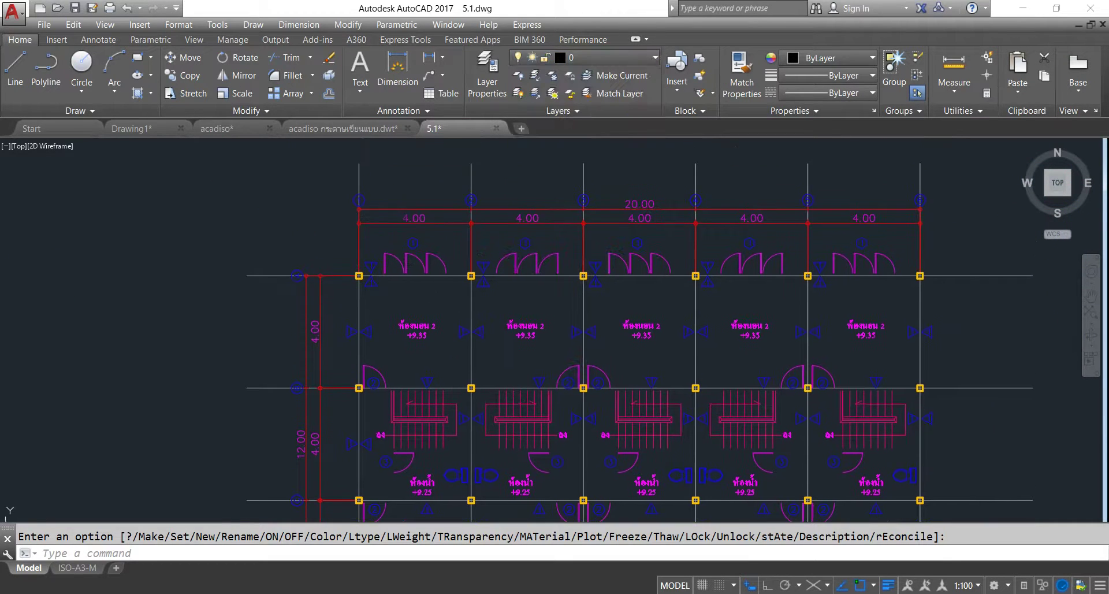
Pan and zoom to bring the corner grid intersection and top-left column into view.
{"action": "scroll", "coordinate": [350, 275], "scroll_direction": "up", "scroll_amount": 8}
{"action": "scroll", "coordinate": [351, 275], "scroll_direction": "down", "scroll_amount": 3}
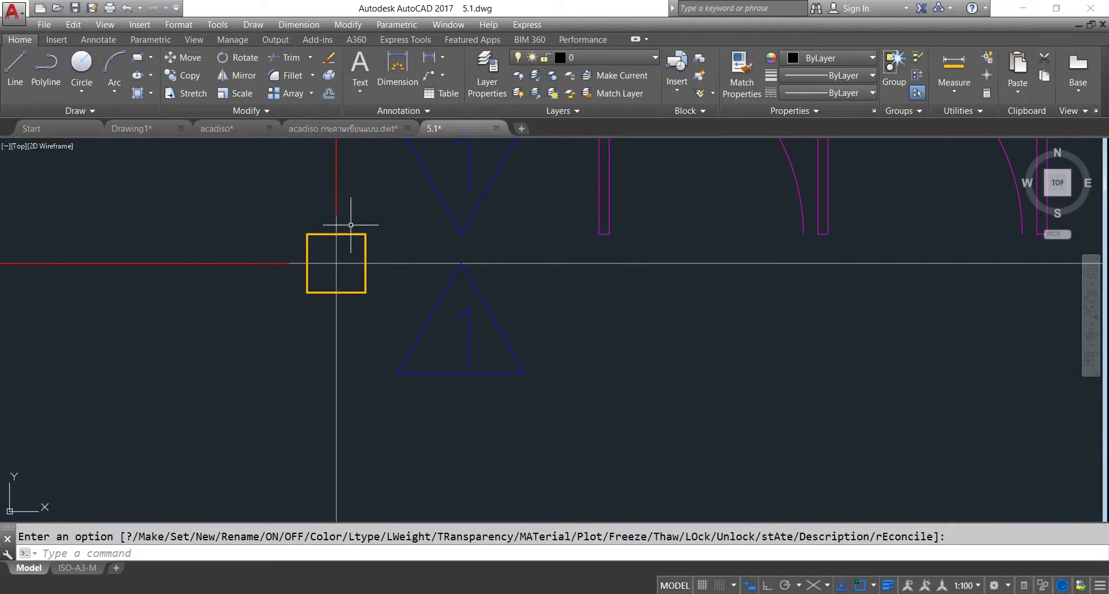
{"action": "scroll", "coordinate": [359, 234], "scroll_direction": "down", "scroll_amount": 3}
{"action": "middle_click_drag", "start_coordinate": [358, 234], "coordinate": [362, 376]}
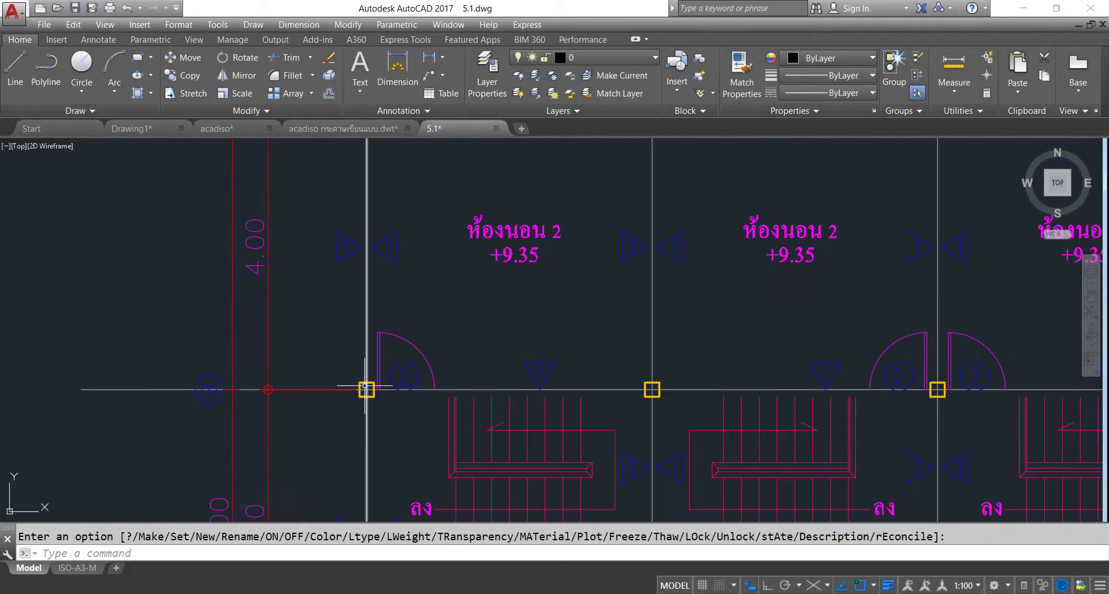
{"action": "scroll", "coordinate": [362, 376], "scroll_direction": "up", "scroll_amount": 5}
{"action": "scroll", "coordinate": [363, 376], "scroll_direction": "down", "scroll_amount": 5}
{"action": "middle_click_drag", "start_coordinate": [451, 247], "coordinate": [466, 426]}
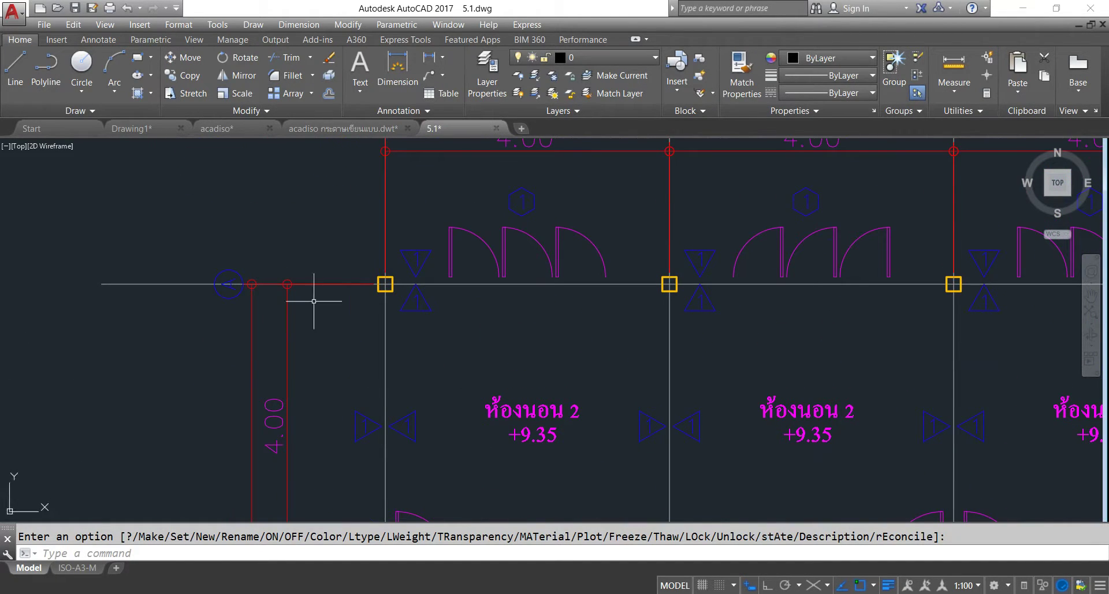
{"action": "scroll", "coordinate": [384, 285], "scroll_direction": "up", "scroll_amount": 2}
{"action": "scroll", "coordinate": [387, 283], "scroll_direction": "up", "scroll_amount": 4}
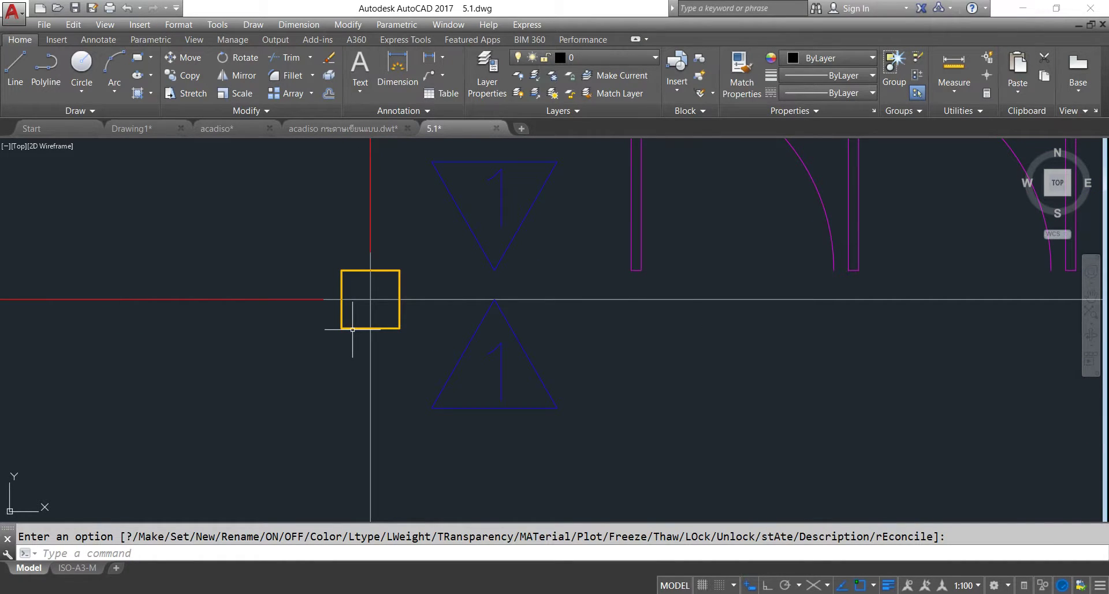
{"action": "left_click", "coordinate": [253, 25]}
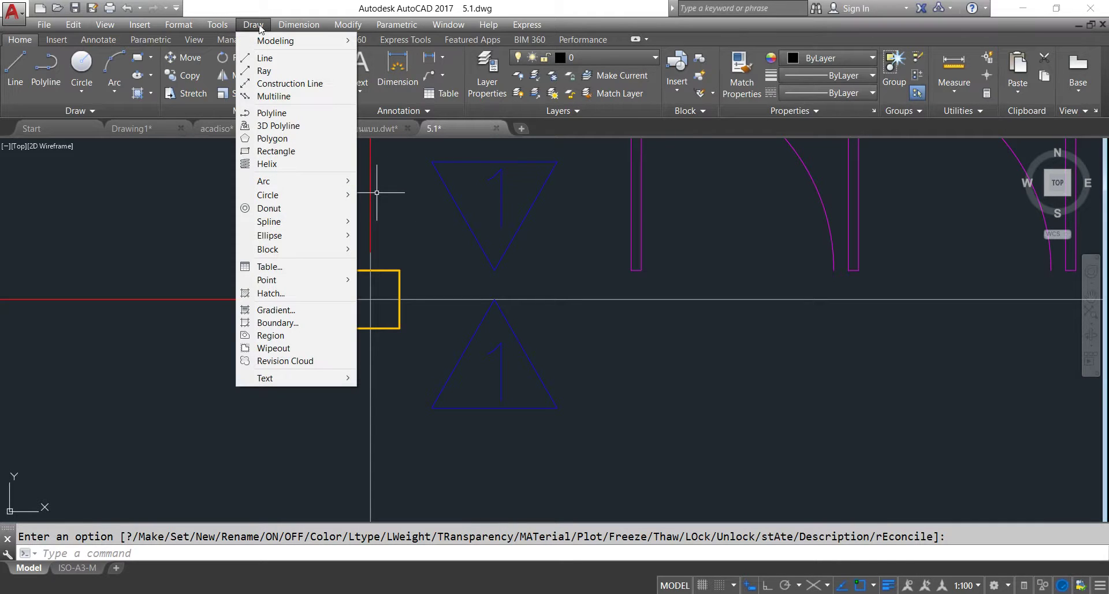
Start a multiline keeping scale 0.10 and setting justification to Zero.
{"action": "left_click", "coordinate": [312, 97]}
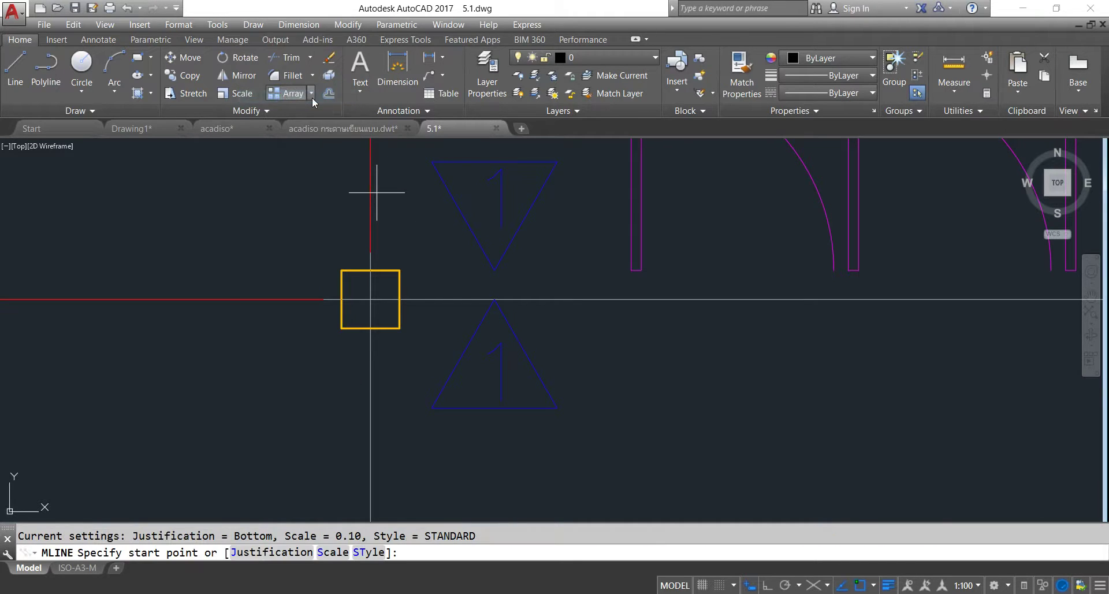
{"action": "left_click", "coordinate": [333, 552]}
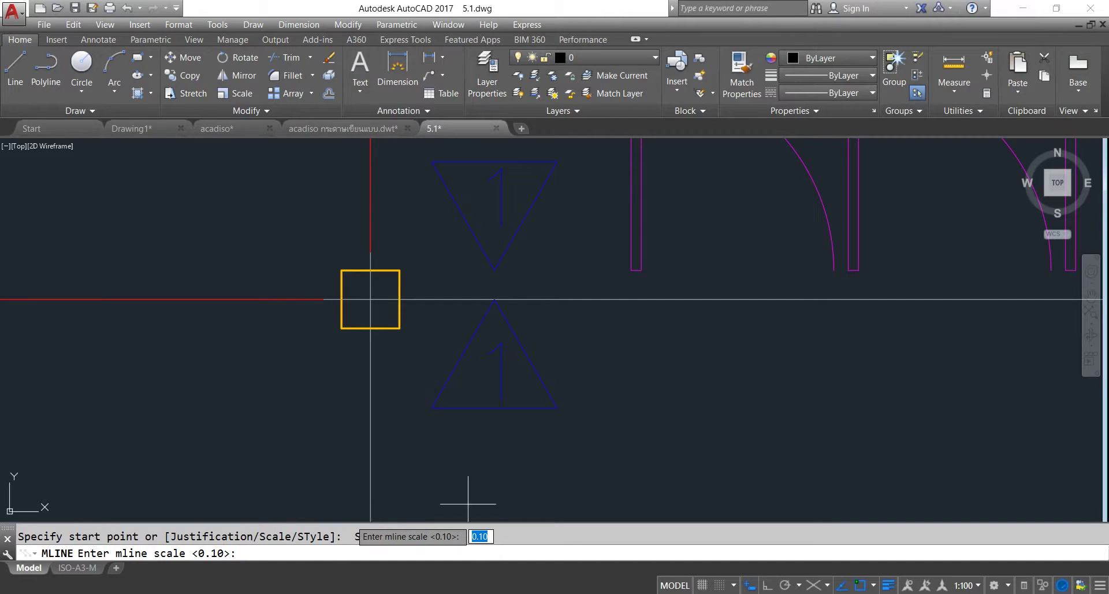
{"action": "key", "text": "Return"}
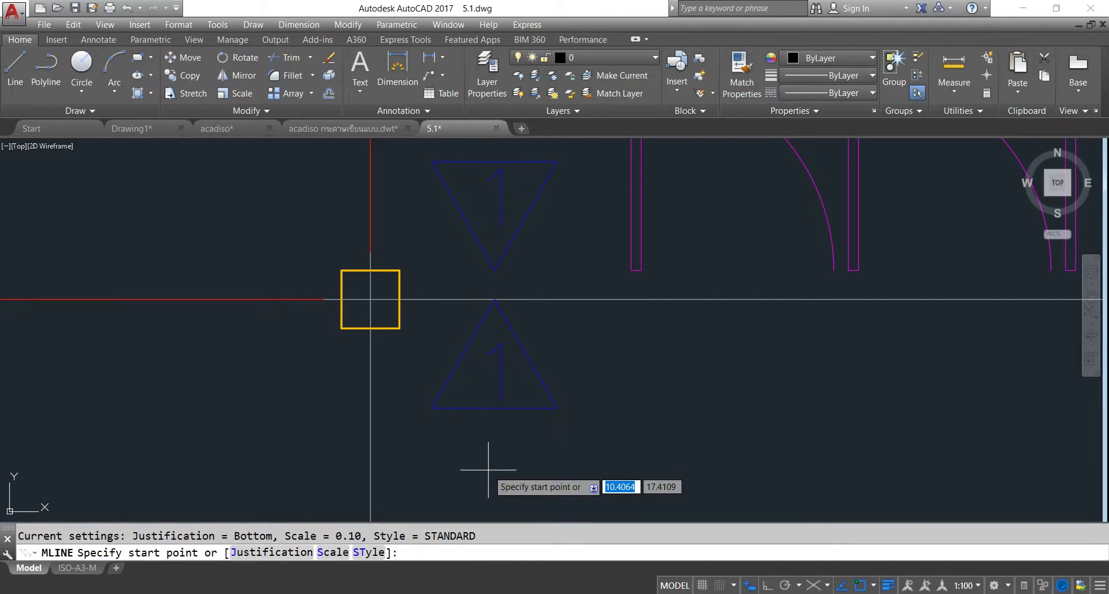
{"action": "left_click", "coordinate": [286, 552]}
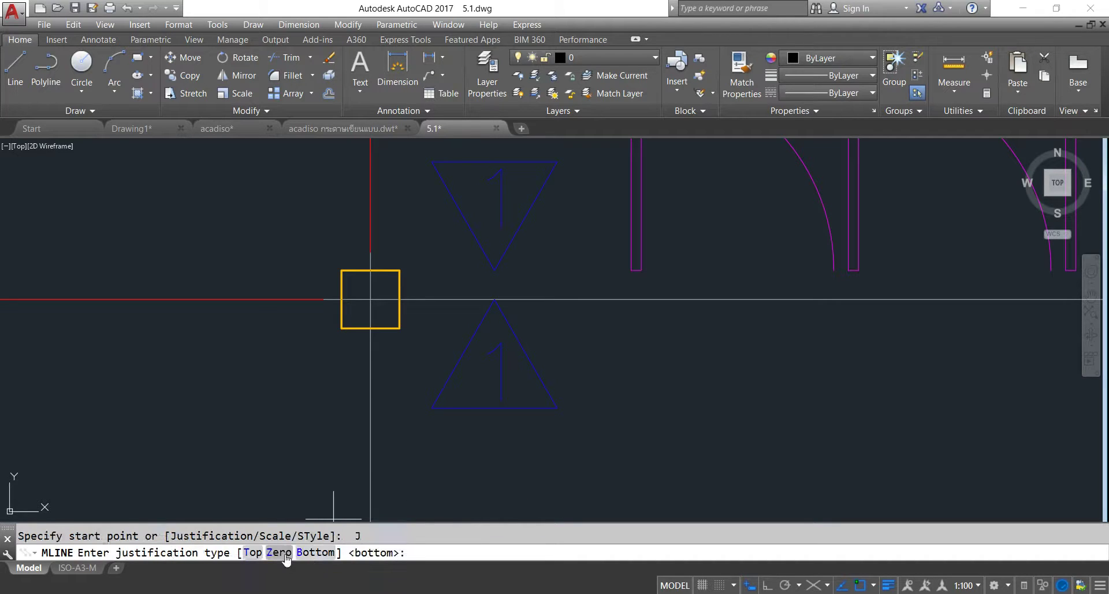
{"action": "left_click", "coordinate": [278, 553]}
{"action": "scroll", "coordinate": [367, 384], "scroll_direction": "up", "scroll_amount": 4}
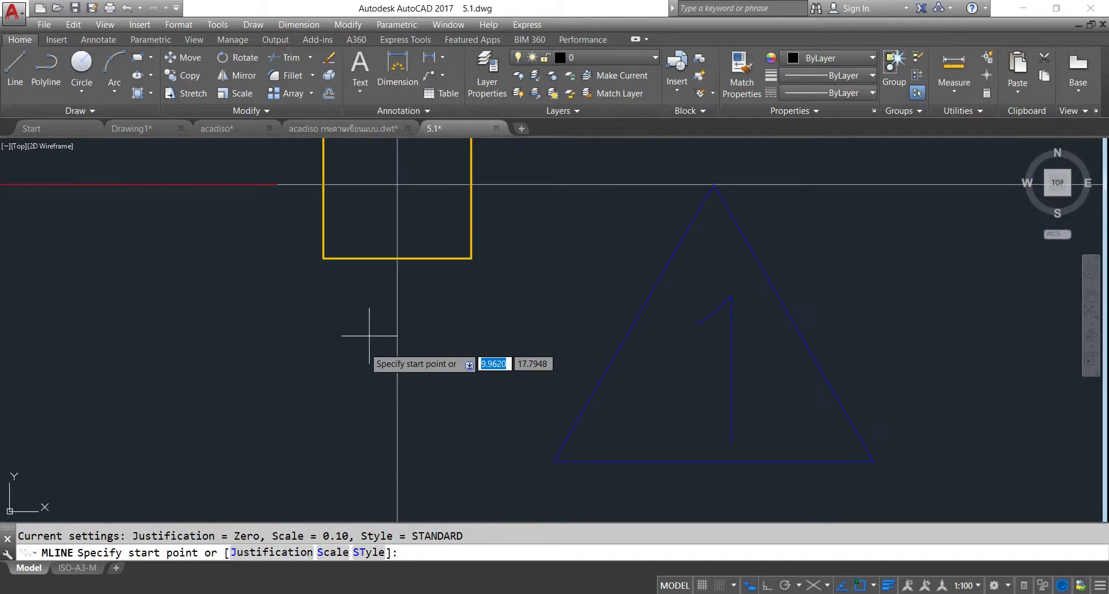
Draw the vertical wall from the corner column down to the next column with ortho on.
{"action": "left_click", "coordinate": [397, 258]}
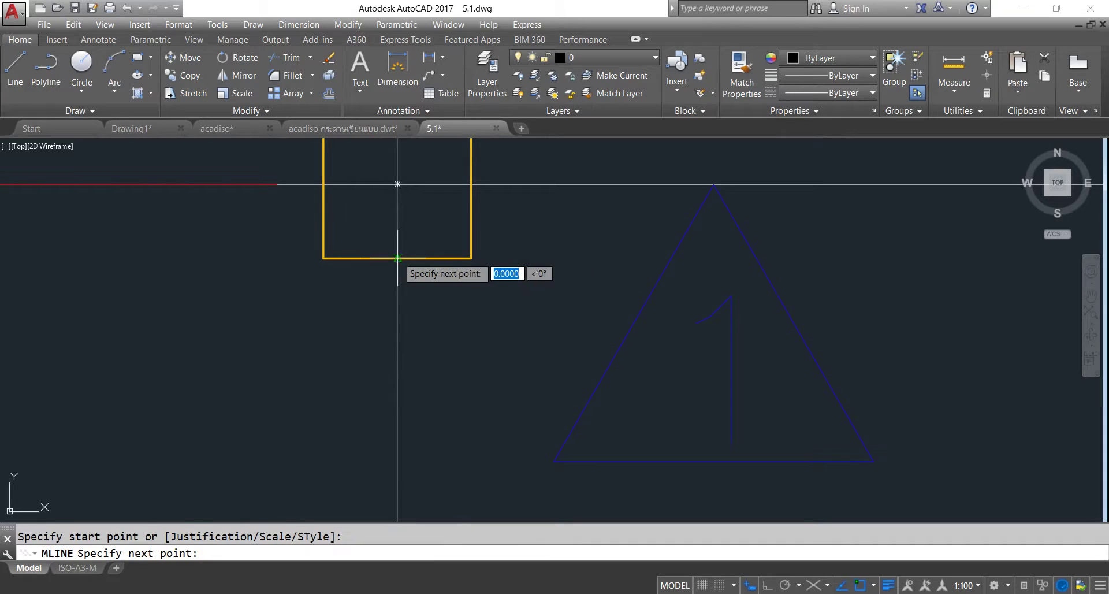
{"action": "scroll", "coordinate": [397, 403], "scroll_direction": "down", "scroll_amount": 6}
{"action": "middle_click_drag", "start_coordinate": [396, 371], "coordinate": [453, 222]}
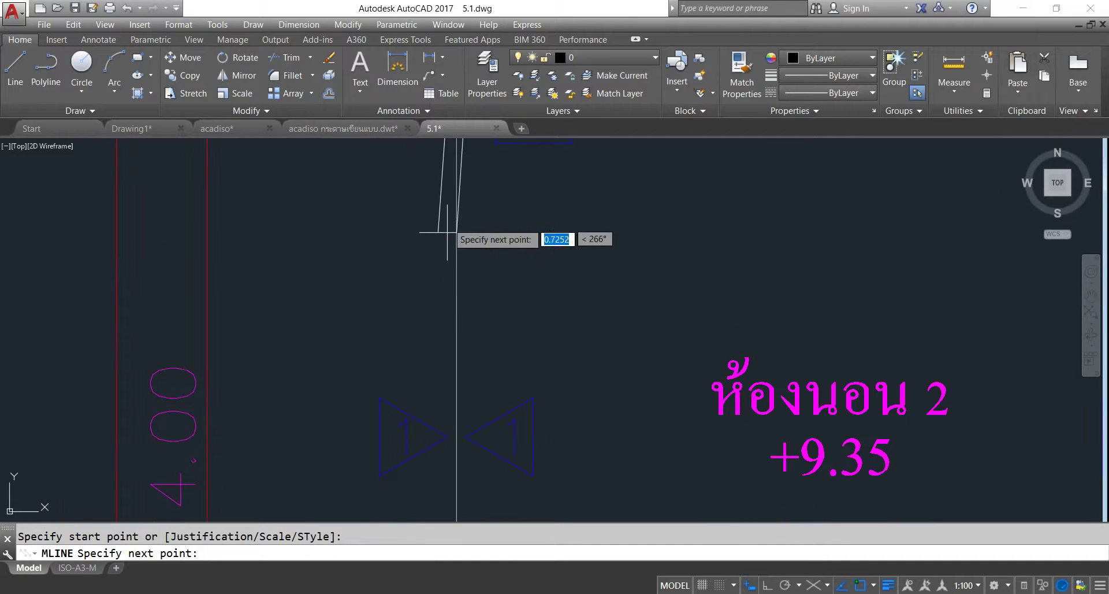
{"action": "scroll", "coordinate": [451, 365], "scroll_direction": "down", "scroll_amount": 8}
{"action": "scroll", "coordinate": [449, 373], "scroll_direction": "up", "scroll_amount": 8}
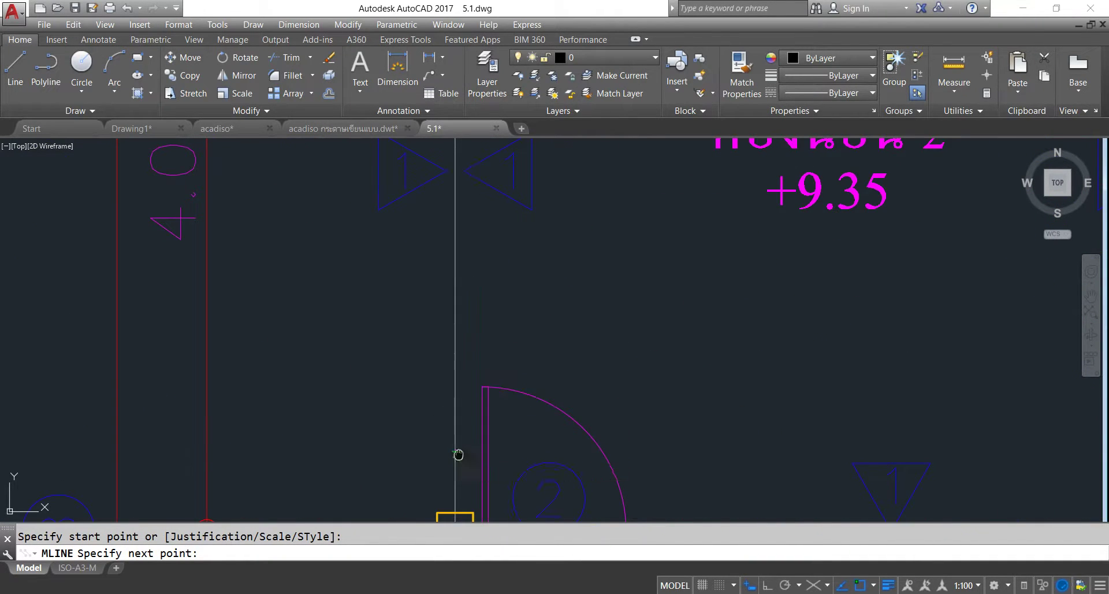
{"action": "middle_click_drag", "start_coordinate": [458, 454], "coordinate": [477, 357]}
{"action": "key", "text": "F8"}
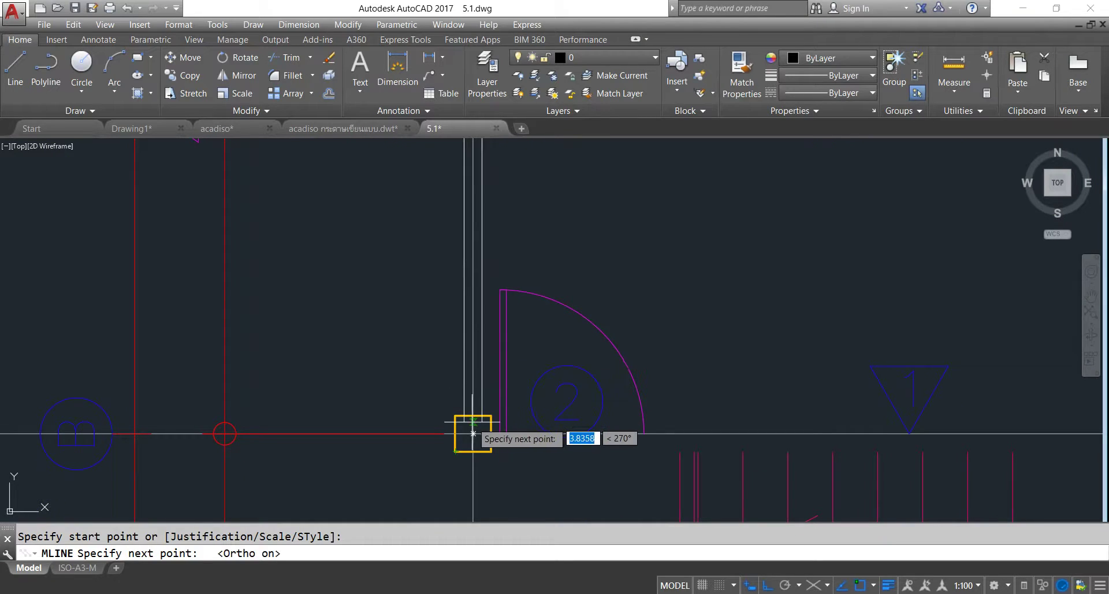
{"action": "left_click", "coordinate": [473, 433]}
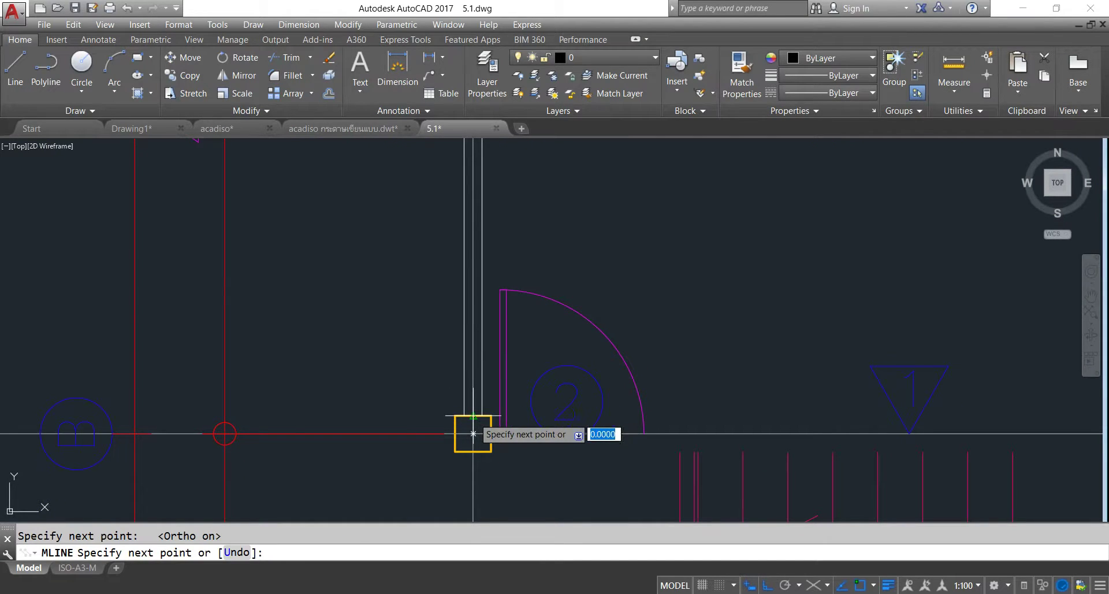
{"action": "key", "text": "Escape"}
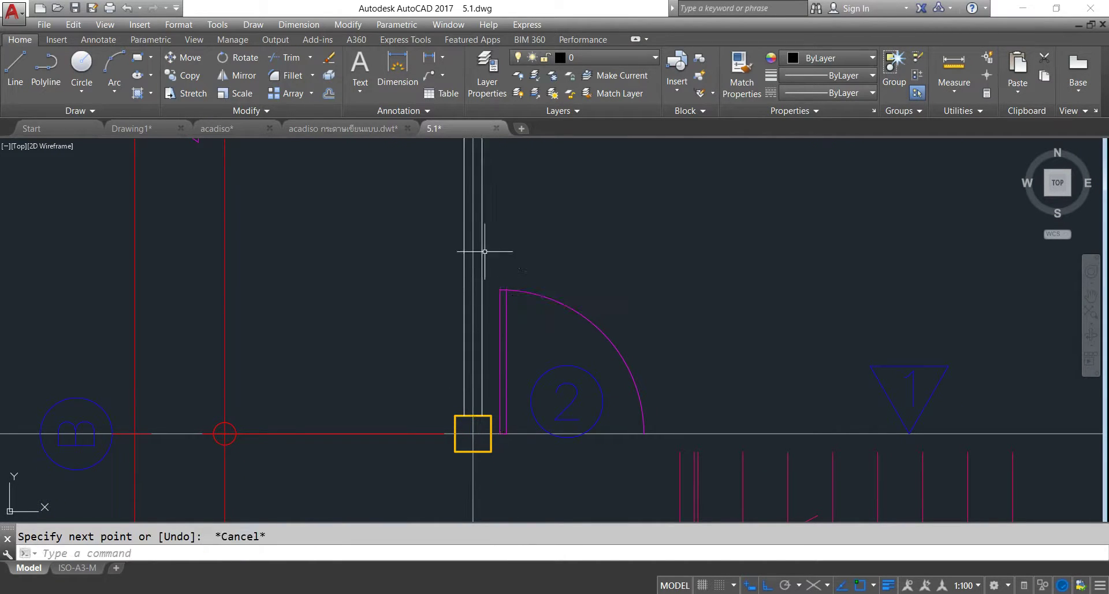
Begin a horizontal wall from the corner column, then cancel it and pan back to the column.
{"action": "scroll", "coordinate": [495, 239], "scroll_direction": "down", "scroll_amount": 4}
{"action": "middle_click_drag", "start_coordinate": [502, 185], "coordinate": [503, 322]}
{"action": "scroll", "coordinate": [478, 225], "scroll_direction": "up", "scroll_amount": 4}
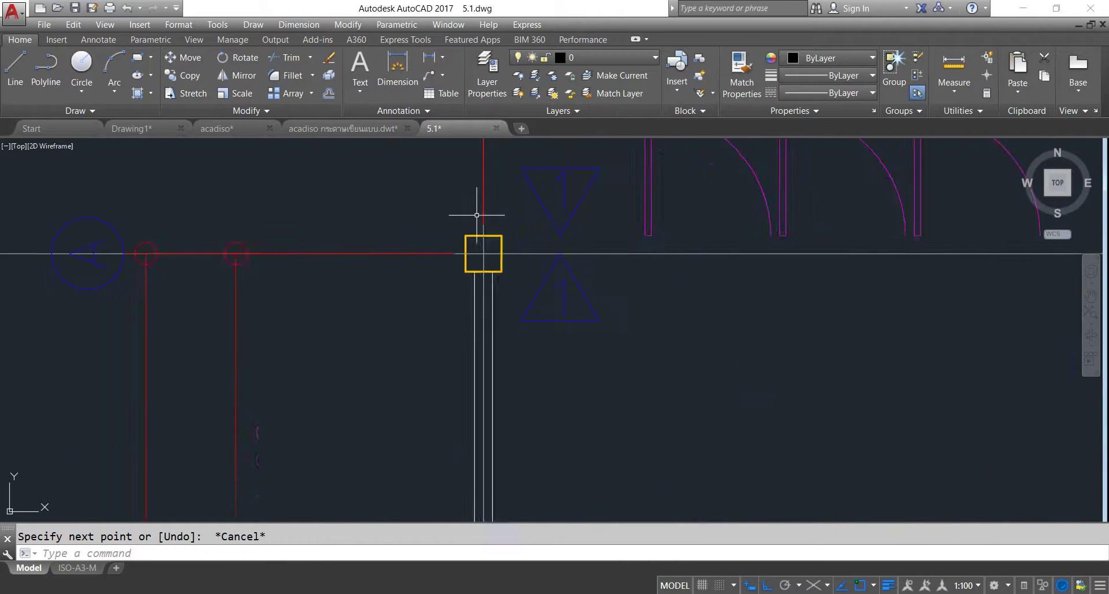
{"action": "scroll", "coordinate": [479, 246], "scroll_direction": "up", "scroll_amount": 4}
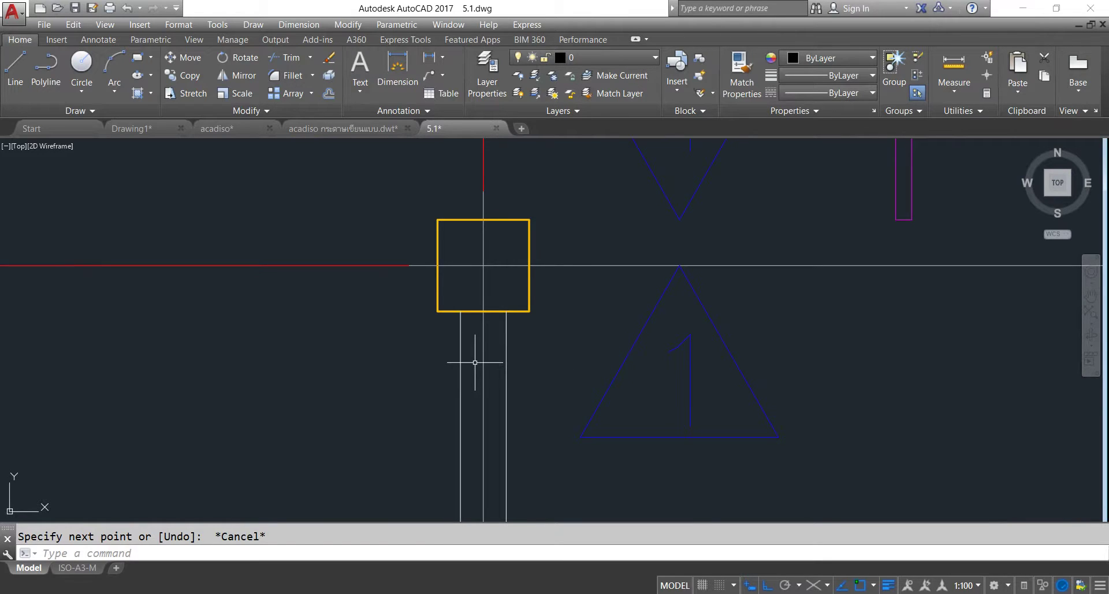
{"action": "key", "text": "Return"}
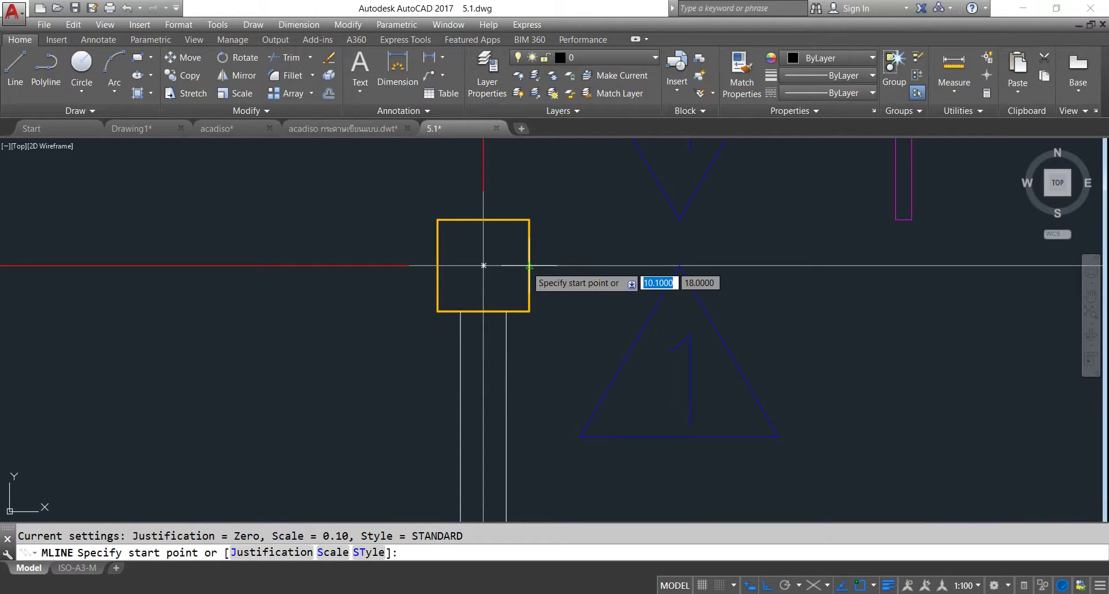
{"action": "left_click", "coordinate": [529, 266]}
{"action": "scroll", "coordinate": [529, 266], "scroll_direction": "down", "scroll_amount": 6}
{"action": "middle_click_drag", "start_coordinate": [805, 283], "coordinate": [595, 283]}
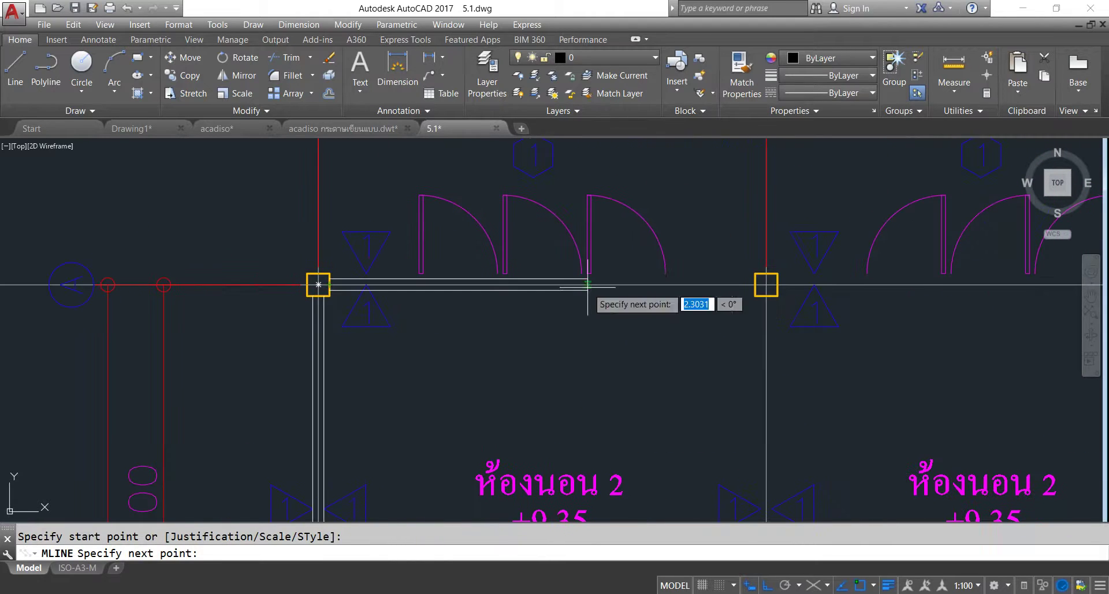
{"action": "scroll", "coordinate": [794, 284], "scroll_direction": "up", "scroll_amount": 3}
{"action": "scroll", "coordinate": [769, 295], "scroll_direction": "down", "scroll_amount": 1}
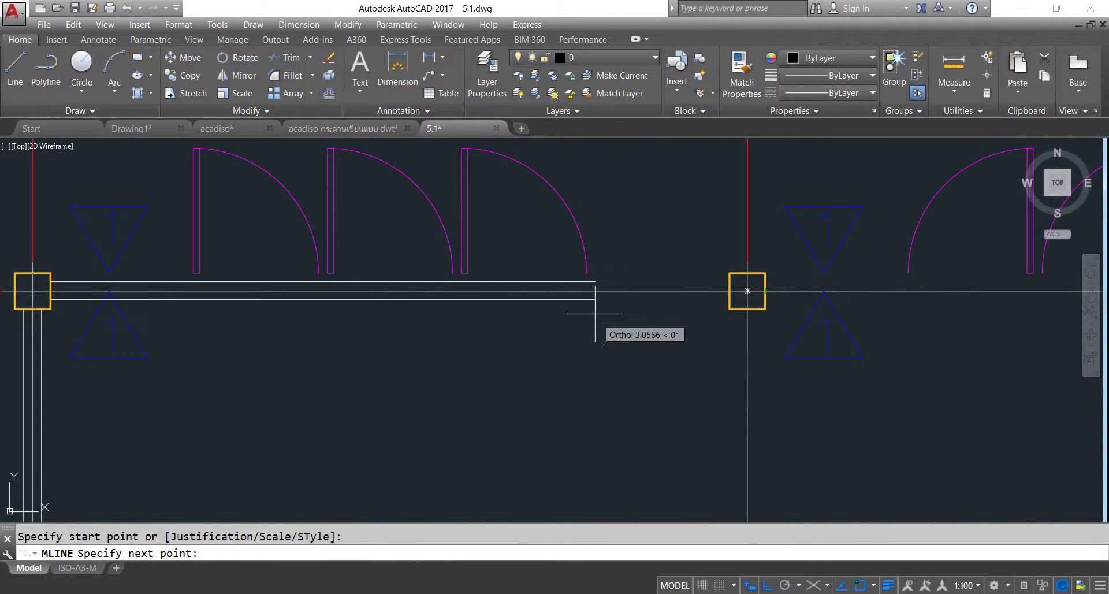
{"action": "scroll", "coordinate": [748, 291], "scroll_direction": "up", "scroll_amount": 4}
{"action": "key", "text": "Escape"}
{"action": "middle_click_drag", "start_coordinate": [458, 329], "coordinate": [859, 327]}
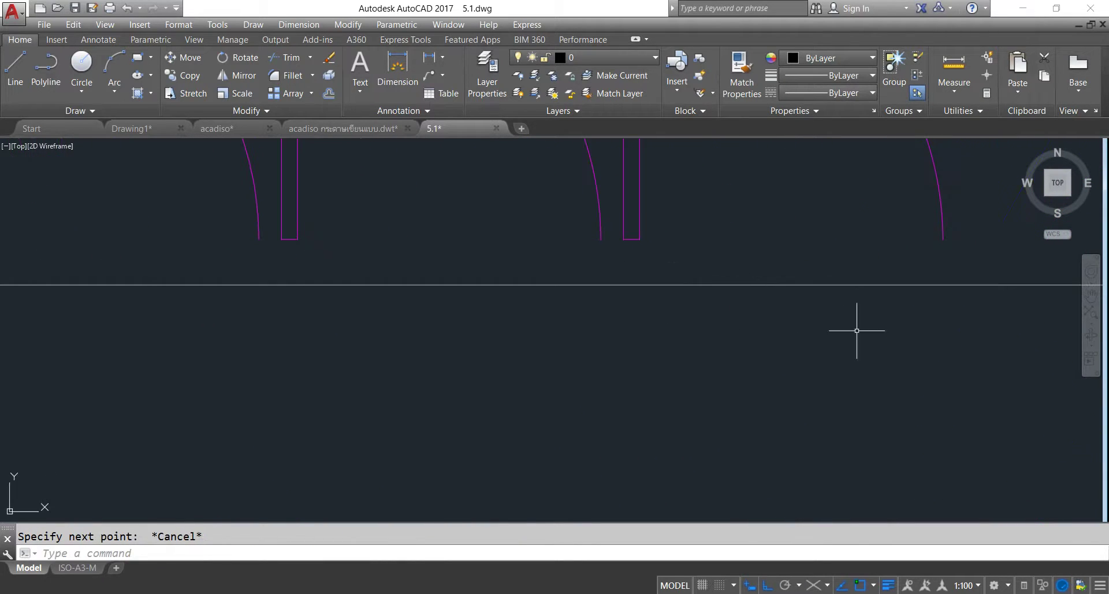
{"action": "scroll", "coordinate": [533, 330], "scroll_direction": "down", "scroll_amount": 4}
{"action": "middle_click_drag", "start_coordinate": [284, 357], "coordinate": [429, 360]}
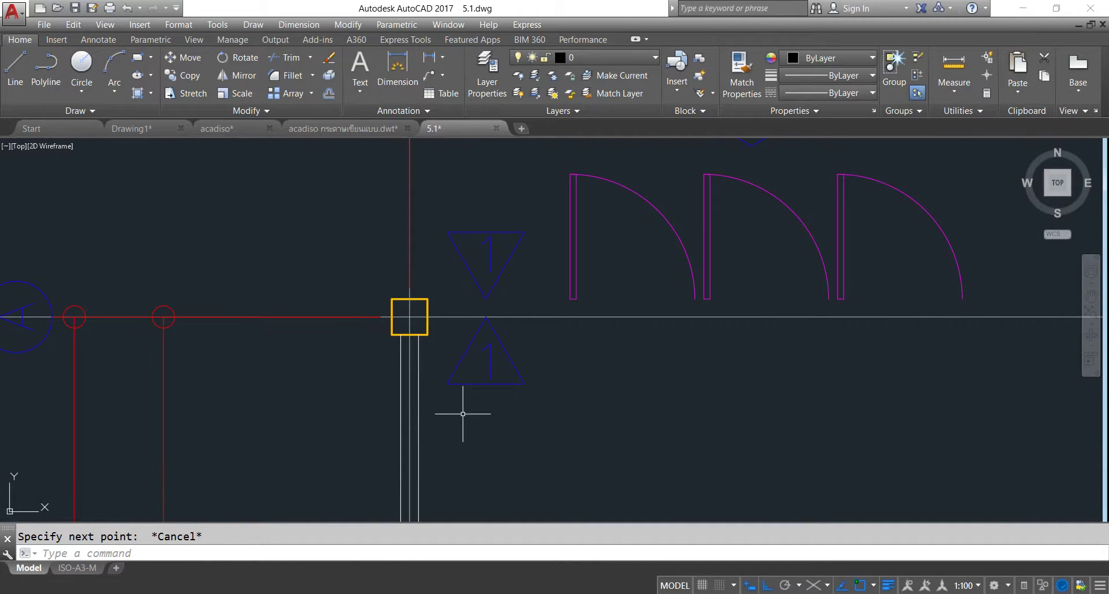
Draw a trial multiline wall with Top justification from the column to the next column.
{"action": "key", "text": "Return"}
{"action": "left_click", "coordinate": [261, 553]}
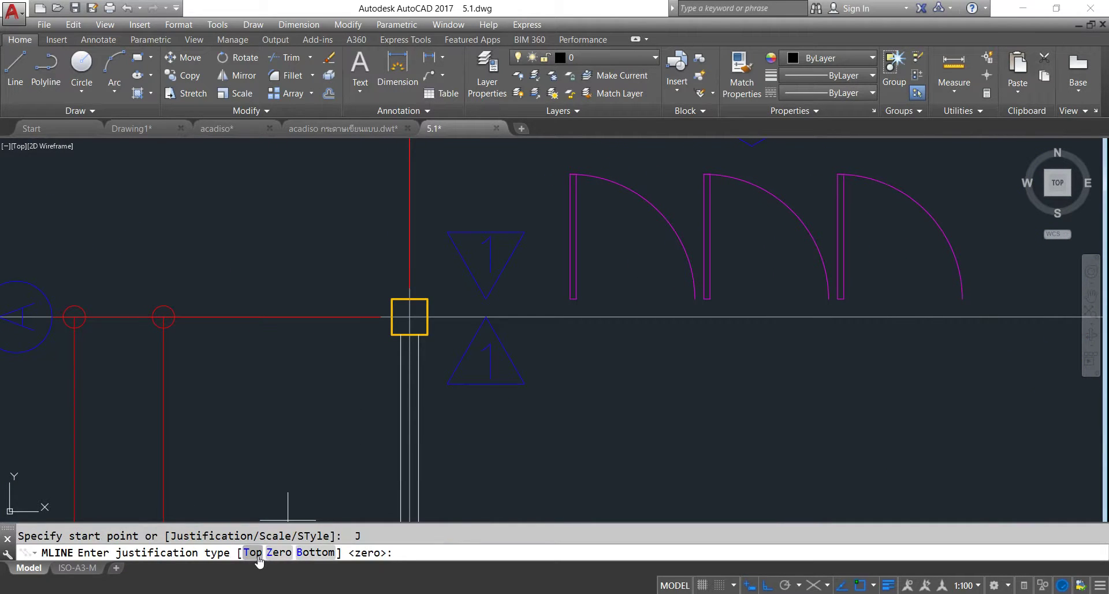
{"action": "left_click", "coordinate": [253, 553]}
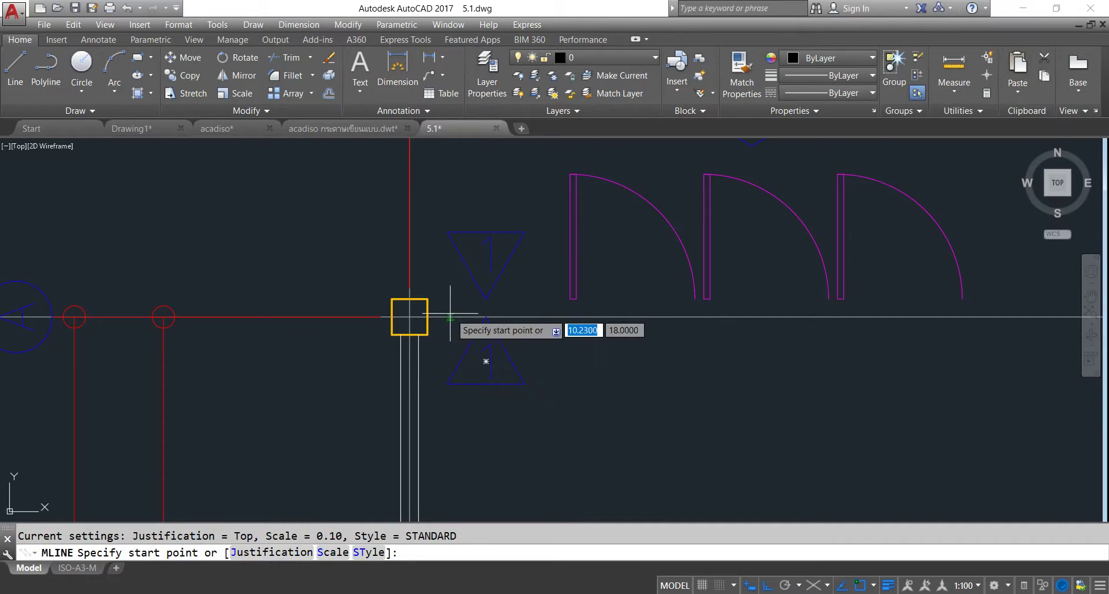
{"action": "scroll", "coordinate": [409, 316], "scroll_direction": "up", "scroll_amount": 4}
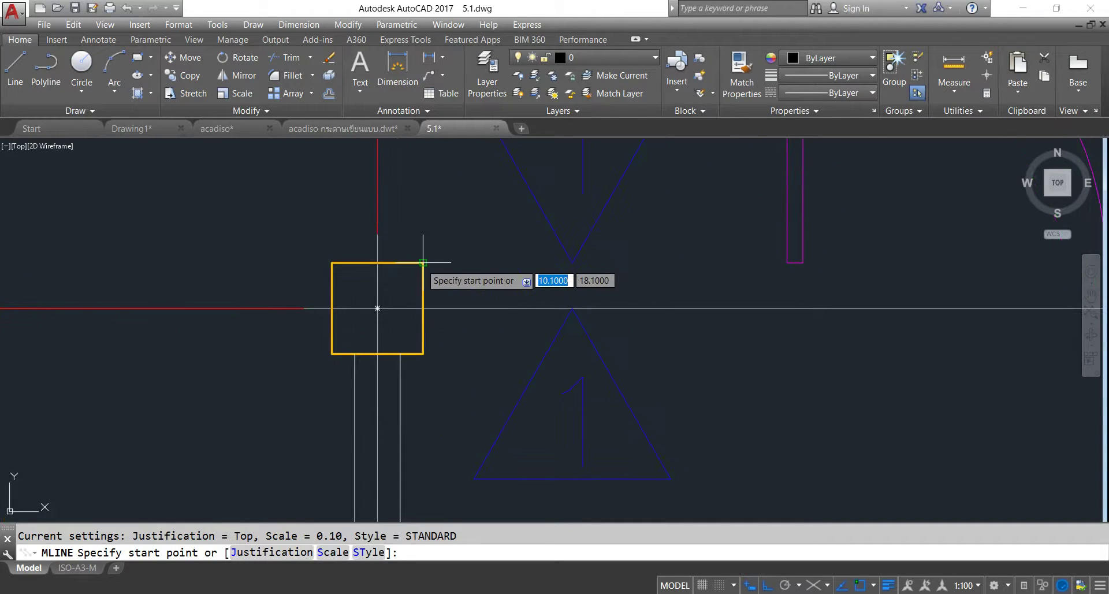
{"action": "left_click", "coordinate": [377, 308]}
{"action": "scroll", "coordinate": [520, 266], "scroll_direction": "down", "scroll_amount": 5}
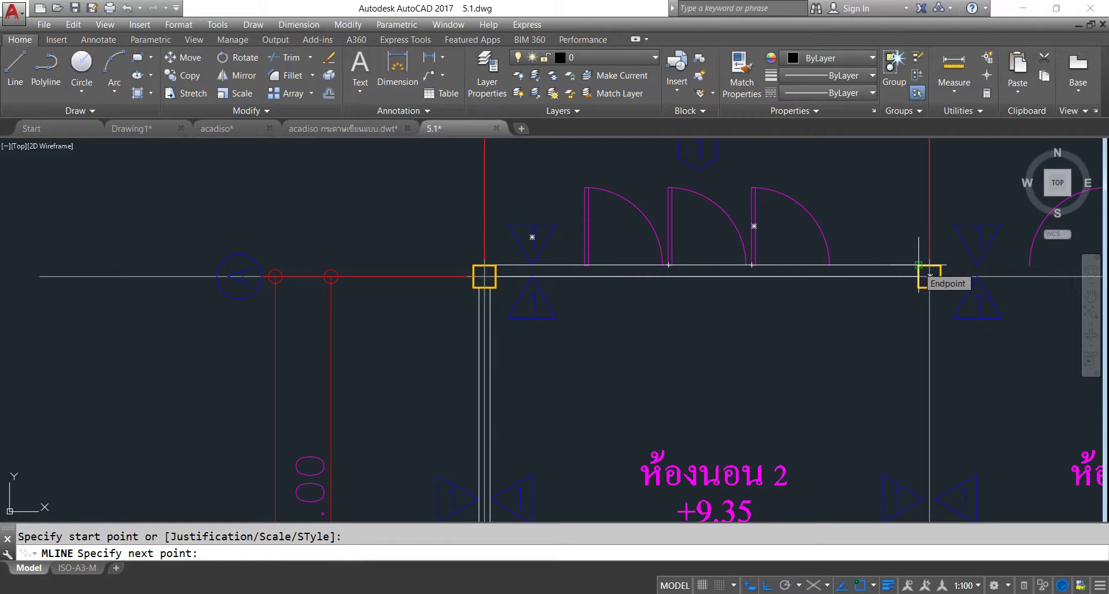
{"action": "left_click", "coordinate": [918, 266]}
{"action": "key", "text": "Escape"}
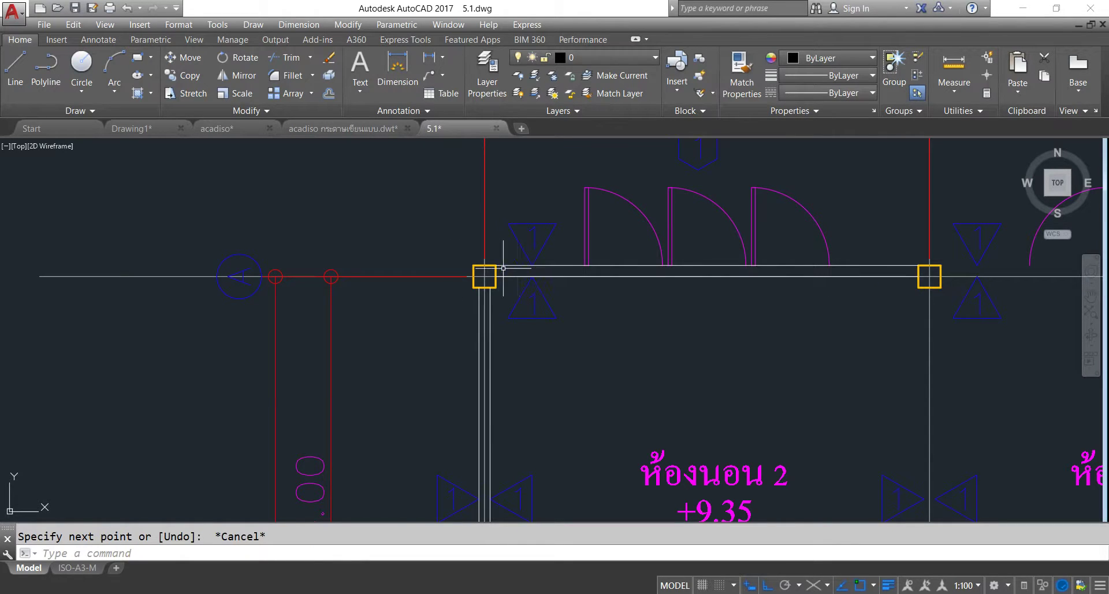
Delete the horizontal and vertical trial multilines and zoom out to the full floor plan.
{"action": "scroll", "coordinate": [507, 261], "scroll_direction": "up", "scroll_amount": 4}
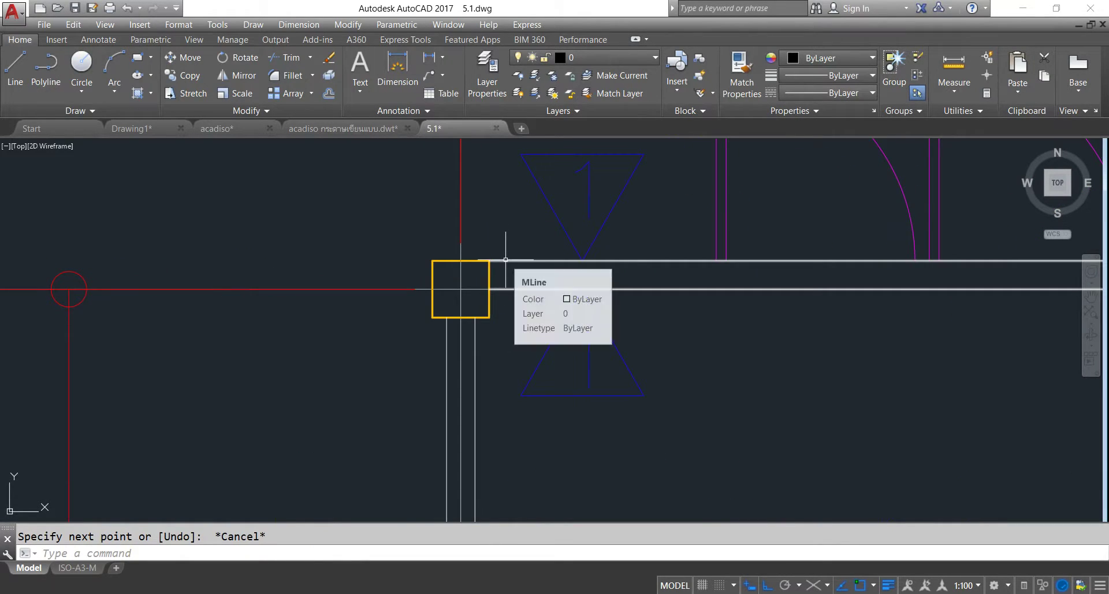
{"action": "left_click", "coordinate": [505, 260]}
{"action": "key", "text": "Delete"}
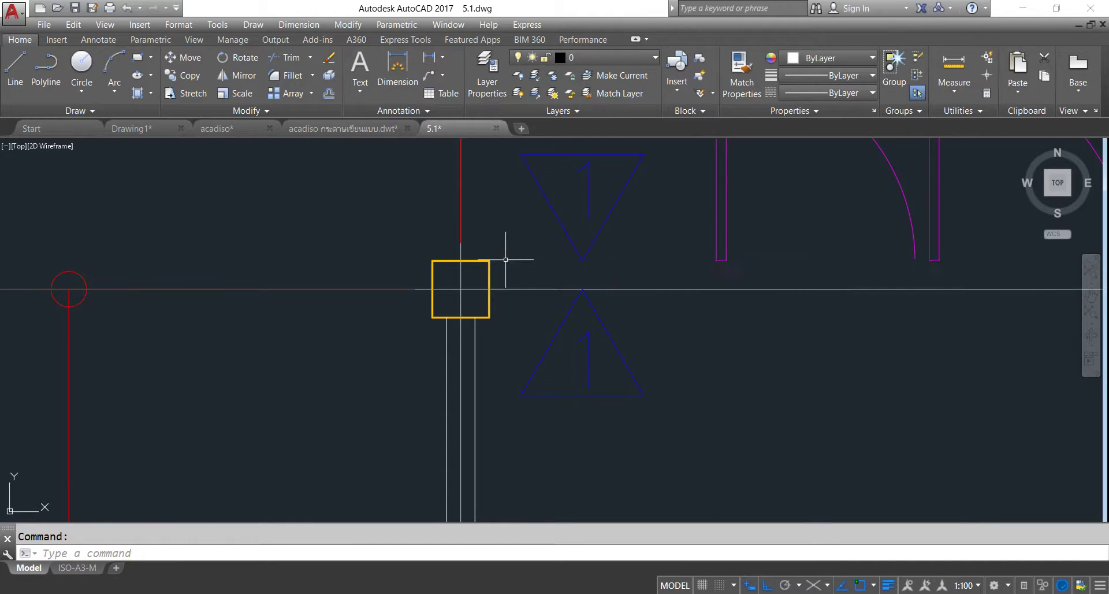
{"action": "left_click", "coordinate": [475, 331]}
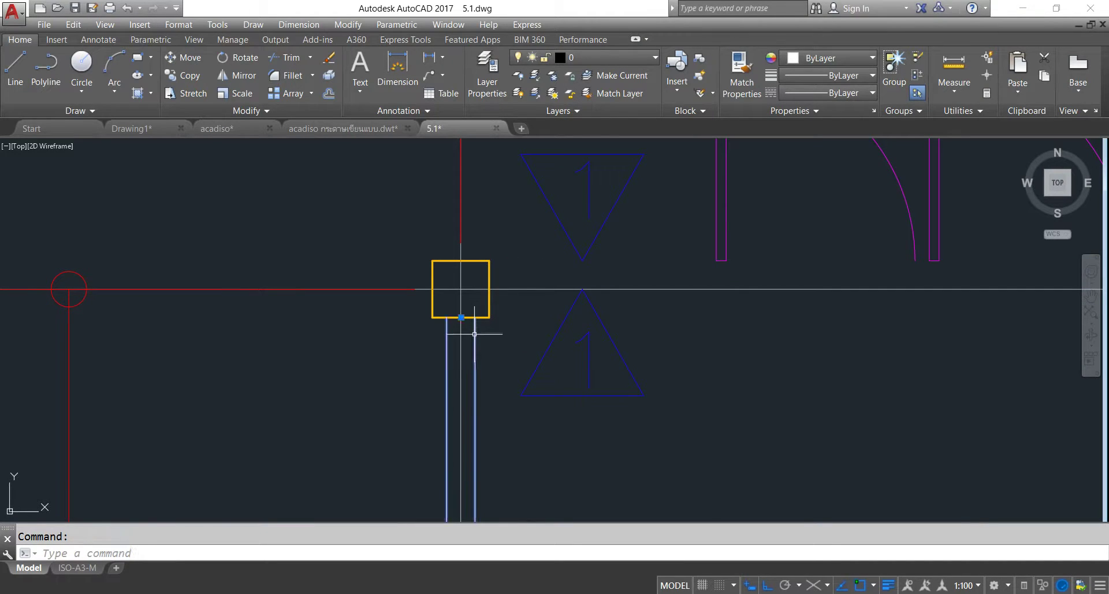
{"action": "key", "text": "Delete"}
{"action": "scroll", "coordinate": [479, 333], "scroll_direction": "down", "scroll_amount": 5}
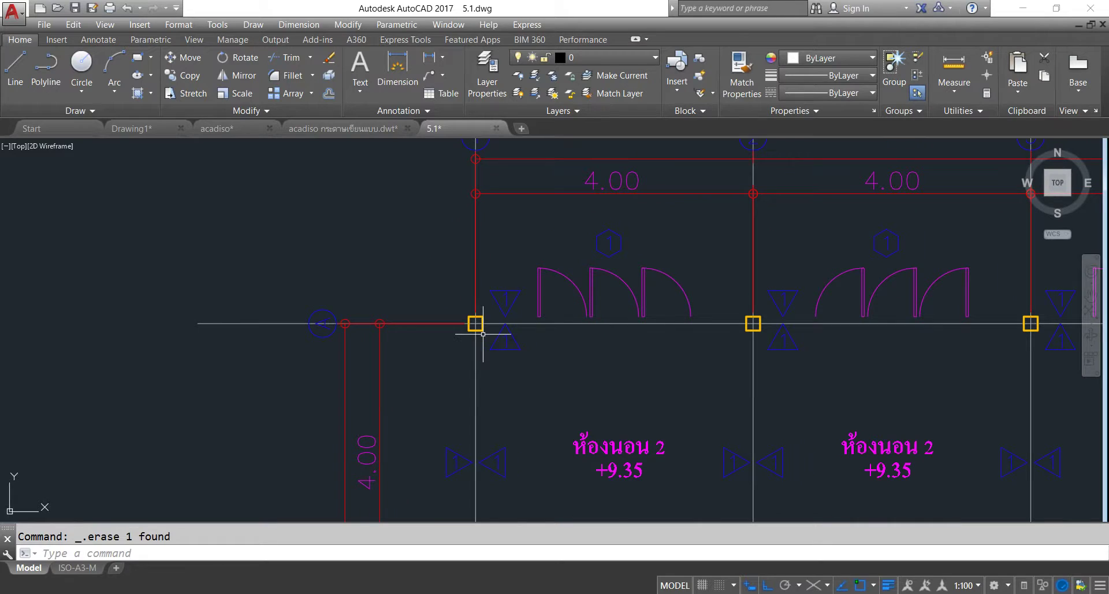
{"action": "scroll", "coordinate": [483, 334], "scroll_direction": "down", "scroll_amount": 5}
{"action": "scroll", "coordinate": [601, 393], "scroll_direction": "down", "scroll_amount": 2}
{"action": "middle_click_drag", "start_coordinate": [587, 323], "coordinate": [586, 253]}
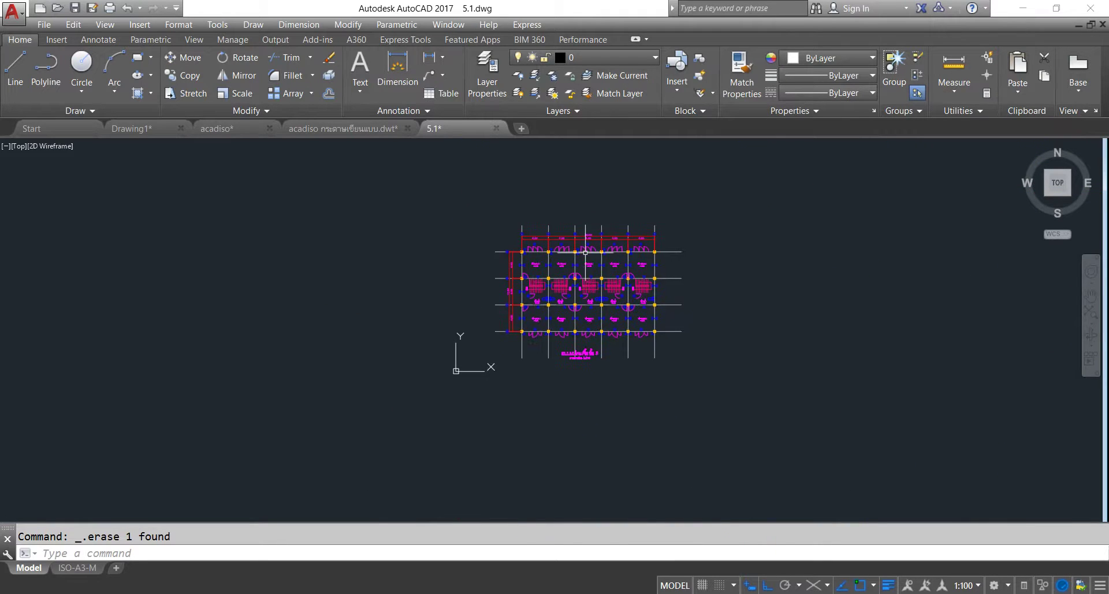
{"action": "scroll", "coordinate": [606, 254], "scroll_direction": "up", "scroll_amount": 5}
{"action": "scroll", "coordinate": [646, 285], "scroll_direction": "down", "scroll_amount": 3}
{"action": "middle_click_drag", "start_coordinate": [646, 285], "coordinate": [645, 272]}
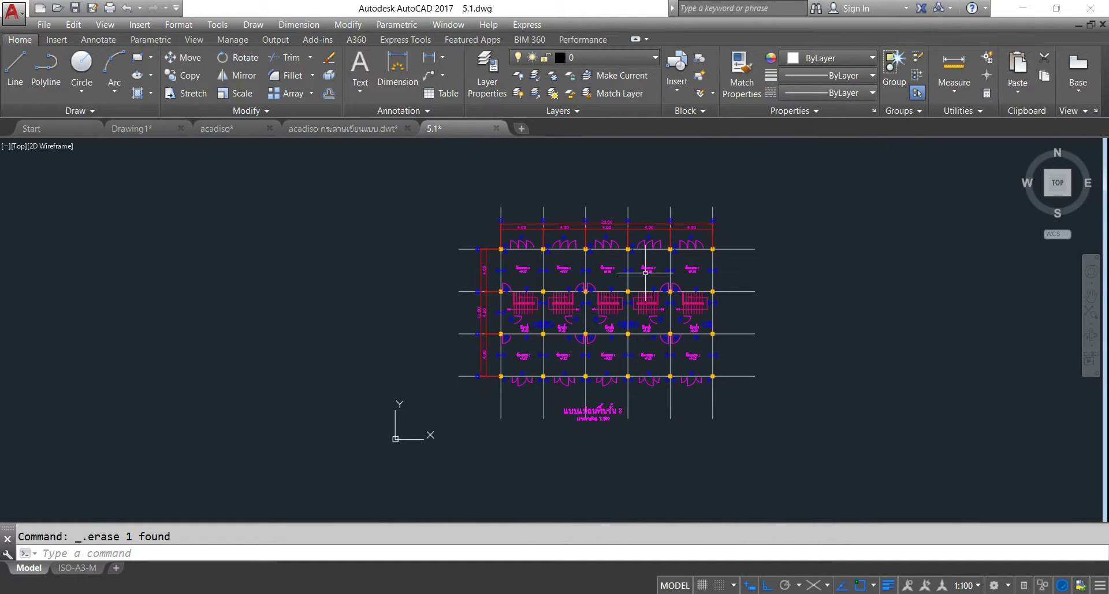
Switch to the blank acadiso template drawing and start the Polygon command from the Draw menu.
{"action": "left_click", "coordinate": [344, 130]}
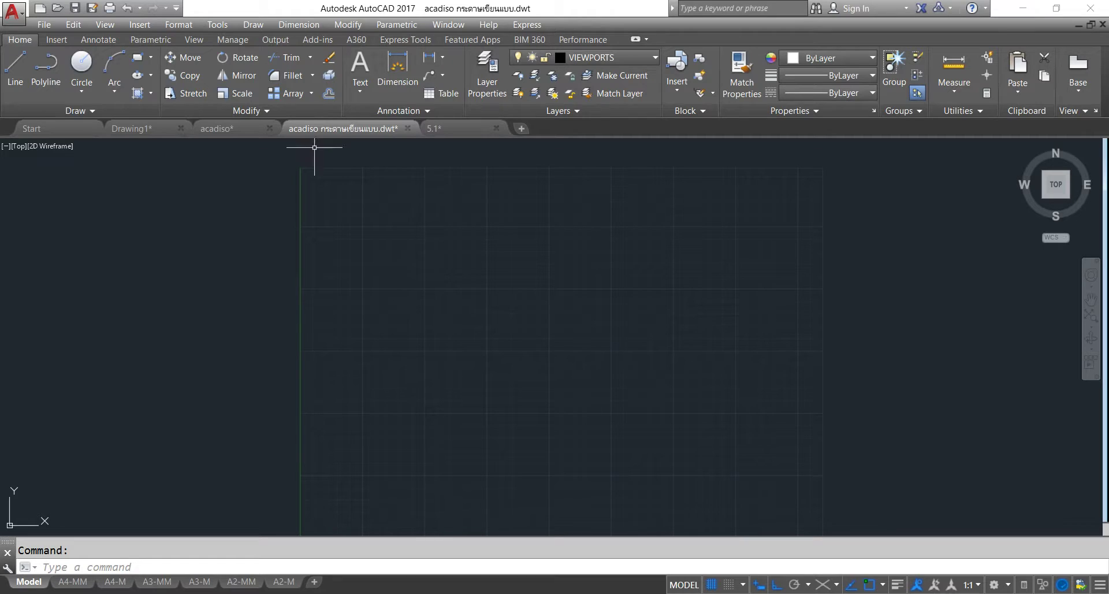
{"action": "left_click", "coordinate": [148, 61]}
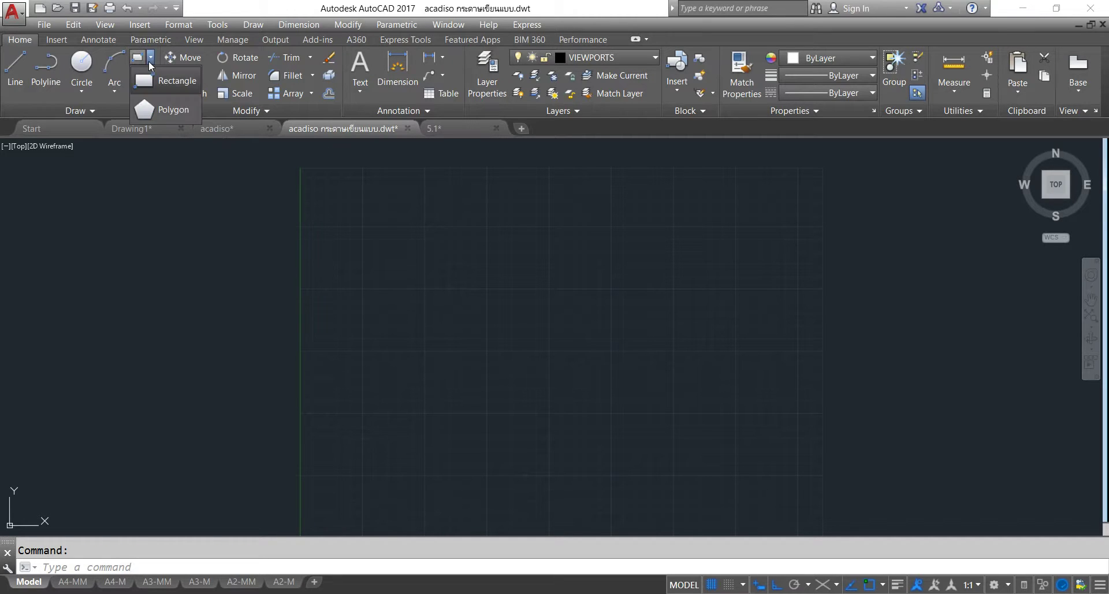
{"action": "left_click", "coordinate": [246, 23]}
{"action": "left_click", "coordinate": [251, 23]}
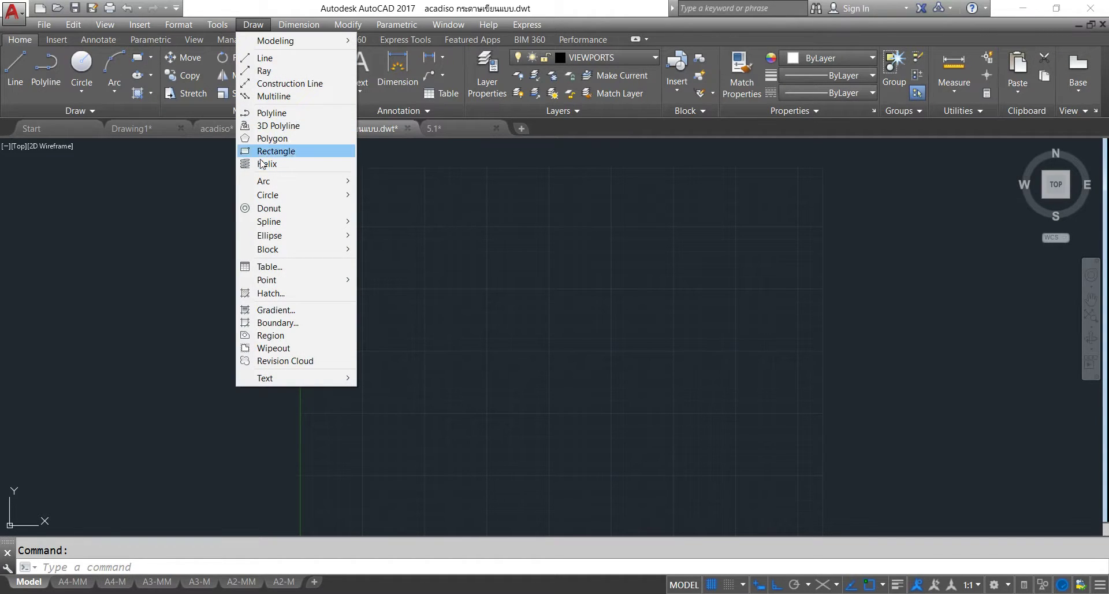
{"action": "left_click", "coordinate": [281, 142]}
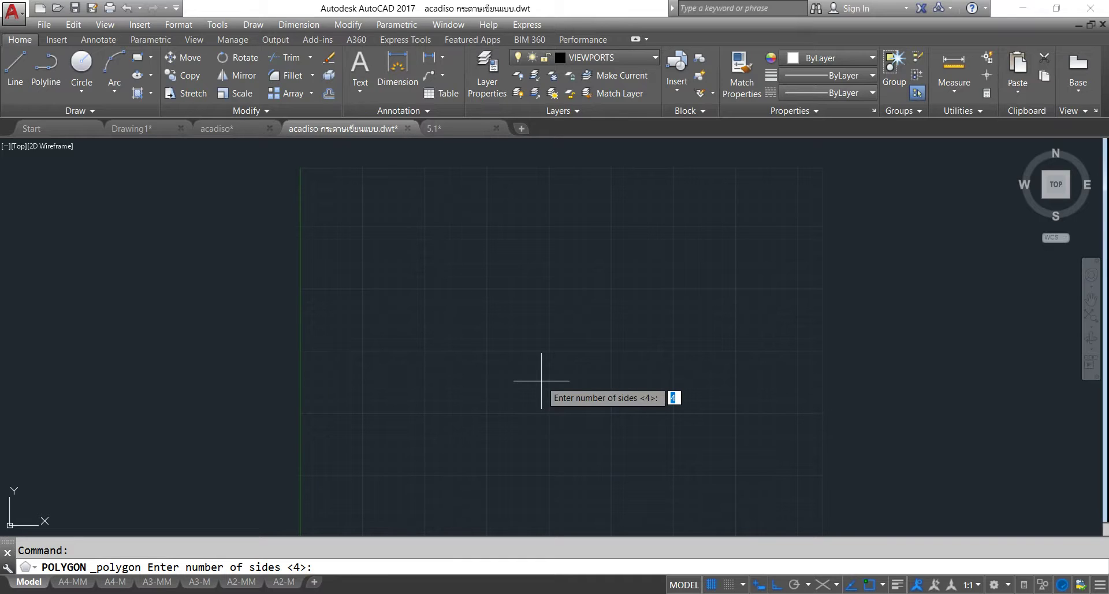
Draw a 4-sided polygon inscribed in a radius-50 circle near the sheet centre.
{"action": "type", "text": "4"}
{"action": "key", "text": "Return"}
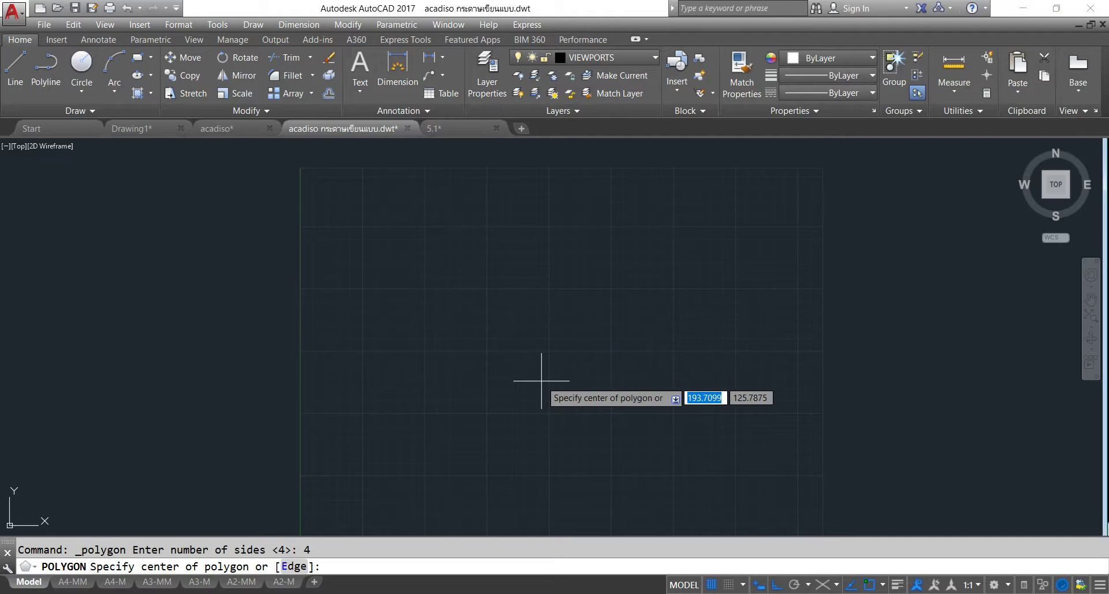
{"action": "left_click", "coordinate": [540, 308]}
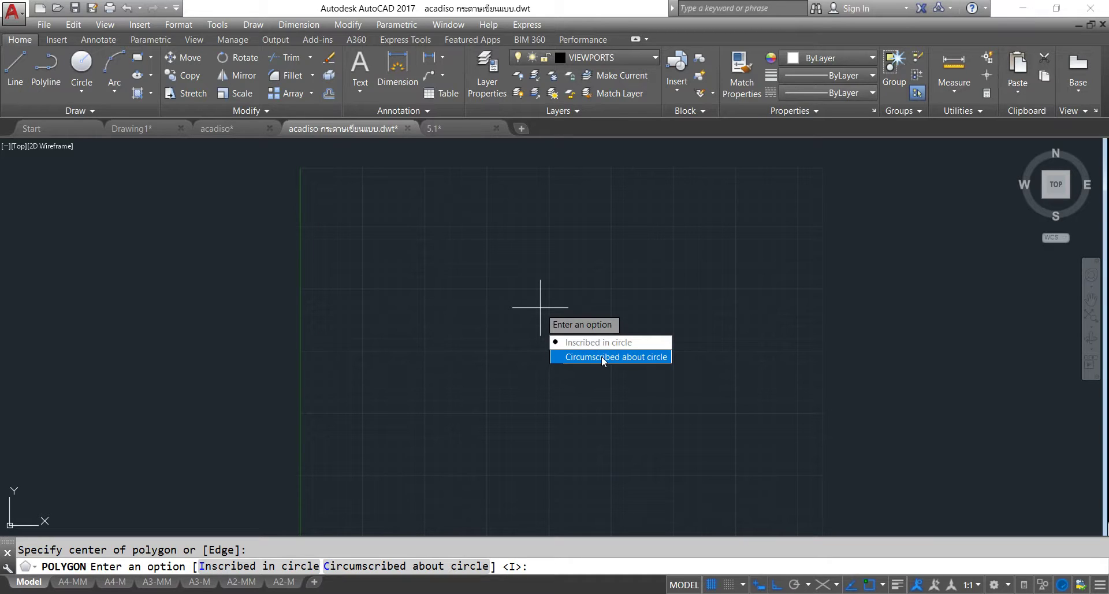
{"action": "left_click", "coordinate": [574, 346]}
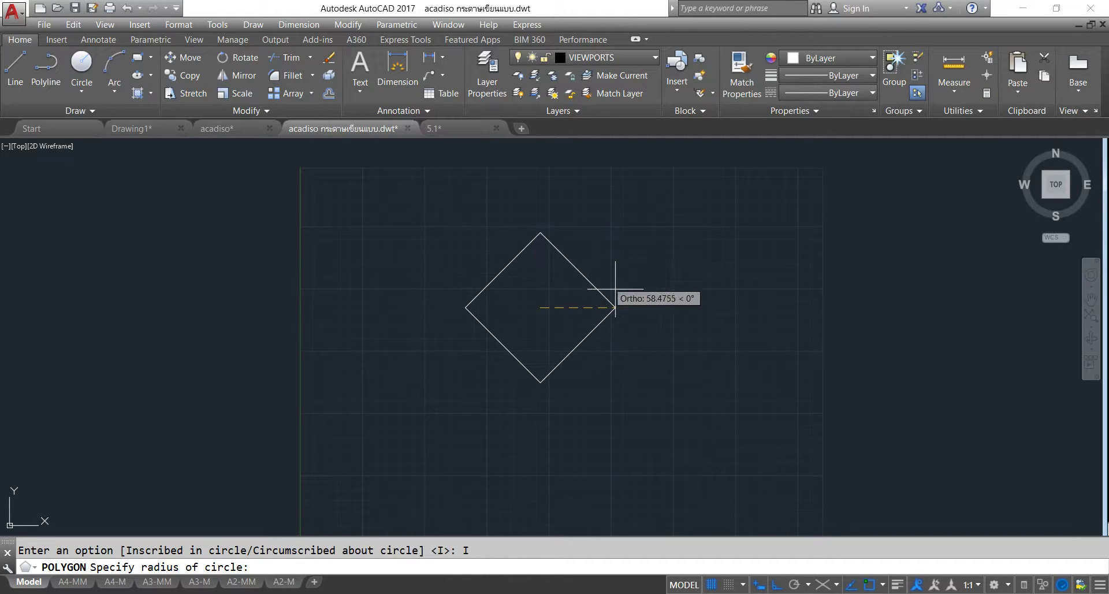
{"action": "type", "text": "50"}
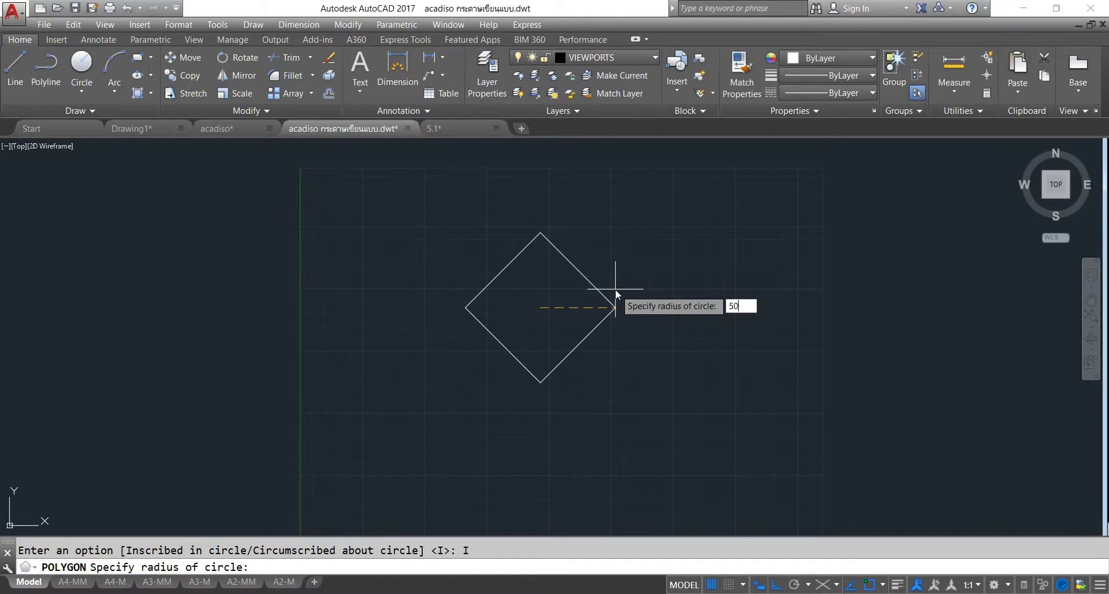
{"action": "key", "text": "Return"}
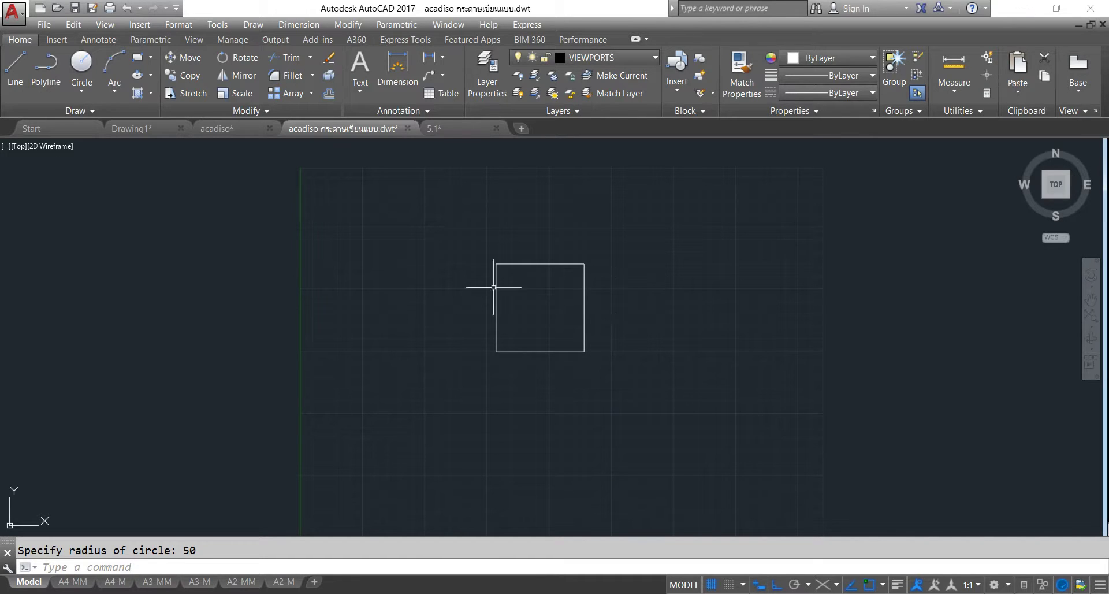
{"action": "key", "text": "Return"}
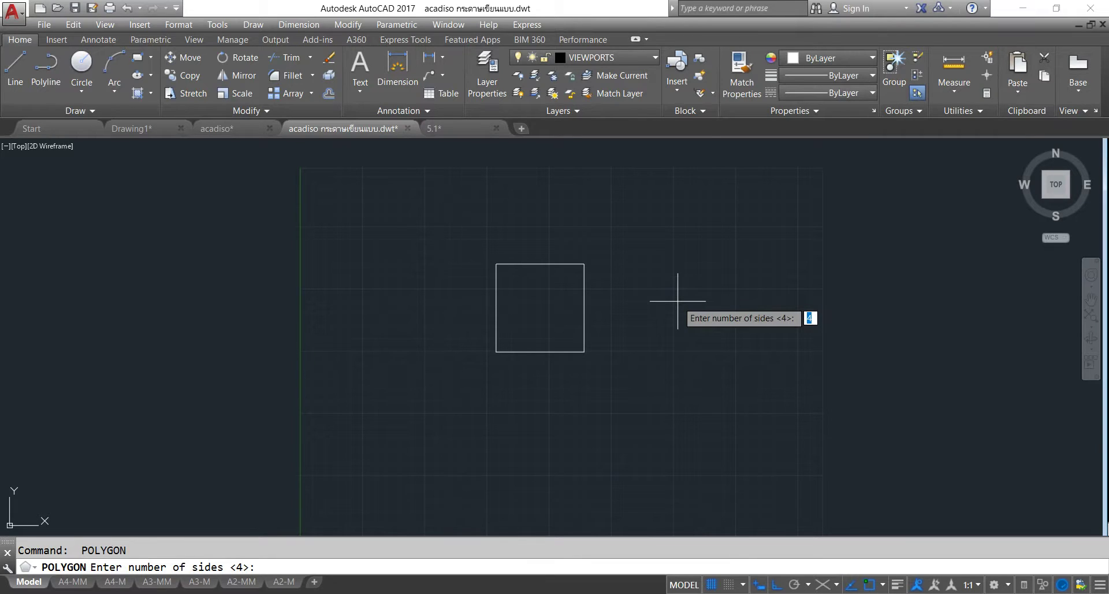
Draw a second 4-sided polygon circumscribed about a radius-50 circle, right of the first.
{"action": "key", "text": "Return"}
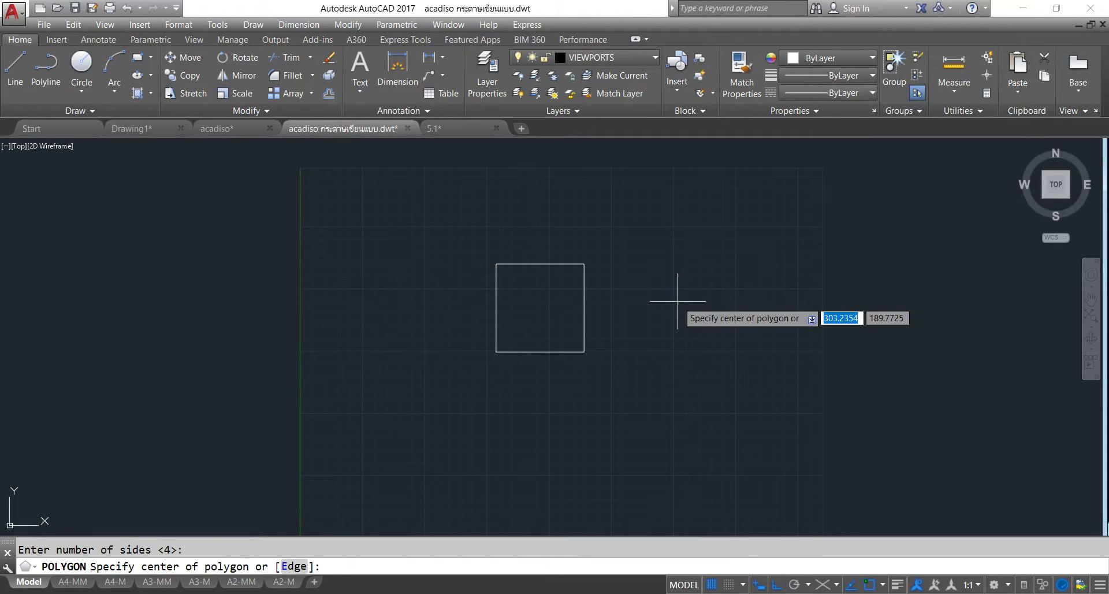
{"action": "left_click", "coordinate": [719, 302]}
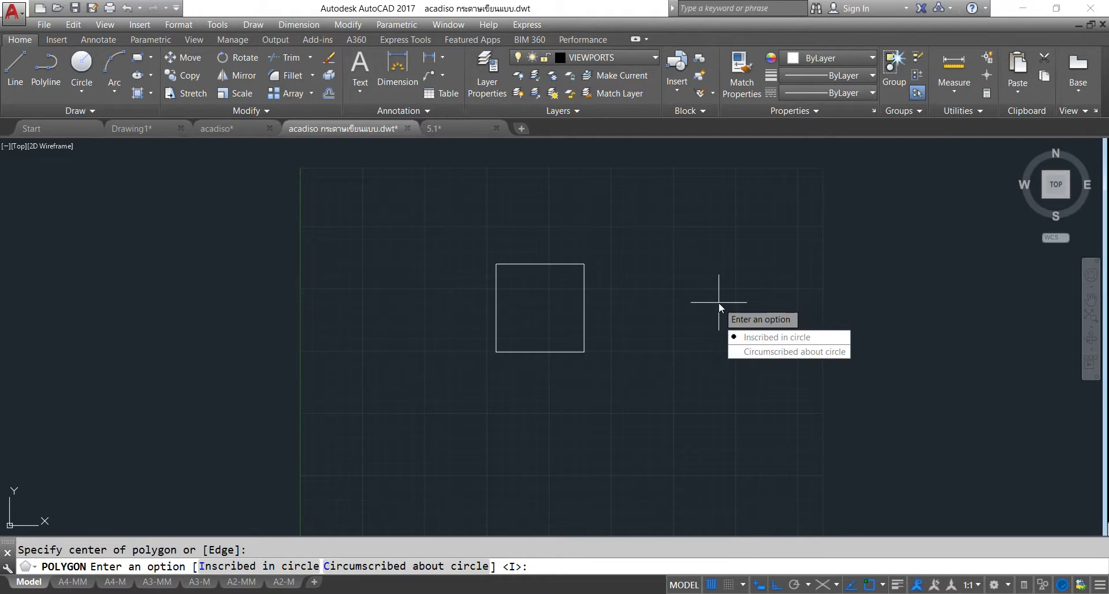
{"action": "left_click", "coordinate": [754, 353]}
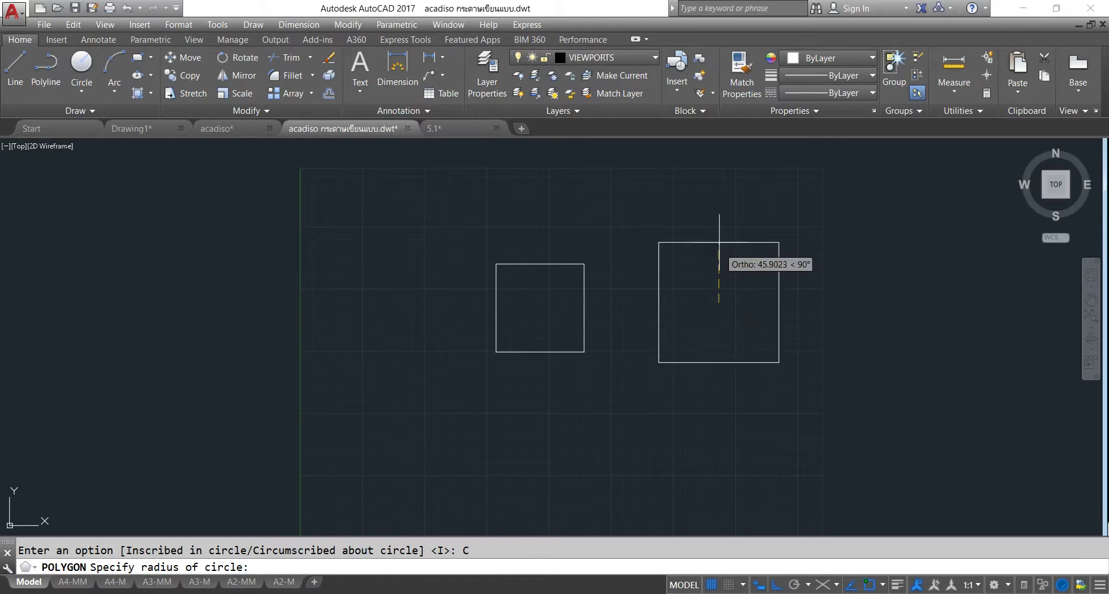
{"action": "type", "text": "50"}
{"action": "key", "text": "Return"}
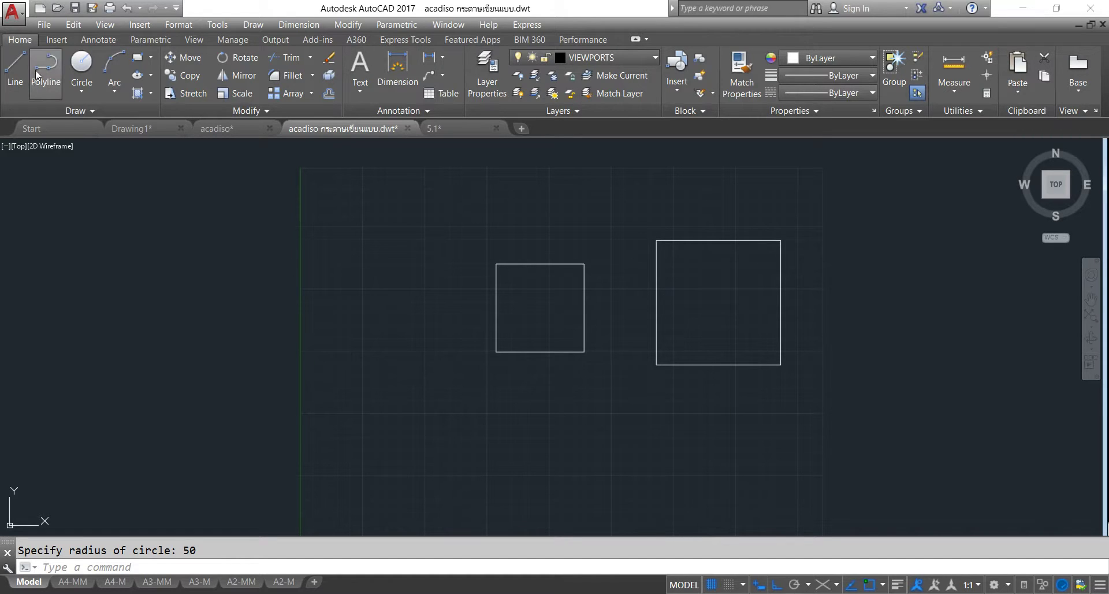
{"action": "left_click", "coordinate": [81, 64]}
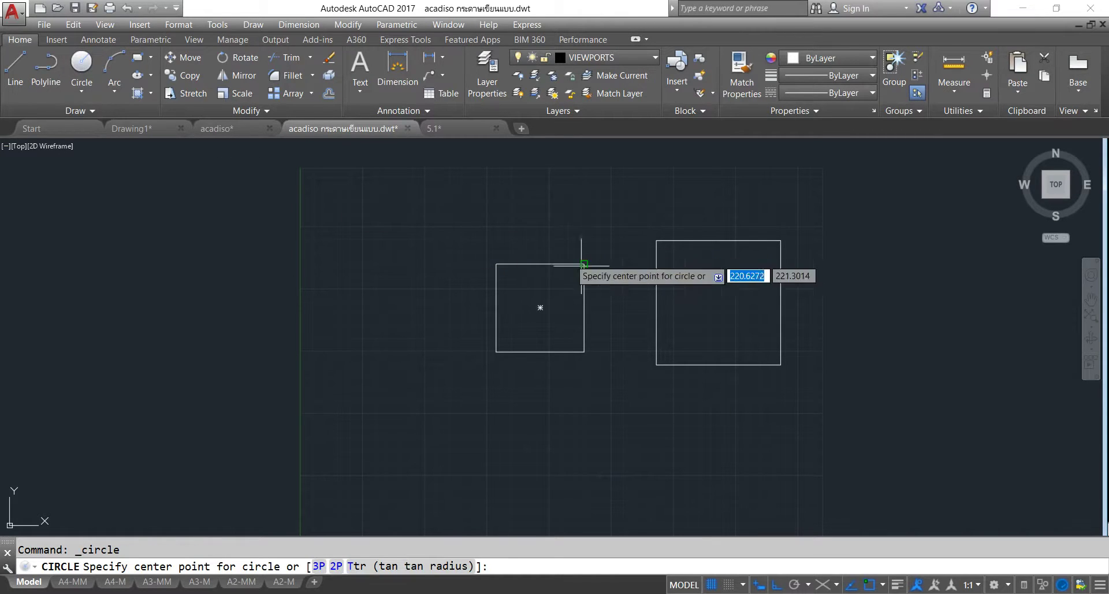
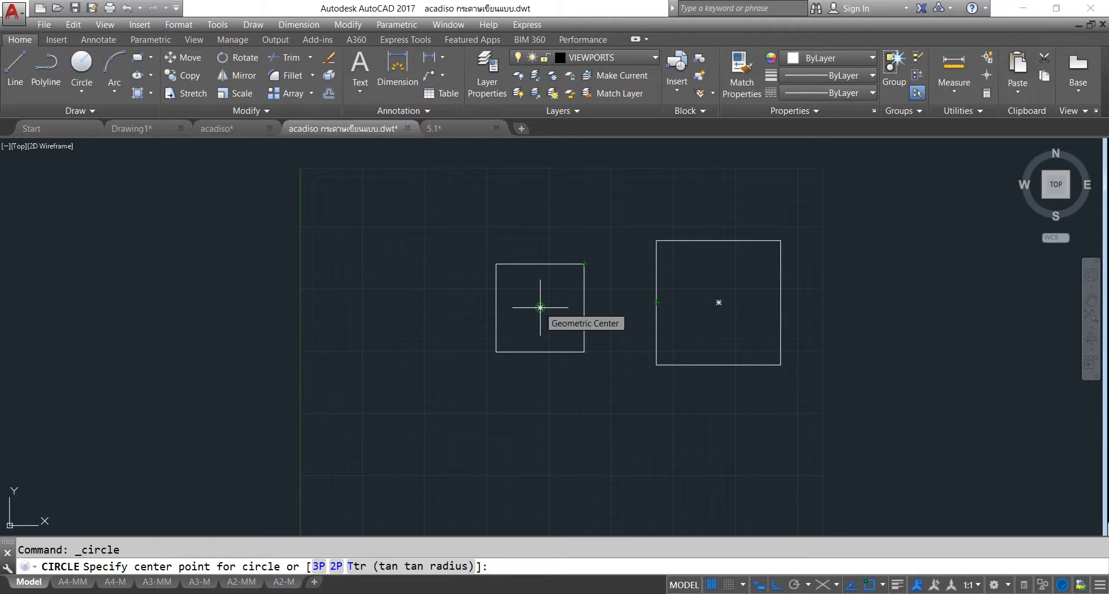
Cancel the unfinished circle and make DIM the current layer.
{"action": "key", "text": "Escape"}
{"action": "left_click", "coordinate": [653, 59]}
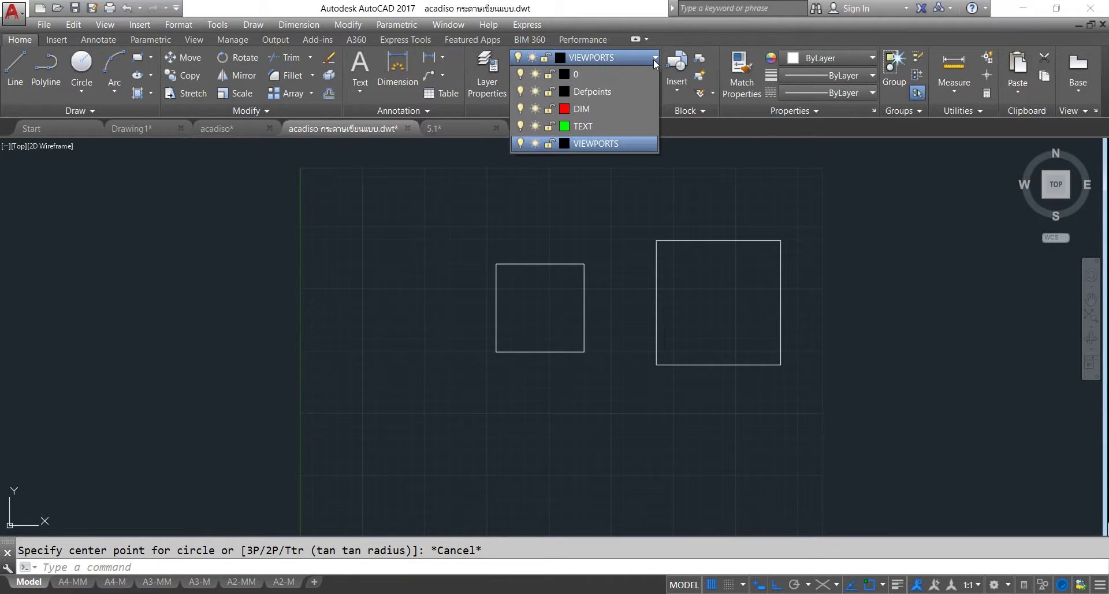
{"action": "left_click", "coordinate": [592, 108]}
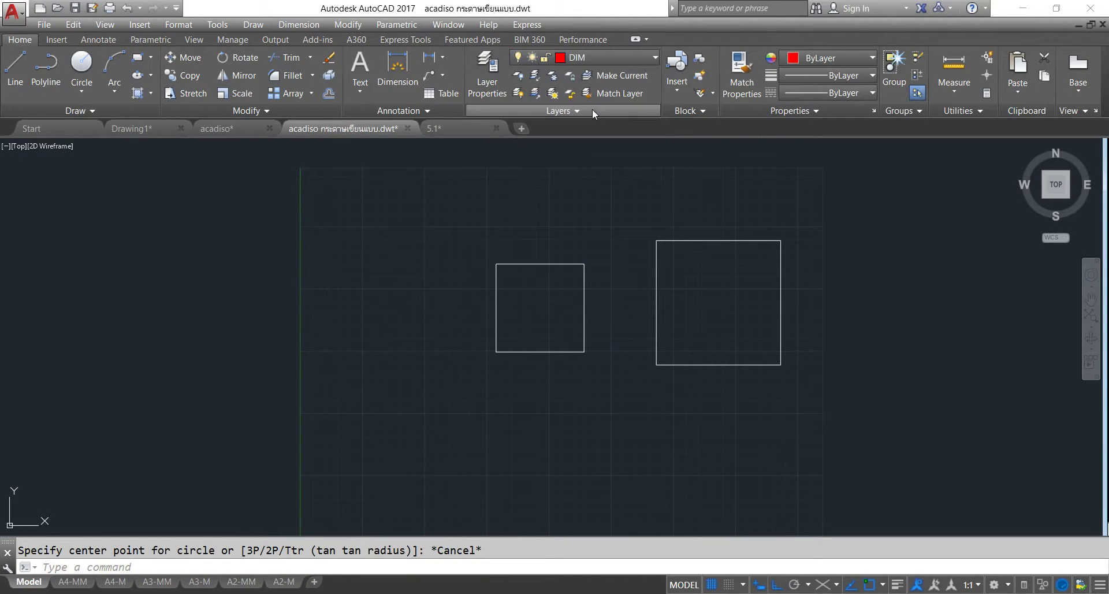
Draw two radius-50 circles, centred on the left and right squares.
{"action": "left_click", "coordinate": [81, 65]}
{"action": "left_click", "coordinate": [539, 307]}
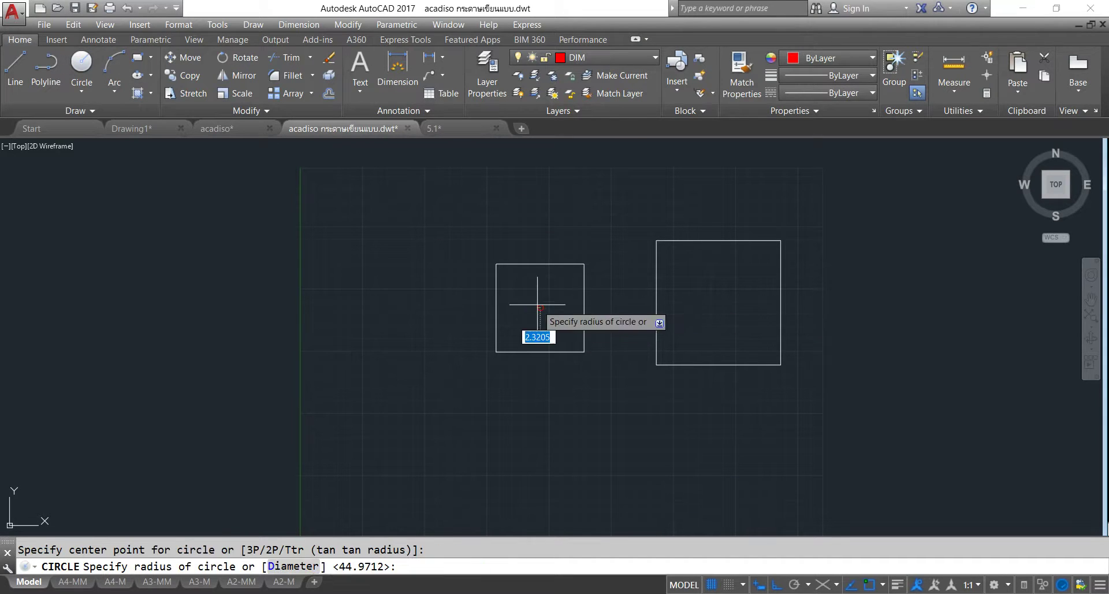
{"action": "type", "text": "50"}
{"action": "key", "text": "Return"}
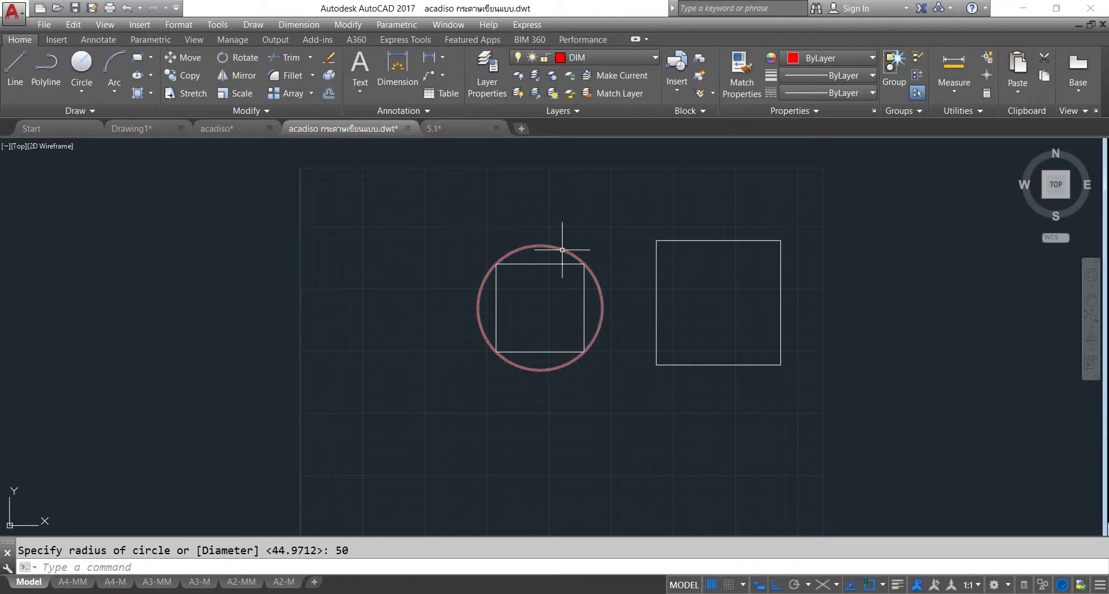
{"action": "key", "text": "Return"}
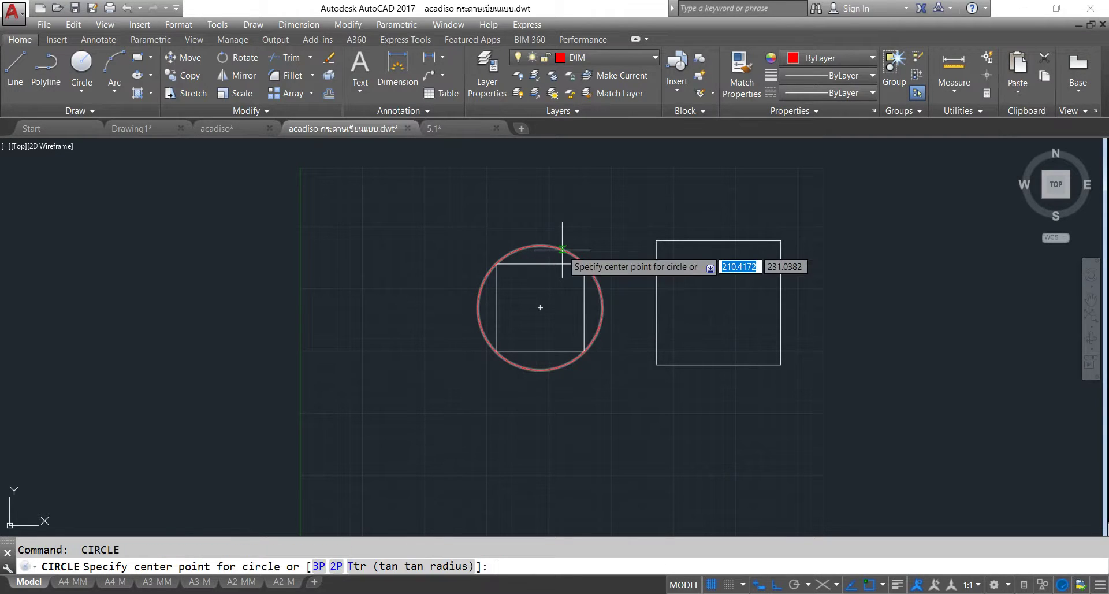
{"action": "left_click", "coordinate": [719, 302]}
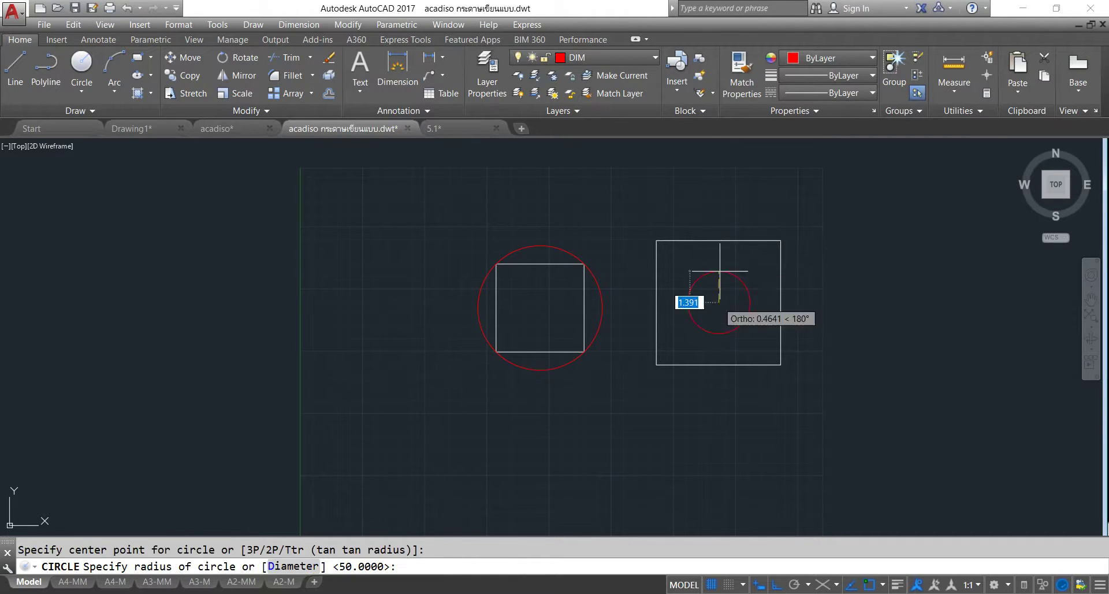
{"action": "type", "text": "50"}
{"action": "key", "text": "Return"}
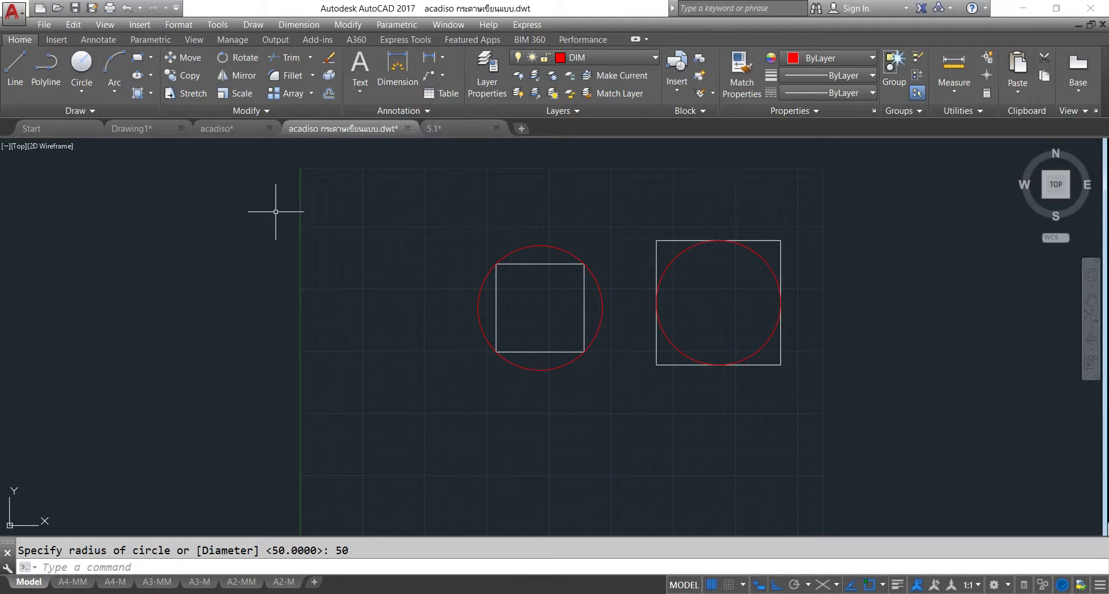
{"action": "scroll", "coordinate": [578, 235], "scroll_direction": "down", "scroll_amount": 2}
{"action": "middle_click_drag", "start_coordinate": [578, 235], "coordinate": [522, 215]}
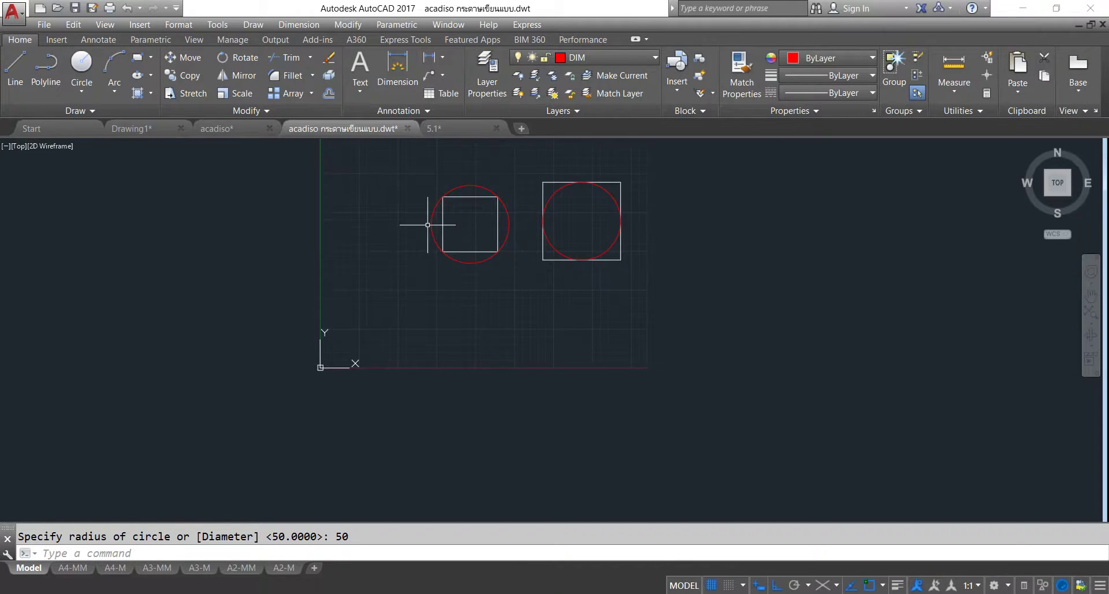
{"action": "middle_click_drag", "start_coordinate": [434, 228], "coordinate": [495, 247]}
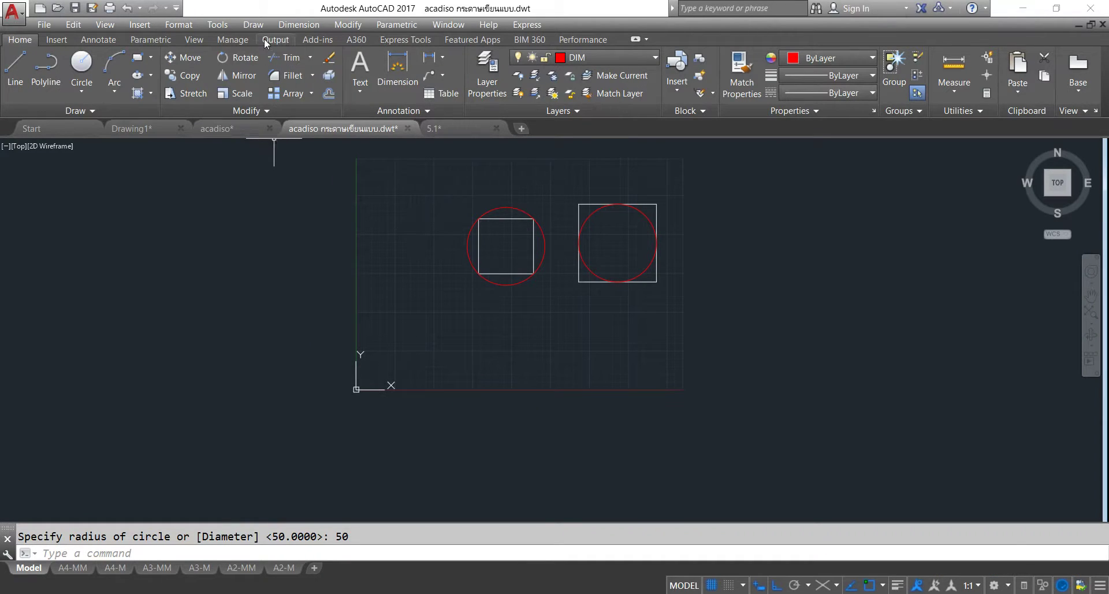
{"action": "left_click", "coordinate": [253, 24]}
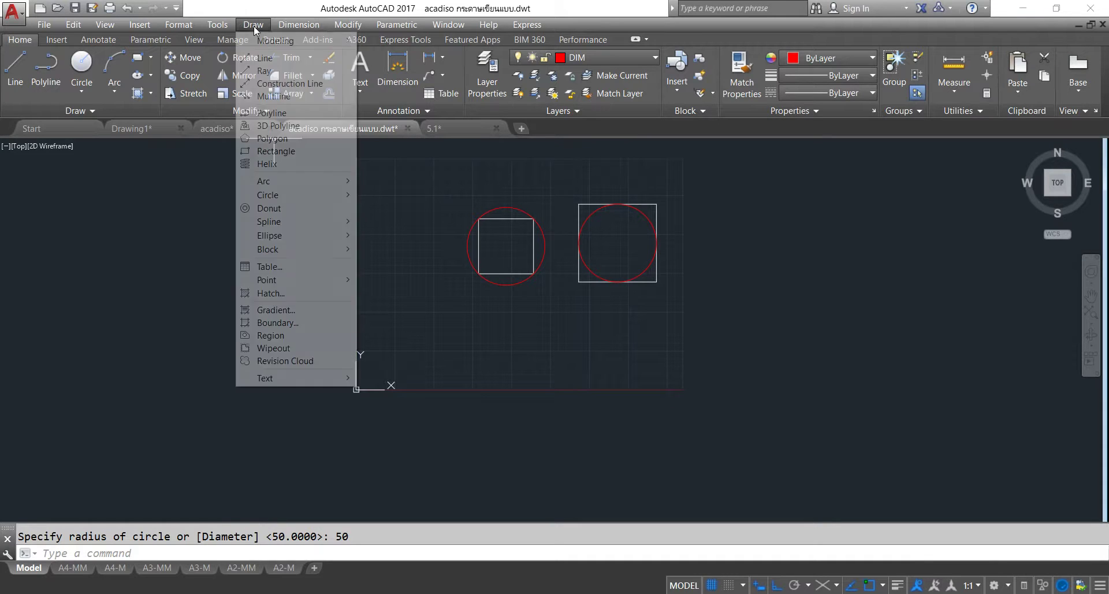
{"action": "left_click", "coordinate": [265, 138]}
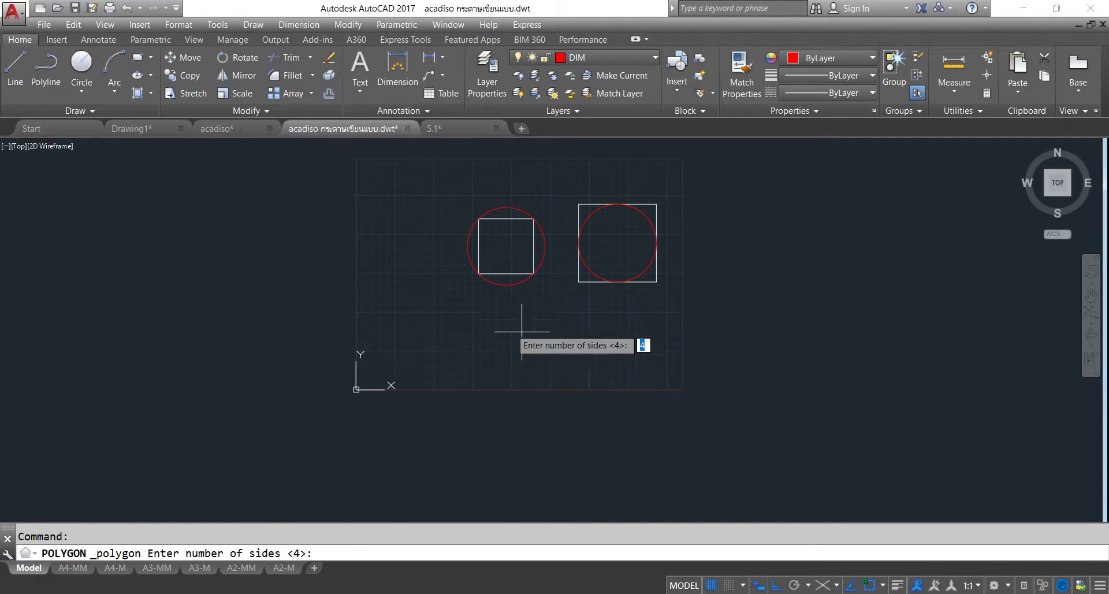
{"action": "key", "text": "Return"}
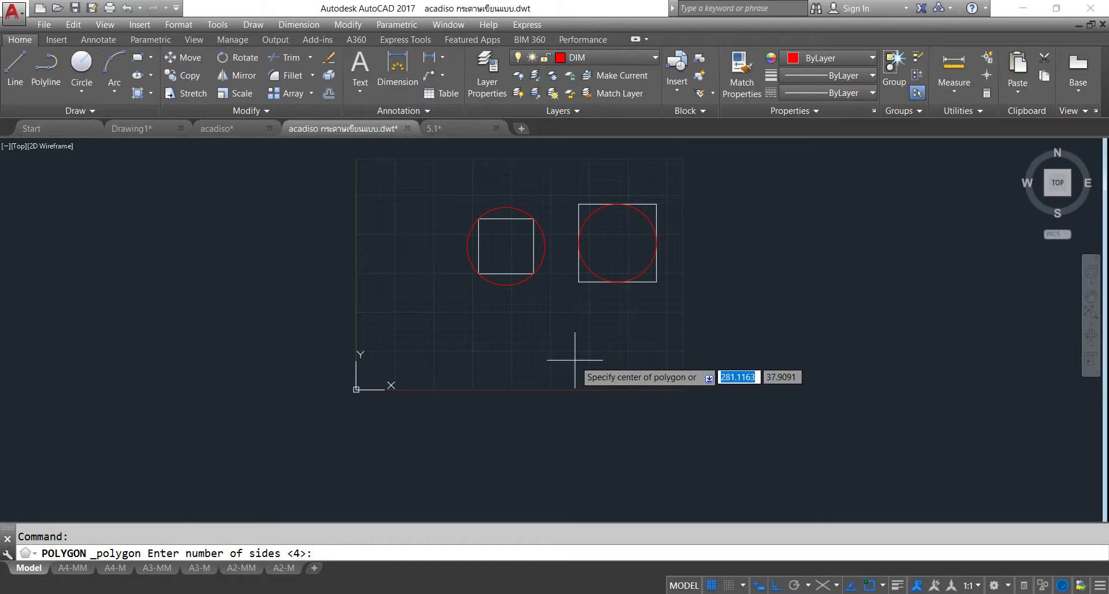
{"action": "left_click", "coordinate": [550, 337]}
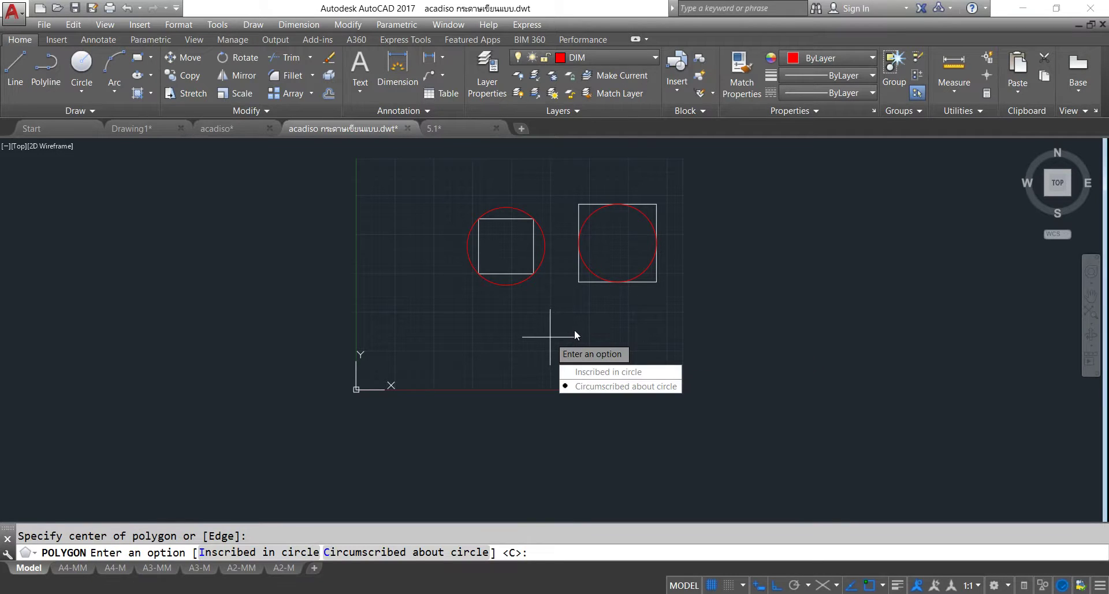
{"action": "left_click", "coordinate": [590, 386]}
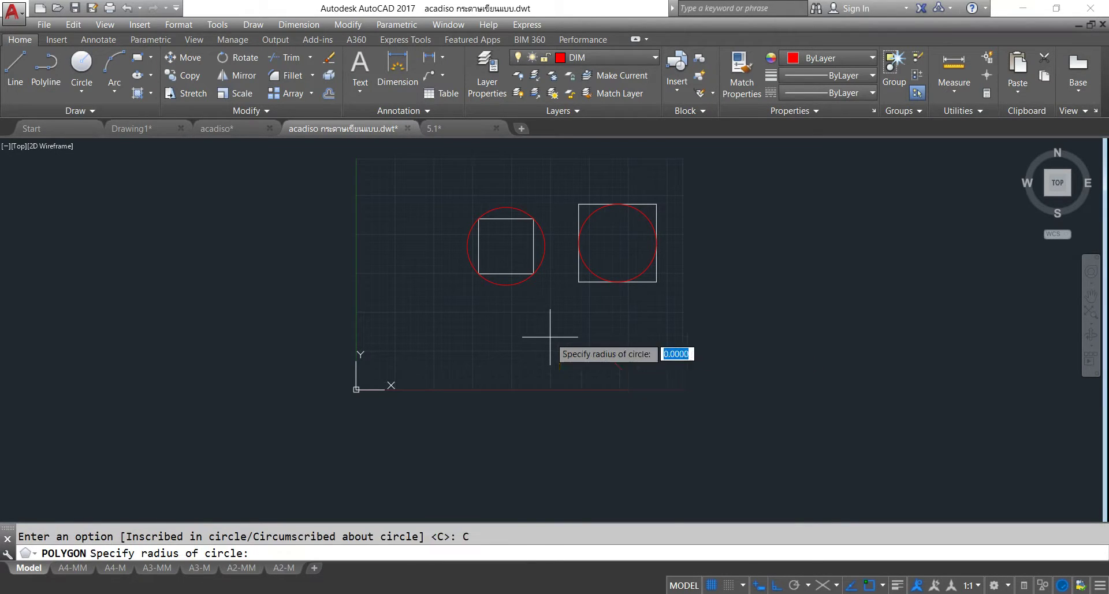
{"action": "scroll", "coordinate": [542, 317], "scroll_direction": "up", "scroll_amount": 2}
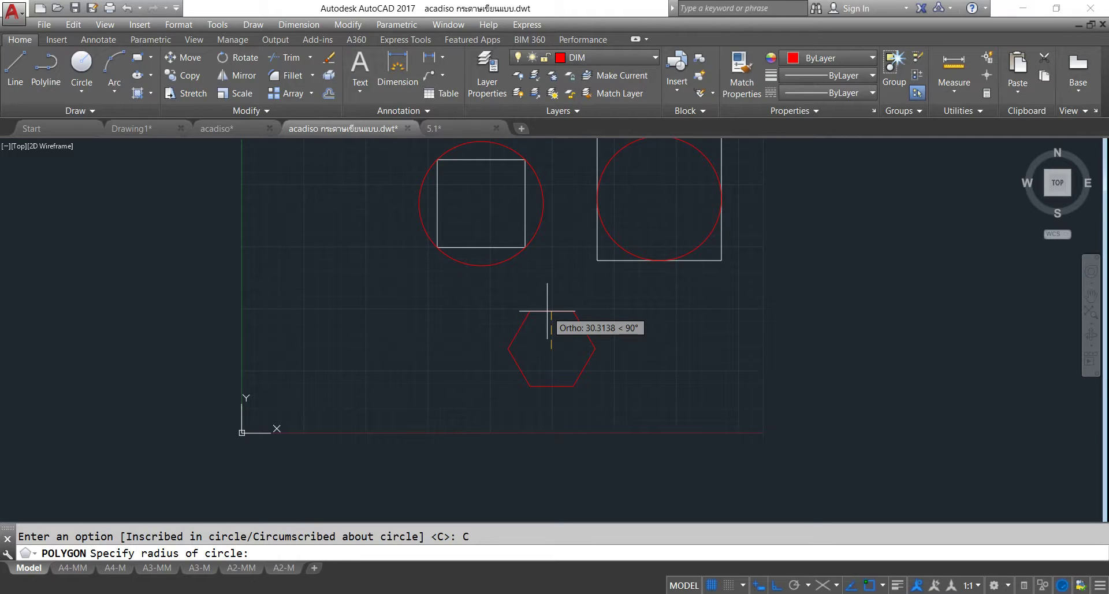
{"action": "type", "text": ".8"}
{"action": "key", "text": "Return"}
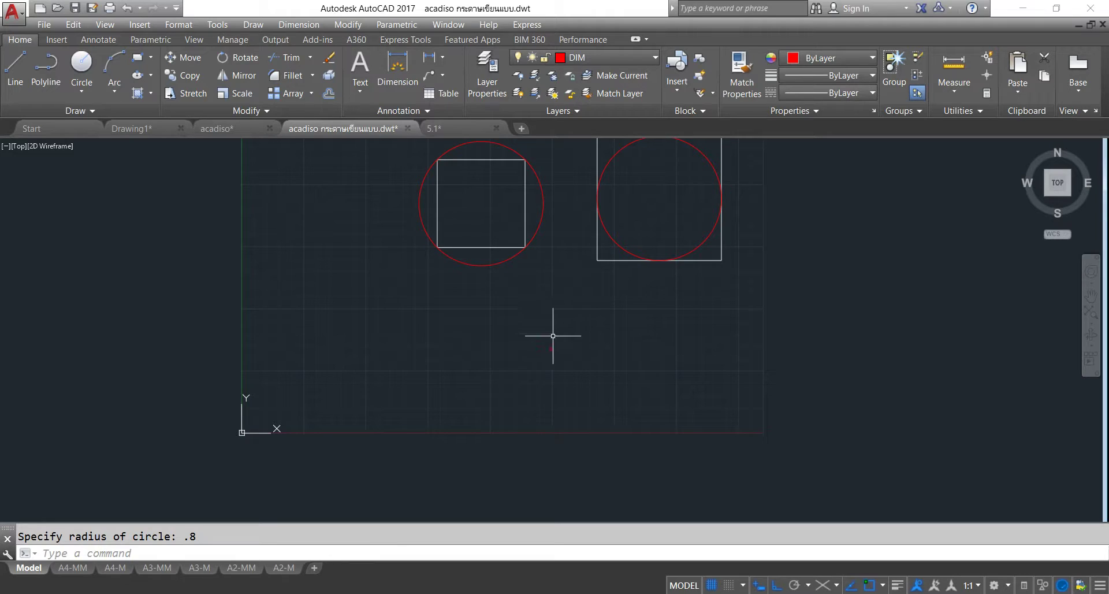
{"action": "scroll", "coordinate": [543, 358], "scroll_direction": "up", "scroll_amount": 5}
{"action": "scroll", "coordinate": [555, 333], "scroll_direction": "up", "scroll_amount": 5}
{"action": "scroll", "coordinate": [601, 358], "scroll_direction": "up", "scroll_amount": 8}
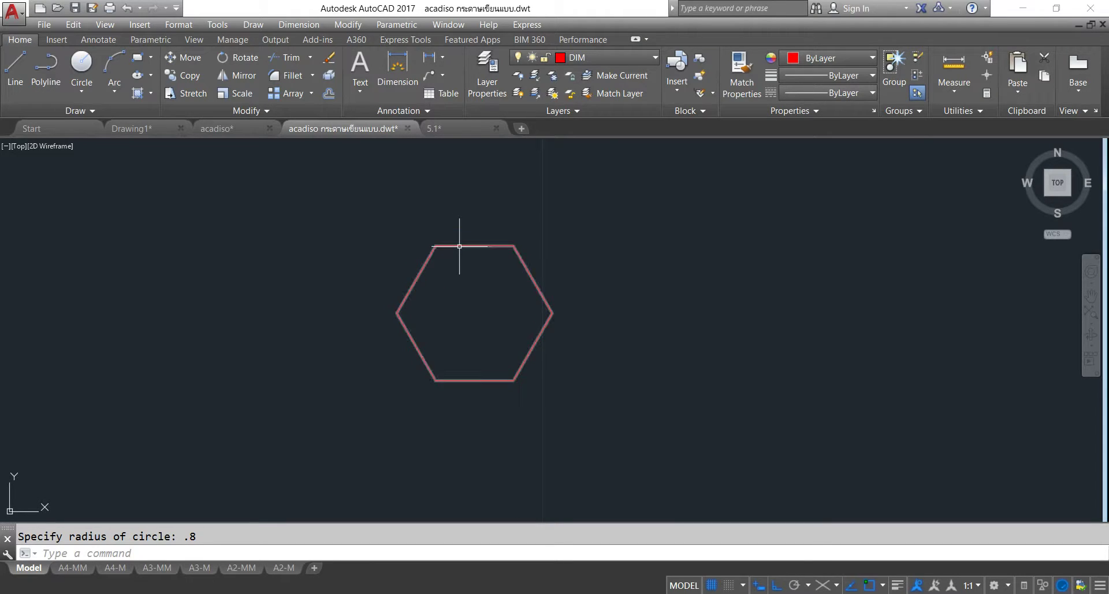
{"action": "scroll", "coordinate": [458, 247], "scroll_direction": "down", "scroll_amount": 8}
{"action": "left_click", "coordinate": [577, 215]}
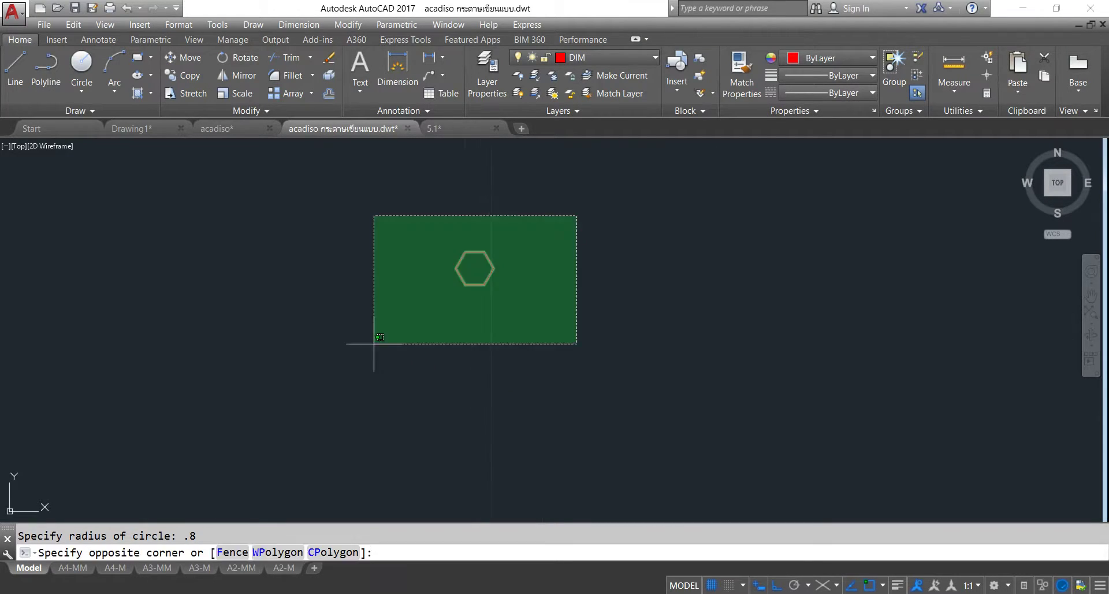
{"action": "left_click", "coordinate": [336, 354]}
{"action": "key", "text": "Delete"}
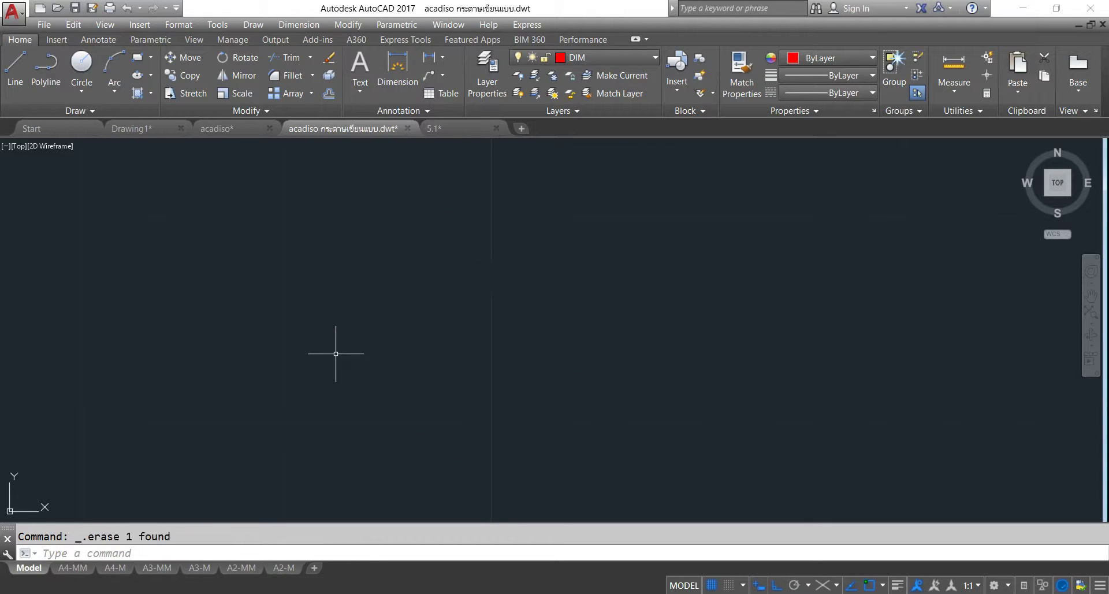
{"action": "scroll", "coordinate": [586, 378], "scroll_direction": "up", "scroll_amount": 5}
{"action": "scroll", "coordinate": [586, 377], "scroll_direction": "down", "scroll_amount": 4}
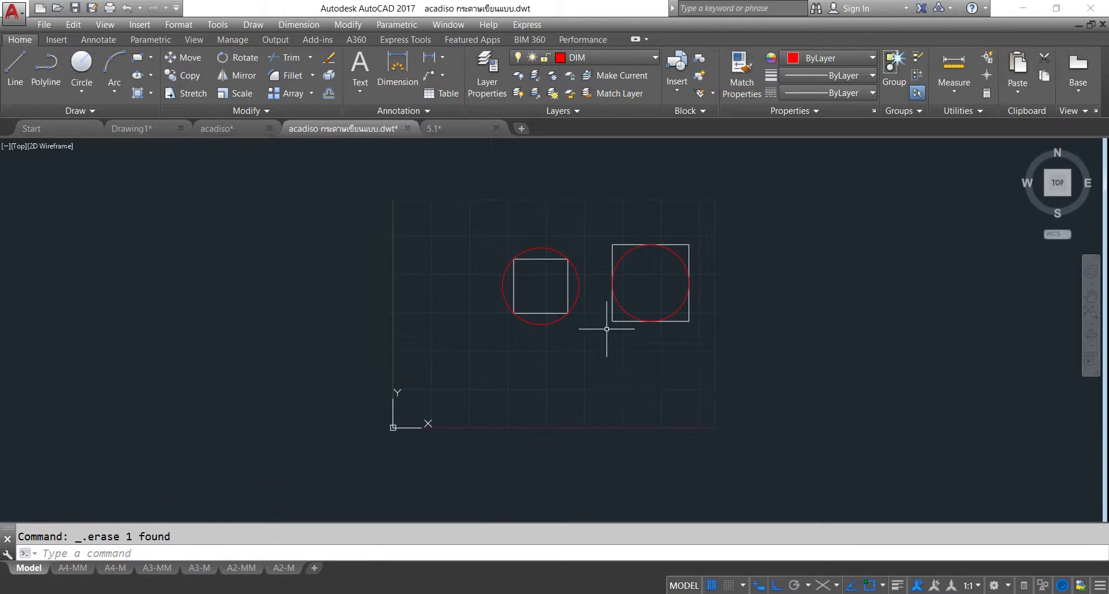
Draw a six-sided polygon inscribed in a radius-80 circle below the squares.
{"action": "left_click", "coordinate": [252, 24]}
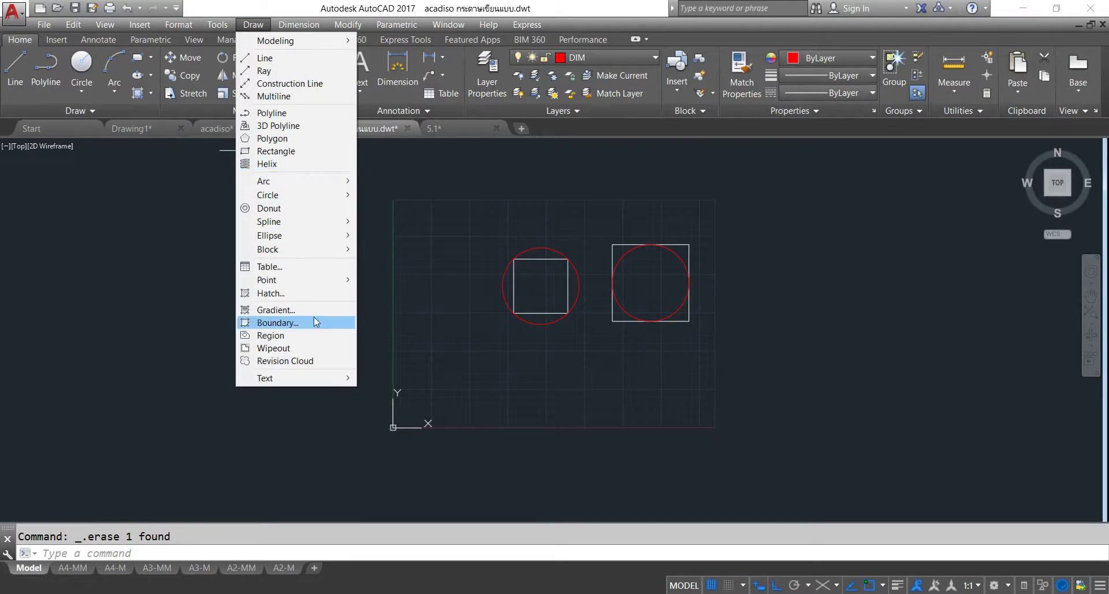
{"action": "left_click", "coordinate": [272, 138]}
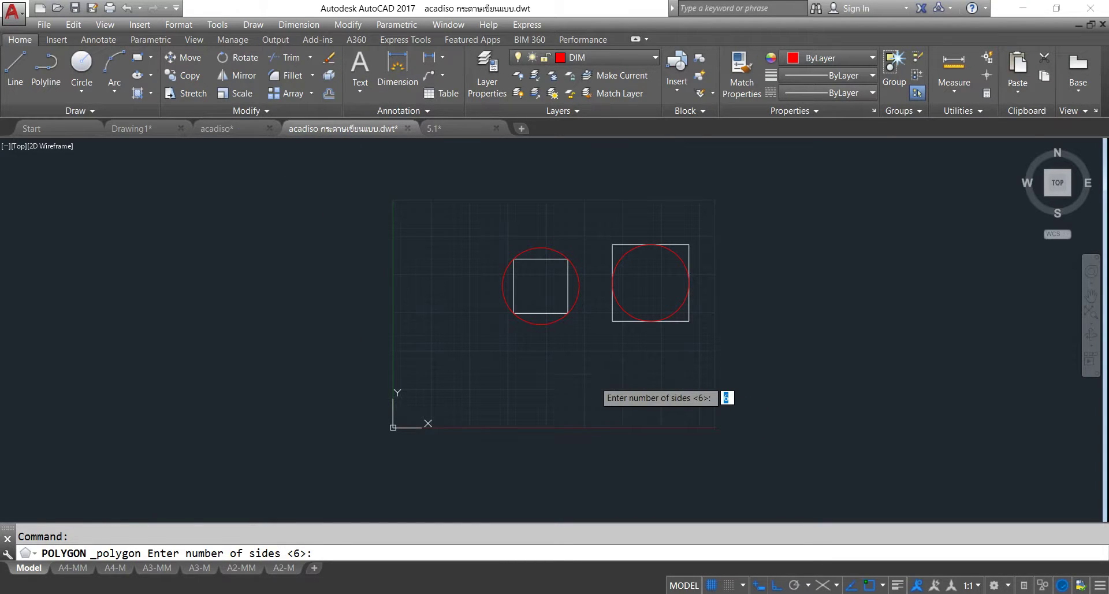
{"action": "key", "text": "Return"}
{"action": "left_click", "coordinate": [596, 386]}
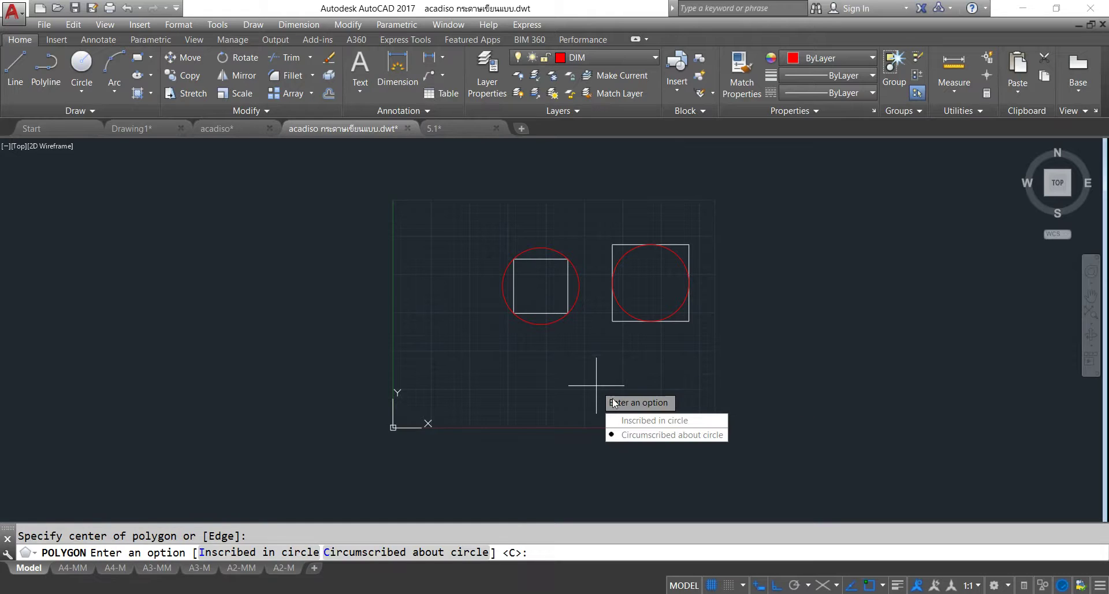
{"action": "left_click", "coordinate": [640, 420]}
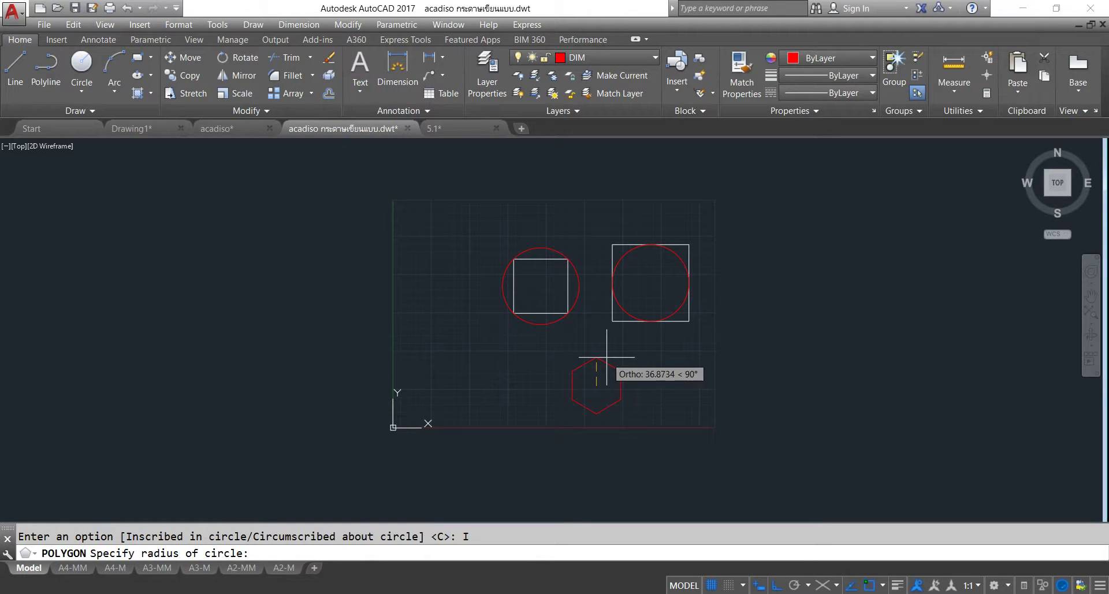
{"action": "type", "text": "80"}
{"action": "key", "text": "Return"}
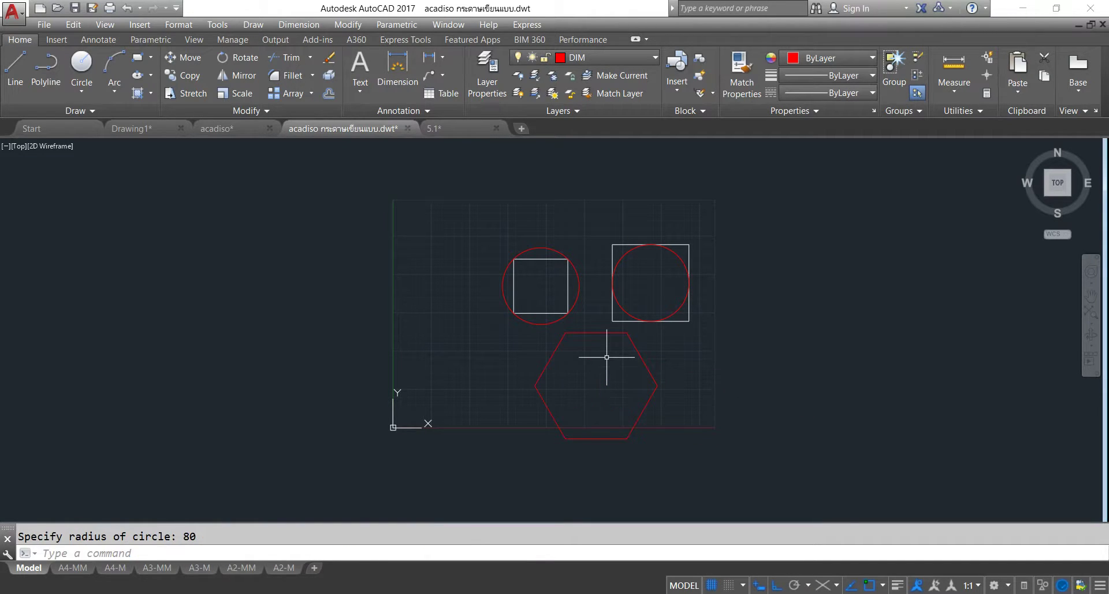
{"action": "scroll", "coordinate": [598, 364], "scroll_direction": "up", "scroll_amount": 2}
{"action": "middle_click_drag", "start_coordinate": [597, 364], "coordinate": [453, 266]}
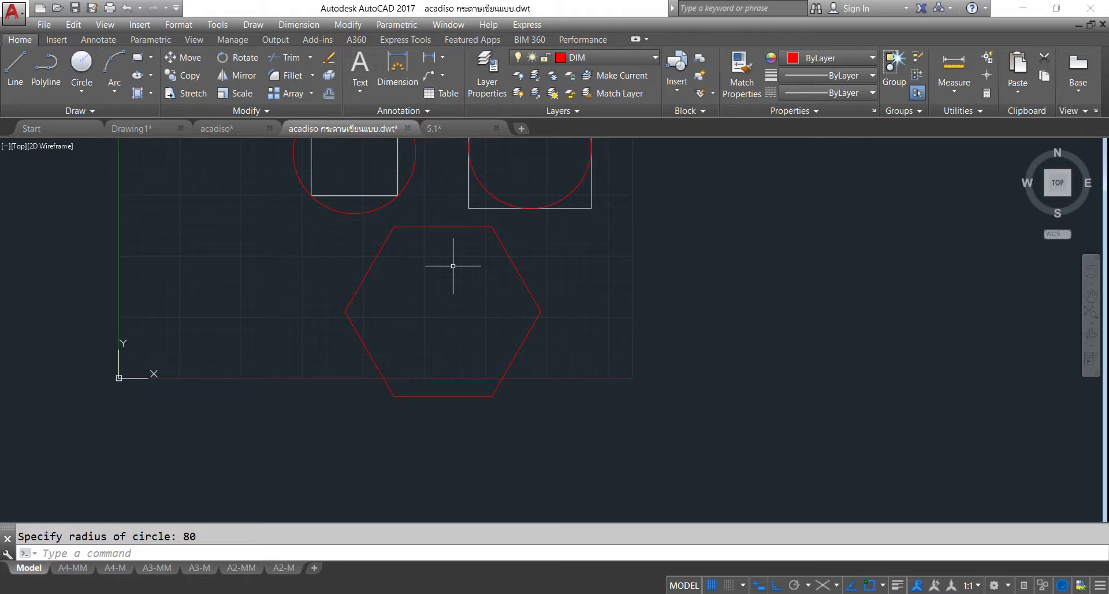
{"action": "middle_click_drag", "start_coordinate": [446, 340], "coordinate": [483, 344]}
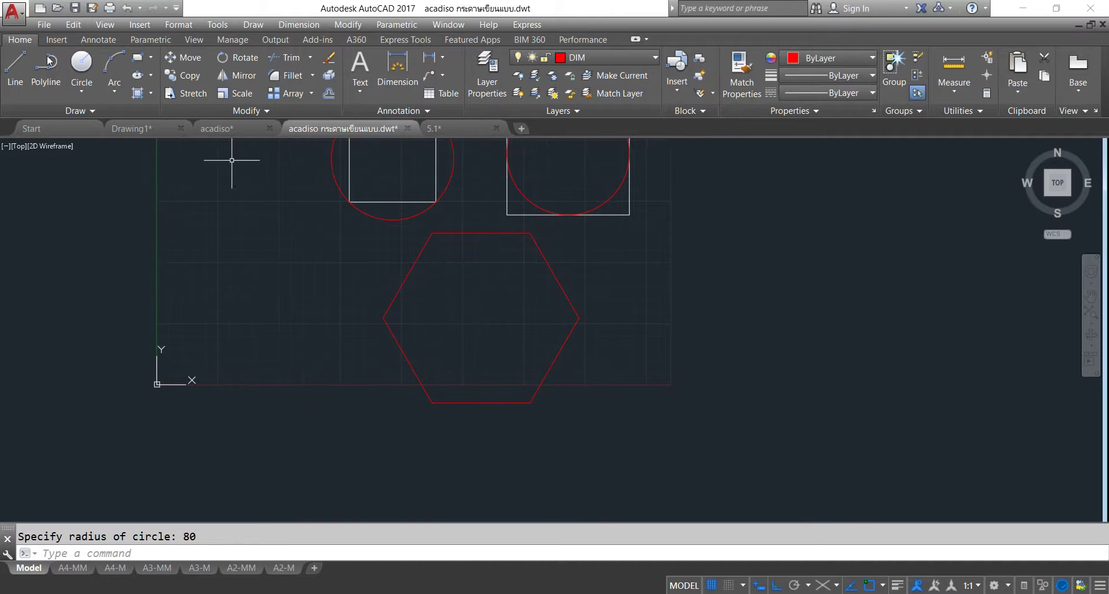
Add a radius-80 circle centred on the hexagon's centre, enclosing its corners.
{"action": "left_click", "coordinate": [82, 63]}
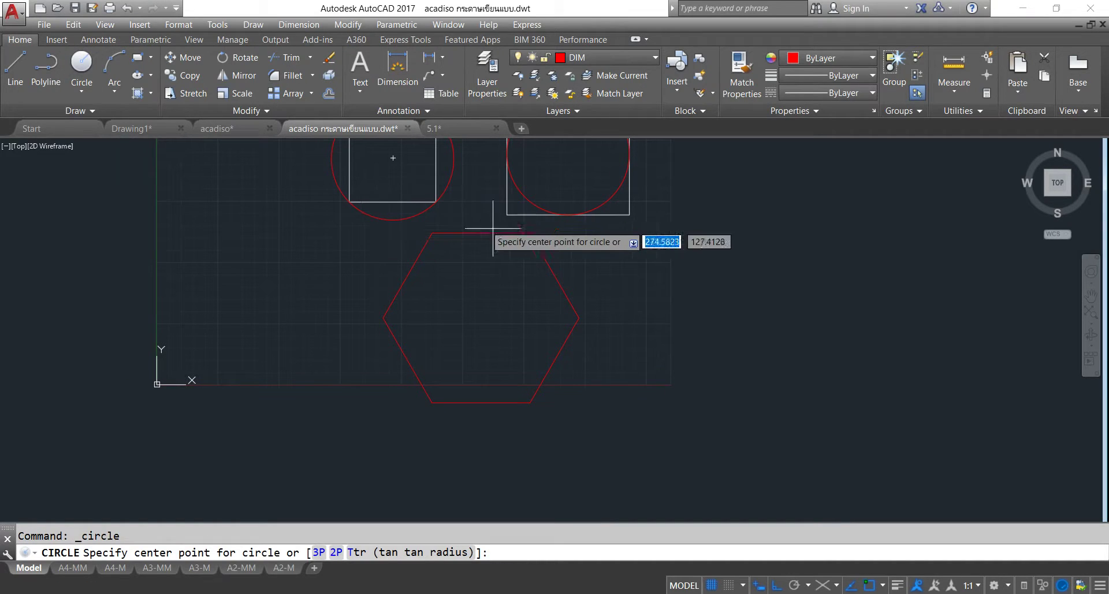
{"action": "left_click", "coordinate": [483, 319]}
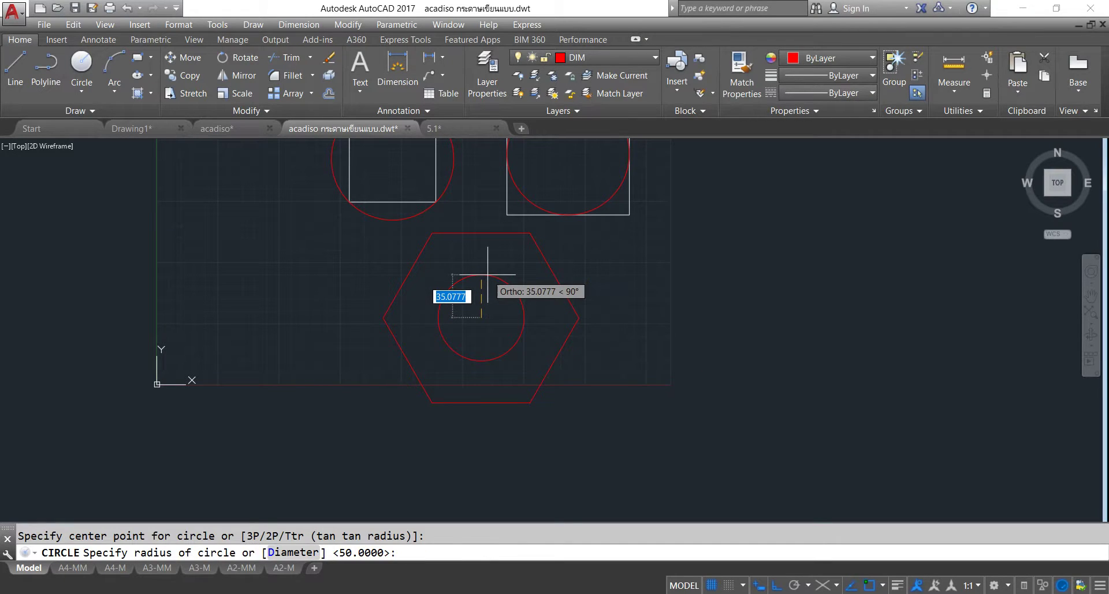
{"action": "type", "text": "80"}
{"action": "key", "text": "Return"}
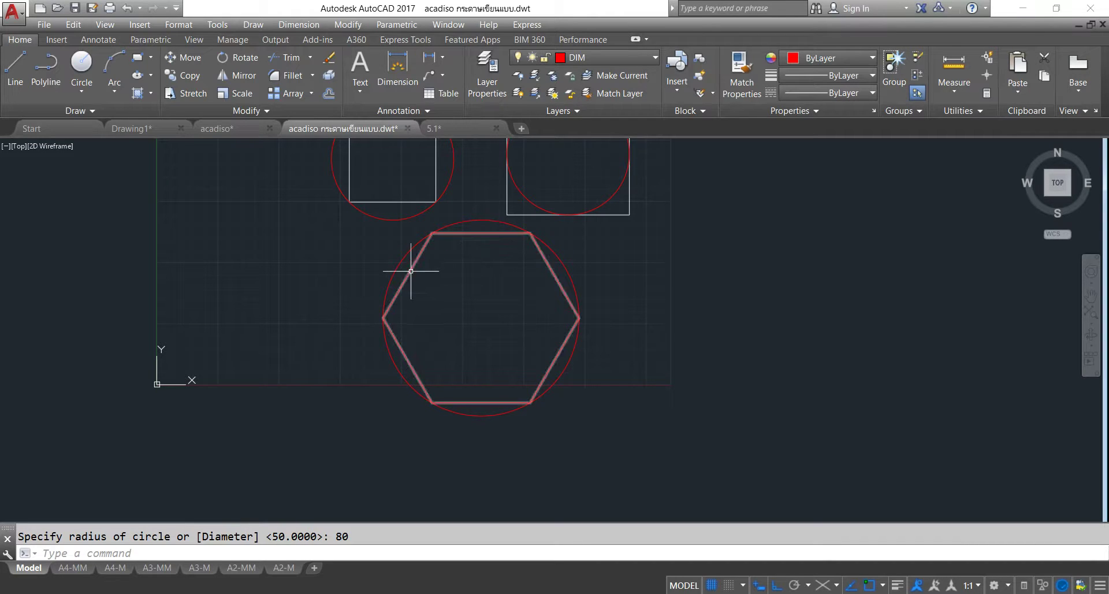
{"action": "scroll", "coordinate": [495, 272], "scroll_direction": "down", "scroll_amount": 1}
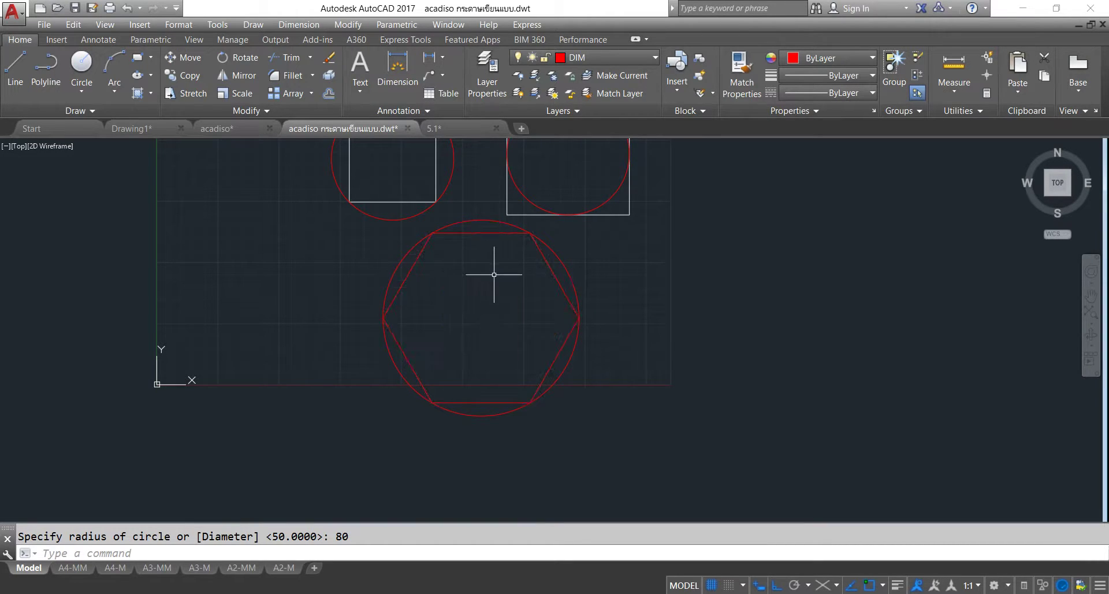
{"action": "scroll", "coordinate": [498, 258], "scroll_direction": "down", "scroll_amount": 2}
{"action": "scroll", "coordinate": [497, 259], "scroll_direction": "up", "scroll_amount": 4}
{"action": "middle_click_drag", "start_coordinate": [503, 248], "coordinate": [560, 299]}
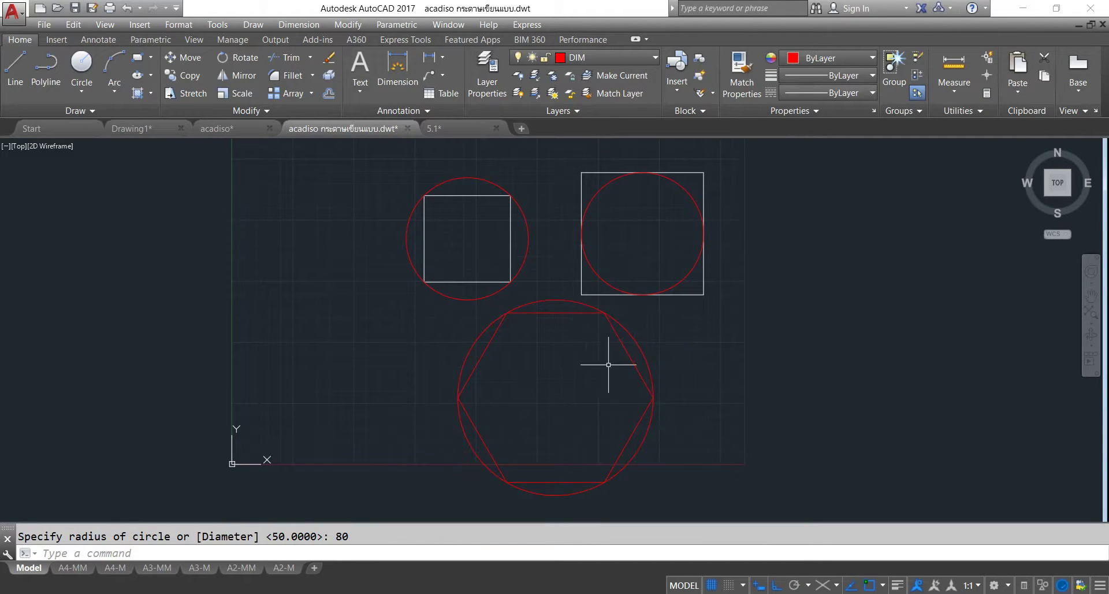
{"action": "middle_click_drag", "start_coordinate": [613, 277], "coordinate": [632, 206]}
Erase the inscribed hexagon and its surrounding circle.
{"action": "left_click", "coordinate": [700, 282]}
{"action": "left_click", "coordinate": [443, 357]}
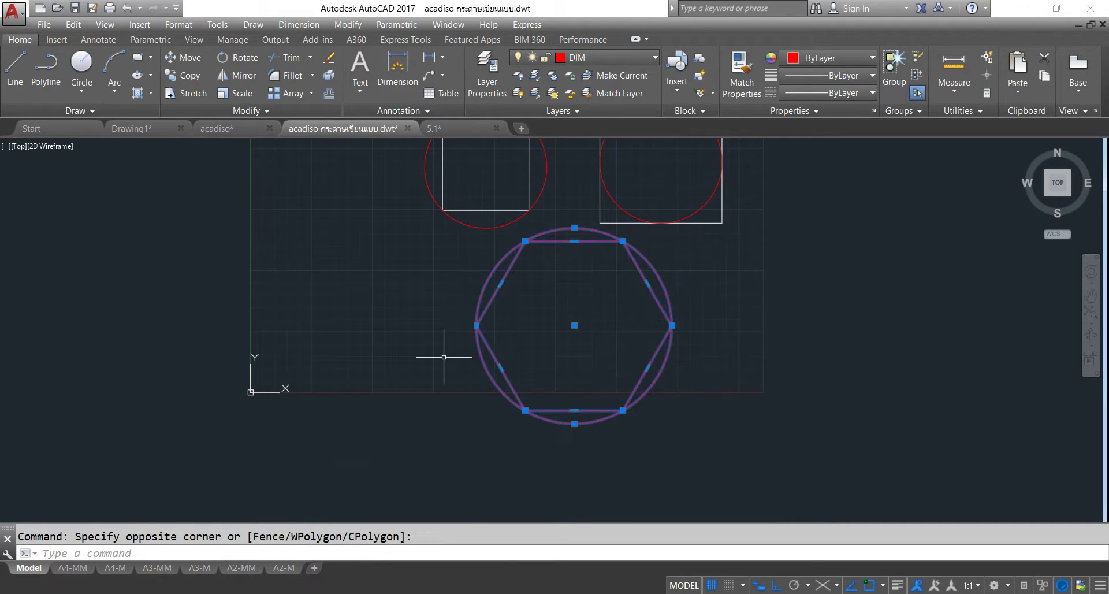
{"action": "key", "text": "Delete"}
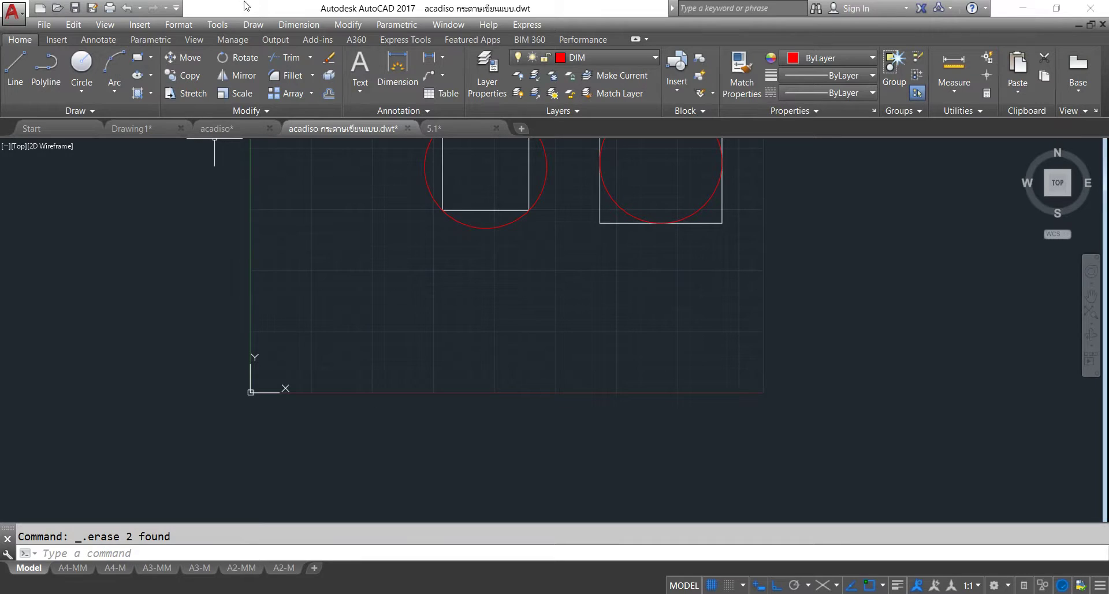
Draw a six-sided polygon circumscribed about a radius-80 circle.
{"action": "left_click", "coordinate": [253, 24]}
{"action": "left_click", "coordinate": [273, 140]}
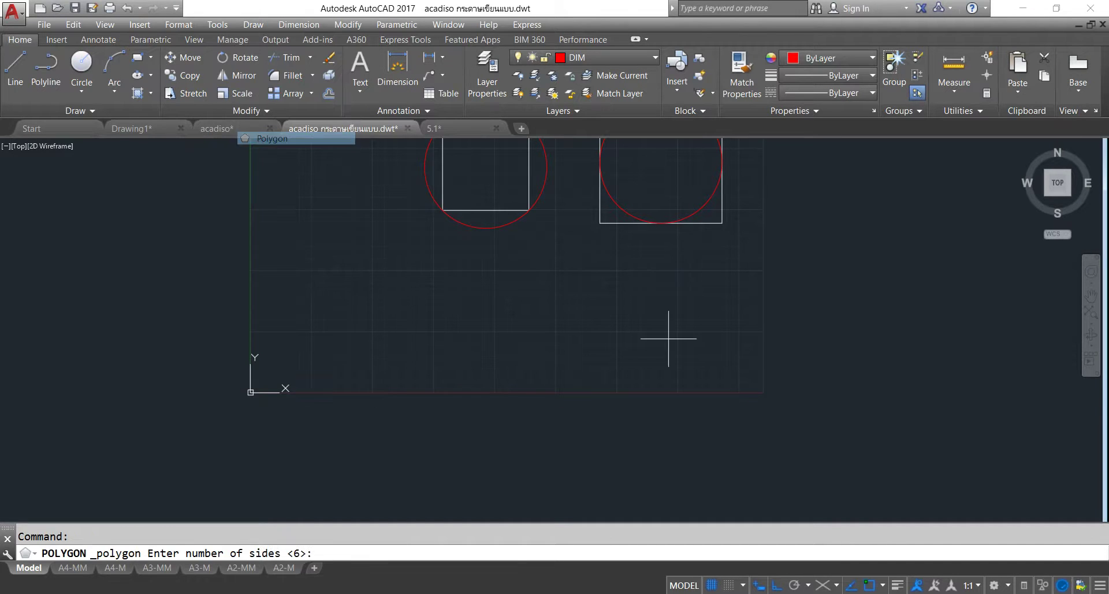
{"action": "key", "text": "Return"}
{"action": "left_click", "coordinate": [563, 303]}
{"action": "left_click", "coordinate": [594, 355]}
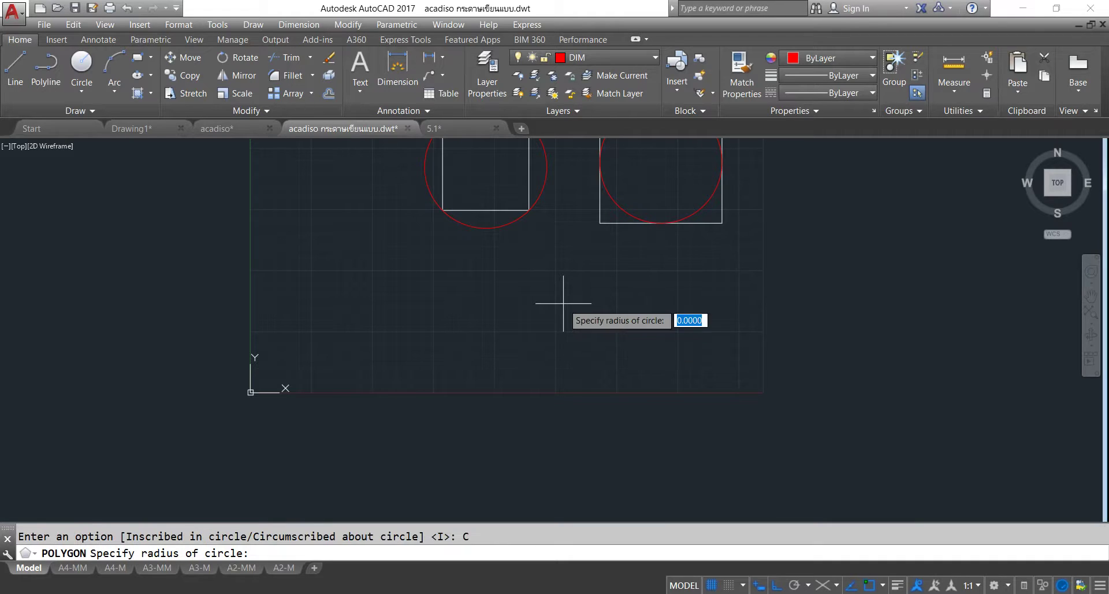
{"action": "type", "text": "80"}
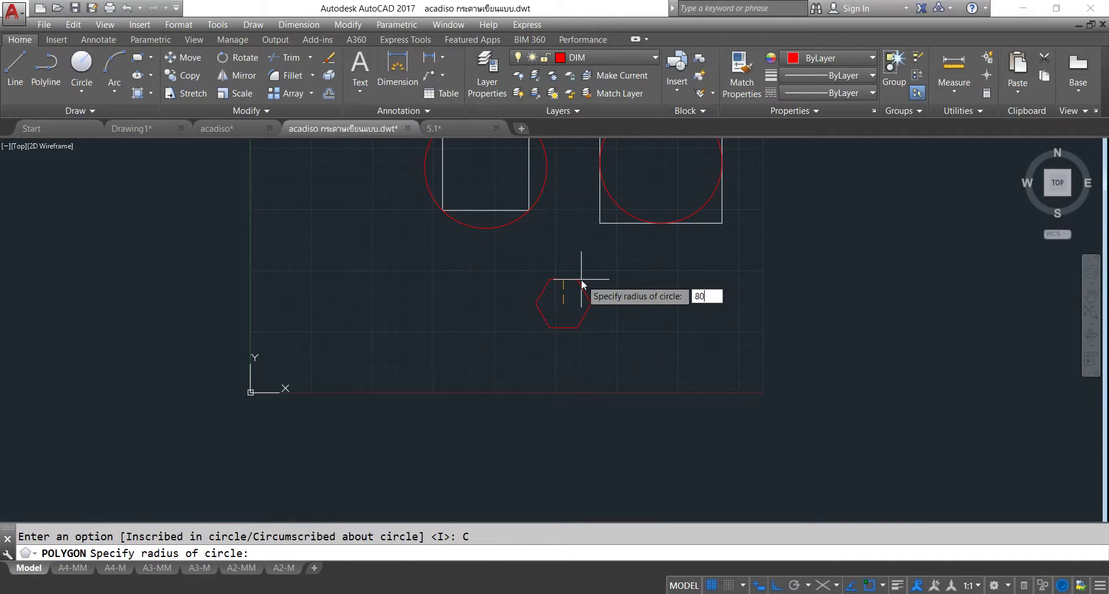
{"action": "key", "text": "Return"}
Window-erase the upper squares and circles, then start the C circle command.
{"action": "middle_click_drag", "start_coordinate": [576, 274], "coordinate": [570, 409]}
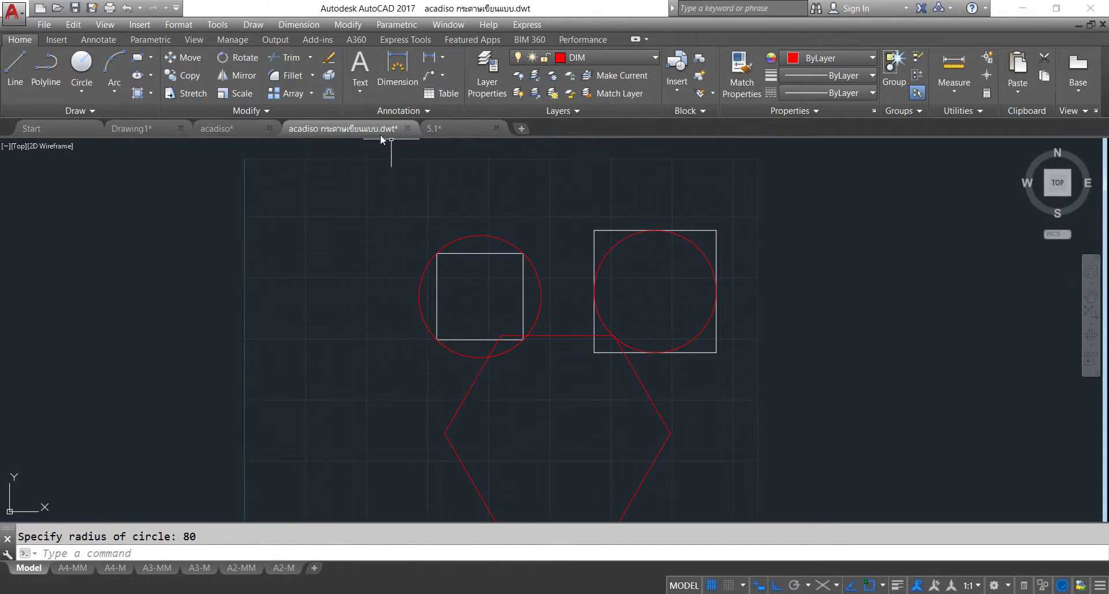
{"action": "left_click", "coordinate": [373, 173]}
{"action": "left_click", "coordinate": [804, 404]}
{"action": "key", "text": "Delete"}
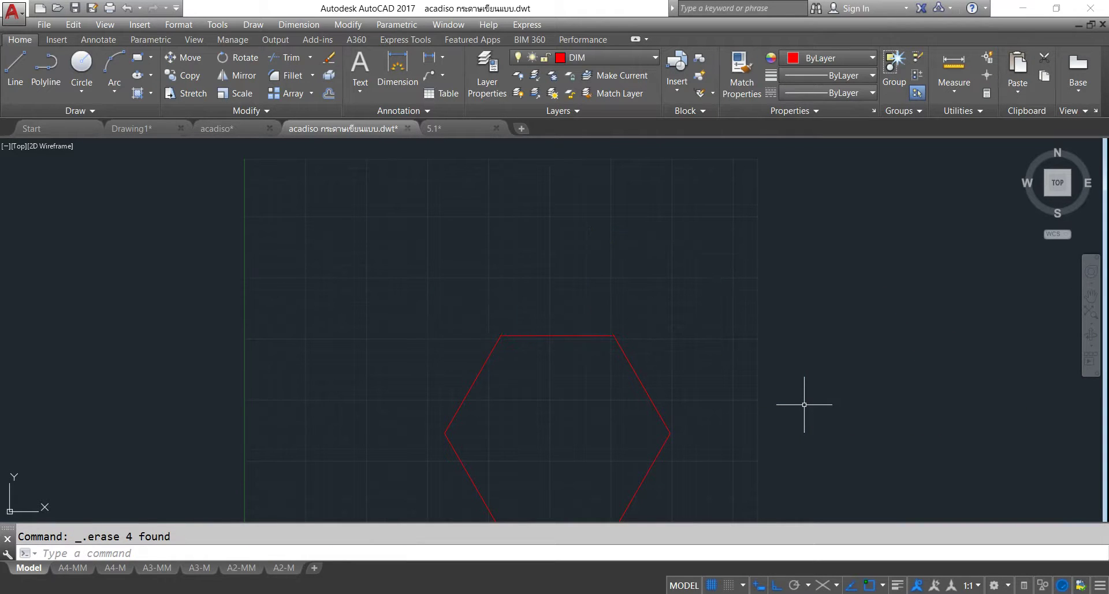
{"action": "middle_click_drag", "start_coordinate": [549, 395], "coordinate": [525, 314]}
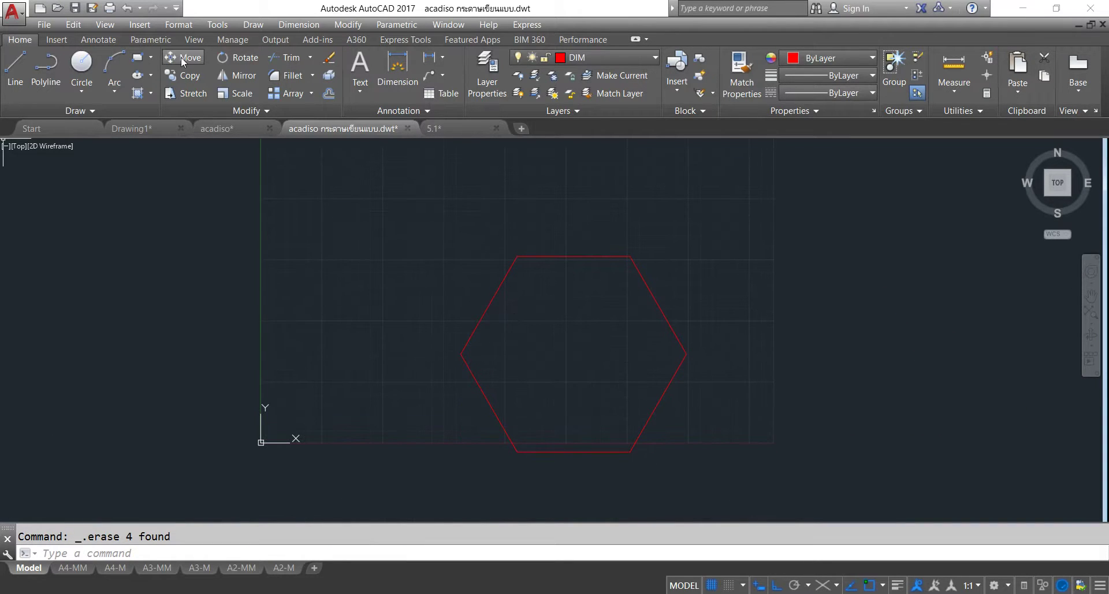
{"action": "type", "text": "c"}
{"action": "key", "text": "Return"}
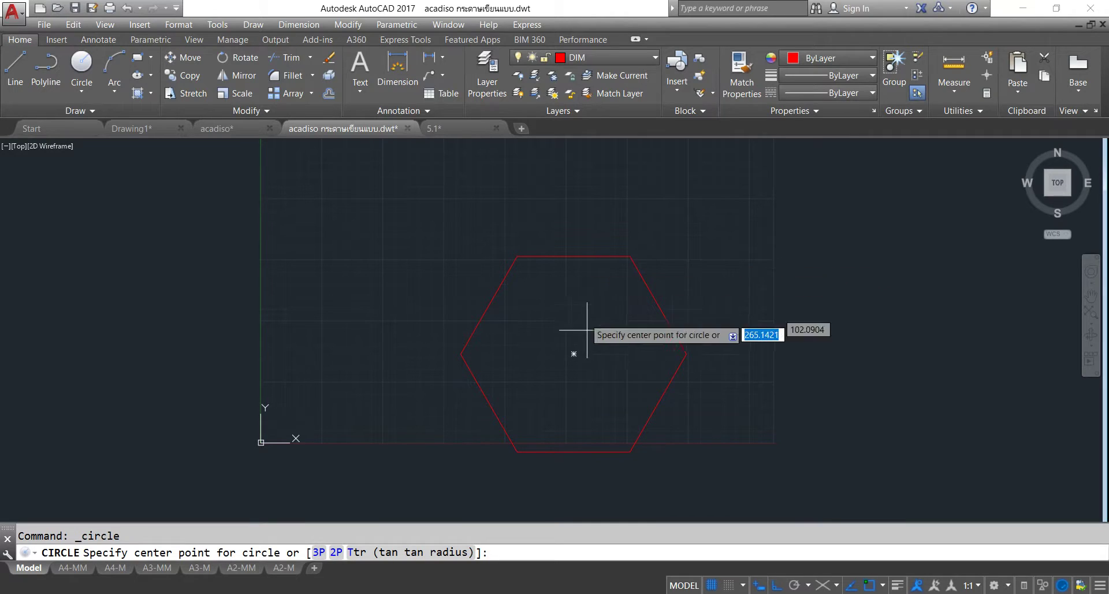
Place a radius-80 circle at the hexagon's centre so it touches all six sides.
{"action": "left_click", "coordinate": [574, 354]}
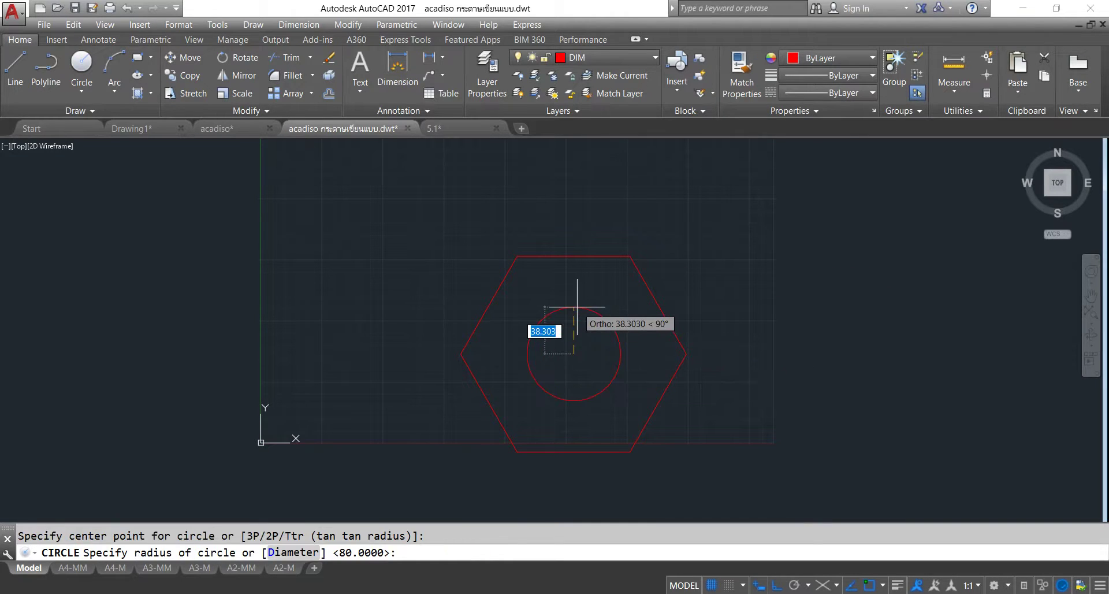
{"action": "type", "text": "80"}
{"action": "key", "text": "Return"}
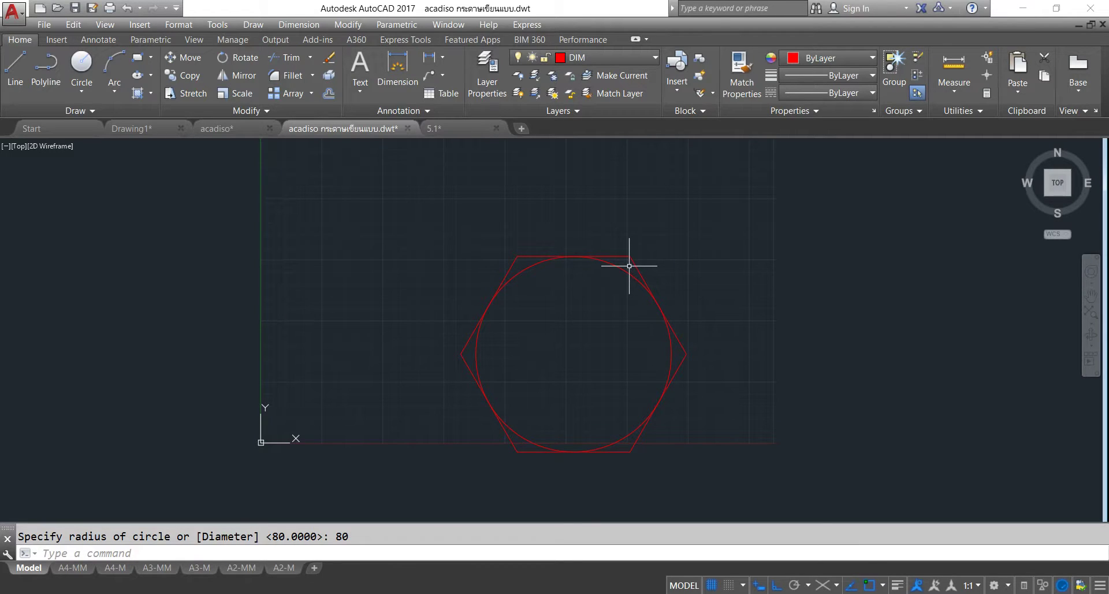
{"action": "scroll", "coordinate": [566, 237], "scroll_direction": "down", "scroll_amount": 3}
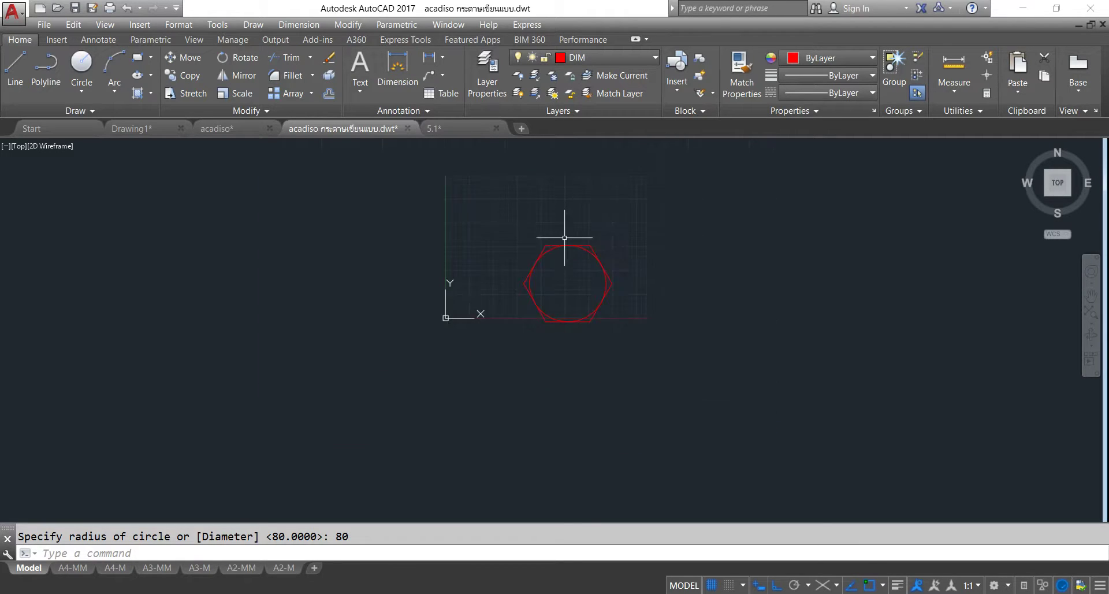
{"action": "middle_click_drag", "start_coordinate": [565, 238], "coordinate": [497, 335]}
{"action": "scroll", "coordinate": [503, 367], "scroll_direction": "up", "scroll_amount": 2}
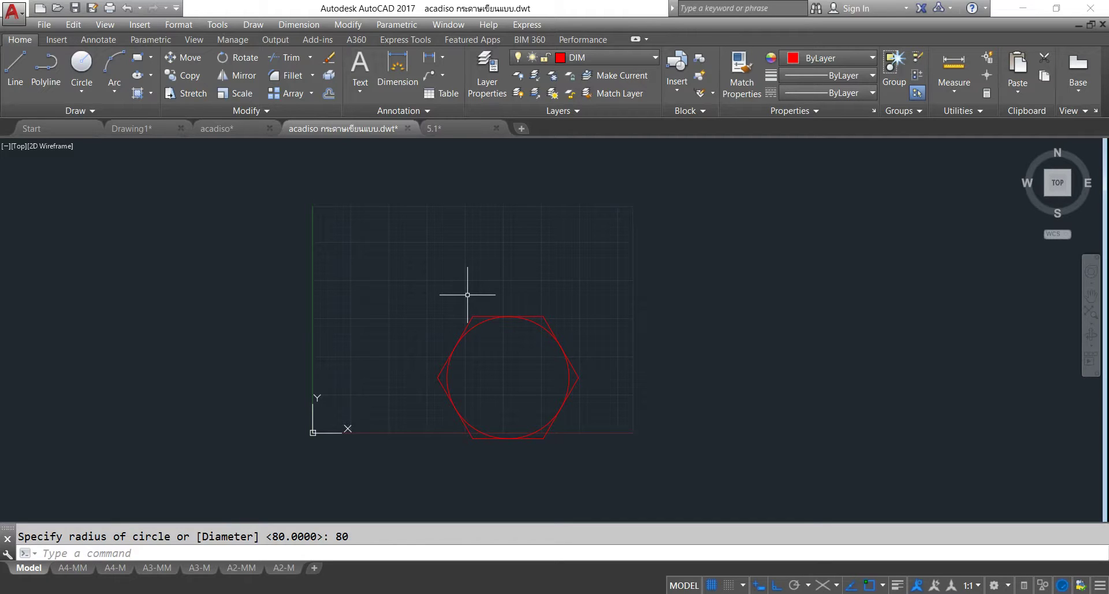
Window-select the inner circle and hexagon, delete both, and open the Draw menu.
{"action": "left_click", "coordinate": [441, 295]}
{"action": "left_click", "coordinate": [621, 480]}
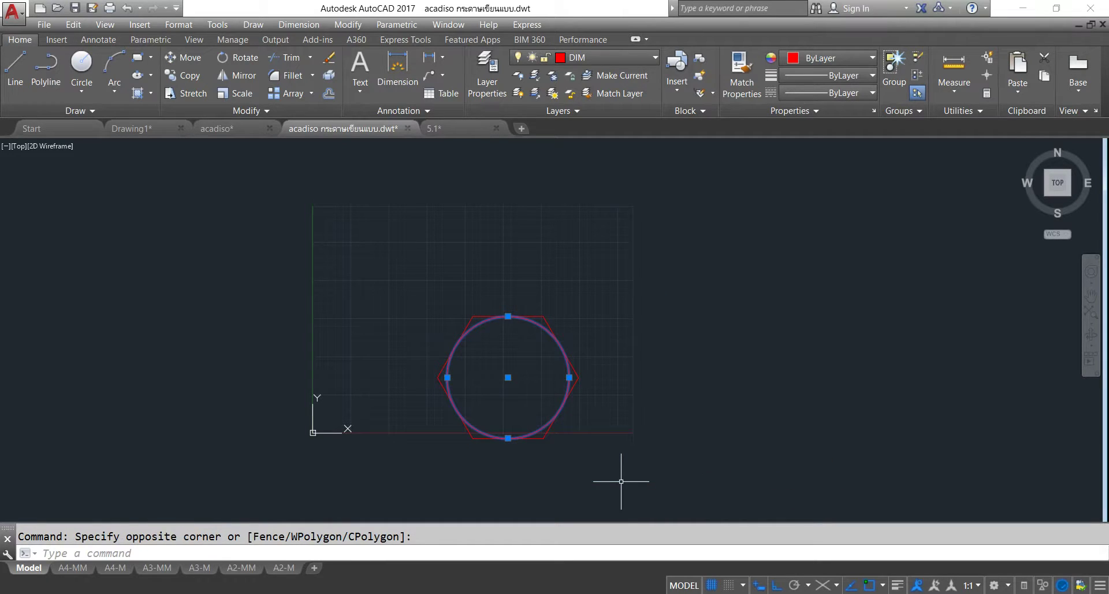
{"action": "left_click", "coordinate": [426, 292]}
{"action": "left_click", "coordinate": [641, 479]}
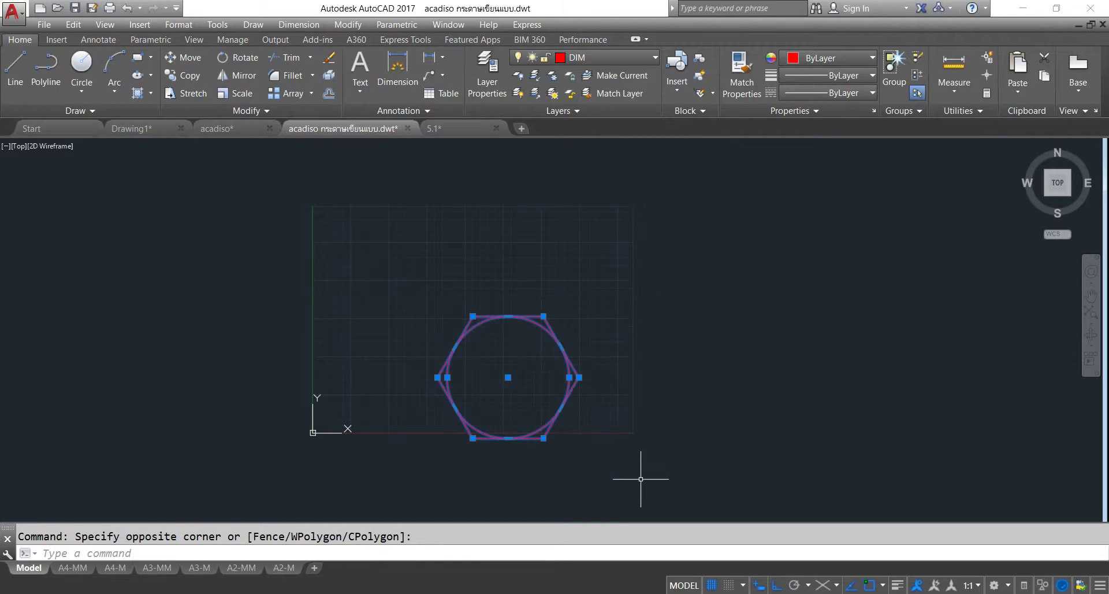
{"action": "key", "text": "Delete"}
{"action": "scroll", "coordinate": [396, 329], "scroll_direction": "up", "scroll_amount": 2}
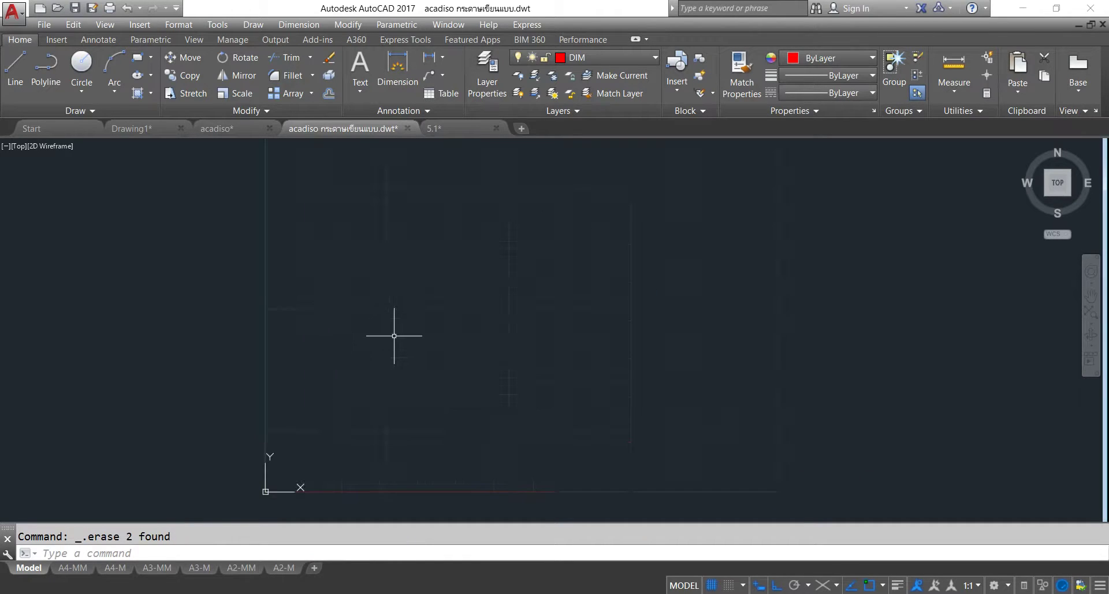
{"action": "scroll", "coordinate": [421, 351], "scroll_direction": "up", "scroll_amount": 1}
{"action": "middle_click_drag", "start_coordinate": [420, 352], "coordinate": [425, 390]}
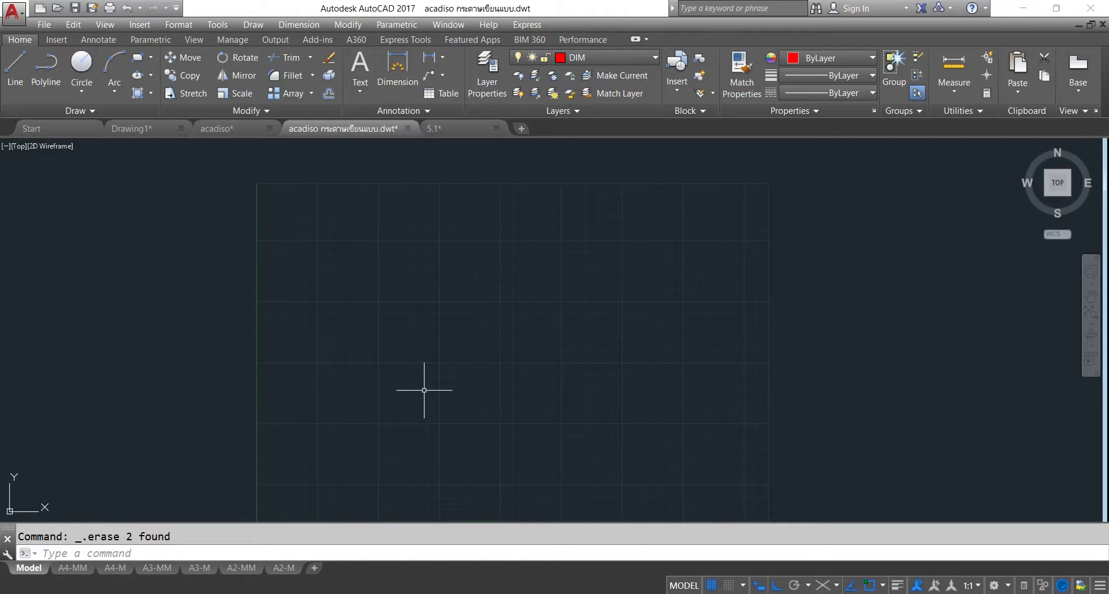
{"action": "left_click", "coordinate": [253, 25]}
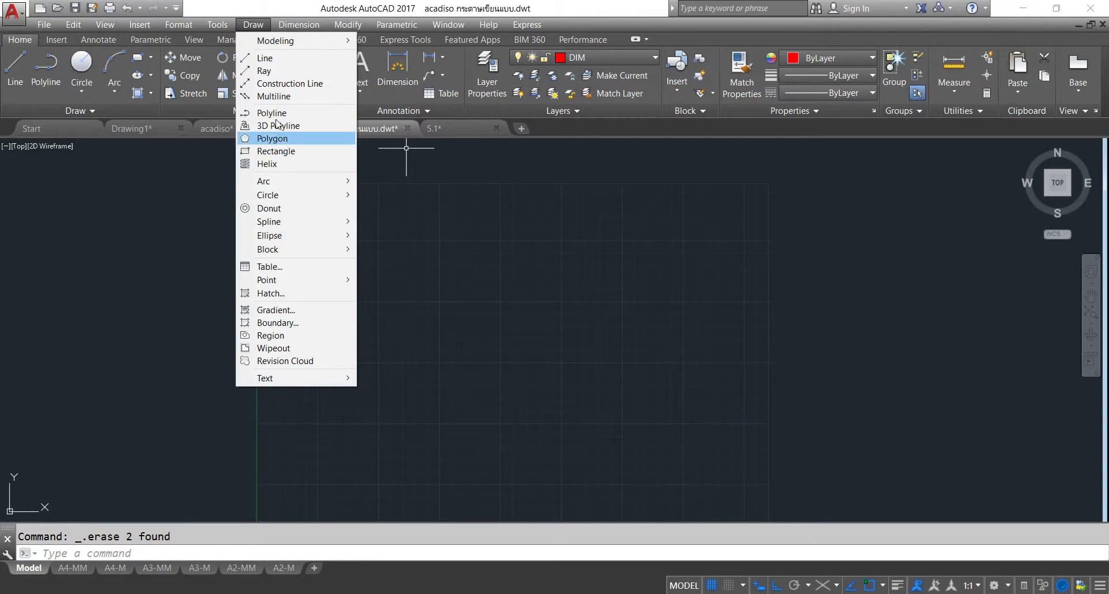
Start a rectangle from the Draw menu, cancel it, and restart RECTANG.
{"action": "left_click", "coordinate": [288, 151]}
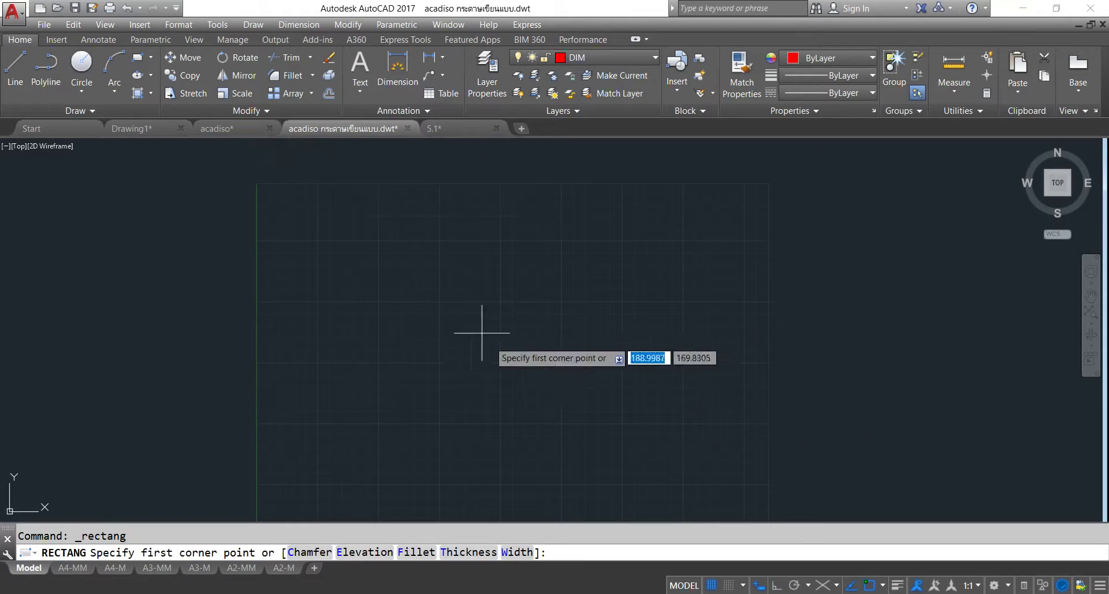
{"action": "left_click", "coordinate": [422, 315]}
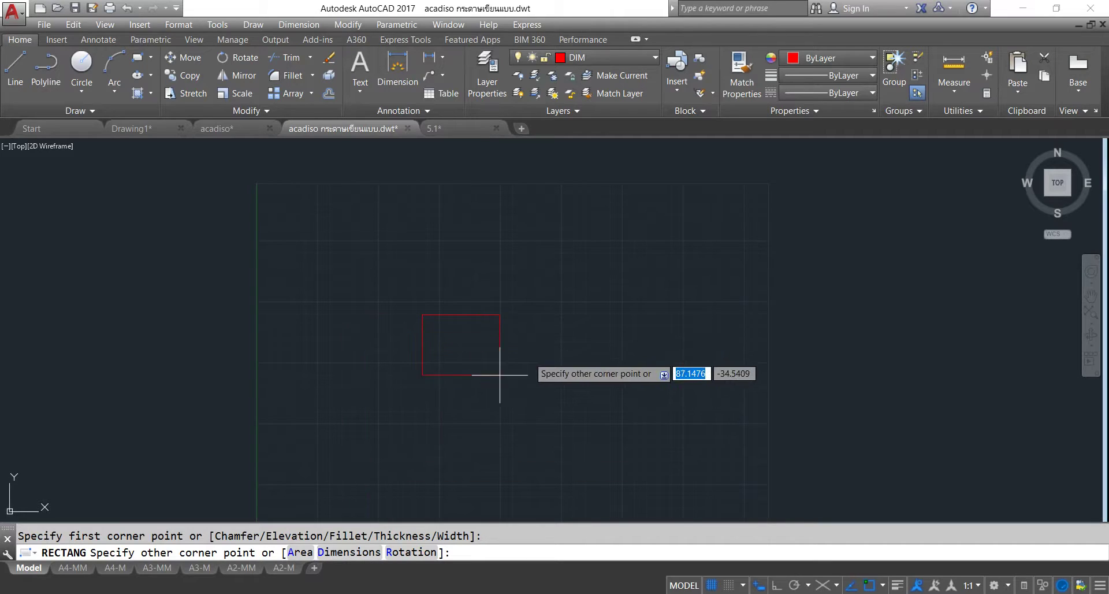
{"action": "key", "text": "Escape"}
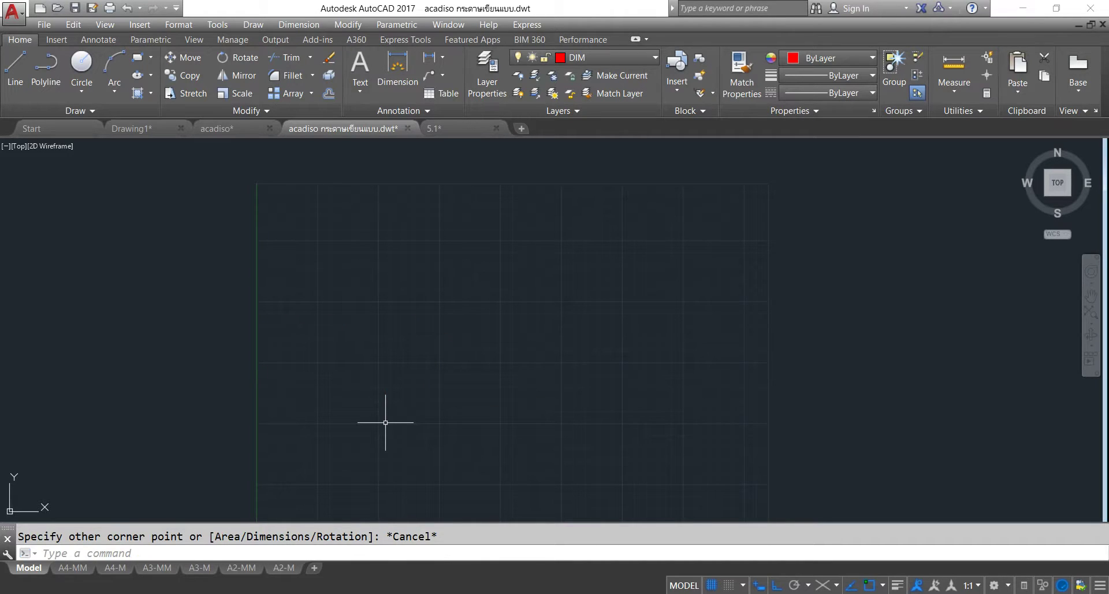
{"action": "key", "text": "Return"}
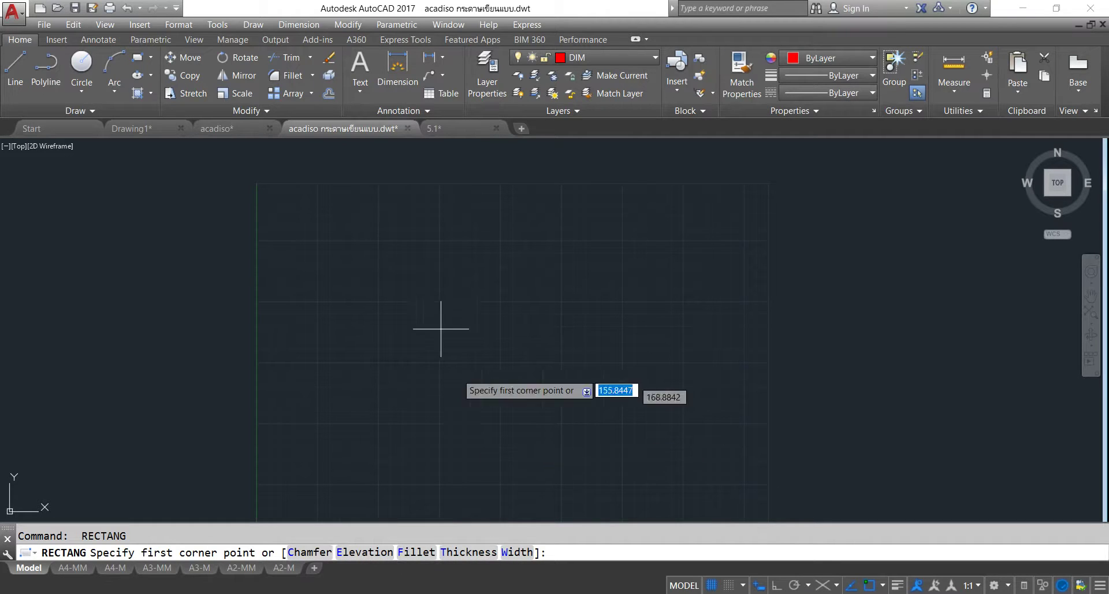
Draw a rectangle using the Area option: area 200, length 10.
{"action": "left_click", "coordinate": [389, 295]}
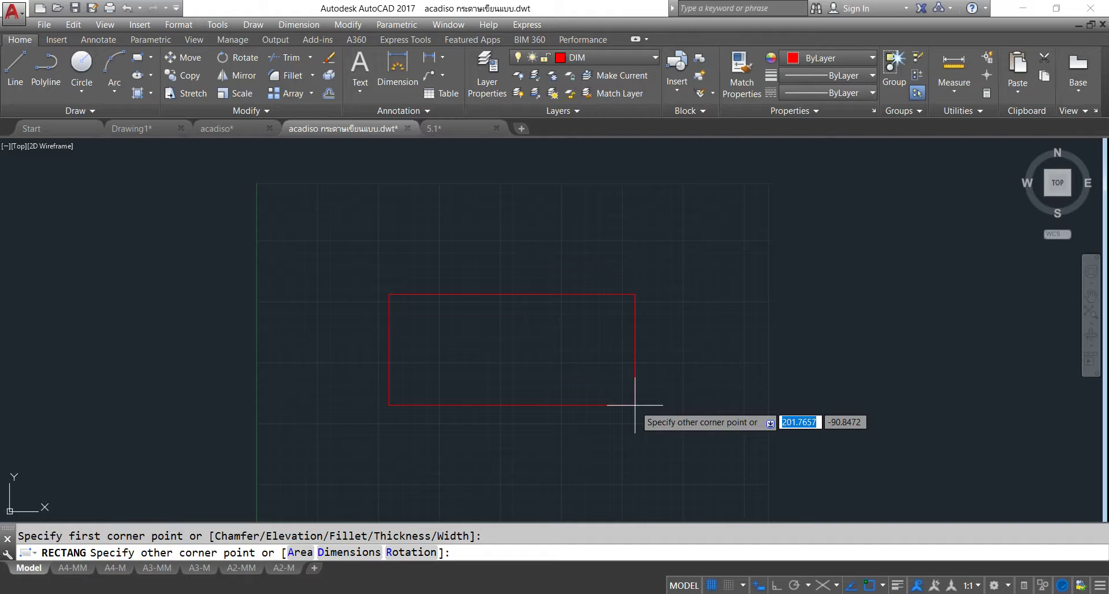
{"action": "type", "text": "a"}
{"action": "key", "text": "Return"}
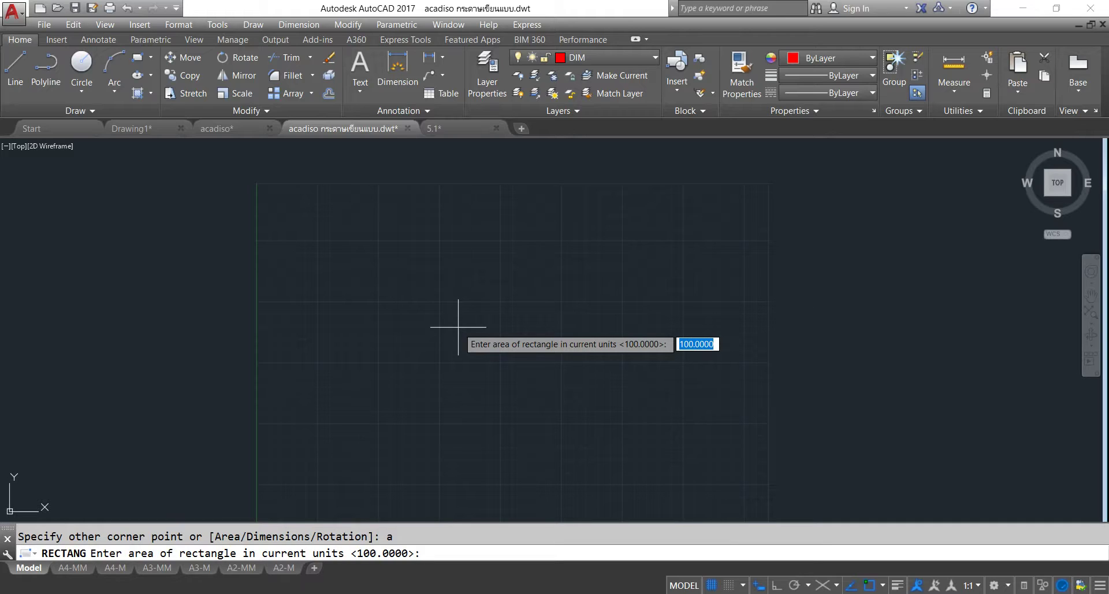
{"action": "type", "text": "200"}
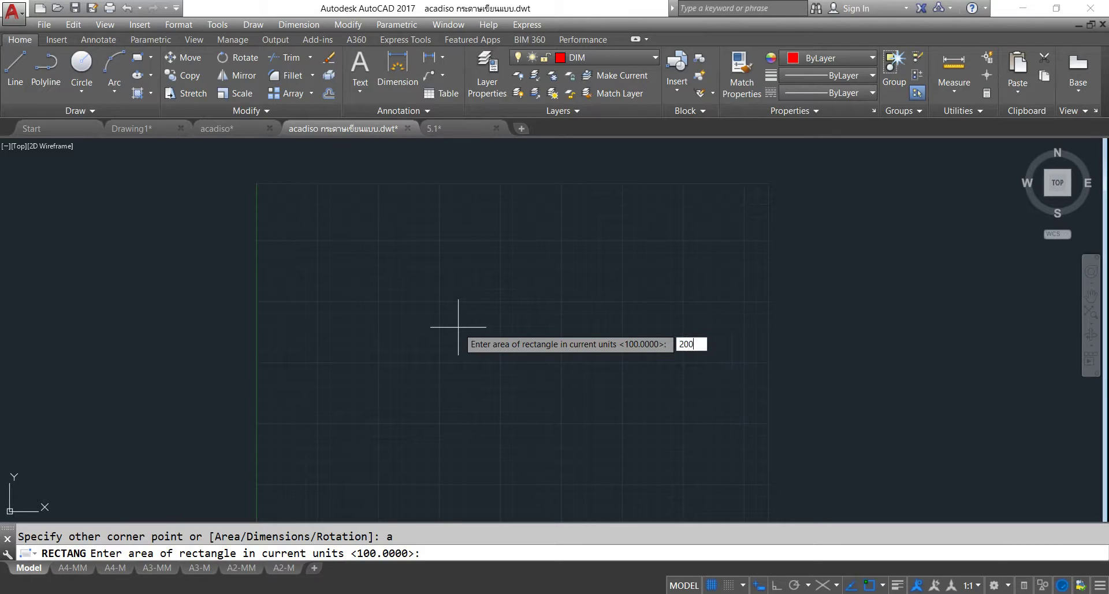
{"action": "key", "text": "Return"}
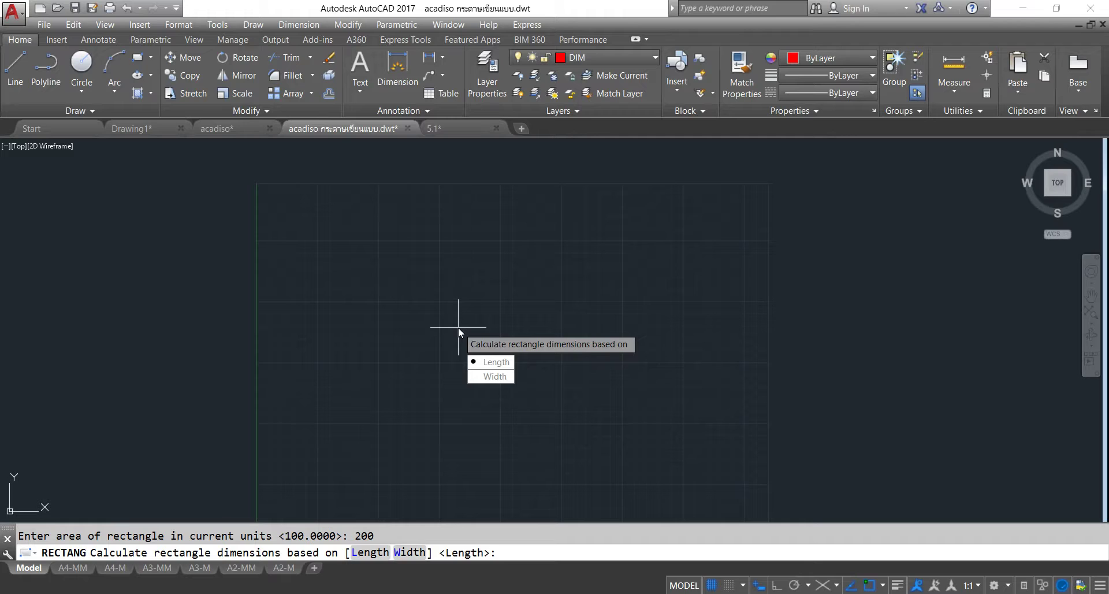
{"action": "left_click", "coordinate": [489, 364]}
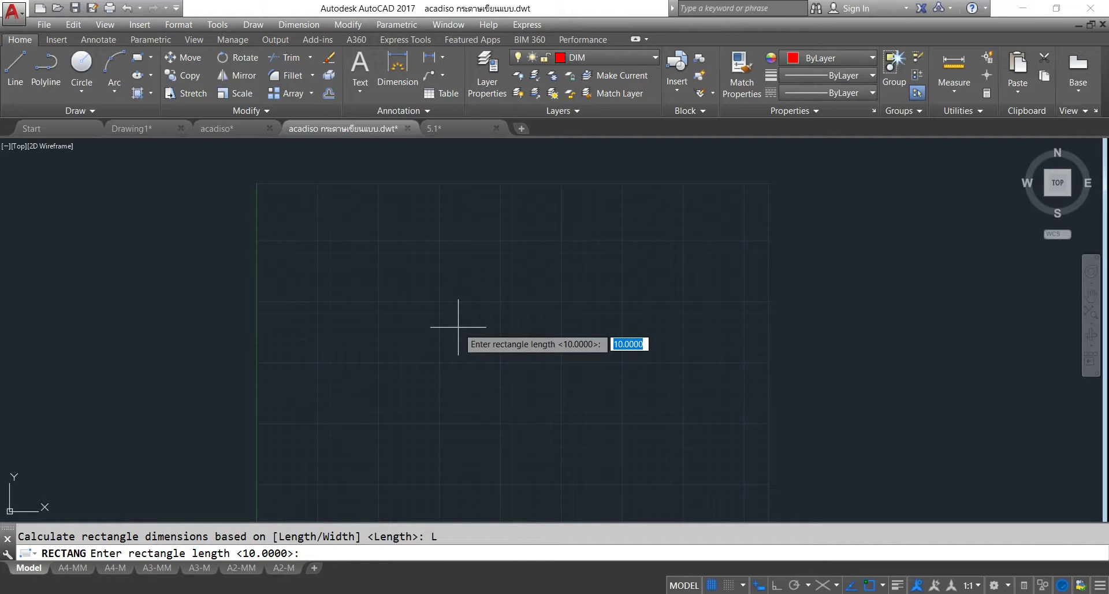
{"action": "type", "text": "10"}
{"action": "key", "text": "Return"}
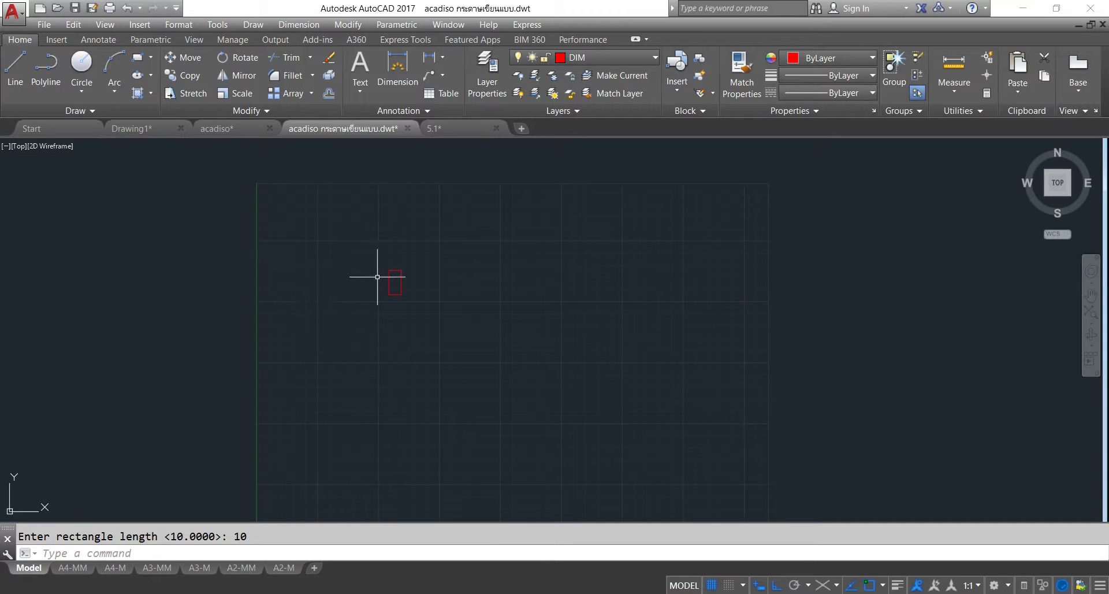
{"action": "scroll", "coordinate": [377, 277], "scroll_direction": "up", "scroll_amount": 5}
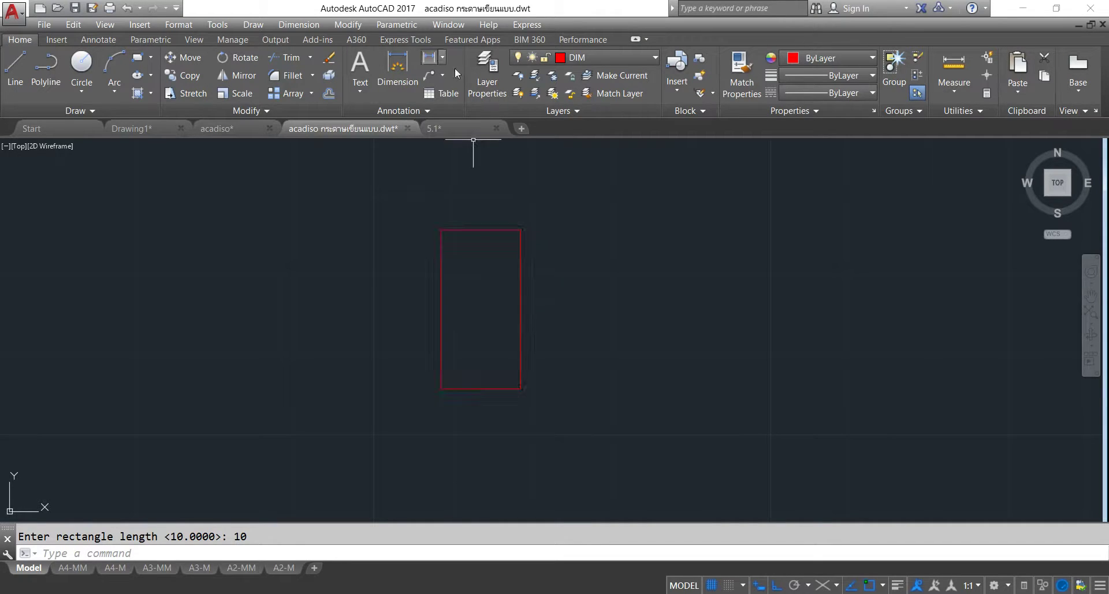
Make ISO-2017 M. the current dimension style.
{"action": "left_click", "coordinate": [397, 64]}
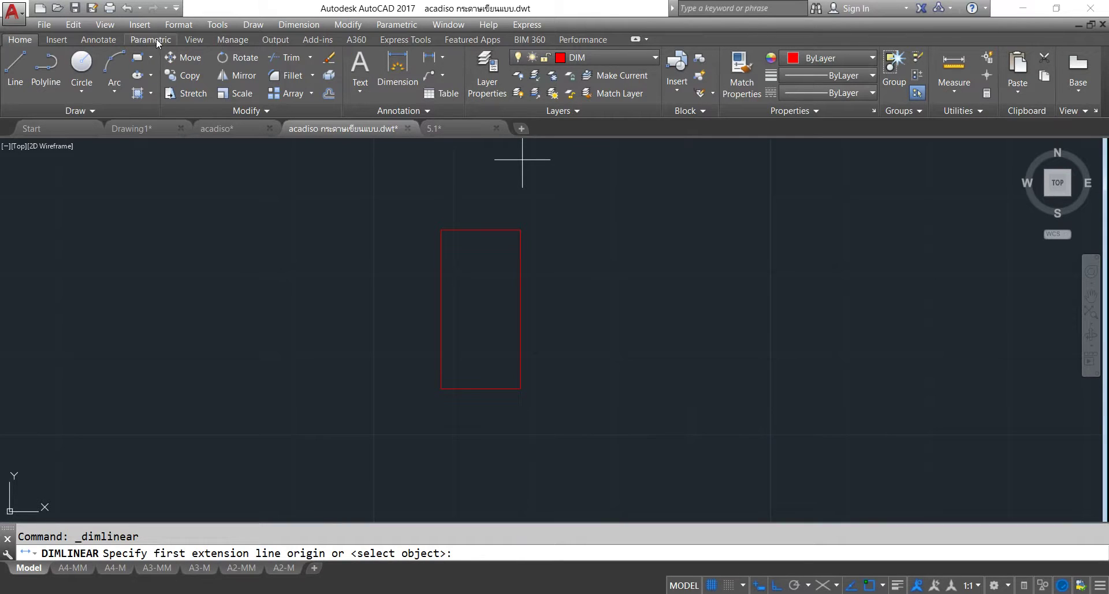
{"action": "left_click", "coordinate": [104, 39]}
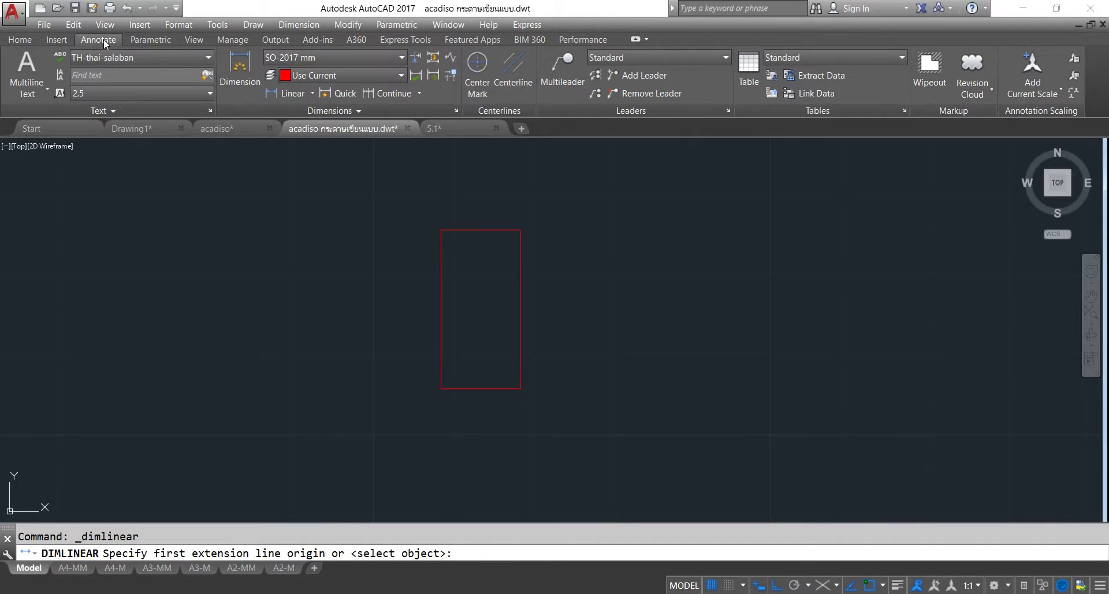
{"action": "left_click", "coordinate": [401, 58]}
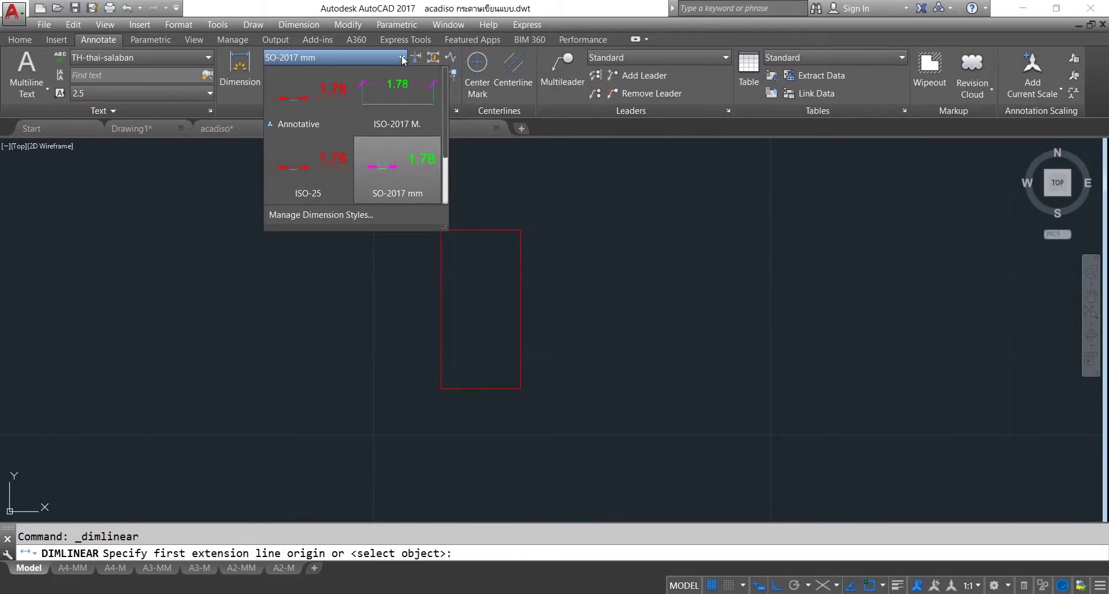
{"action": "left_click", "coordinate": [401, 91]}
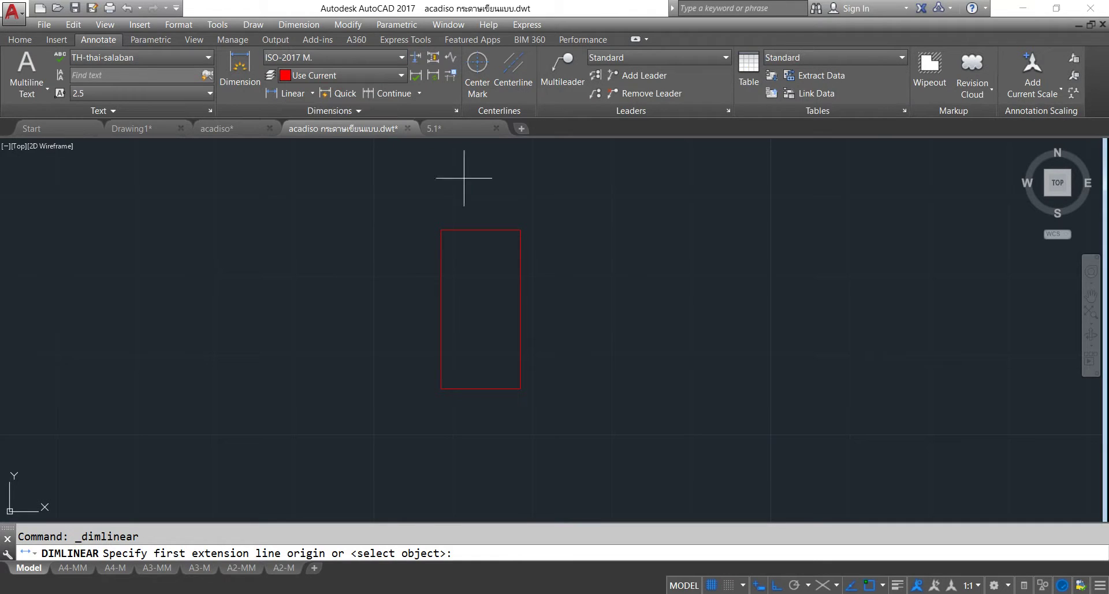
Add the 10 linear dimension across the rectangle's top edge.
{"action": "left_click", "coordinate": [441, 229]}
{"action": "left_click", "coordinate": [521, 229]}
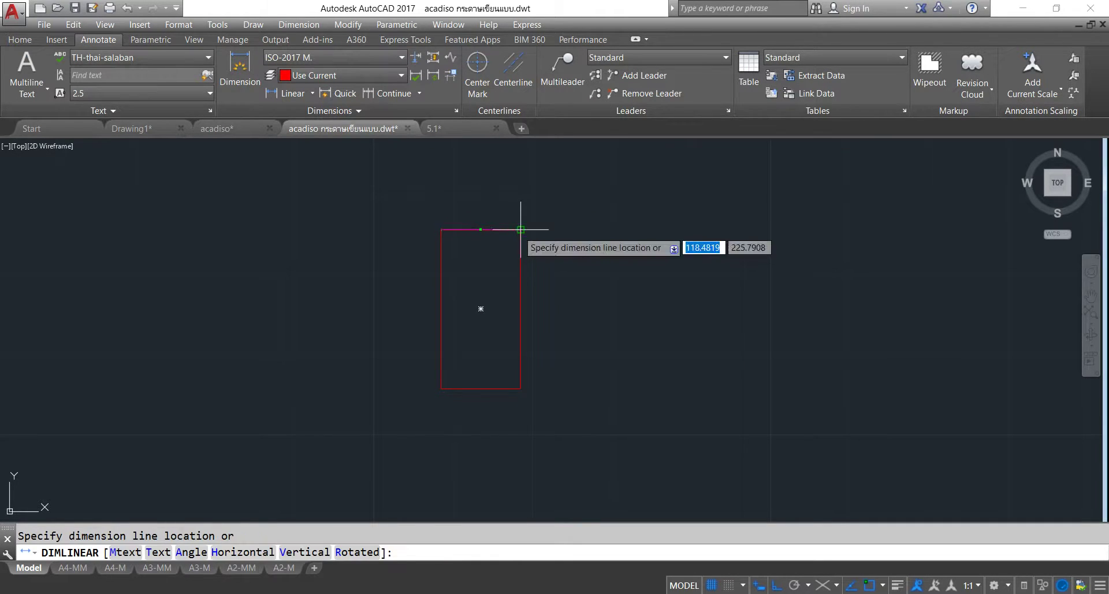
{"action": "scroll", "coordinate": [502, 211], "scroll_direction": "up", "scroll_amount": 3}
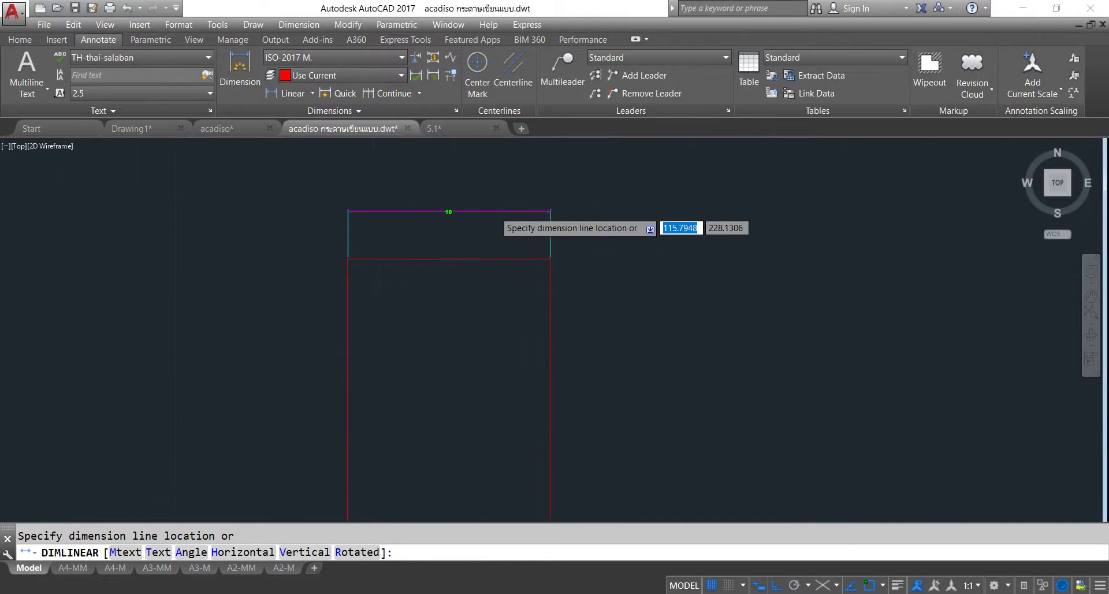
{"action": "scroll", "coordinate": [497, 211], "scroll_direction": "up", "scroll_amount": 2}
{"action": "left_click", "coordinate": [513, 180]}
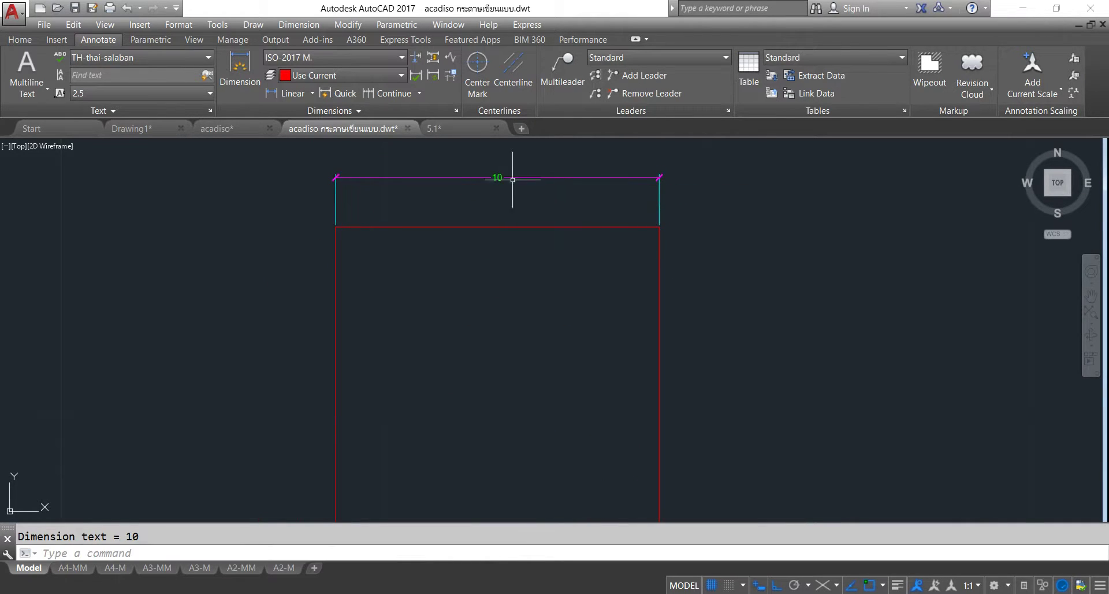
{"action": "scroll", "coordinate": [472, 217], "scroll_direction": "down", "scroll_amount": 4}
Add the 20 linear dimension along the rectangle's right side.
{"action": "right_click", "coordinate": [583, 193]}
{"action": "left_click", "coordinate": [589, 202]}
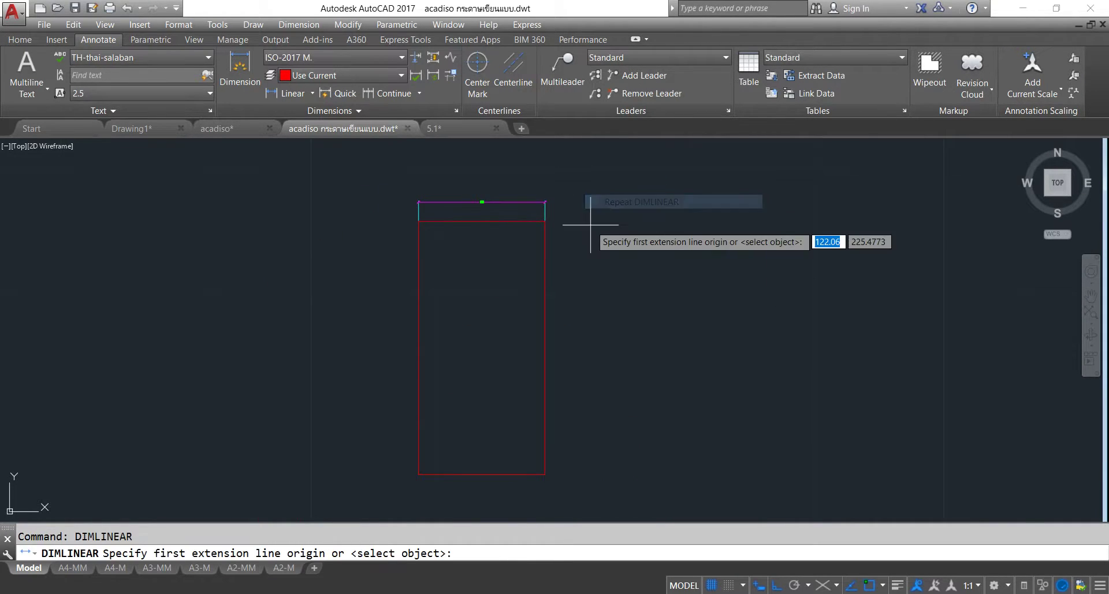
{"action": "scroll", "coordinate": [587, 225], "scroll_direction": "up", "scroll_amount": 5}
{"action": "scroll", "coordinate": [448, 216], "scroll_direction": "down", "scroll_amount": 4}
{"action": "scroll", "coordinate": [570, 278], "scroll_direction": "up", "scroll_amount": 2}
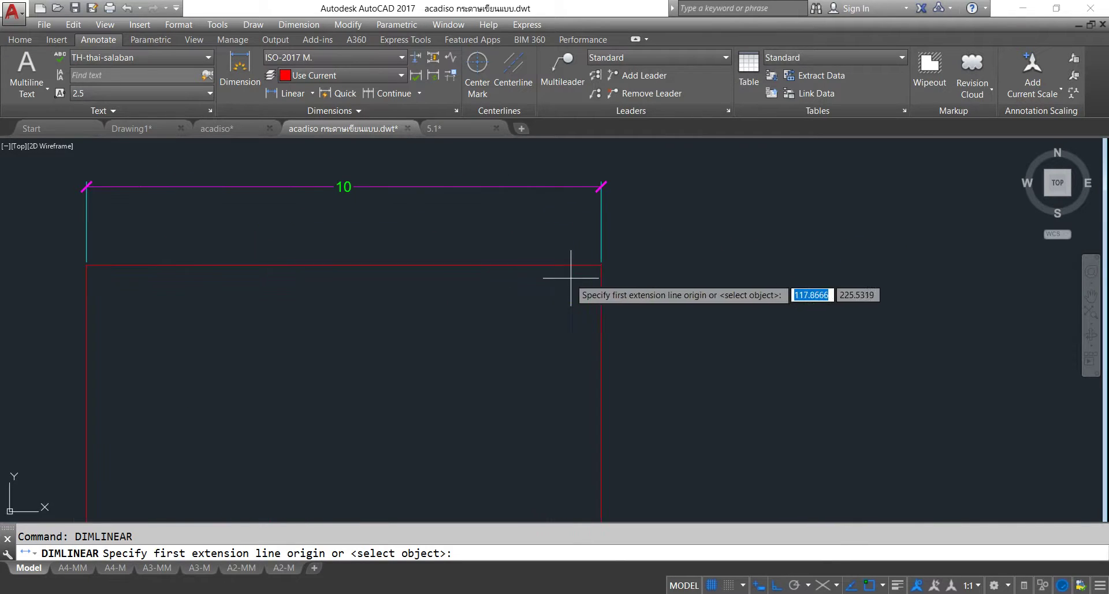
{"action": "left_click", "coordinate": [601, 265]}
{"action": "scroll", "coordinate": [601, 267], "scroll_direction": "down", "scroll_amount": 5}
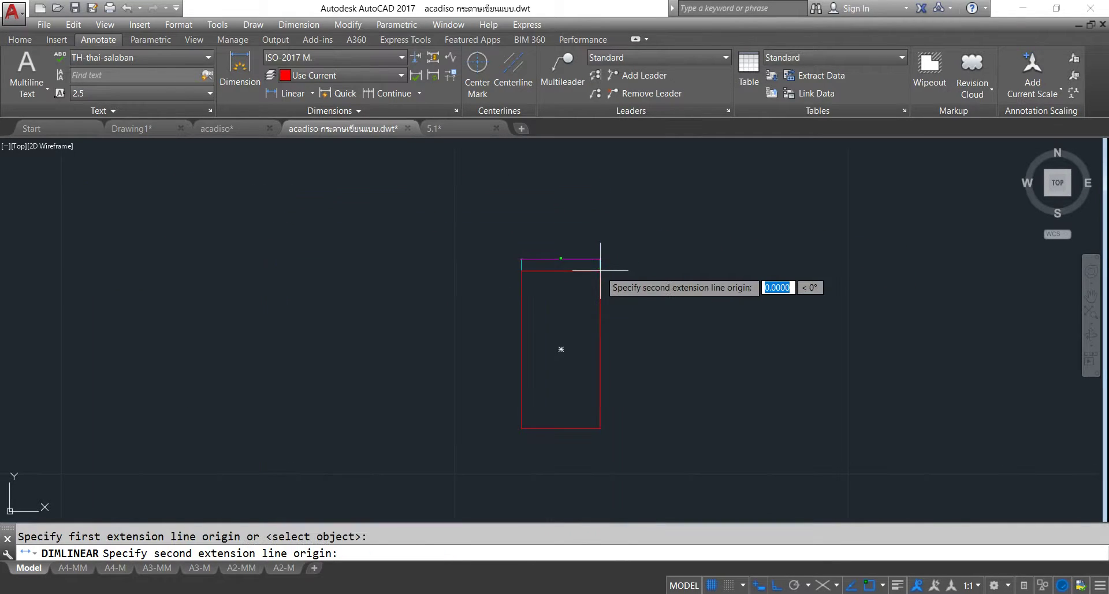
{"action": "left_click", "coordinate": [601, 442]}
{"action": "scroll", "coordinate": [625, 309], "scroll_direction": "up", "scroll_amount": 4}
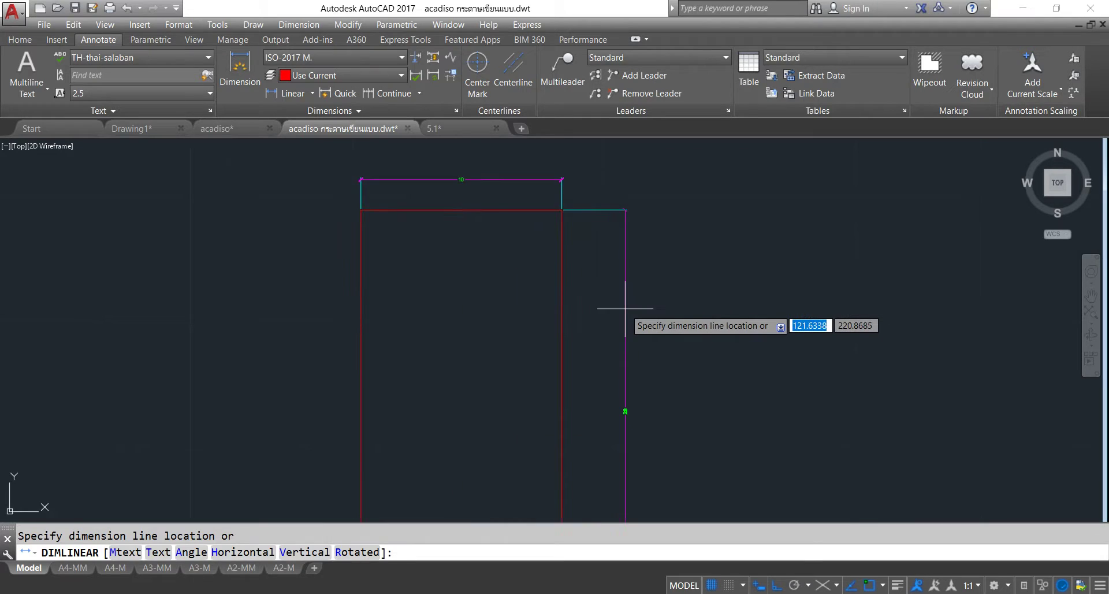
{"action": "left_click", "coordinate": [625, 309]}
{"action": "scroll", "coordinate": [572, 317], "scroll_direction": "down", "scroll_amount": 2}
{"action": "scroll", "coordinate": [458, 211], "scroll_direction": "up", "scroll_amount": 4}
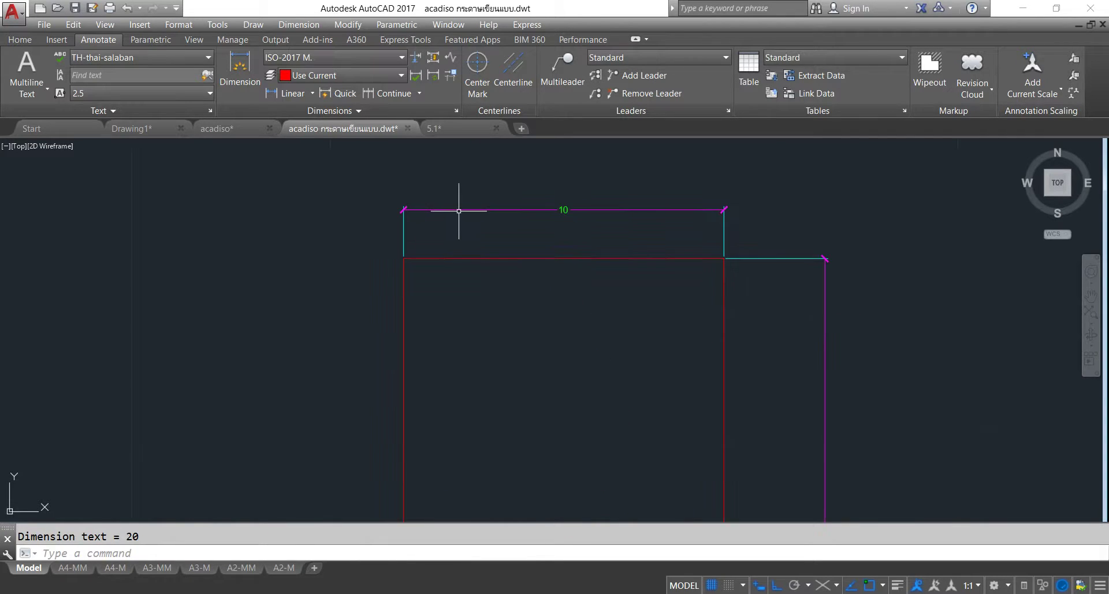
{"action": "scroll", "coordinate": [459, 211], "scroll_direction": "down", "scroll_amount": 4}
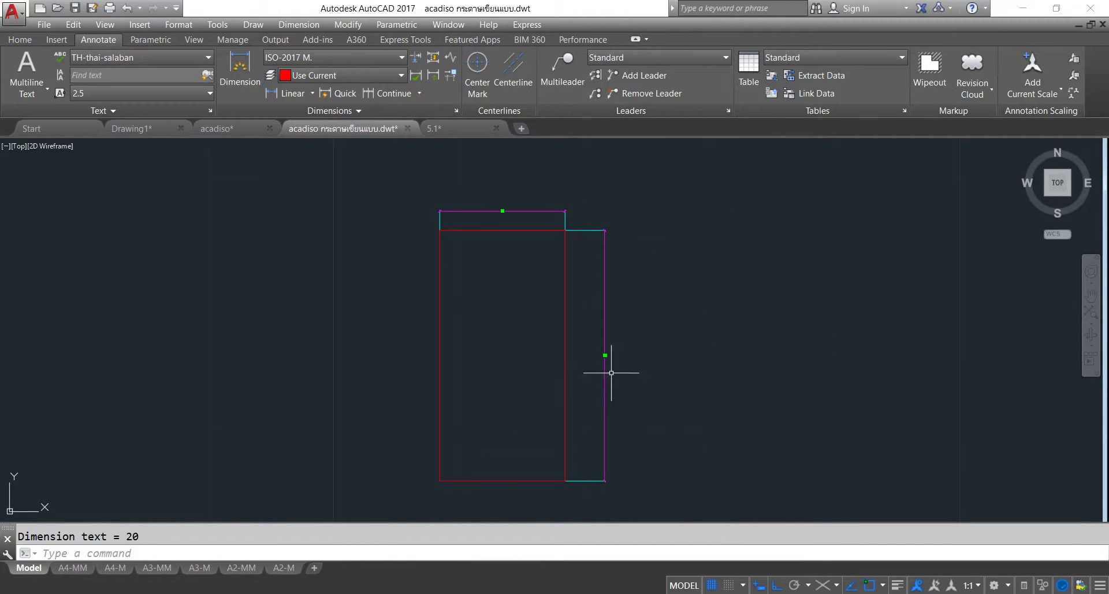
{"action": "scroll", "coordinate": [601, 364], "scroll_direction": "up", "scroll_amount": 4}
{"action": "scroll", "coordinate": [595, 354], "scroll_direction": "down", "scroll_amount": 2}
{"action": "scroll", "coordinate": [597, 354], "scroll_direction": "down", "scroll_amount": 2}
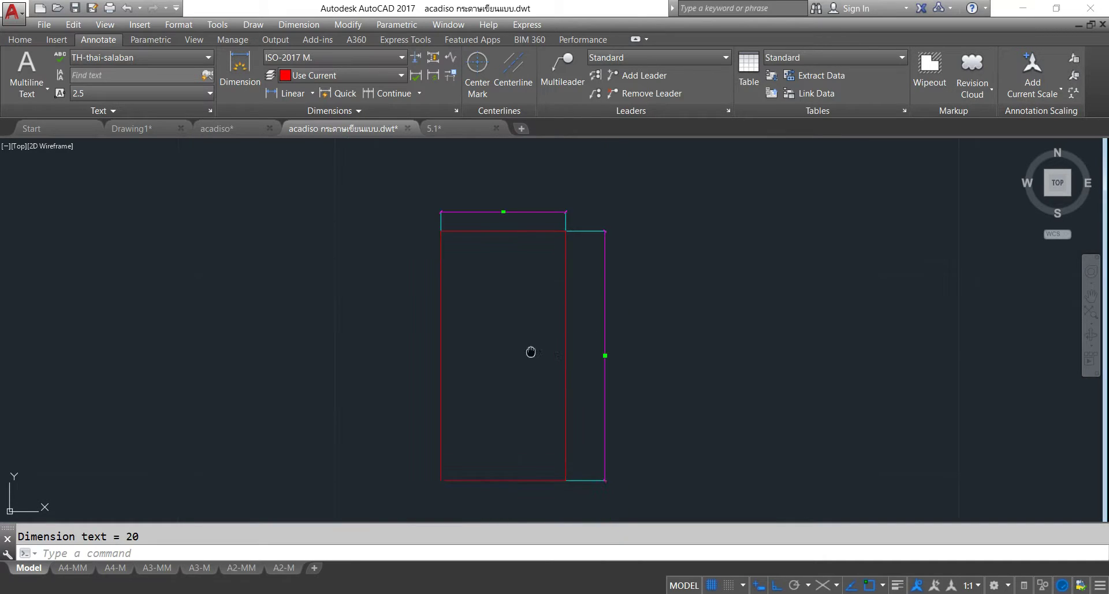
{"action": "middle_click_drag", "start_coordinate": [530, 351], "coordinate": [552, 345]}
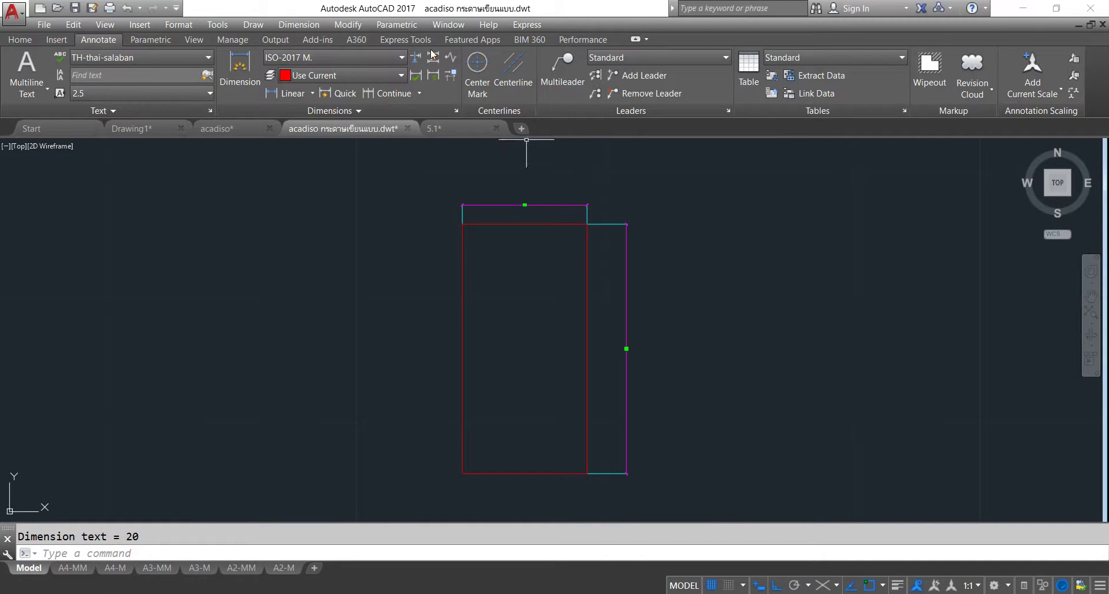
Inspect the rectangle's area and length in the Properties palette.
{"action": "left_click", "coordinate": [348, 24]}
{"action": "left_click", "coordinate": [364, 41]}
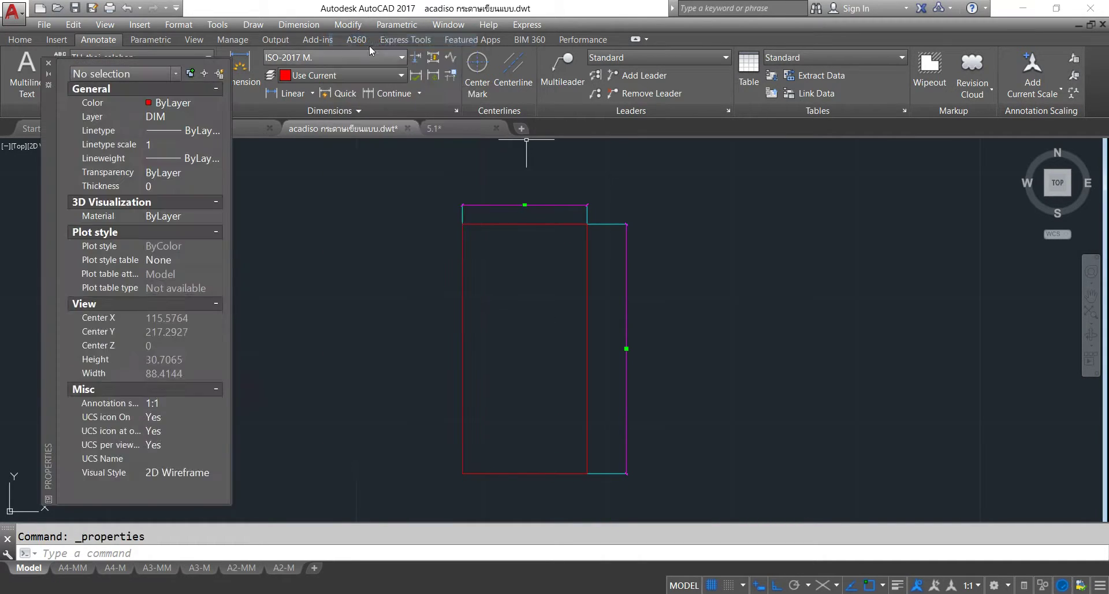
{"action": "left_click", "coordinate": [504, 224]}
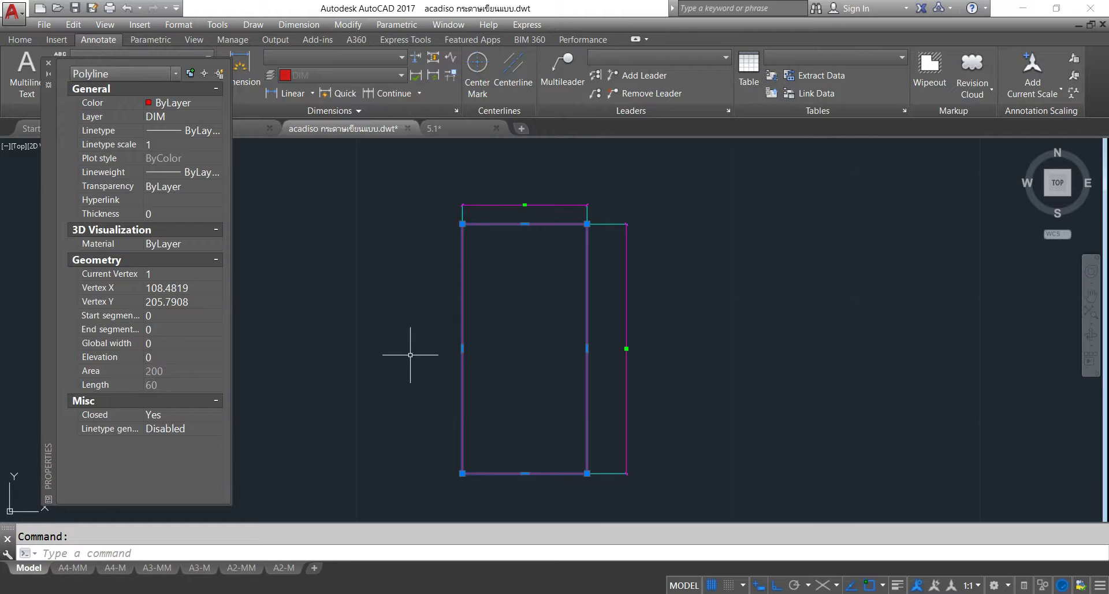
{"action": "scroll", "coordinate": [448, 286], "scroll_direction": "down", "scroll_amount": 2}
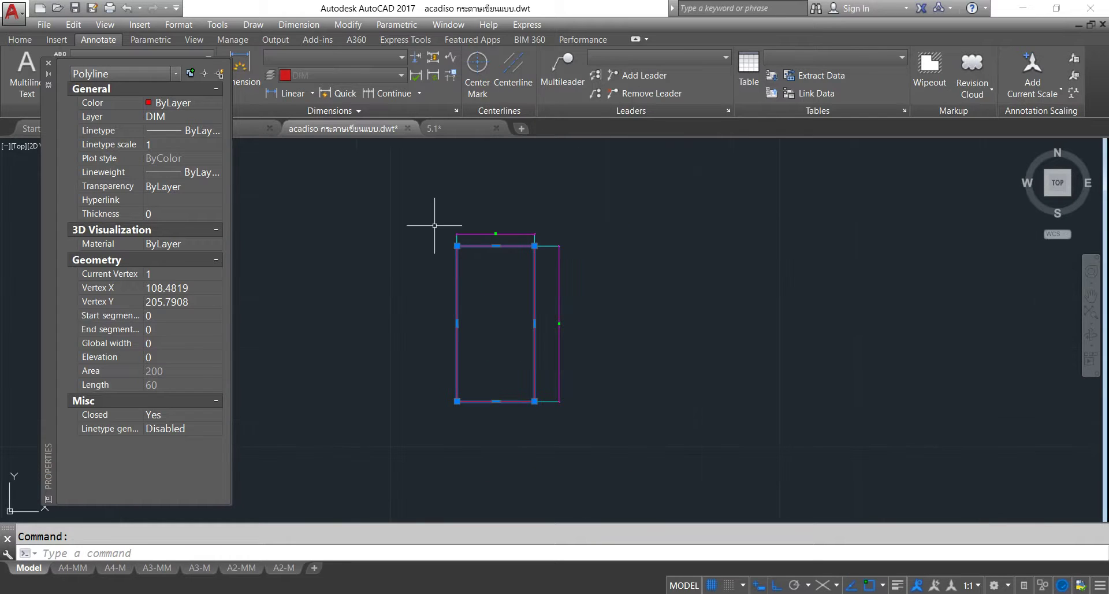
{"action": "left_click", "coordinate": [49, 63]}
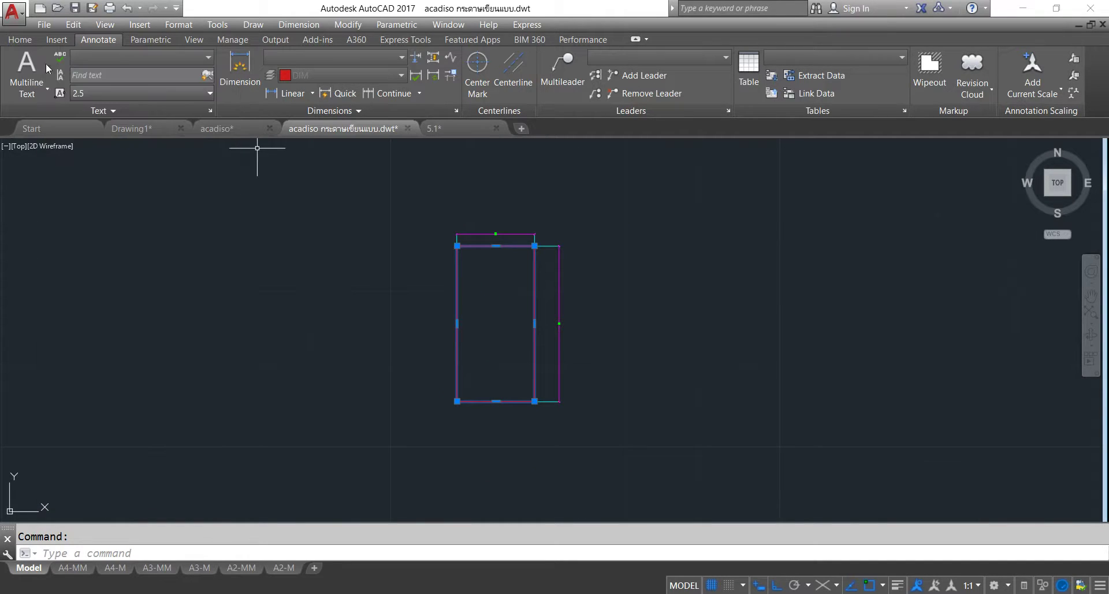
Delete the rectangle together with both its dimensions.
{"action": "left_click", "coordinate": [430, 189]}
{"action": "left_click", "coordinate": [585, 450]}
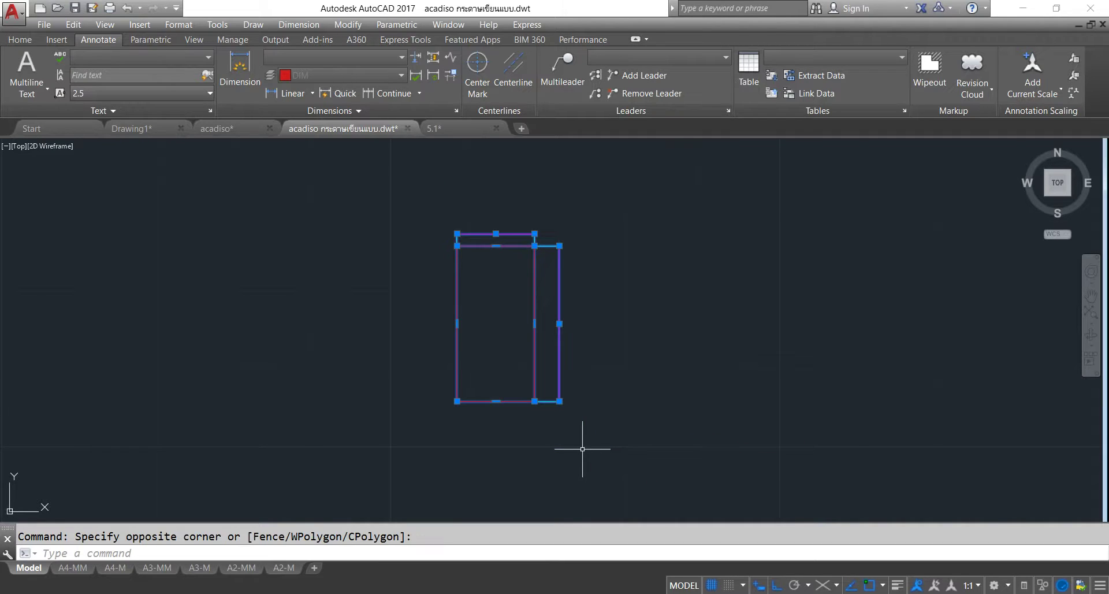
{"action": "key", "text": "Delete"}
Begin a new rectangle from the Draw menu and set its first corner.
{"action": "scroll", "coordinate": [582, 449], "scroll_direction": "down", "scroll_amount": 5}
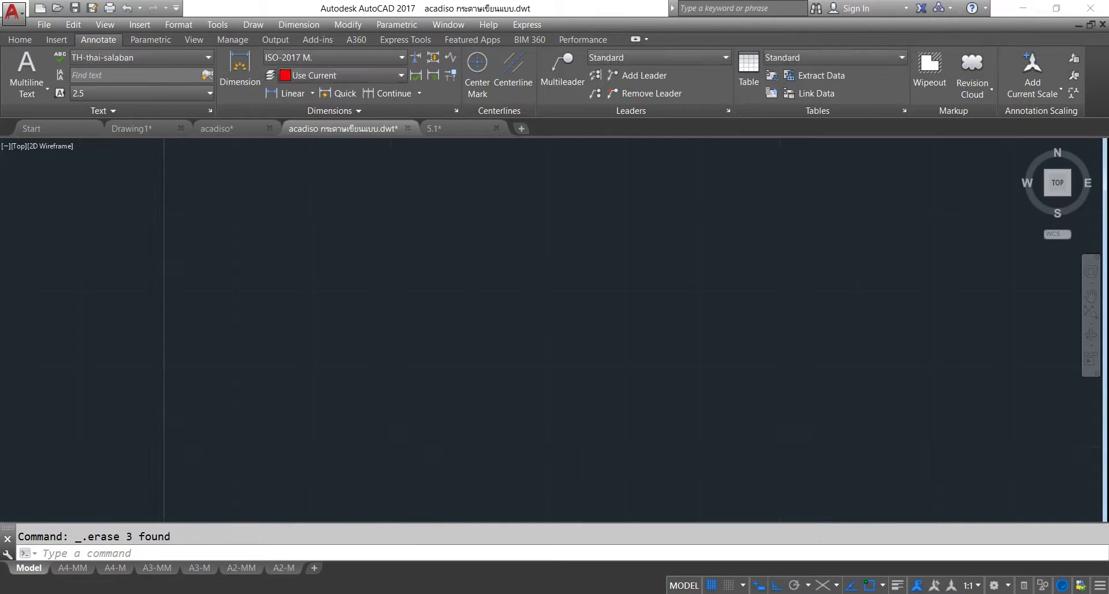
{"action": "middle_click_drag", "start_coordinate": [552, 408], "coordinate": [491, 295]}
{"action": "scroll", "coordinate": [491, 295], "scroll_direction": "up", "scroll_amount": 2}
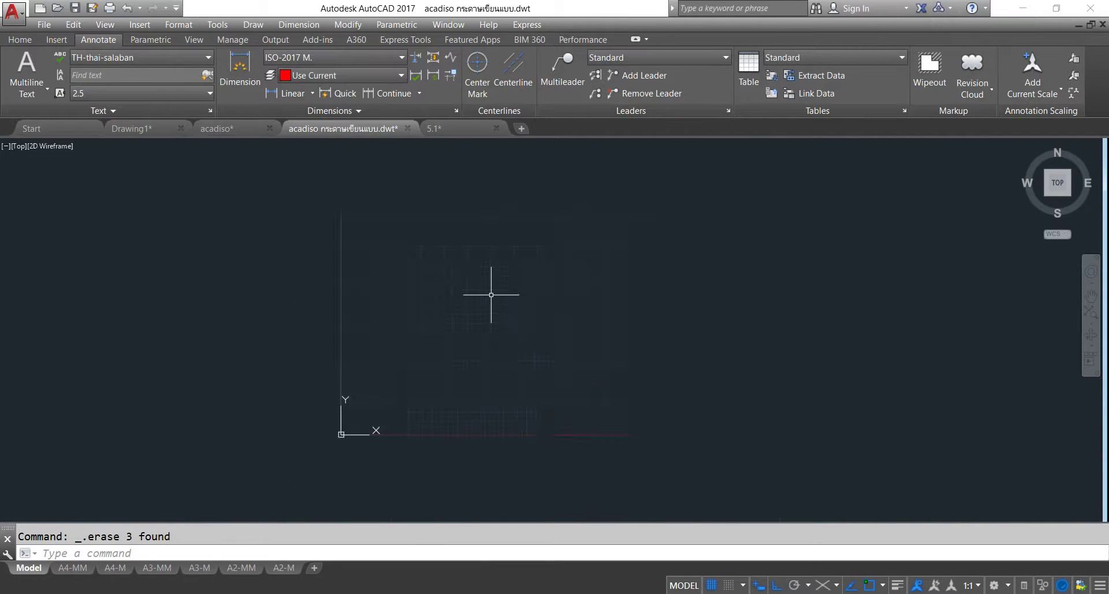
{"action": "left_click", "coordinate": [253, 24]}
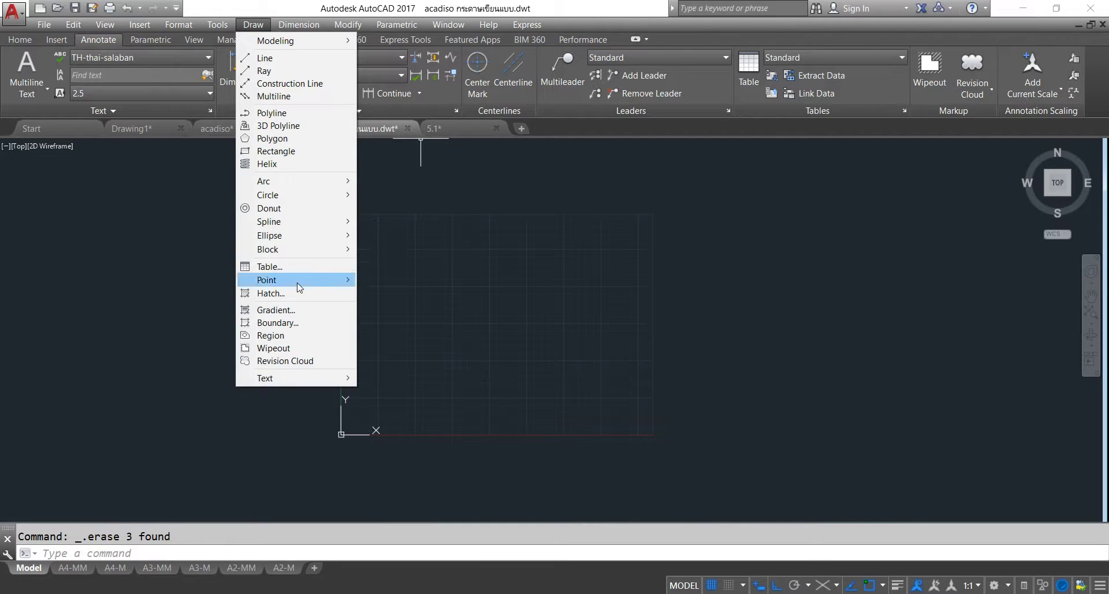
{"action": "left_click", "coordinate": [275, 151]}
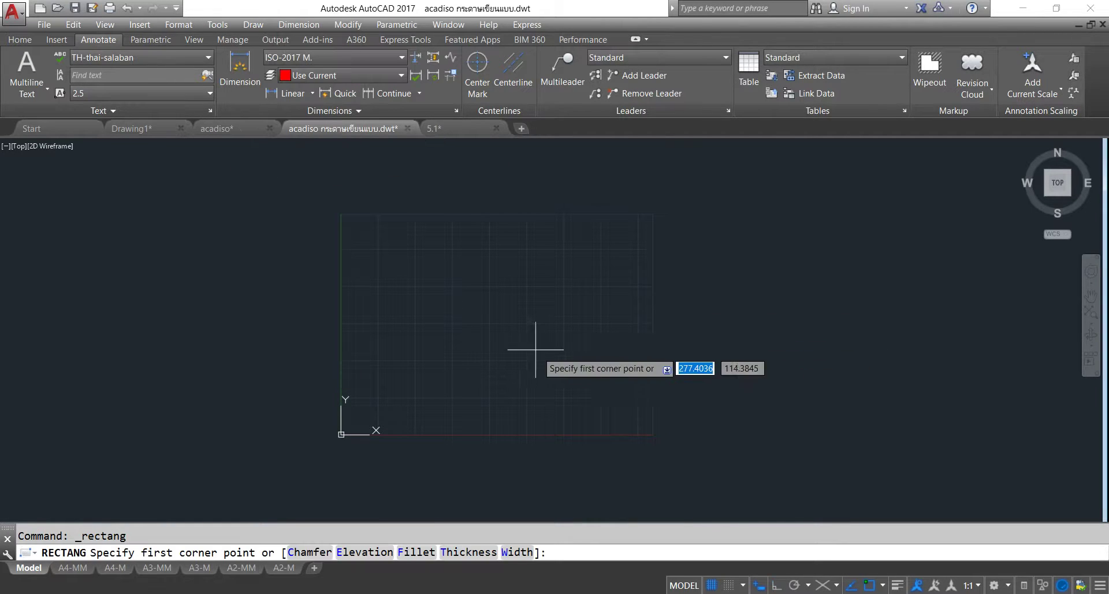
{"action": "scroll", "coordinate": [558, 358], "scroll_direction": "up", "scroll_amount": 3}
{"action": "left_click", "coordinate": [273, 206]}
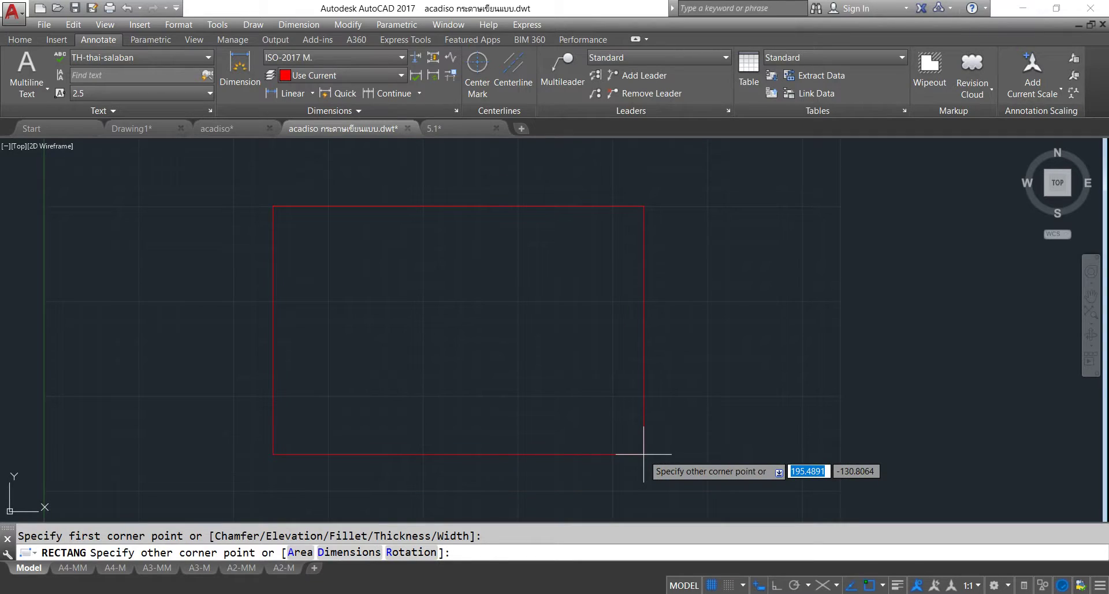
Size the rectangle with the Dimensions option to length 10 and width 6, then place it.
{"action": "type", "text": "d"}
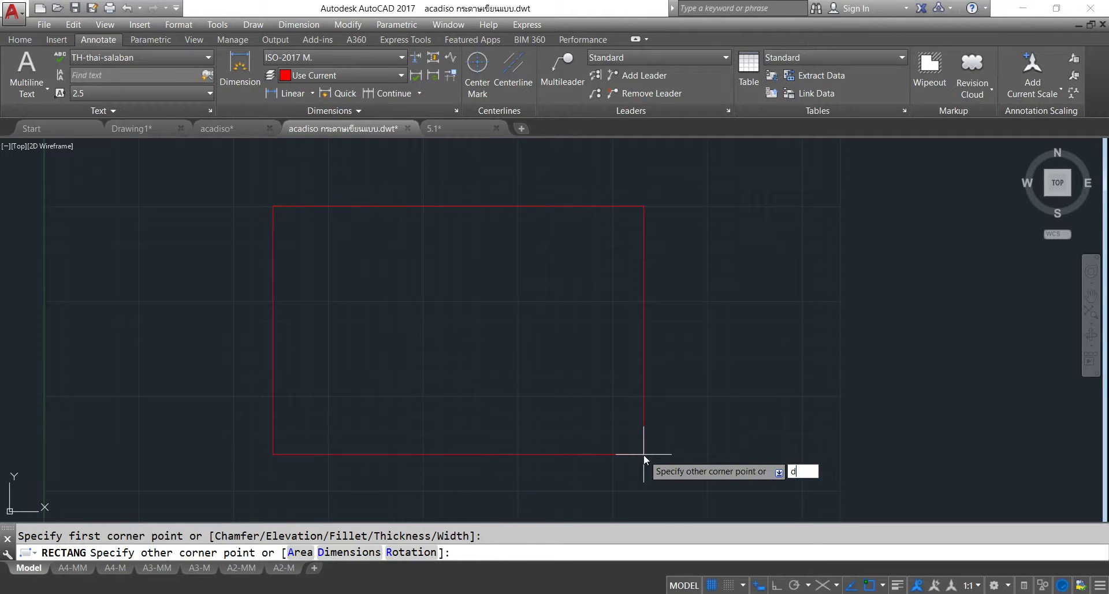
{"action": "key", "text": "Return"}
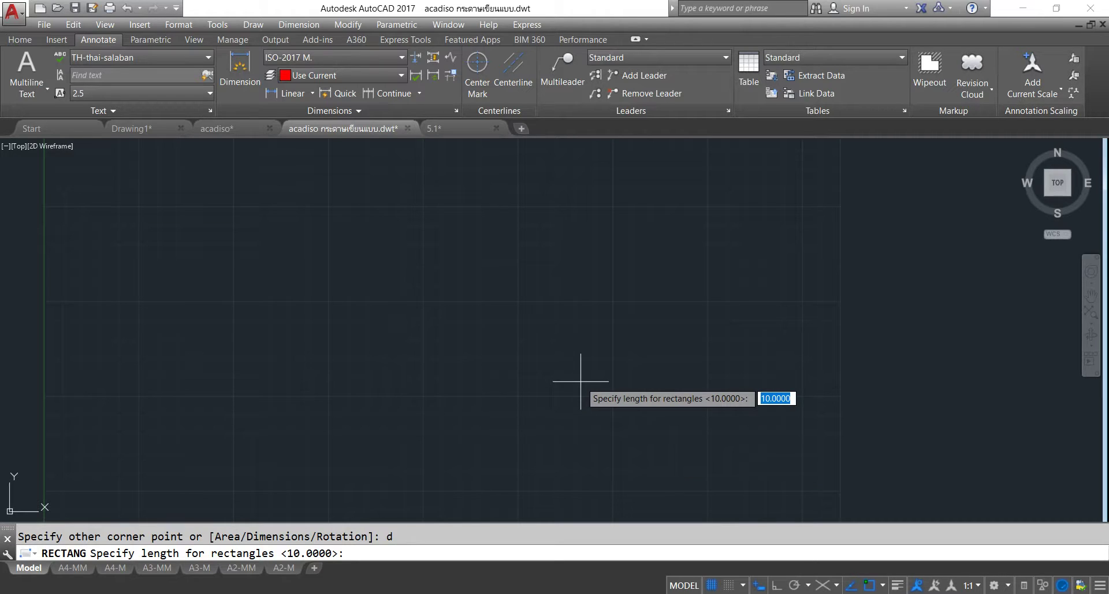
{"action": "type", "text": "1"}
{"action": "key", "text": "Return"}
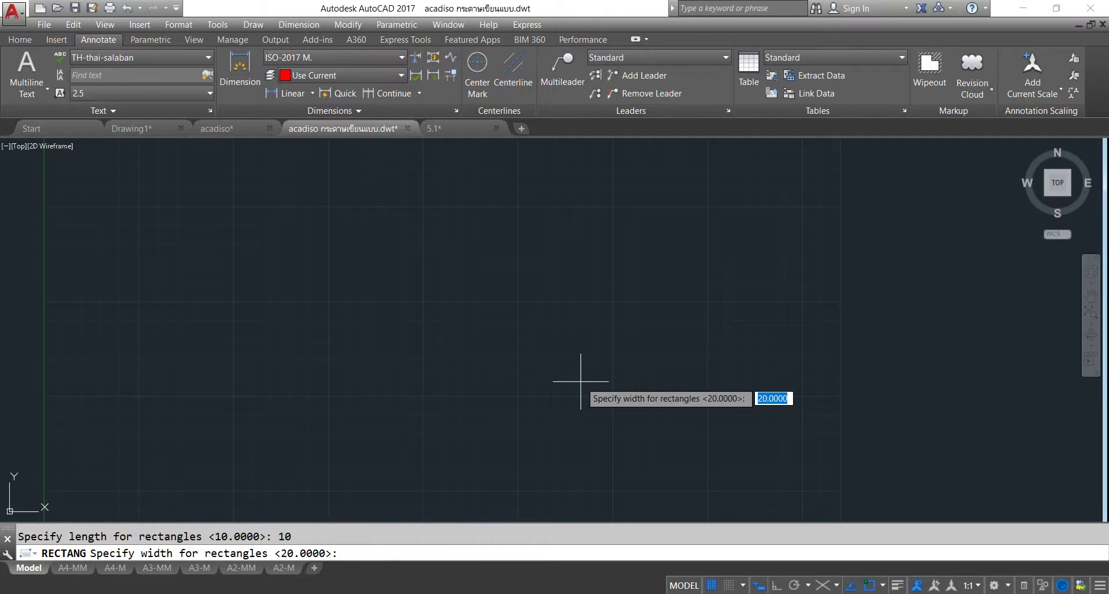
{"action": "type", "text": "6"}
{"action": "key", "text": "Return"}
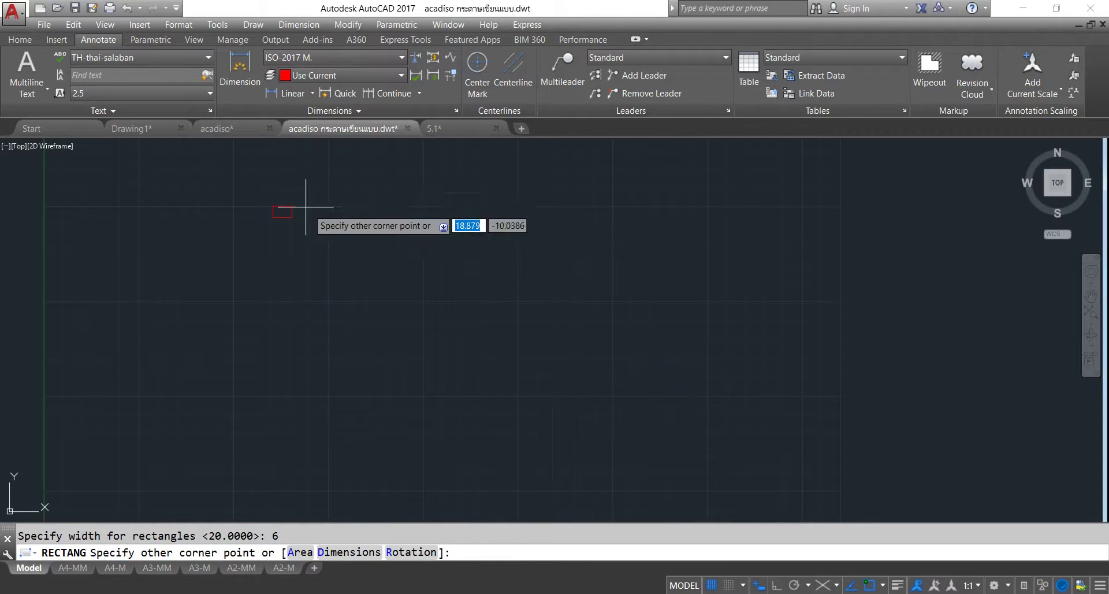
{"action": "scroll", "coordinate": [278, 197], "scroll_direction": "up", "scroll_amount": 6}
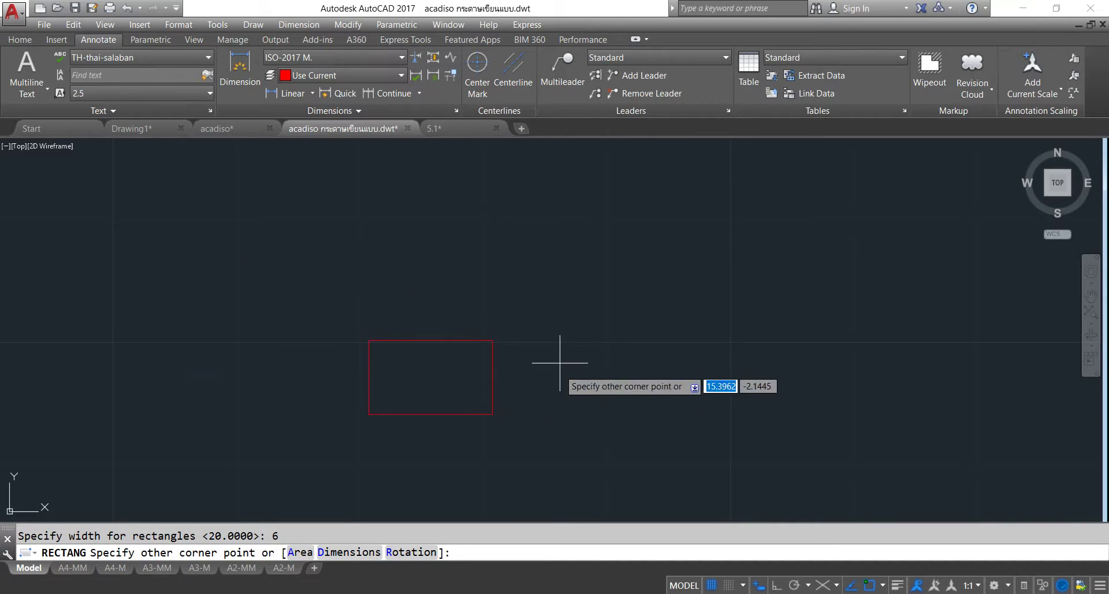
{"action": "left_click", "coordinate": [517, 260]}
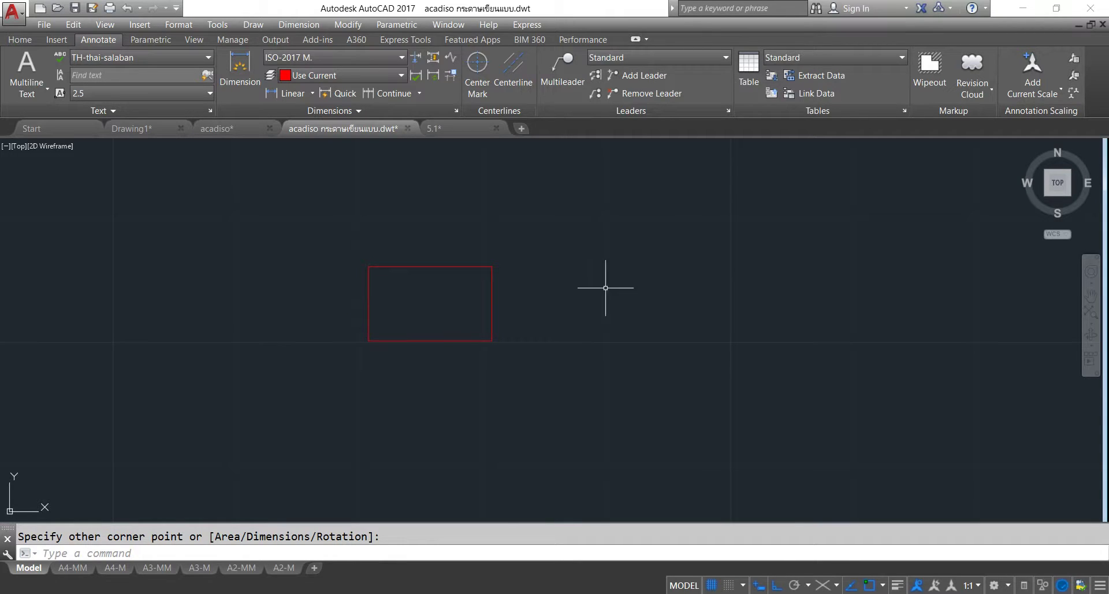
Place linear dimensions on the red rectangle: 10 across the top edge, 6 down the right side.
{"action": "left_click", "coordinate": [282, 93]}
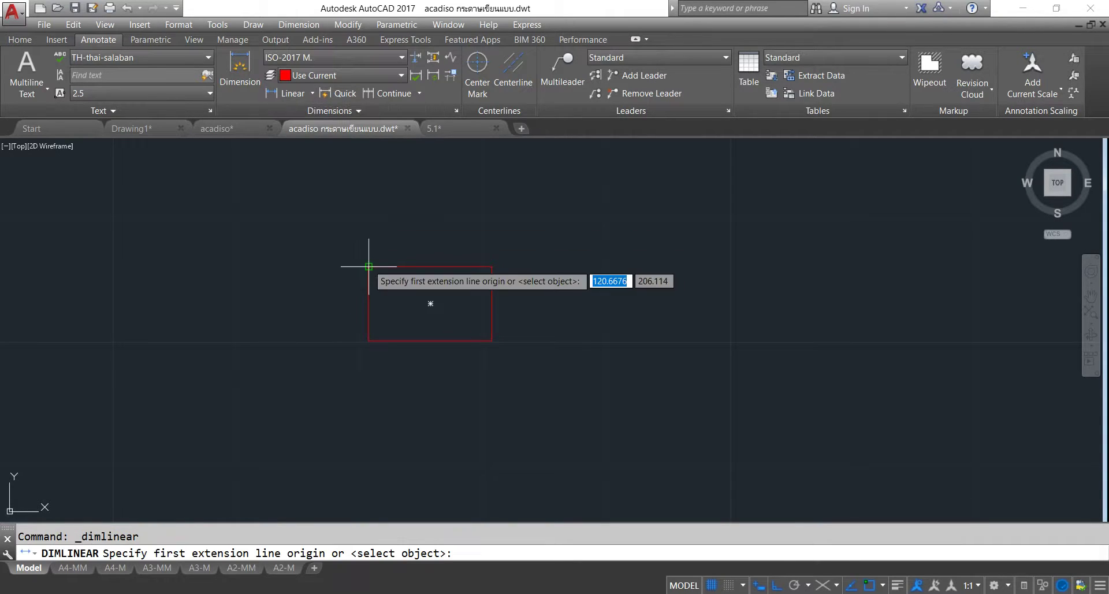
{"action": "left_click", "coordinate": [368, 266]}
{"action": "left_click", "coordinate": [492, 266]}
{"action": "left_click", "coordinate": [485, 240]}
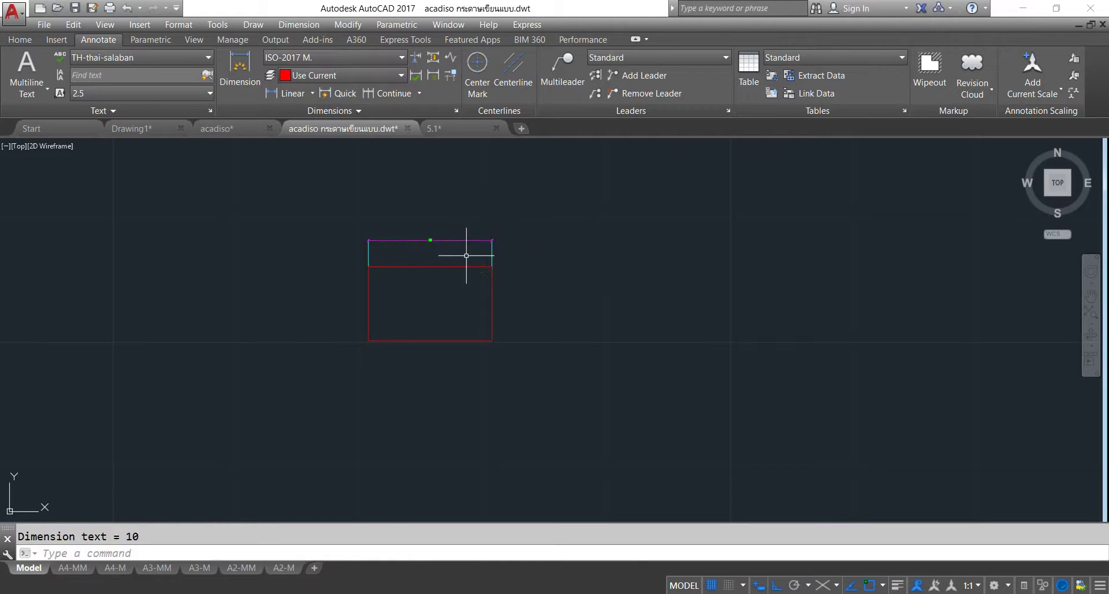
{"action": "scroll", "coordinate": [422, 267], "scroll_direction": "up", "scroll_amount": 4}
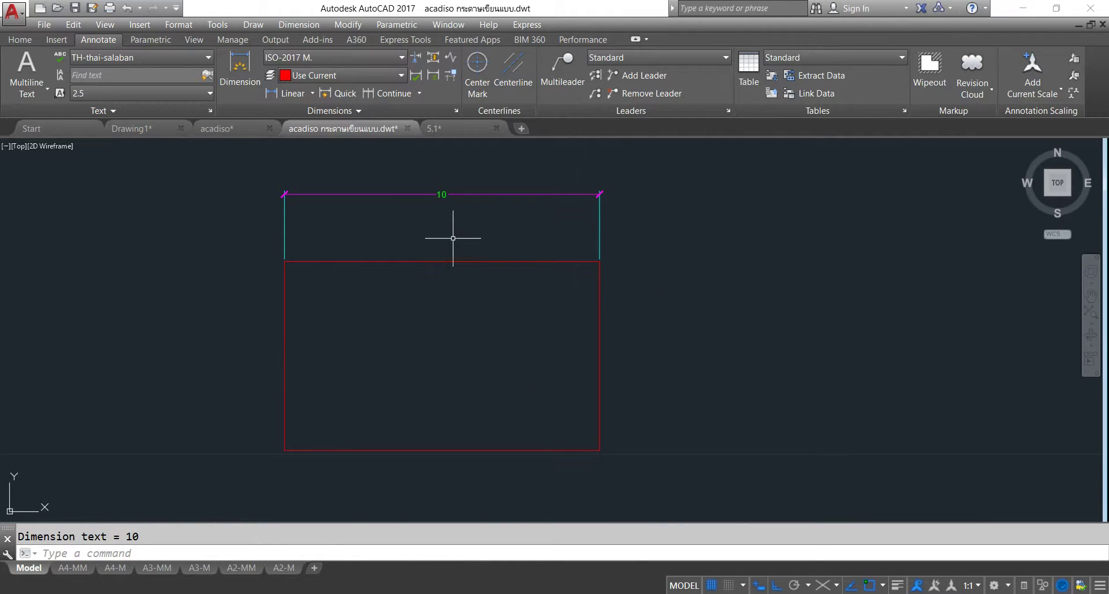
{"action": "key", "text": "Return"}
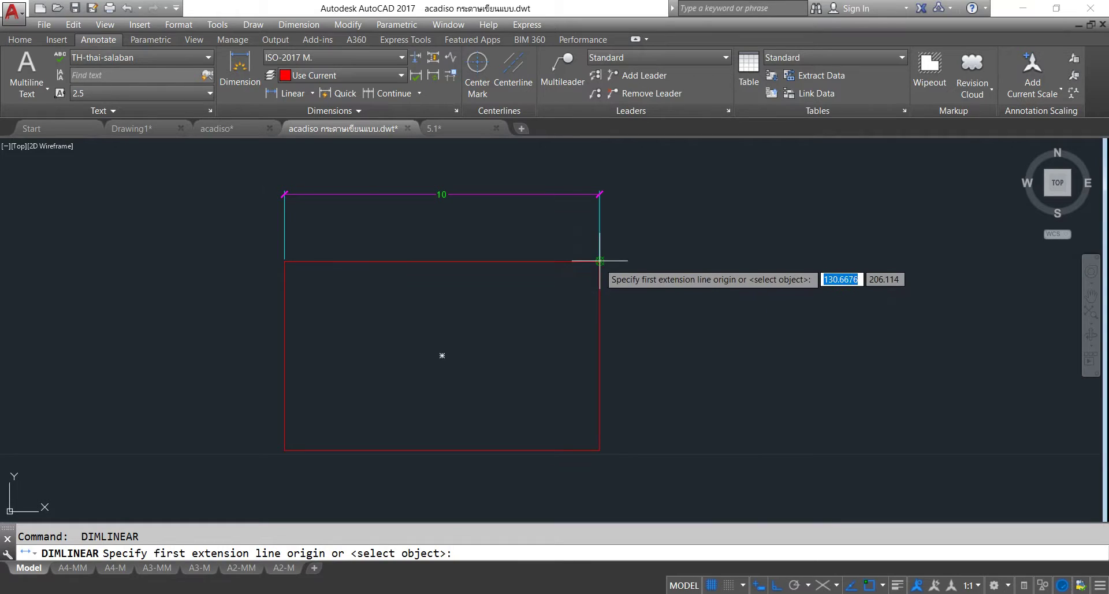
{"action": "left_click", "coordinate": [599, 261]}
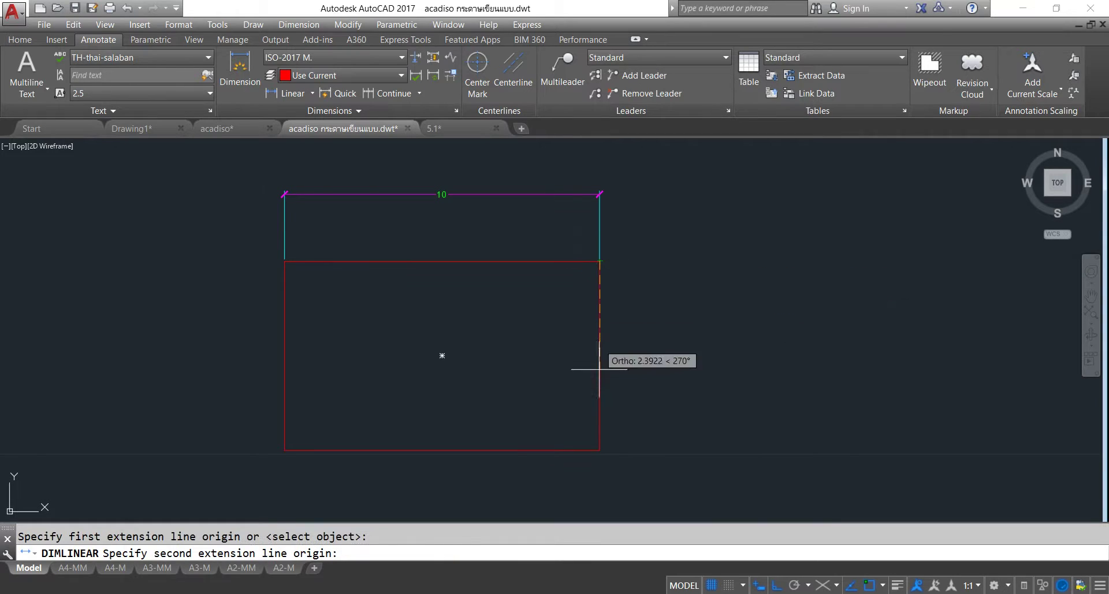
{"action": "left_click", "coordinate": [600, 450]}
{"action": "left_click", "coordinate": [657, 354]}
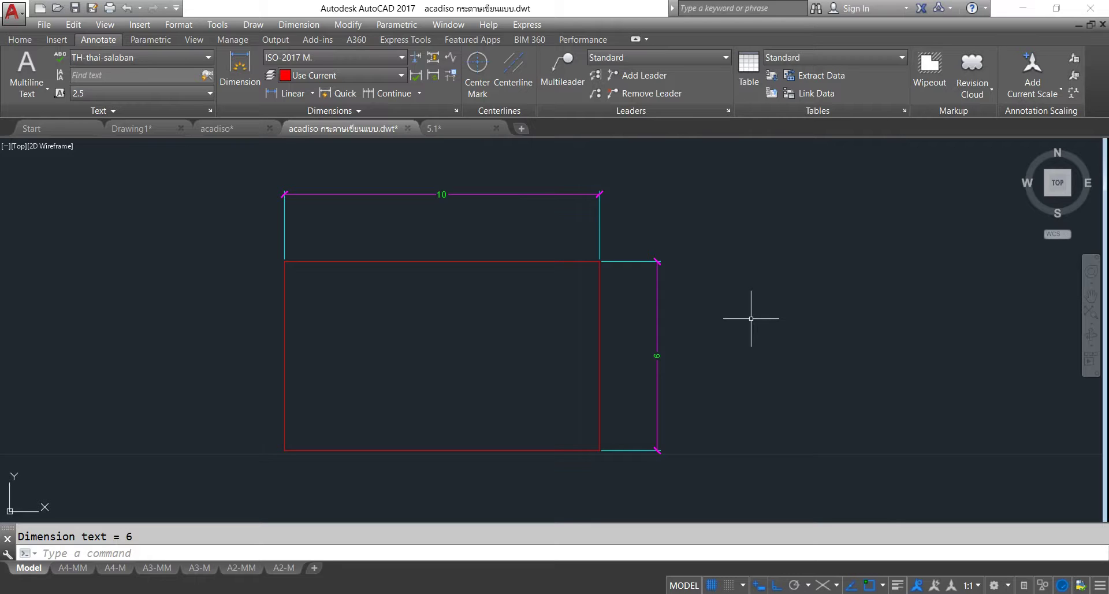
{"action": "scroll", "coordinate": [532, 318], "scroll_direction": "down", "scroll_amount": 2}
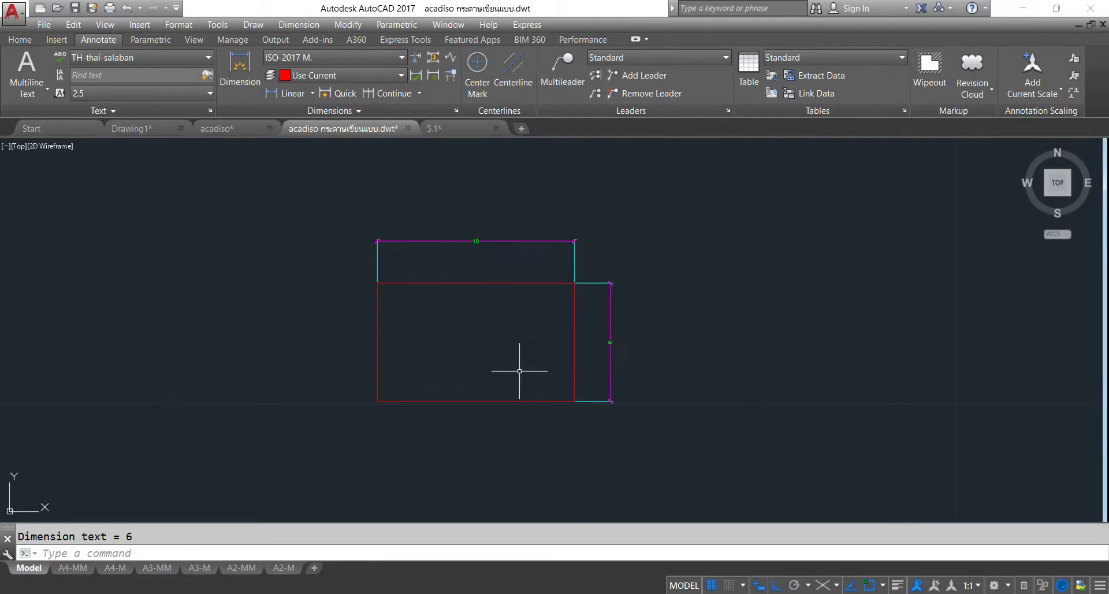
{"action": "scroll", "coordinate": [539, 354], "scroll_direction": "down", "scroll_amount": 1}
Window-select the 10-by-6 rectangle with both its dimensions and delete them.
{"action": "left_click", "coordinate": [339, 179]}
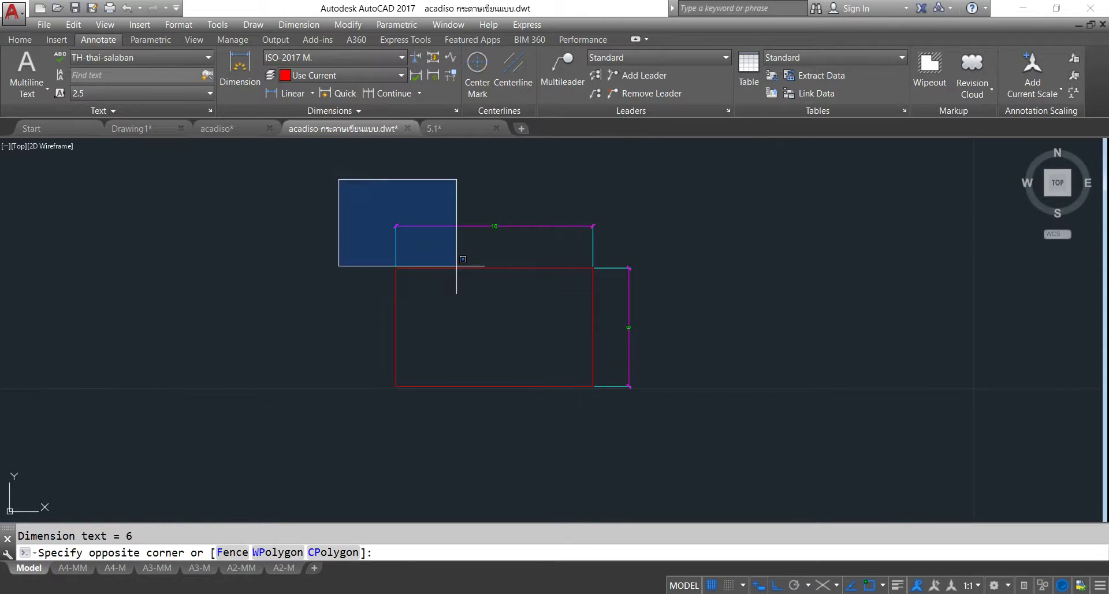
{"action": "left_click", "coordinate": [721, 489]}
{"action": "key", "text": "Delete"}
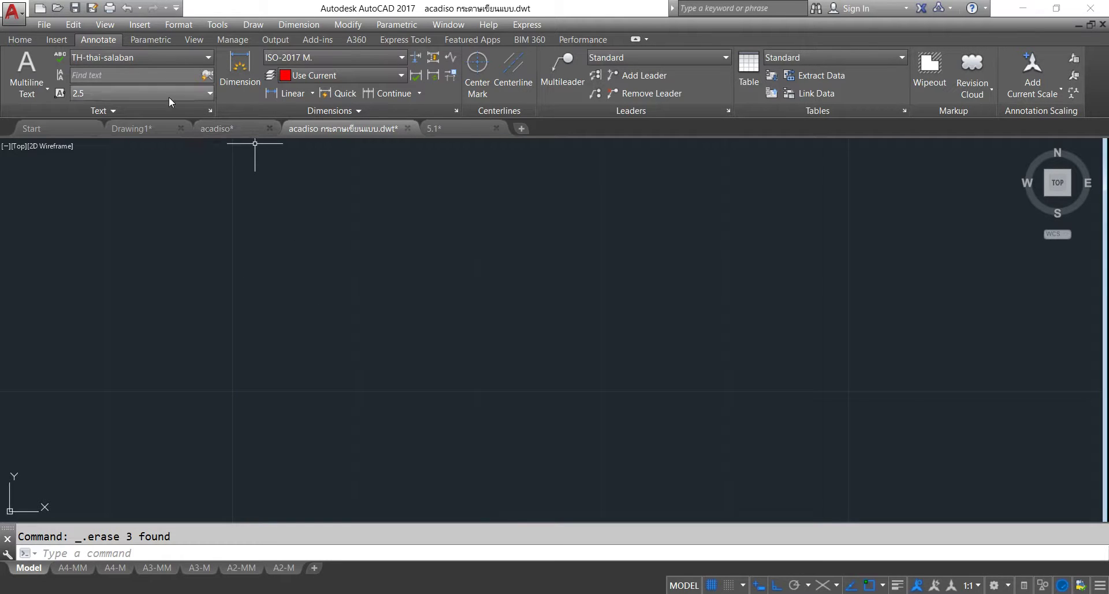
Return to the Home tab and bring up the Arc drawing options.
{"action": "left_click", "coordinate": [19, 41]}
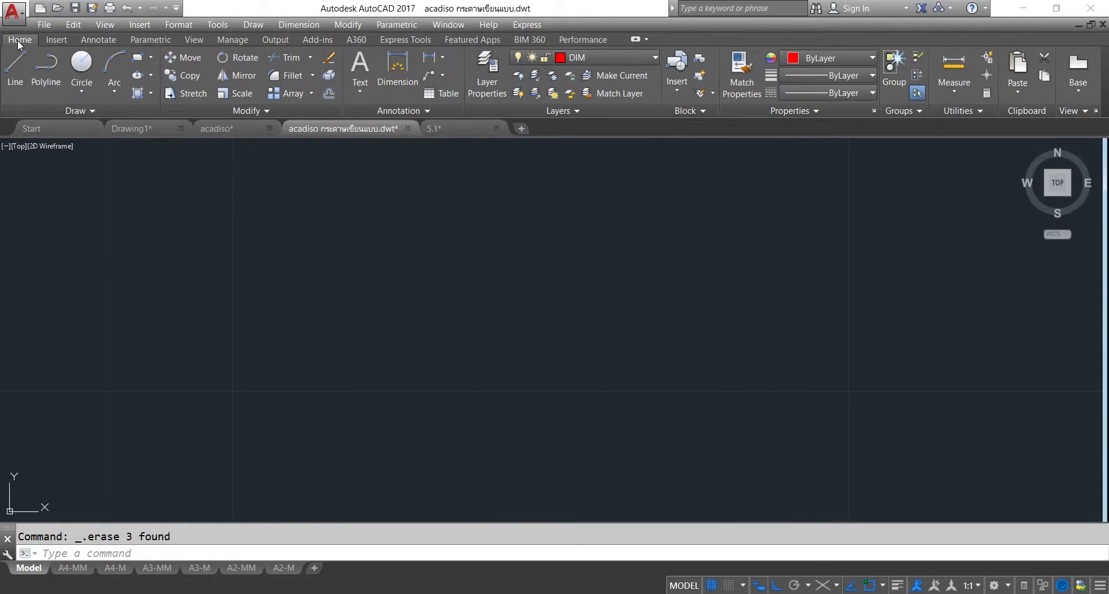
{"action": "left_click", "coordinate": [113, 95]}
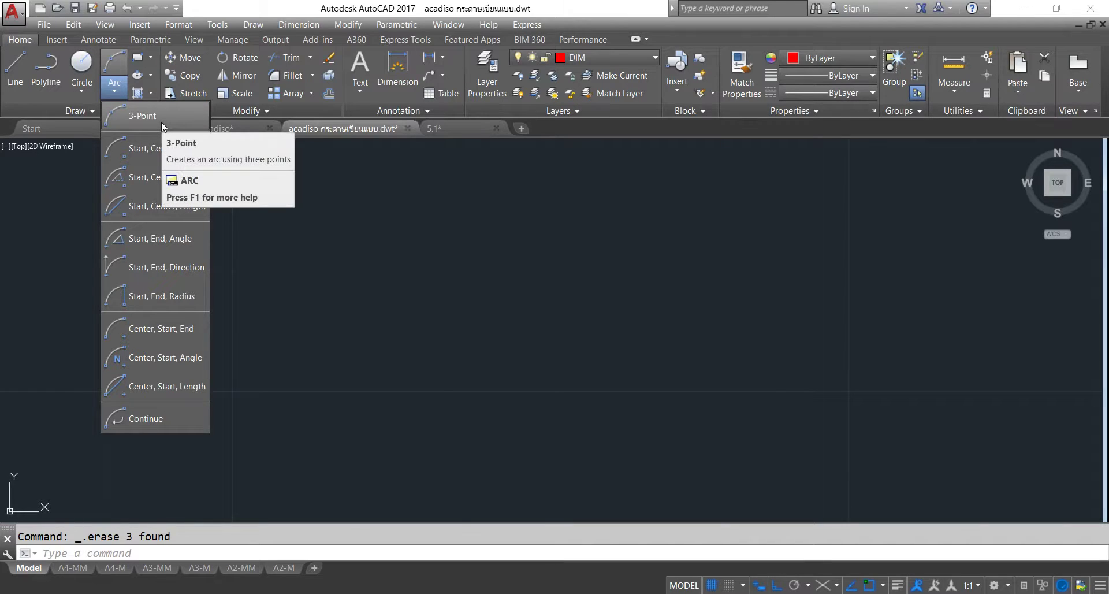
{"action": "left_click", "coordinate": [252, 26]}
{"action": "mouse_move", "coordinate": [263, 180]}
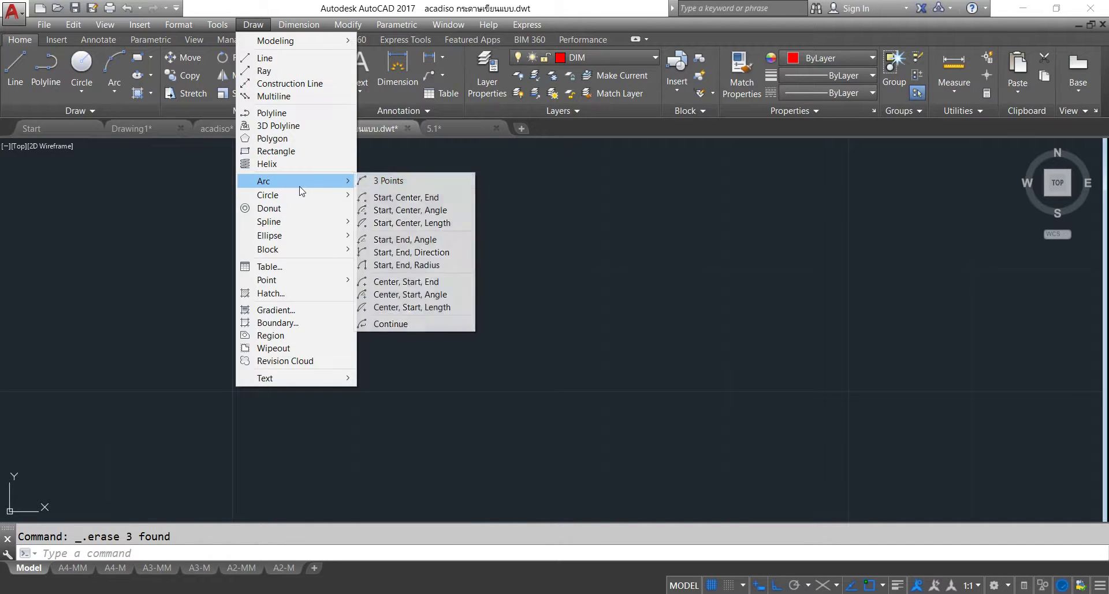
With ortho off (F8), draw a long three-point red arc sweeping up to the right.
{"action": "left_click", "coordinate": [398, 182]}
{"action": "scroll", "coordinate": [564, 361], "scroll_direction": "down", "scroll_amount": 3}
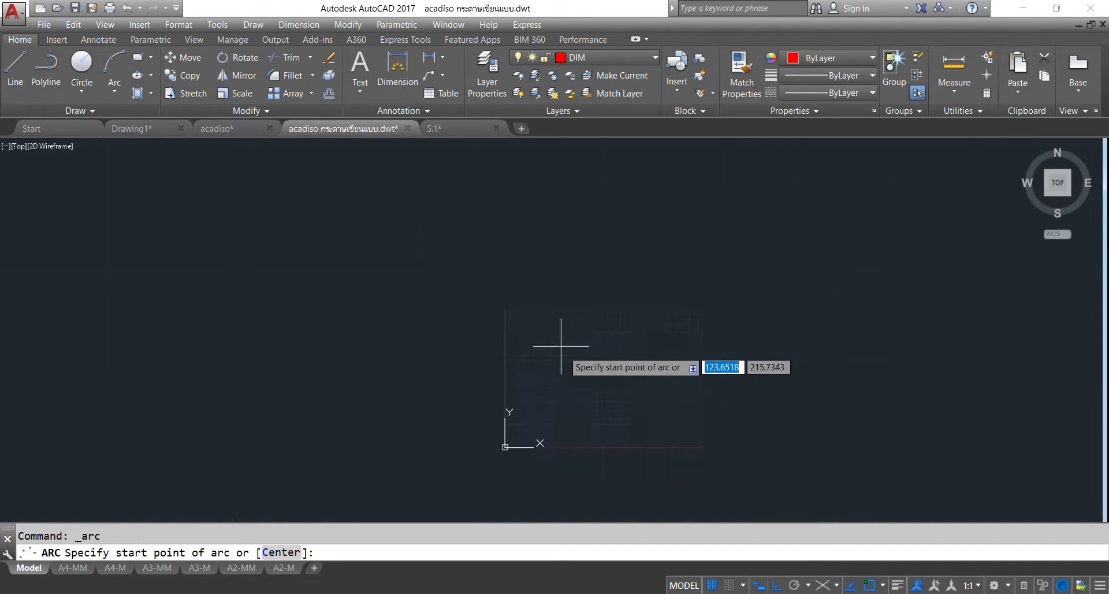
{"action": "scroll", "coordinate": [565, 346], "scroll_direction": "up", "scroll_amount": 2}
{"action": "scroll", "coordinate": [612, 341], "scroll_direction": "up", "scroll_amount": 2}
{"action": "mouse_move", "coordinate": [549, 366]}
{"action": "middle_mouse_down"}
{"action": "mouse_move", "coordinate": [582, 360]}
{"action": "mouse_move", "coordinate": [513, 445]}
{"action": "middle_mouse_up"}
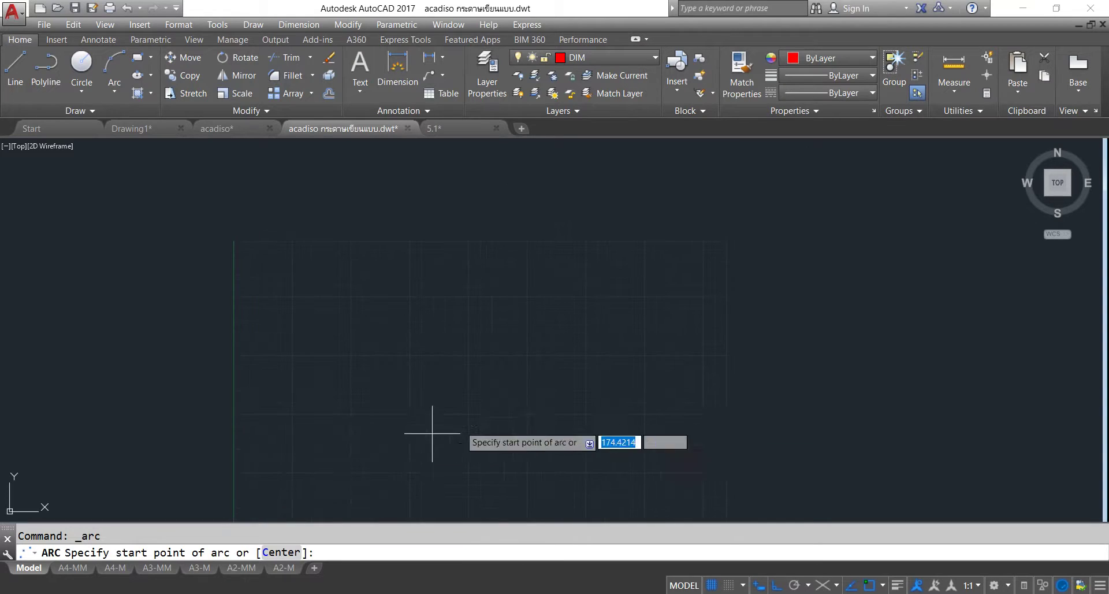
{"action": "left_click", "coordinate": [345, 481]}
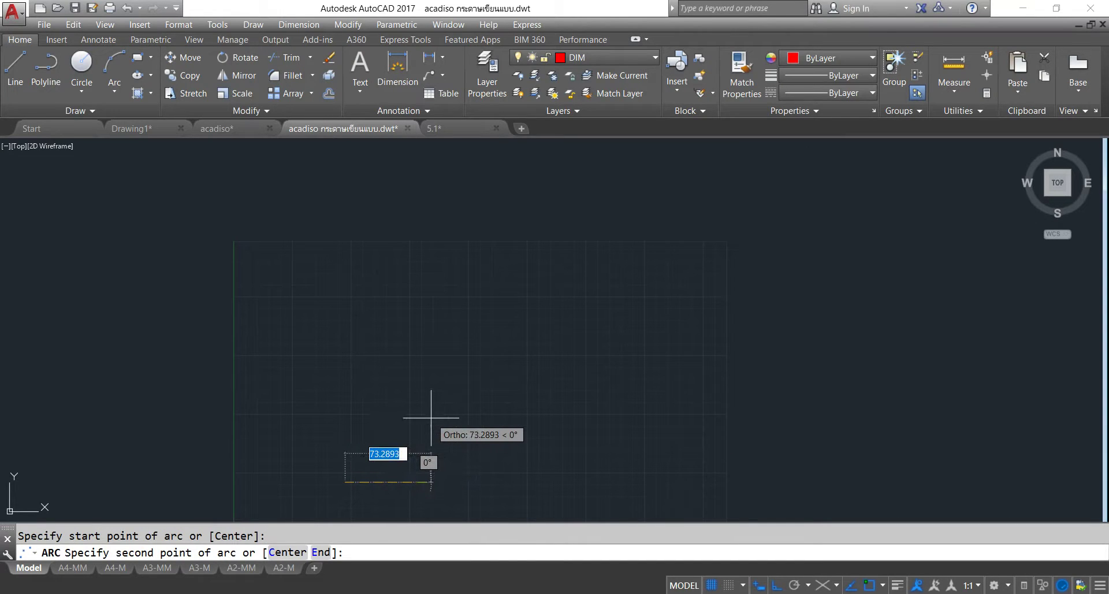
{"action": "key", "text": "F8"}
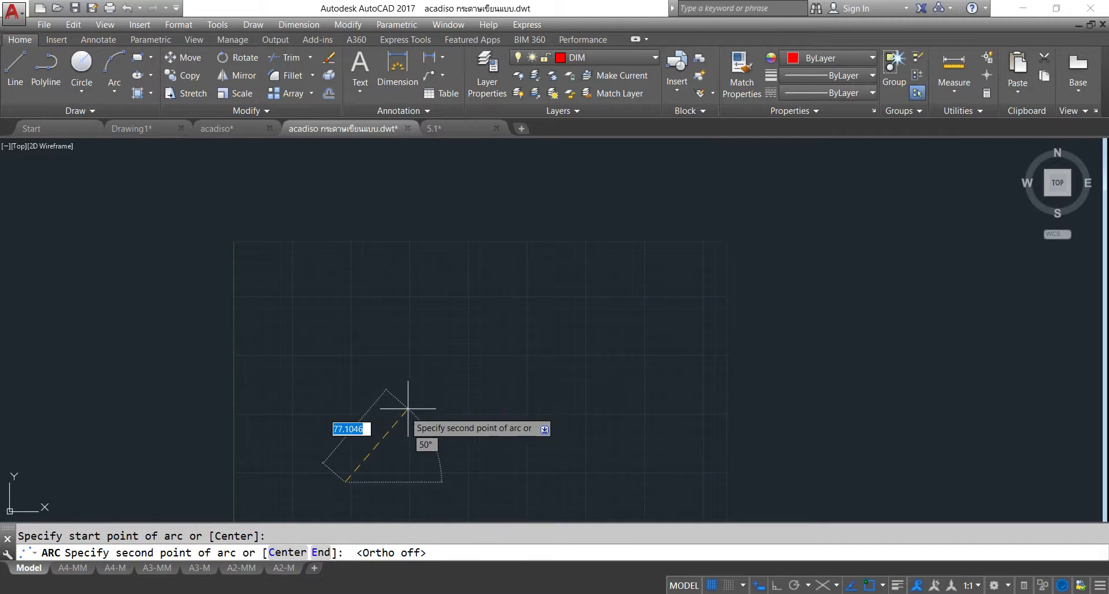
{"action": "scroll", "coordinate": [424, 367], "scroll_direction": "down", "scroll_amount": 1}
{"action": "scroll", "coordinate": [413, 370], "scroll_direction": "down", "scroll_amount": 2}
{"action": "scroll", "coordinate": [430, 330], "scroll_direction": "up", "scroll_amount": 2}
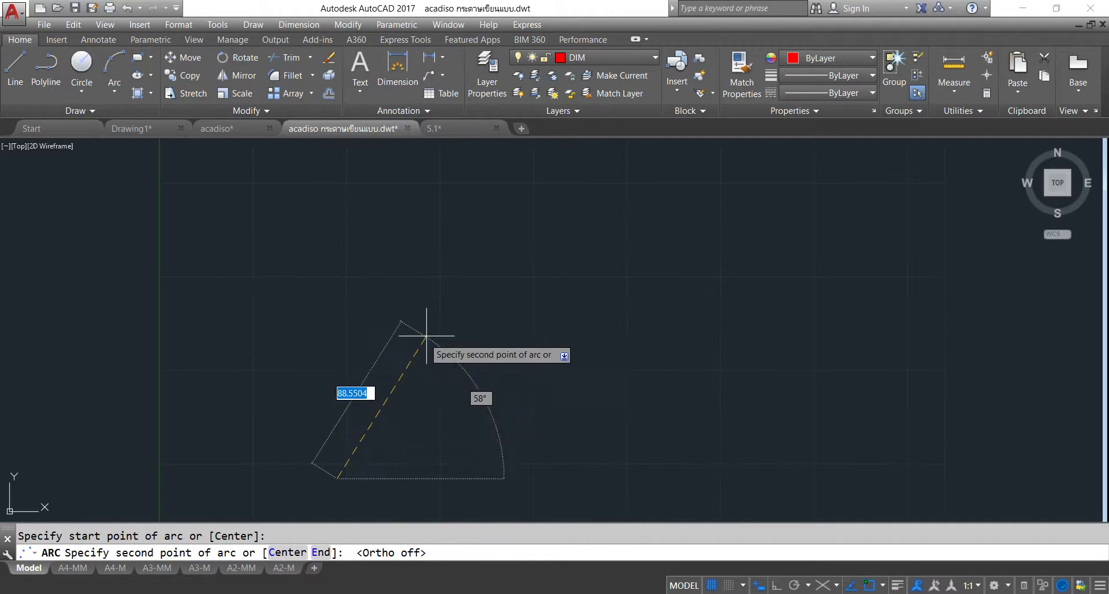
{"action": "left_click", "coordinate": [464, 313]}
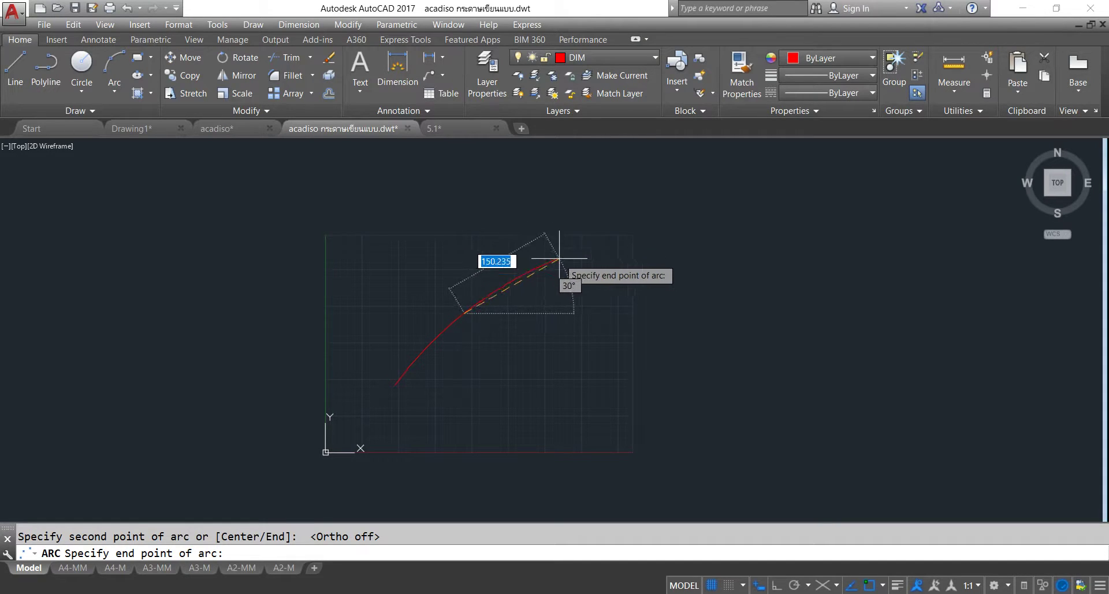
{"action": "left_click", "coordinate": [558, 259]}
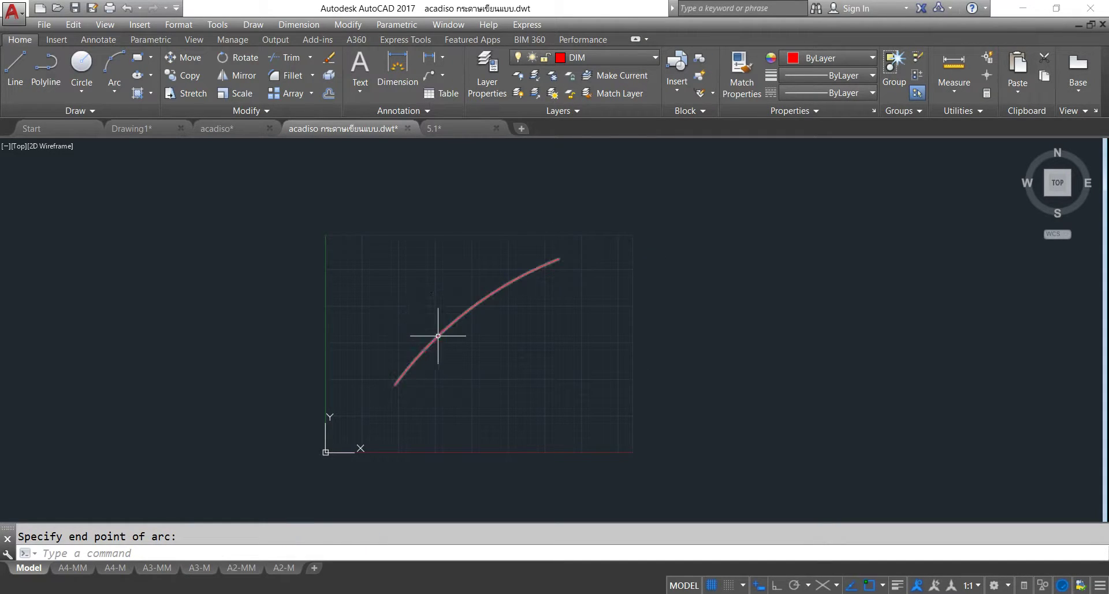
{"action": "mouse_move", "coordinate": [438, 335]}
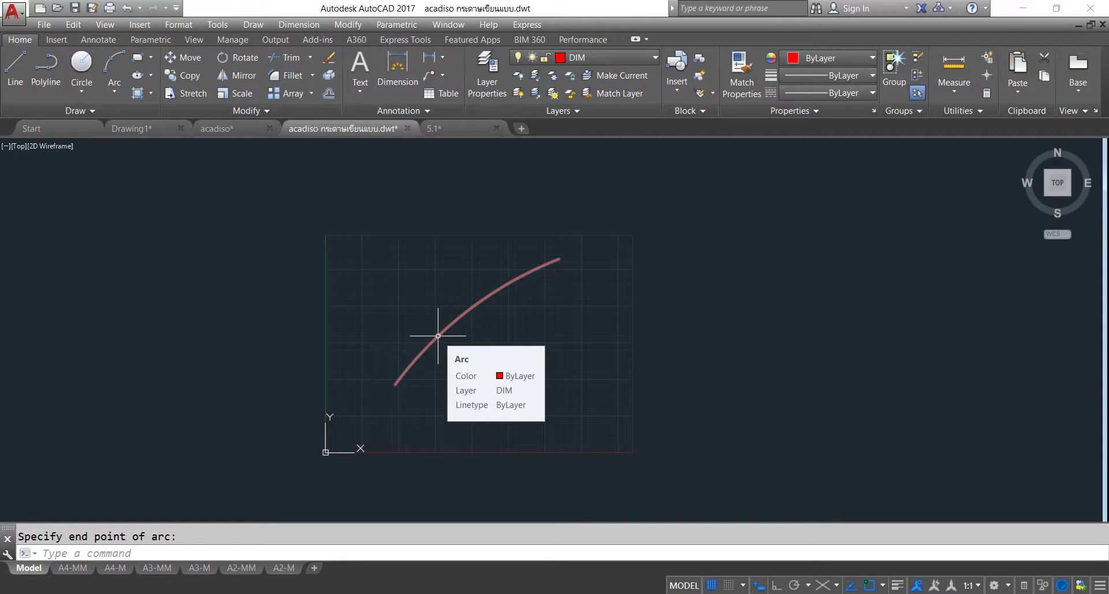
Repeat ARC to add a smaller rounded three-point arc beside the first.
{"action": "key", "text": "Return"}
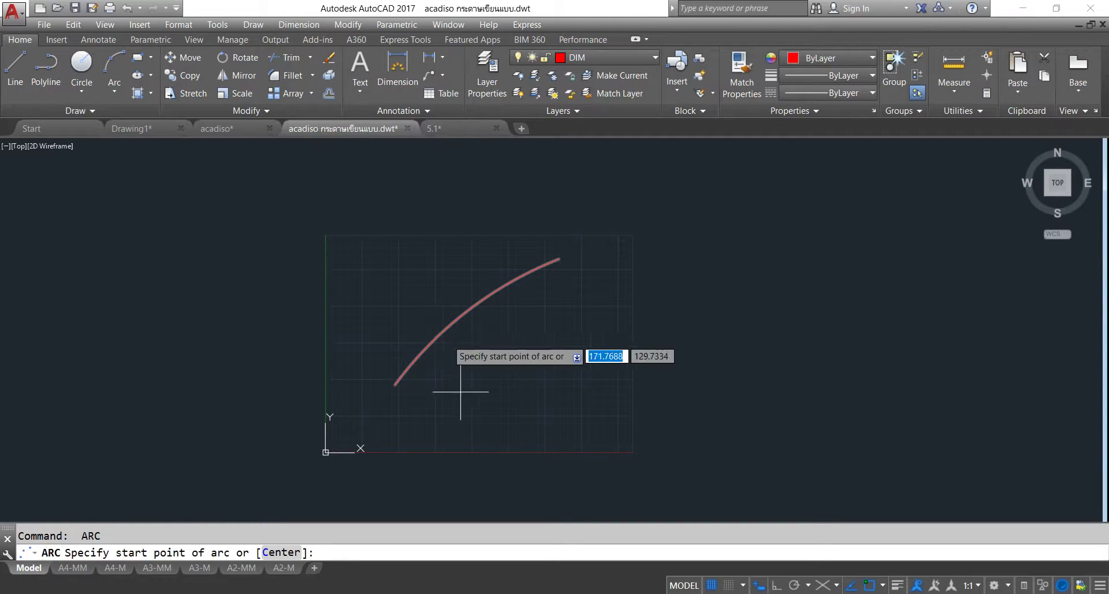
{"action": "left_click", "coordinate": [475, 413]}
{"action": "left_click", "coordinate": [513, 332]}
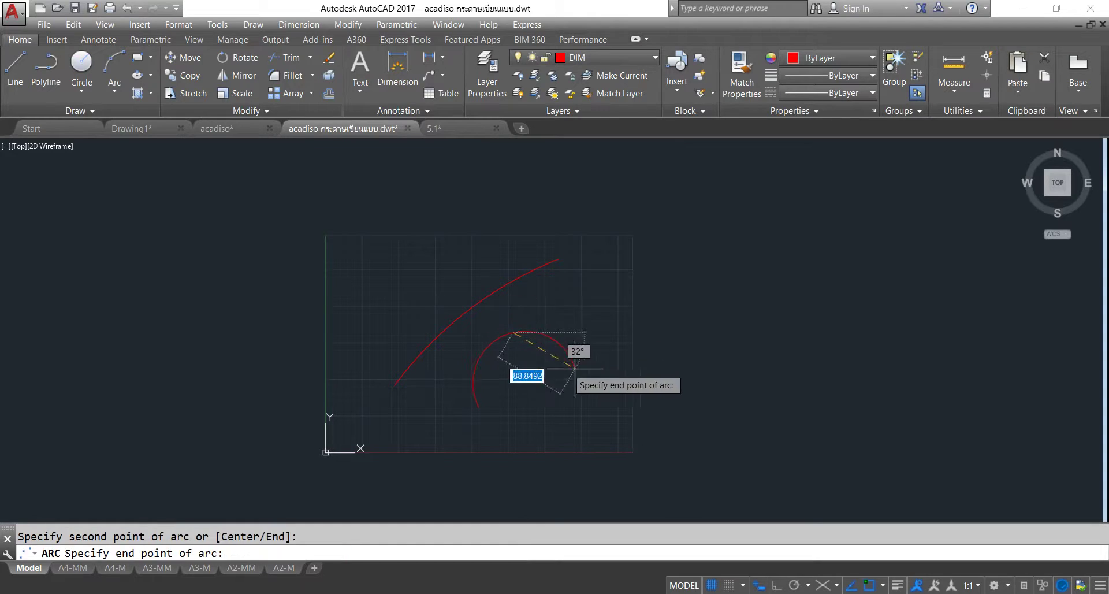
{"action": "left_click", "coordinate": [581, 373]}
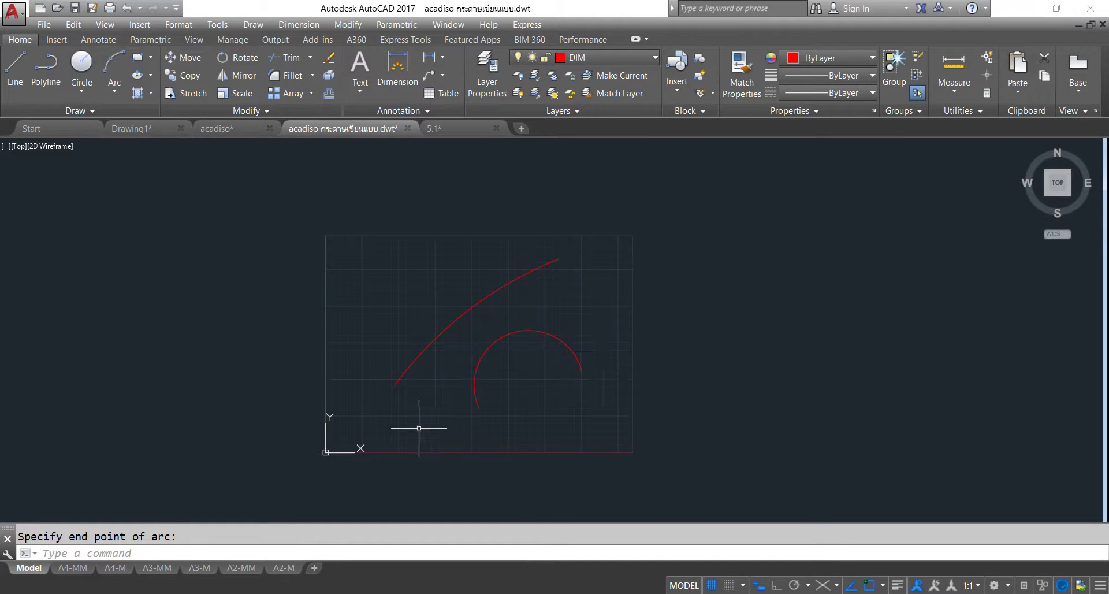
Window-select both red arcs and delete them.
{"action": "left_click", "coordinate": [348, 188]}
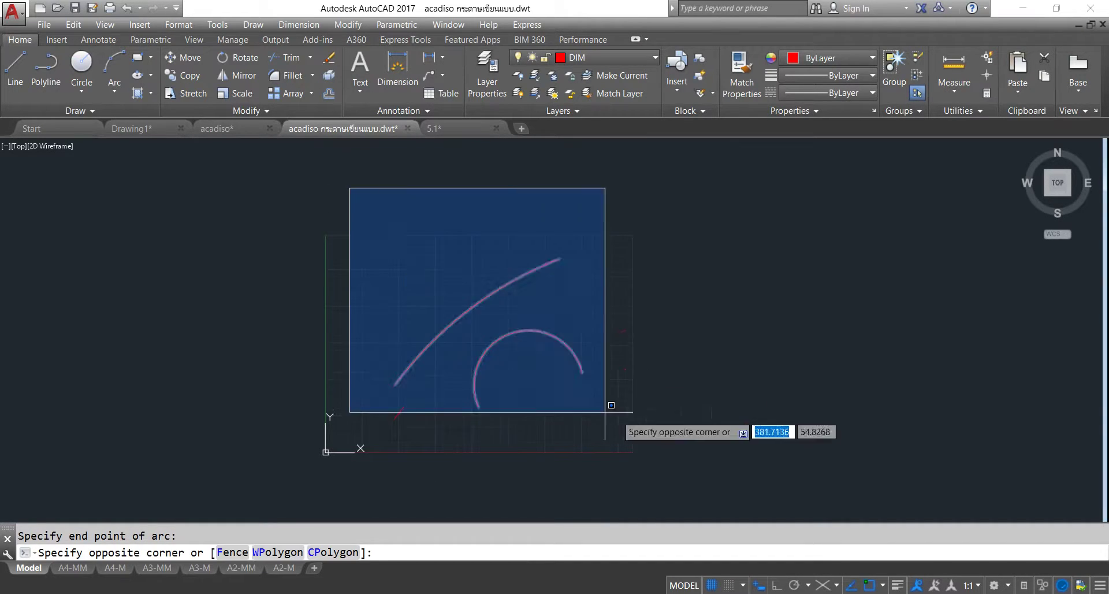
{"action": "left_click", "coordinate": [538, 291]}
{"action": "left_click", "coordinate": [345, 200]}
{"action": "left_click", "coordinate": [809, 492]}
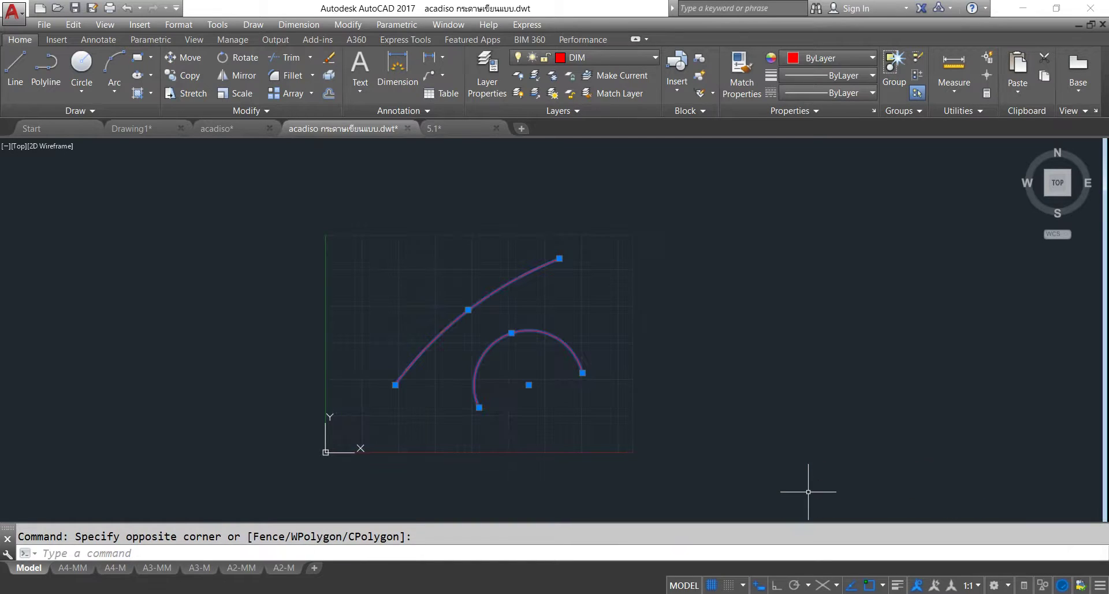
{"action": "key", "text": "Delete"}
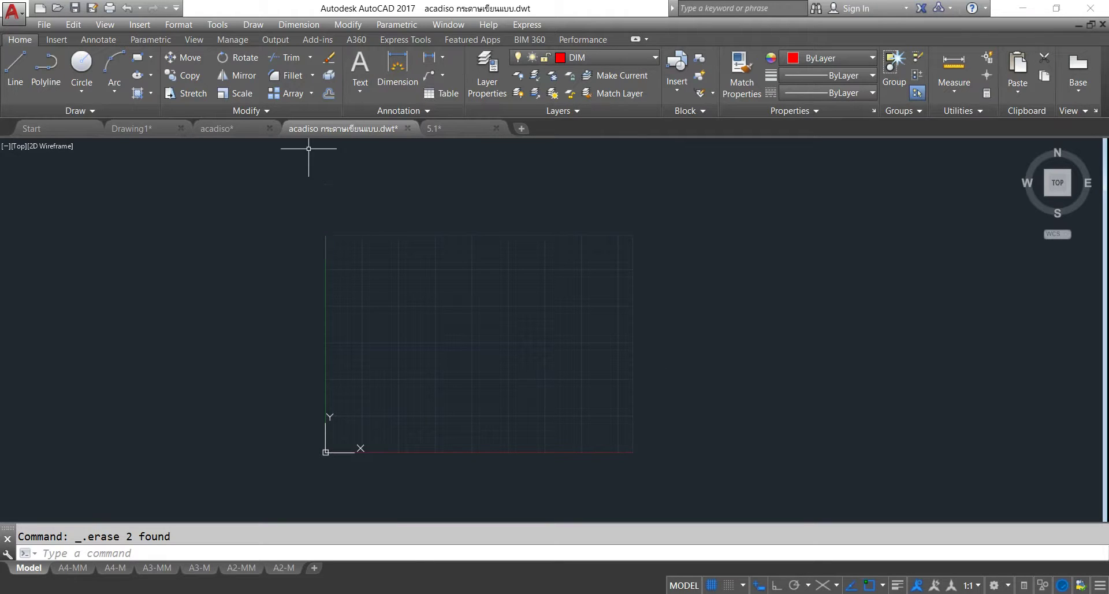
{"action": "left_click", "coordinate": [253, 24]}
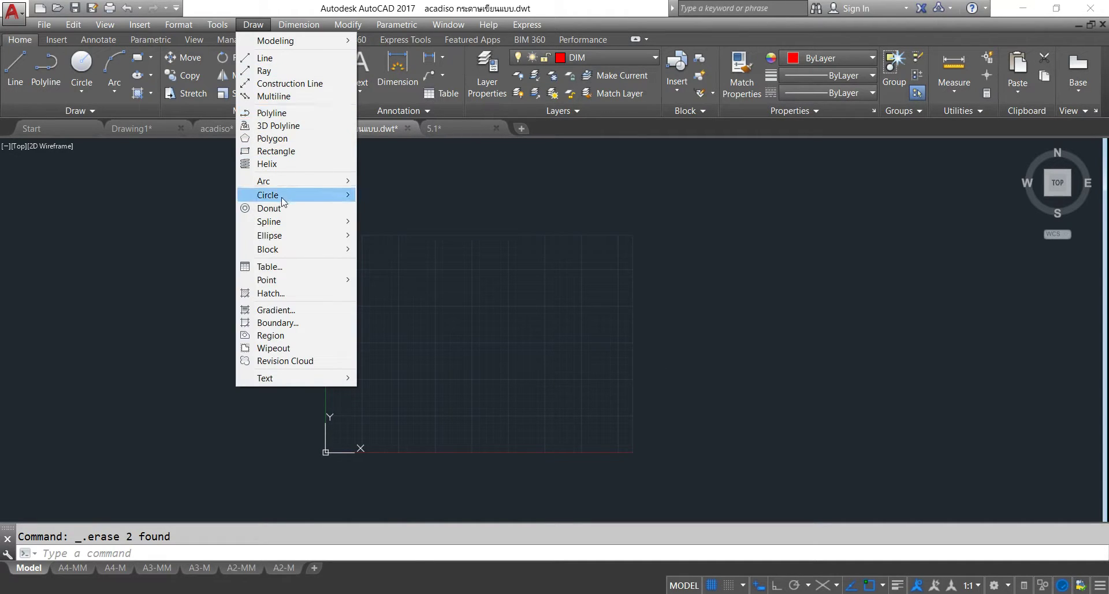
{"action": "mouse_move", "coordinate": [268, 194]}
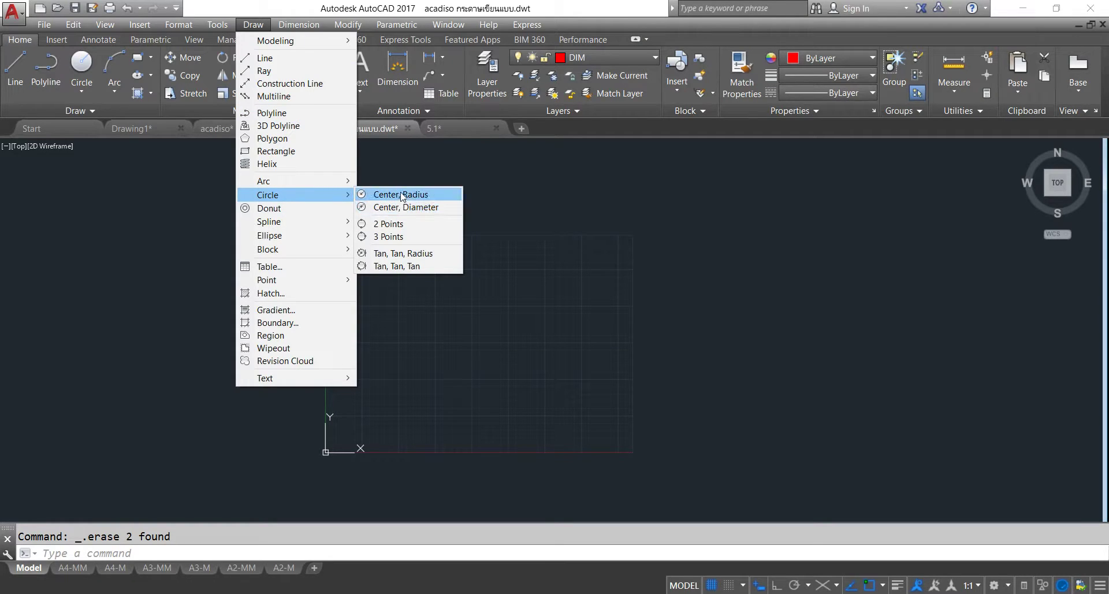
Draw a Center, Radius circle of radius 50 near the middle of the grid.
{"action": "left_click", "coordinate": [403, 197]}
{"action": "left_click", "coordinate": [460, 328]}
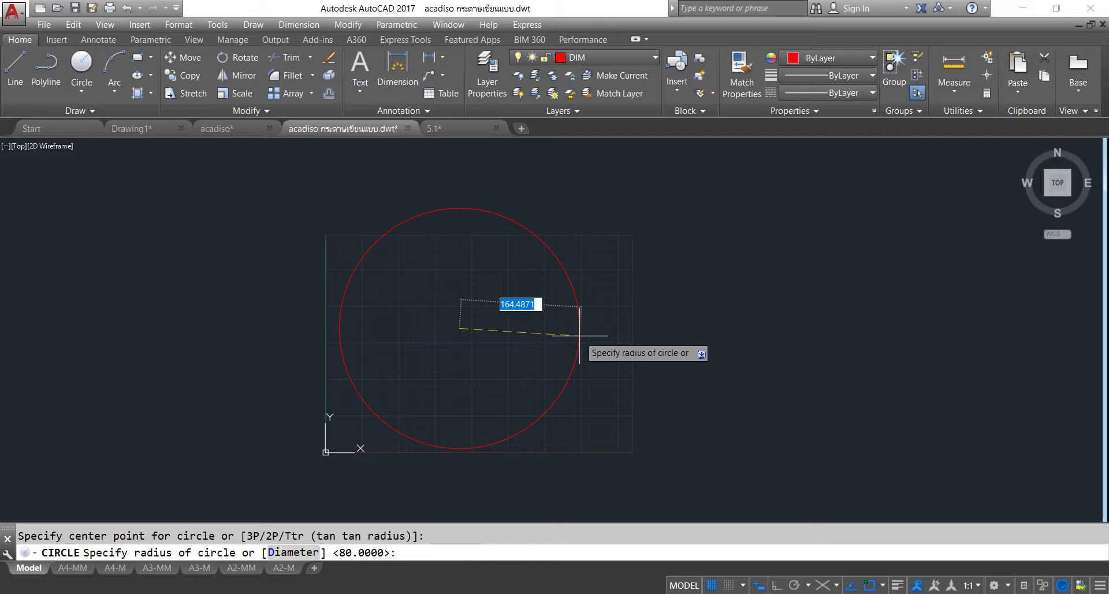
{"action": "type", "text": "50"}
{"action": "key", "text": "Return"}
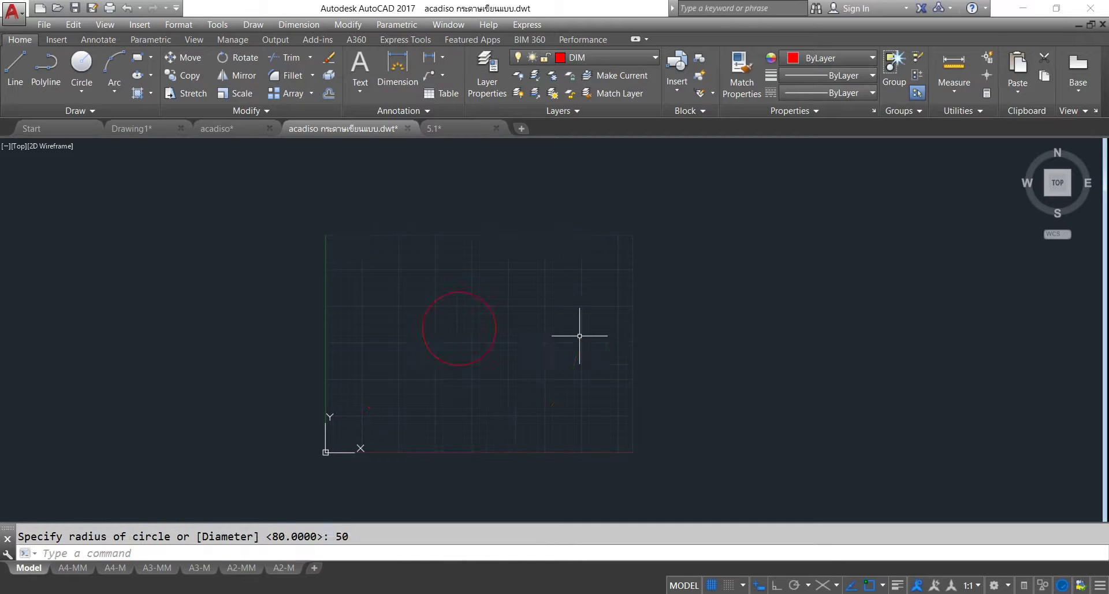
{"action": "scroll", "coordinate": [439, 323], "scroll_direction": "up", "scroll_amount": 2}
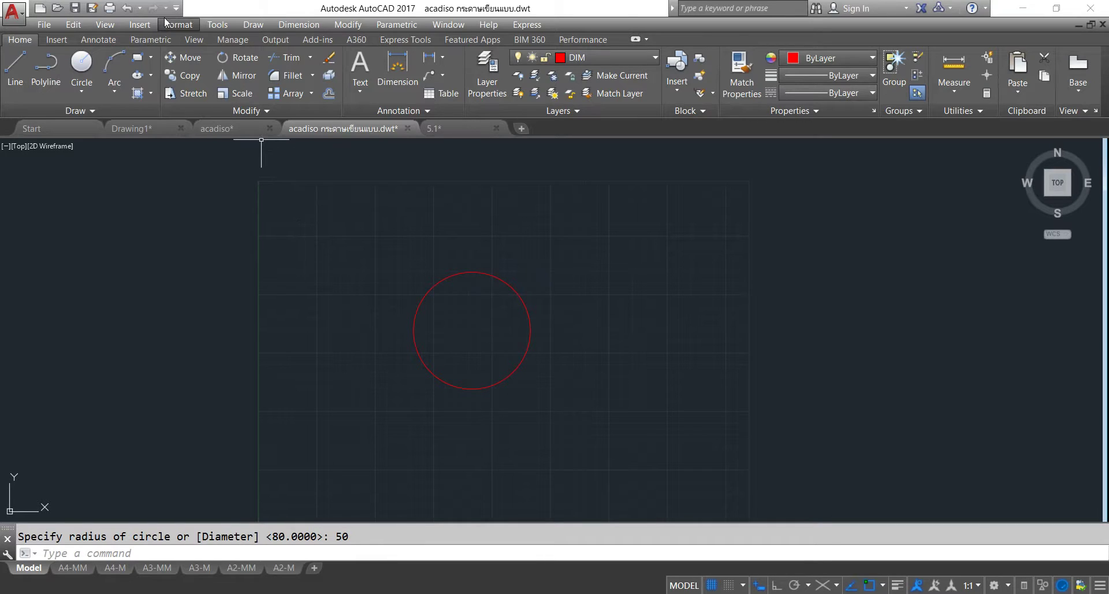
{"action": "left_click", "coordinate": [113, 40]}
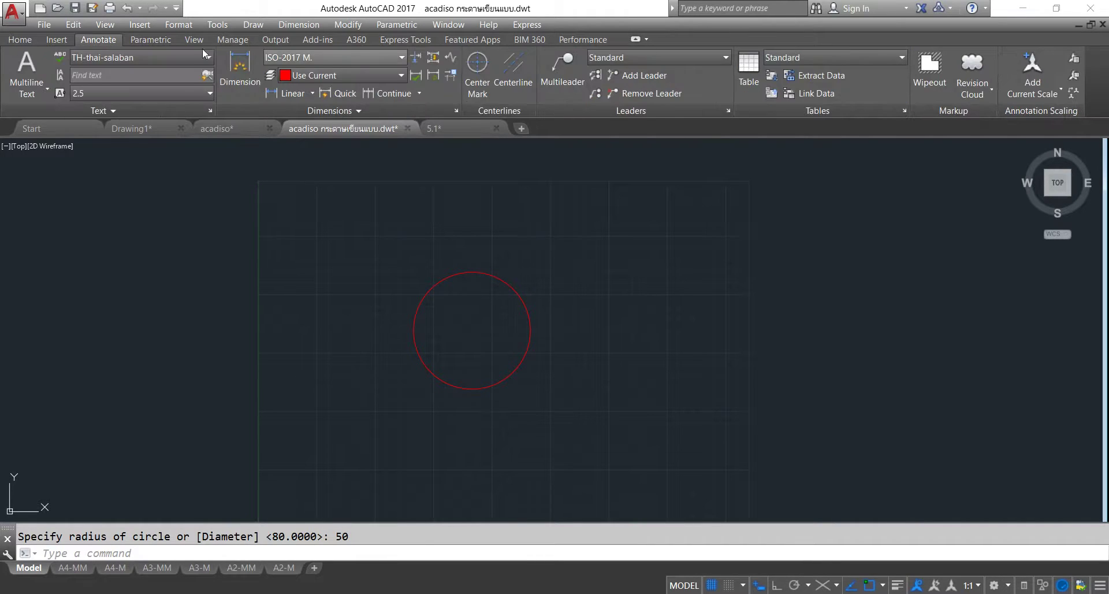
{"action": "left_click", "coordinate": [404, 58]}
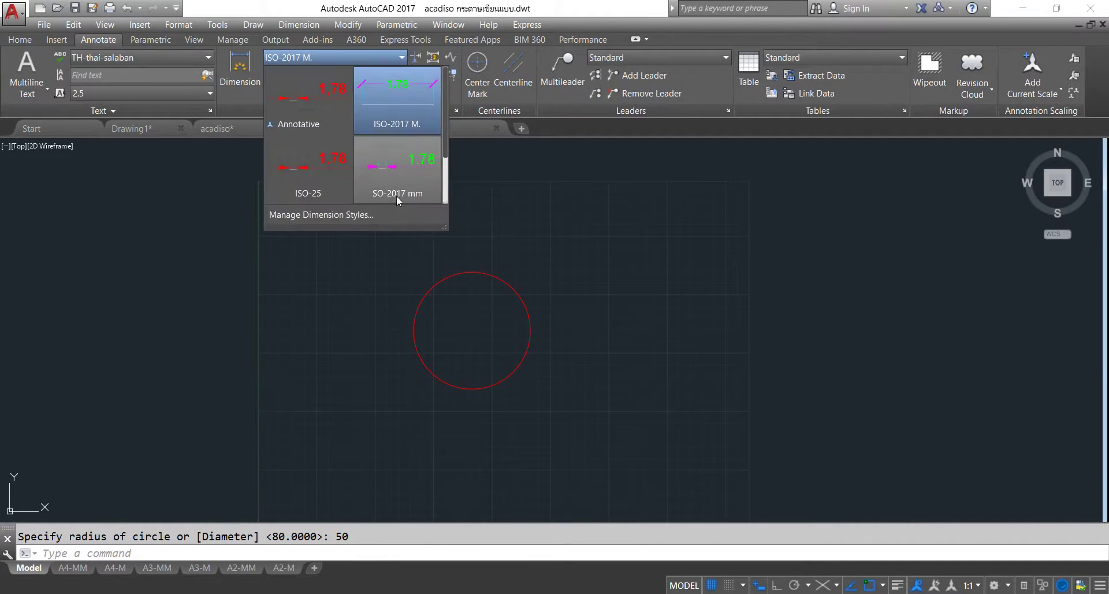
Make the mm dimension style current and add an R50 radius dimension to the circle.
{"action": "left_click", "coordinate": [406, 176]}
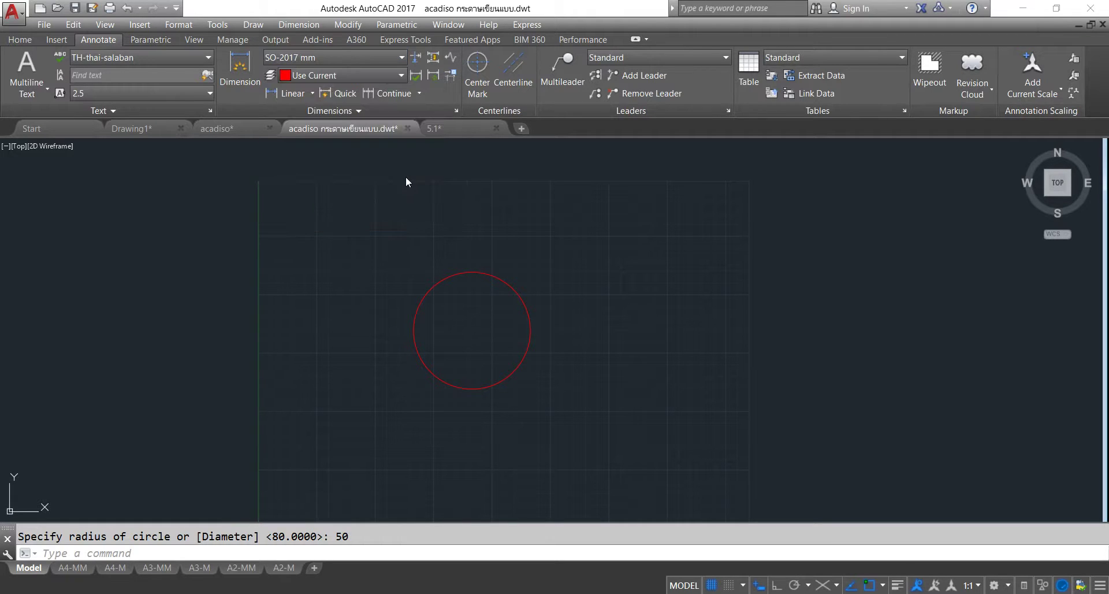
{"action": "left_click", "coordinate": [311, 94]}
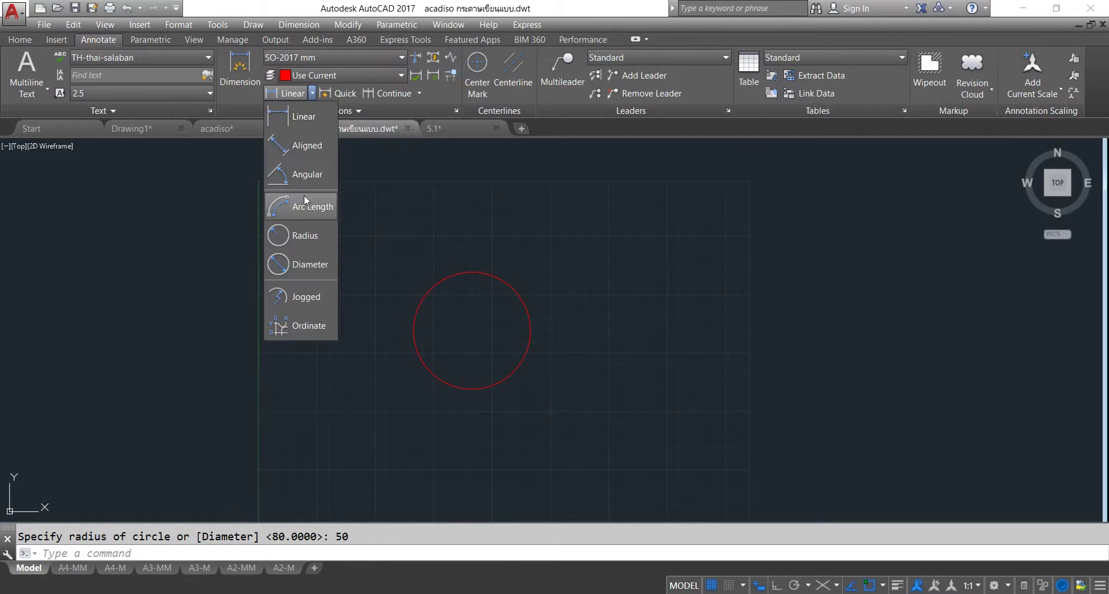
{"action": "left_click", "coordinate": [305, 233]}
{"action": "left_click", "coordinate": [512, 290]}
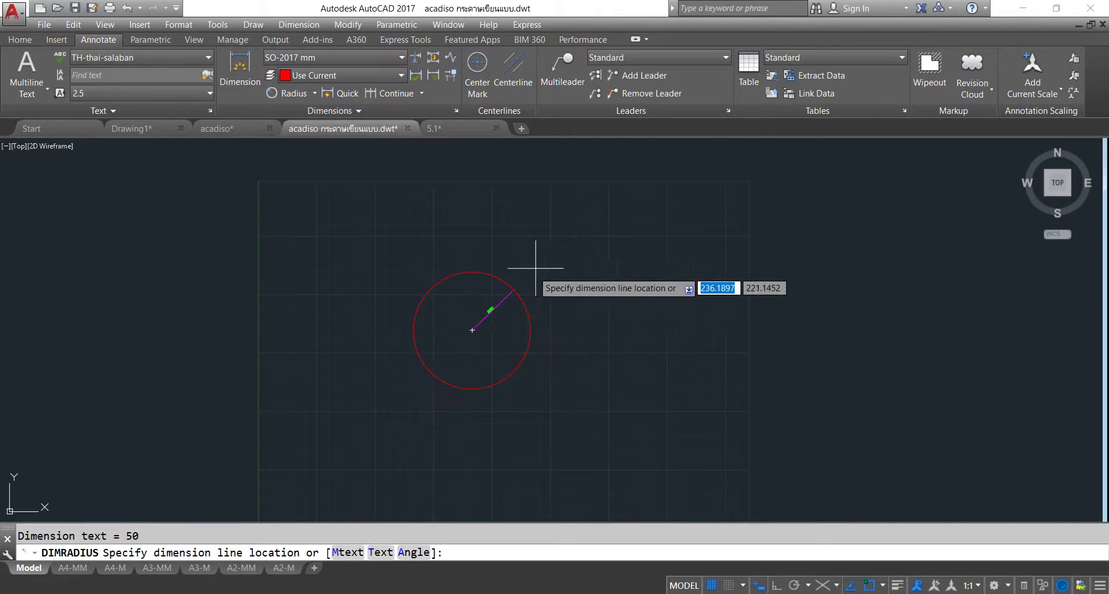
{"action": "left_click", "coordinate": [522, 306]}
{"action": "scroll", "coordinate": [488, 317], "scroll_direction": "up", "scroll_amount": 5}
{"action": "scroll", "coordinate": [512, 260], "scroll_direction": "down", "scroll_amount": 4}
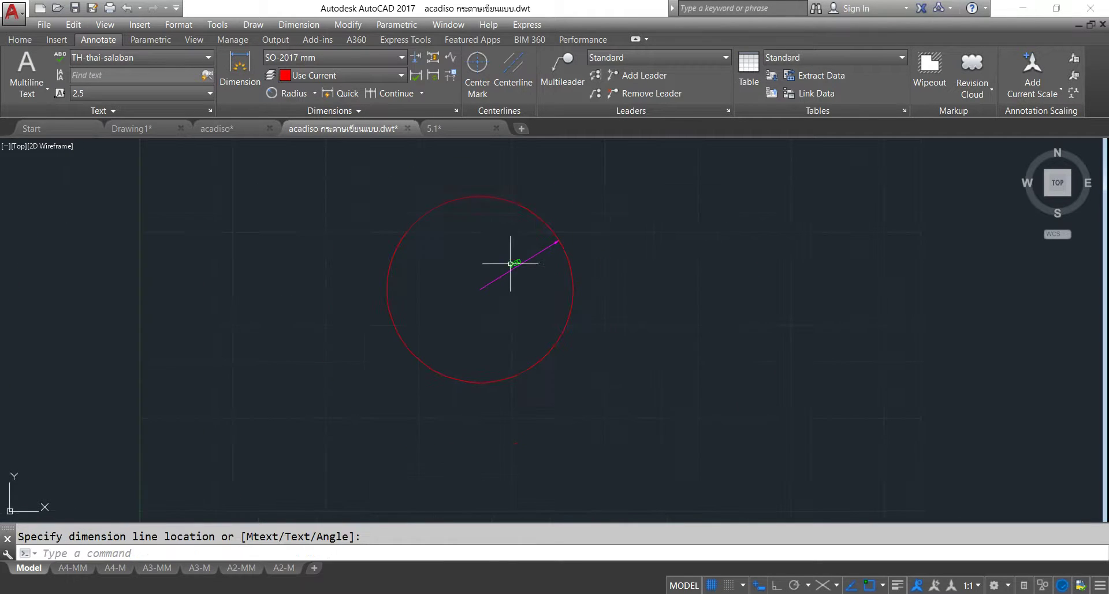
{"action": "middle_click_drag", "start_coordinate": [500, 251], "coordinate": [410, 248]}
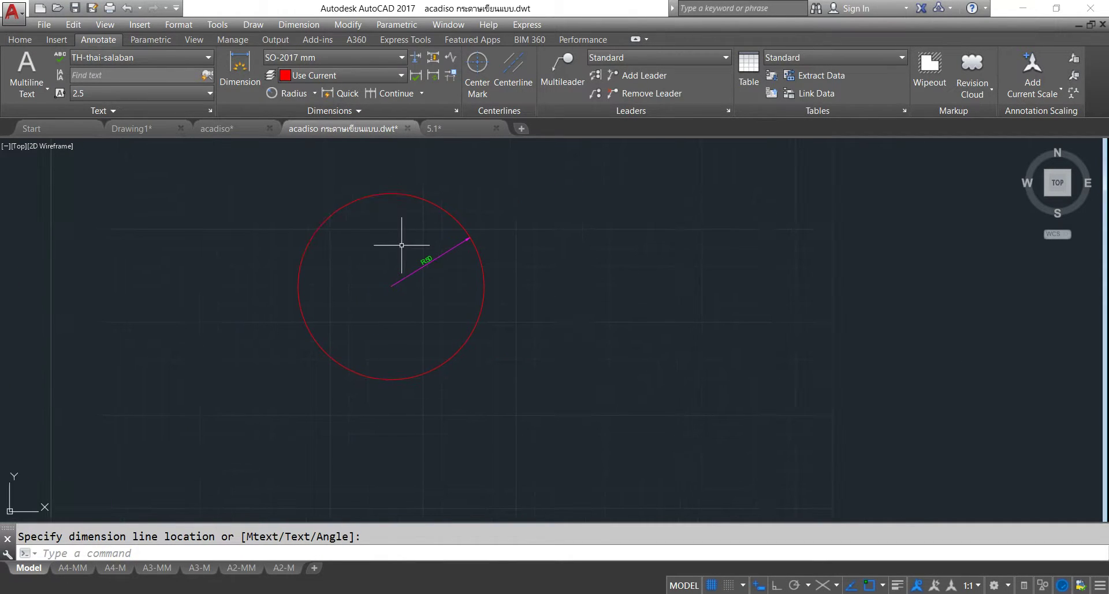
{"action": "scroll", "coordinate": [410, 248], "scroll_direction": "down", "scroll_amount": 2}
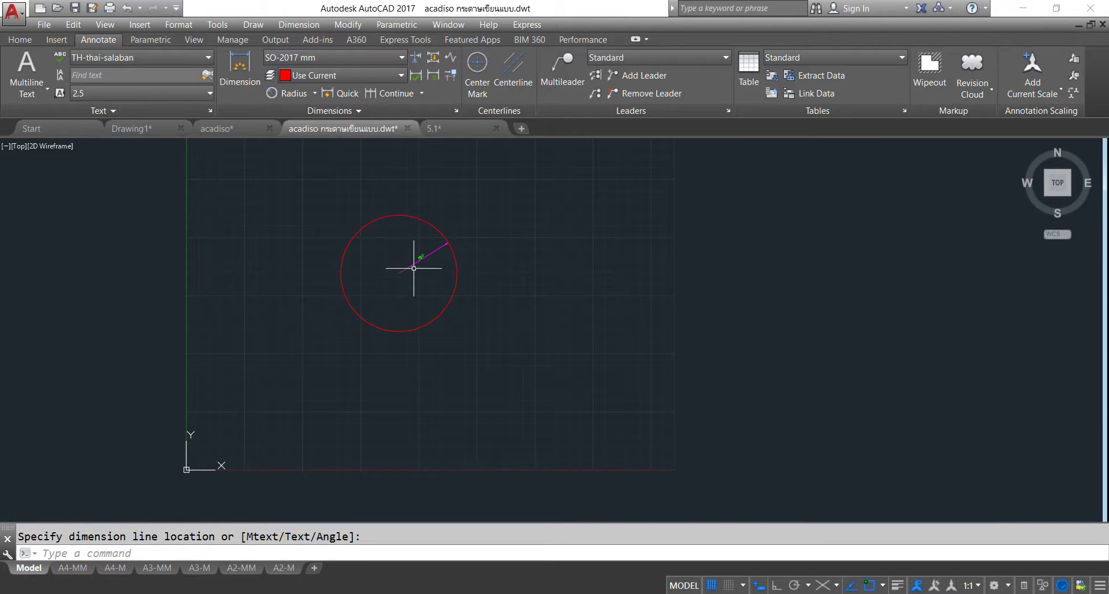
{"action": "middle_click_drag", "start_coordinate": [416, 266], "coordinate": [429, 271]}
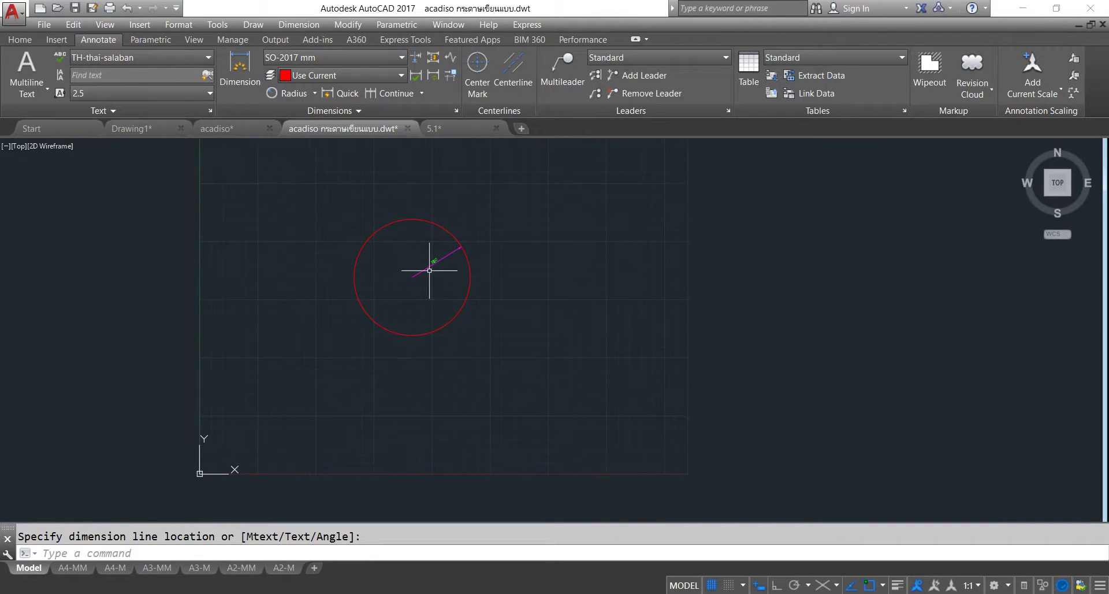
{"action": "left_click", "coordinate": [253, 24]}
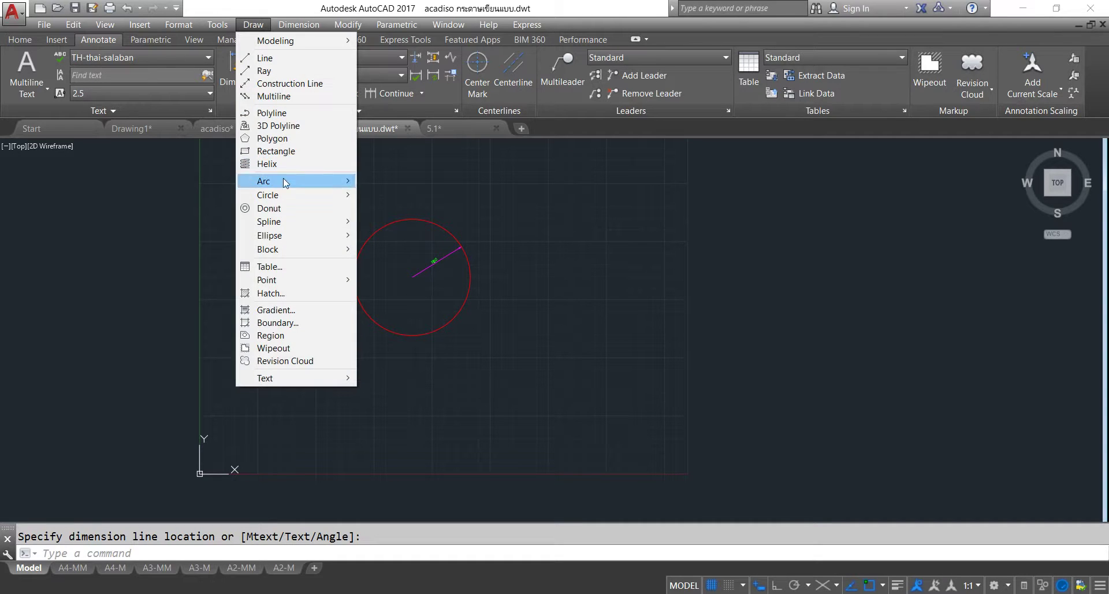
Draw a Center, Diameter circle of diameter 100 to the right of the first circle.
{"action": "mouse_move", "coordinate": [268, 195]}
{"action": "left_click", "coordinate": [411, 206]}
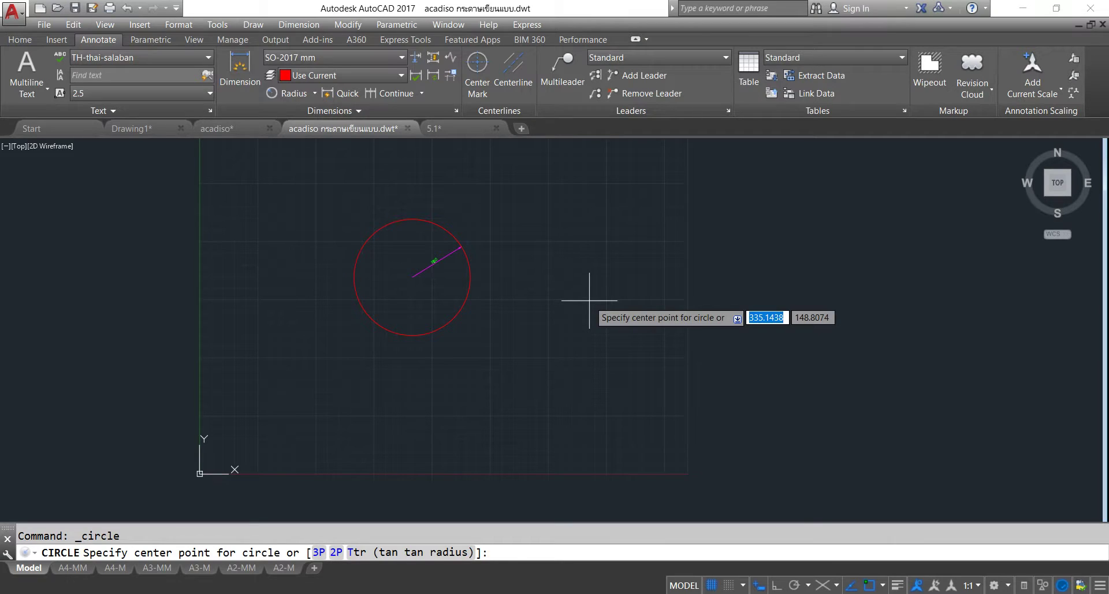
{"action": "left_click", "coordinate": [573, 289]}
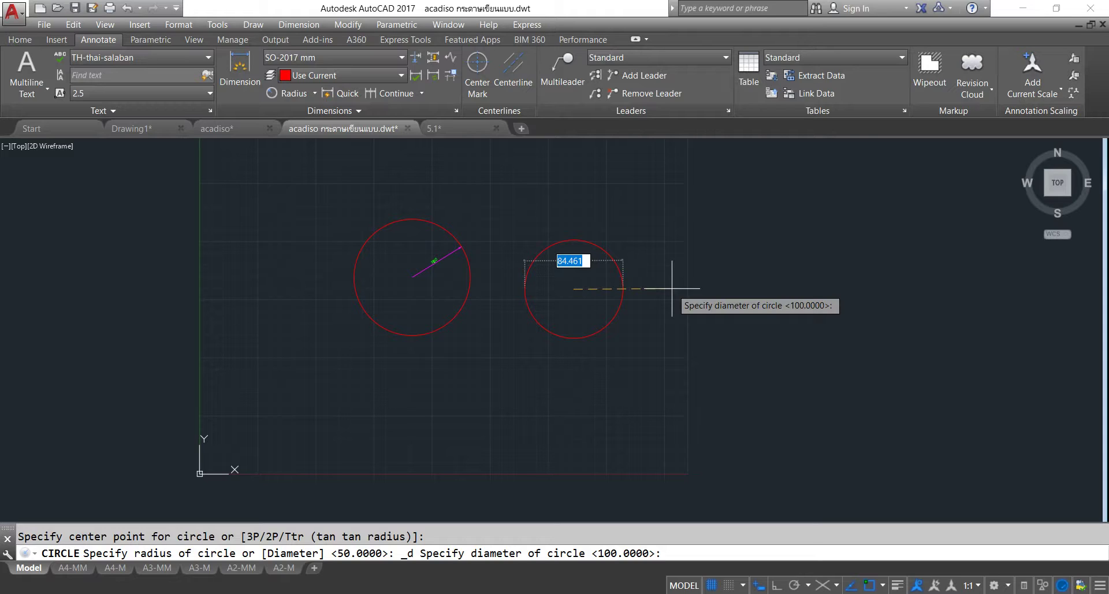
{"action": "type", "text": "100"}
{"action": "key", "text": "Return"}
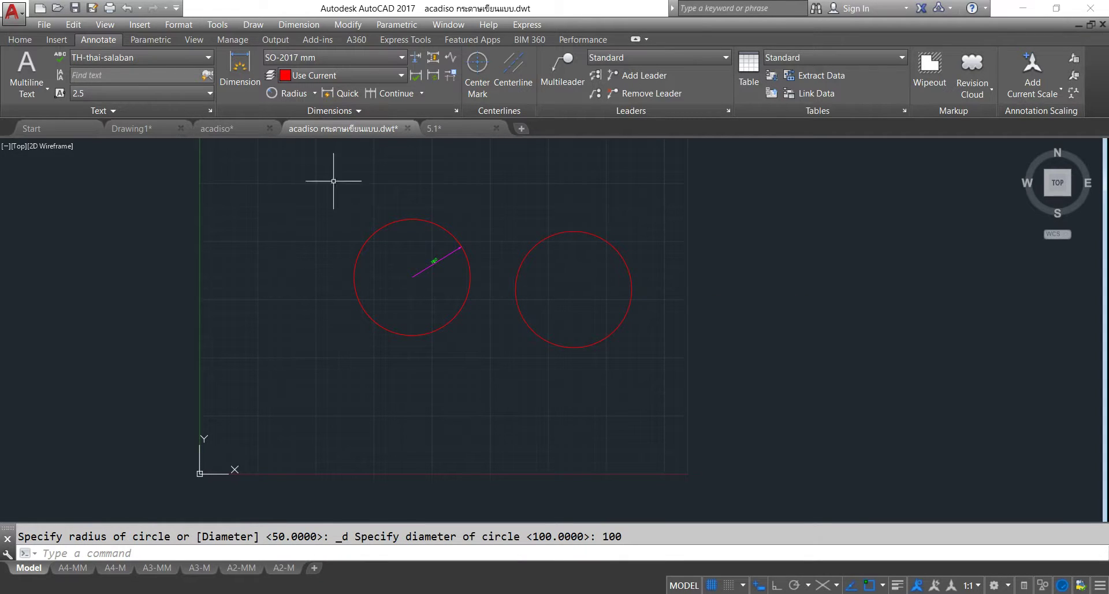
Add a Ø100 diameter dimension across the right-hand circle.
{"action": "left_click", "coordinate": [314, 94]}
{"action": "left_click", "coordinate": [309, 264]}
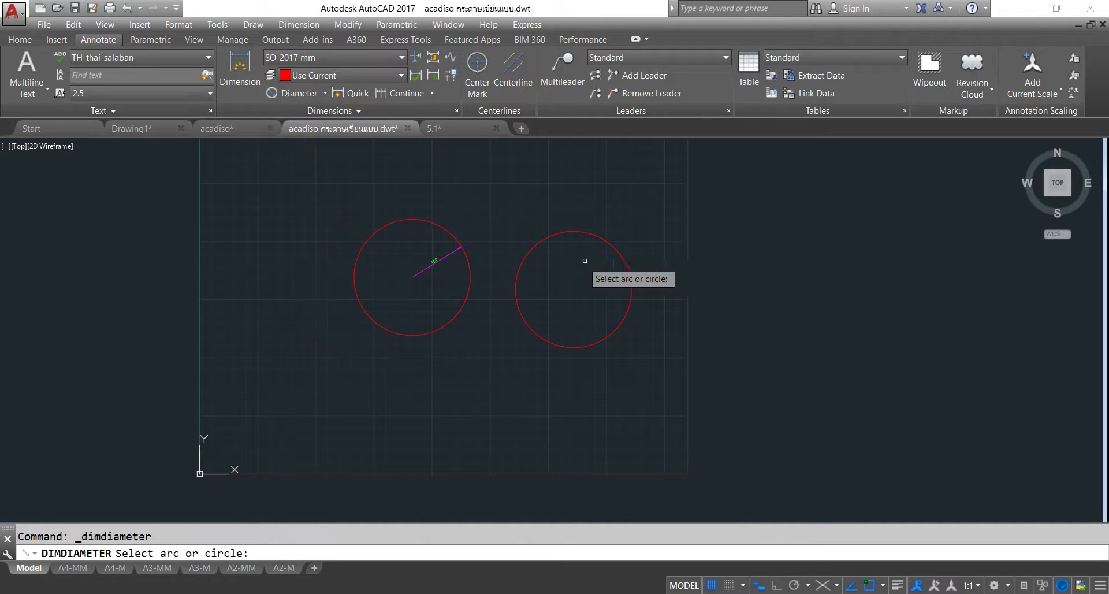
{"action": "left_click", "coordinate": [616, 250]}
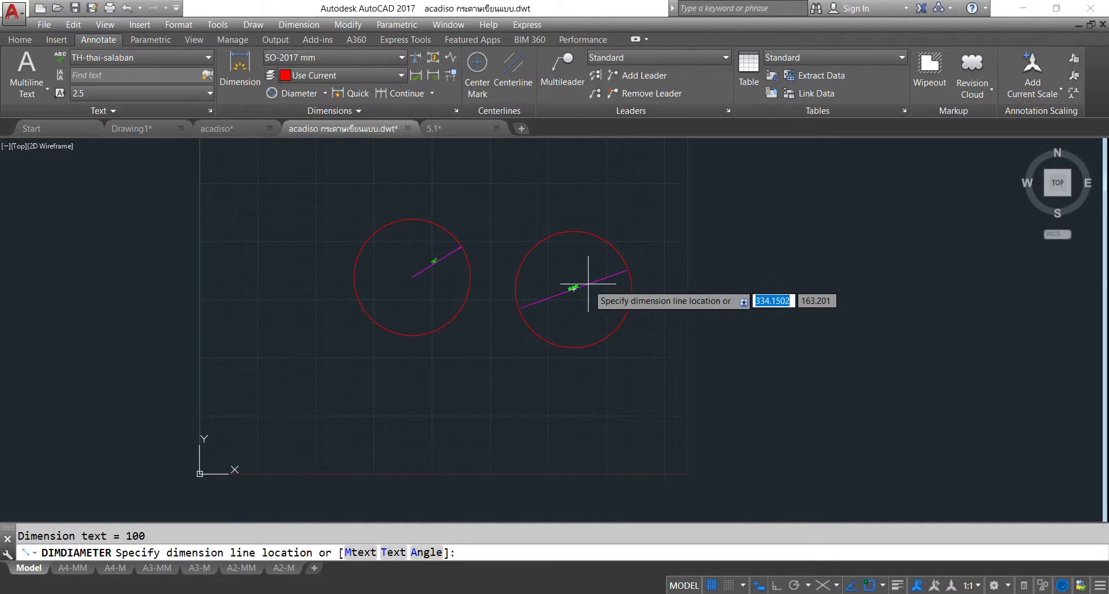
{"action": "scroll", "coordinate": [590, 255], "scroll_direction": "up", "scroll_amount": 5}
{"action": "scroll", "coordinate": [588, 248], "scroll_direction": "down", "scroll_amount": 2}
{"action": "scroll", "coordinate": [595, 237], "scroll_direction": "down", "scroll_amount": 2}
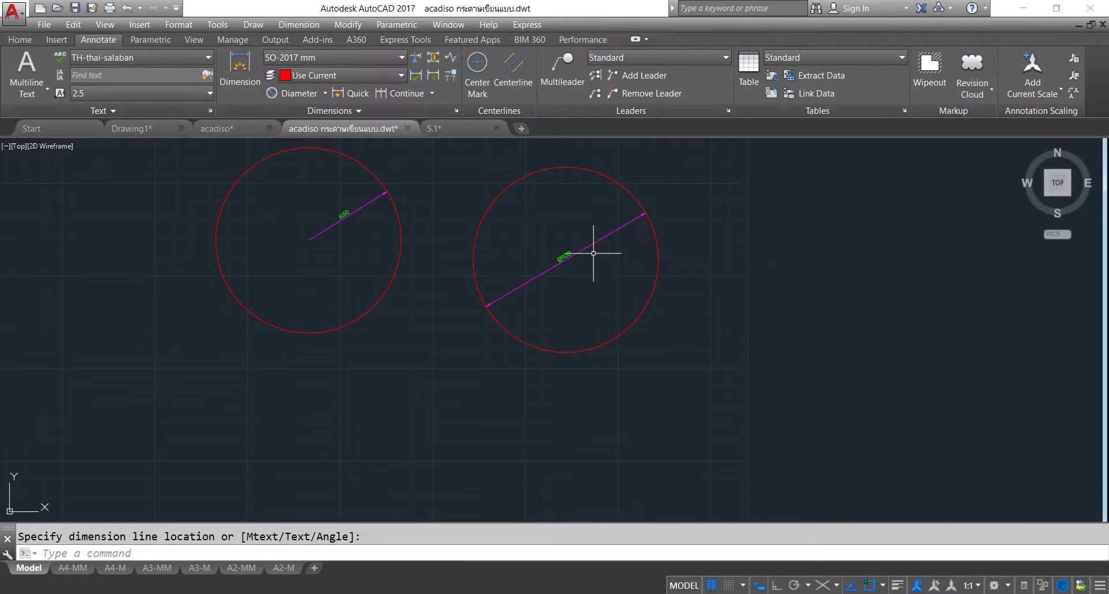
{"action": "scroll", "coordinate": [594, 240], "scroll_direction": "up", "scroll_amount": 2}
{"action": "scroll", "coordinate": [608, 241], "scroll_direction": "down", "scroll_amount": 6}
{"action": "scroll", "coordinate": [658, 234], "scroll_direction": "up", "scroll_amount": 4}
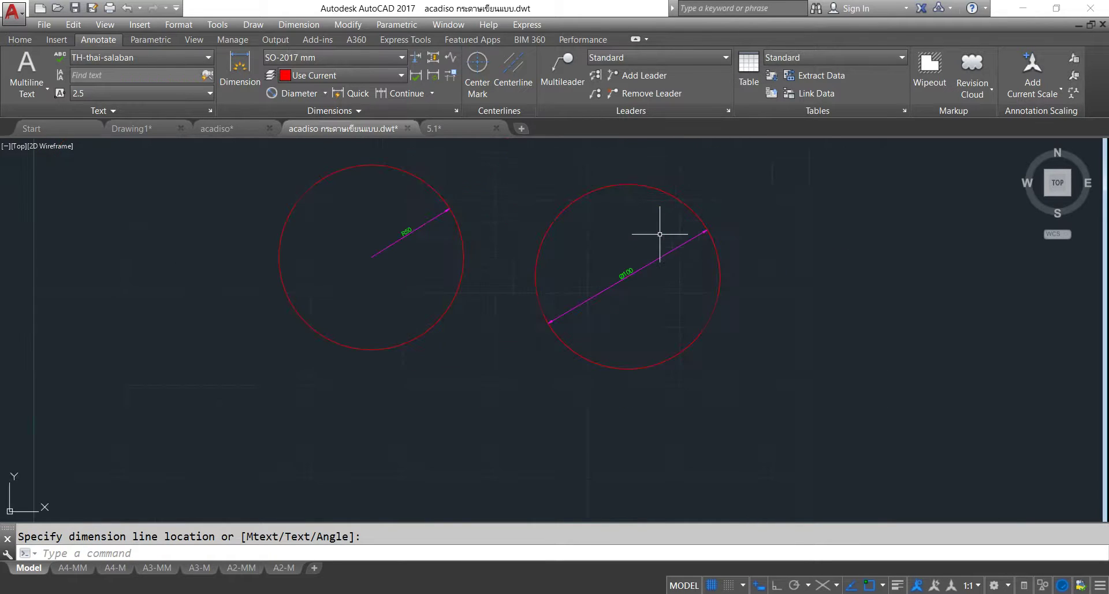
{"action": "scroll", "coordinate": [659, 234], "scroll_direction": "down", "scroll_amount": 4}
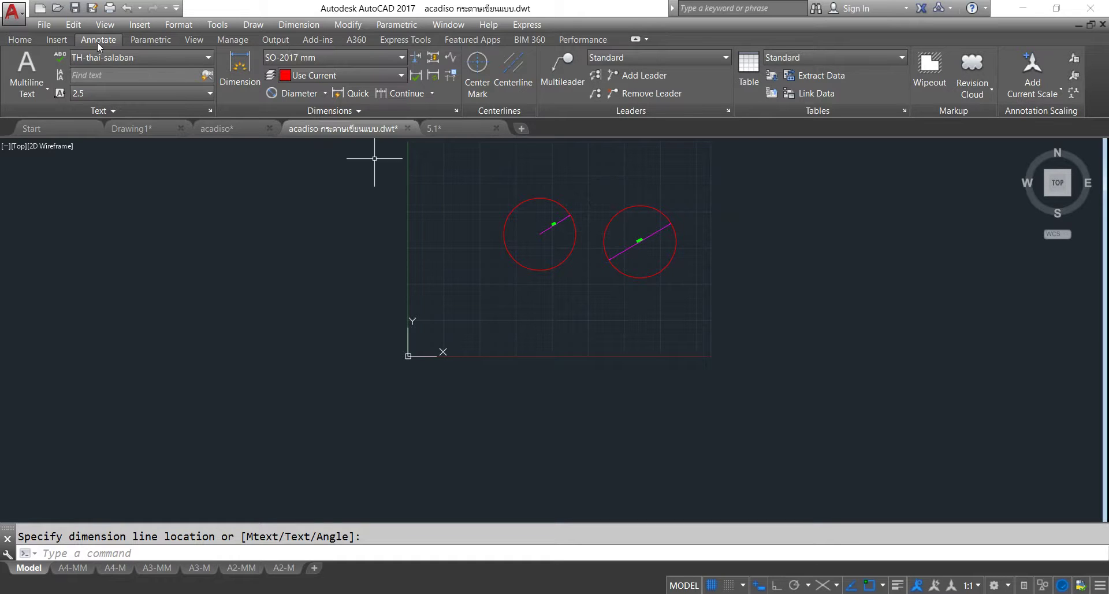
Place a circle centre below the others and use the d option to give it diameter 100.
{"action": "left_click", "coordinate": [20, 39]}
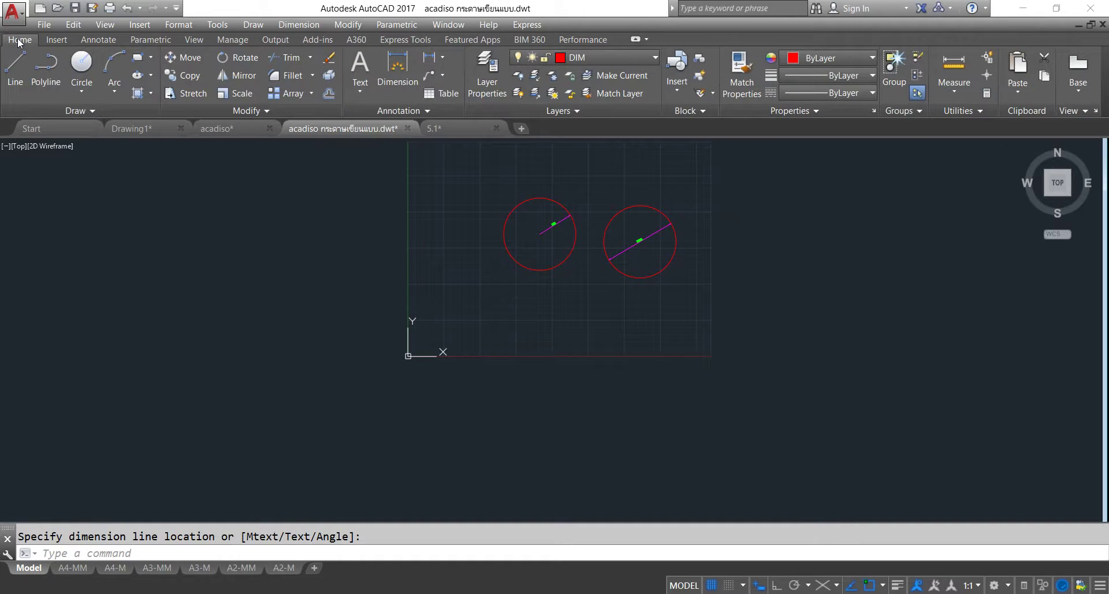
{"action": "left_click", "coordinate": [81, 62]}
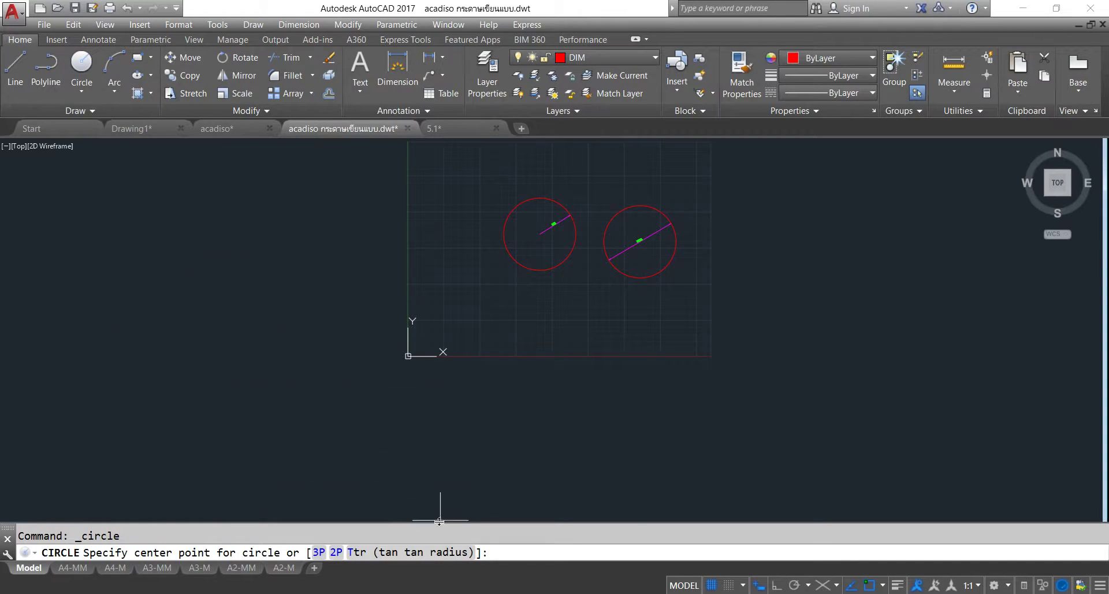
{"action": "scroll", "coordinate": [588, 329], "scroll_direction": "up", "scroll_amount": 4}
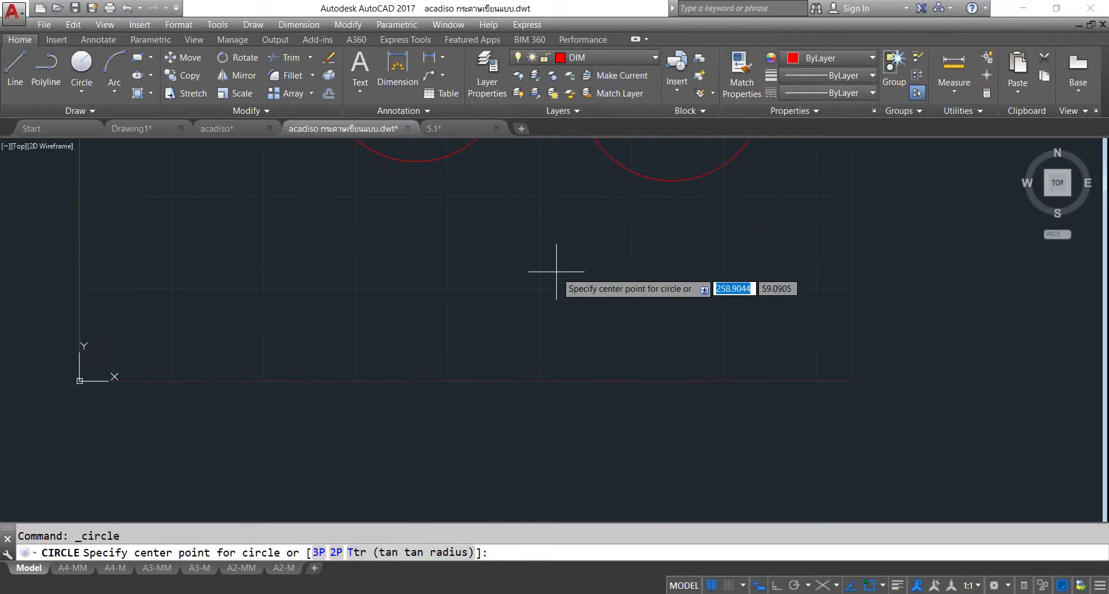
{"action": "left_click", "coordinate": [510, 309]}
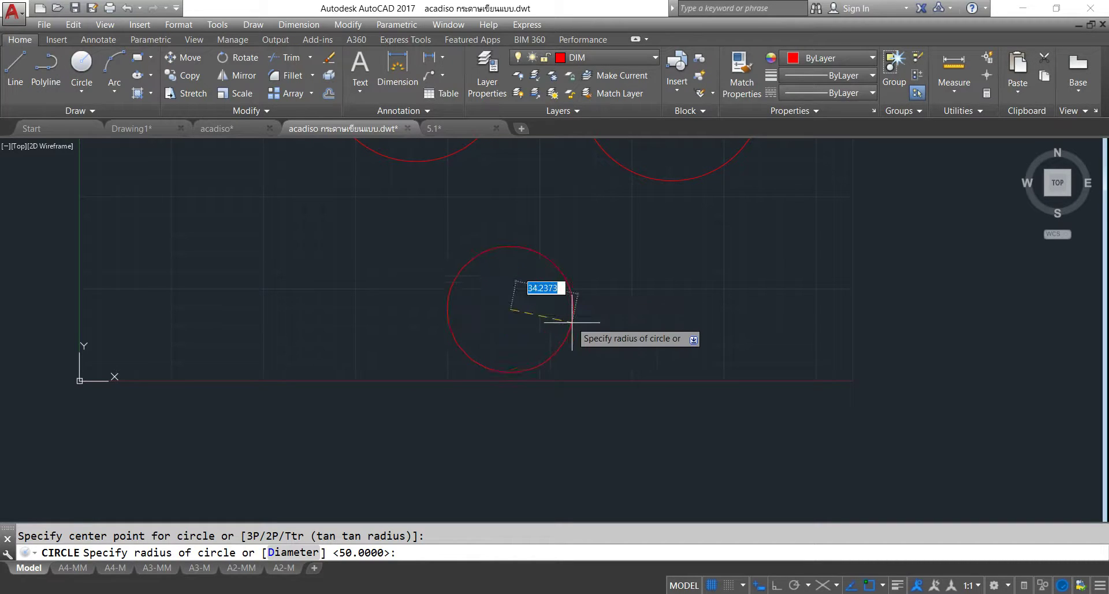
{"action": "type", "text": "d"}
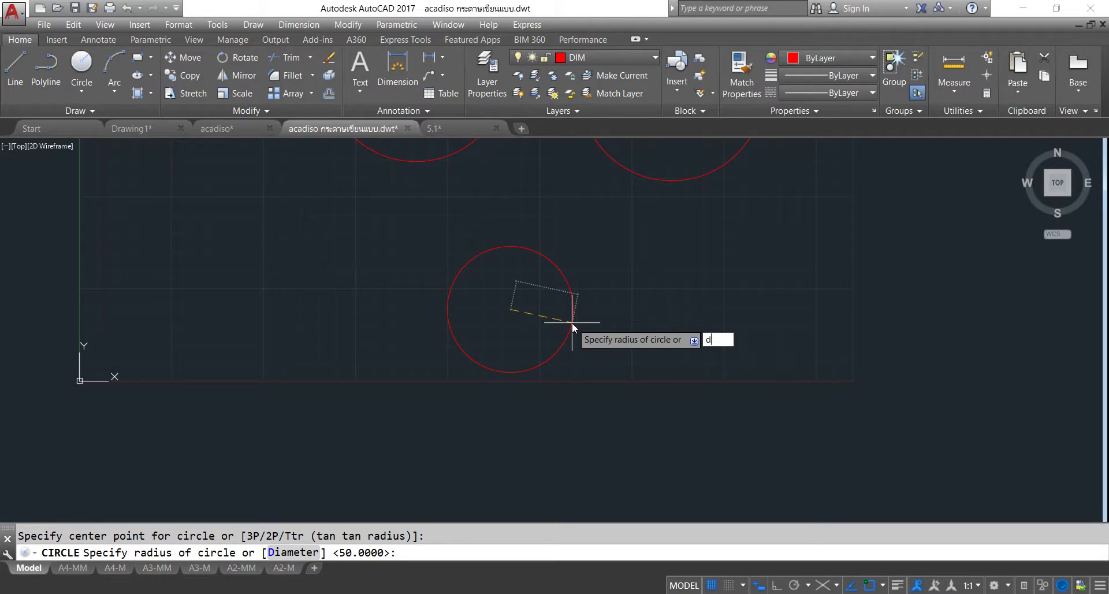
{"action": "key", "text": "Return"}
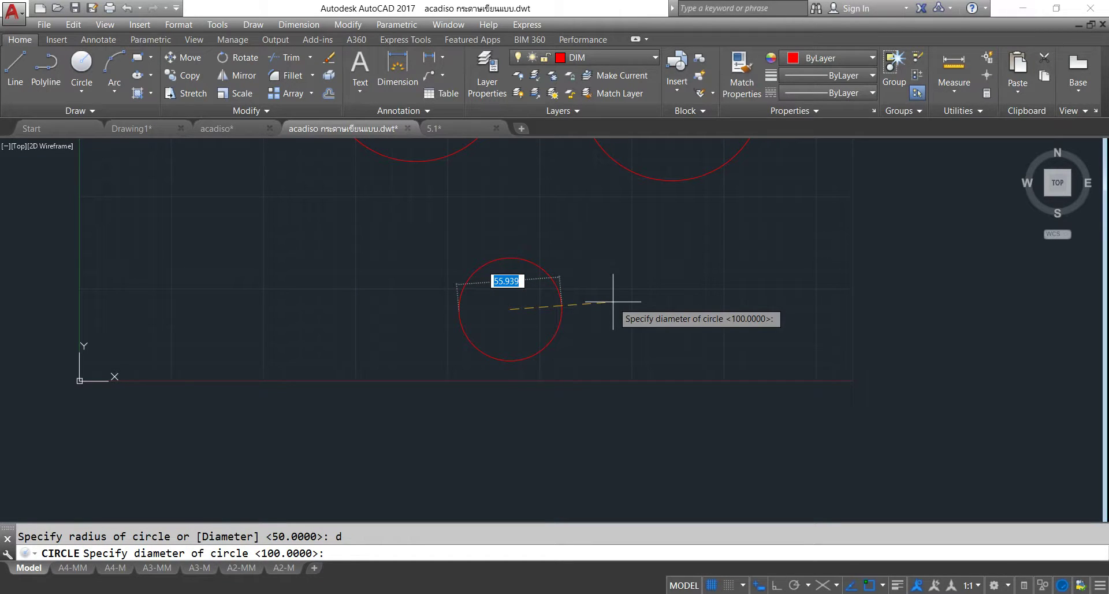
{"action": "type", "text": "100"}
{"action": "key", "text": "Return"}
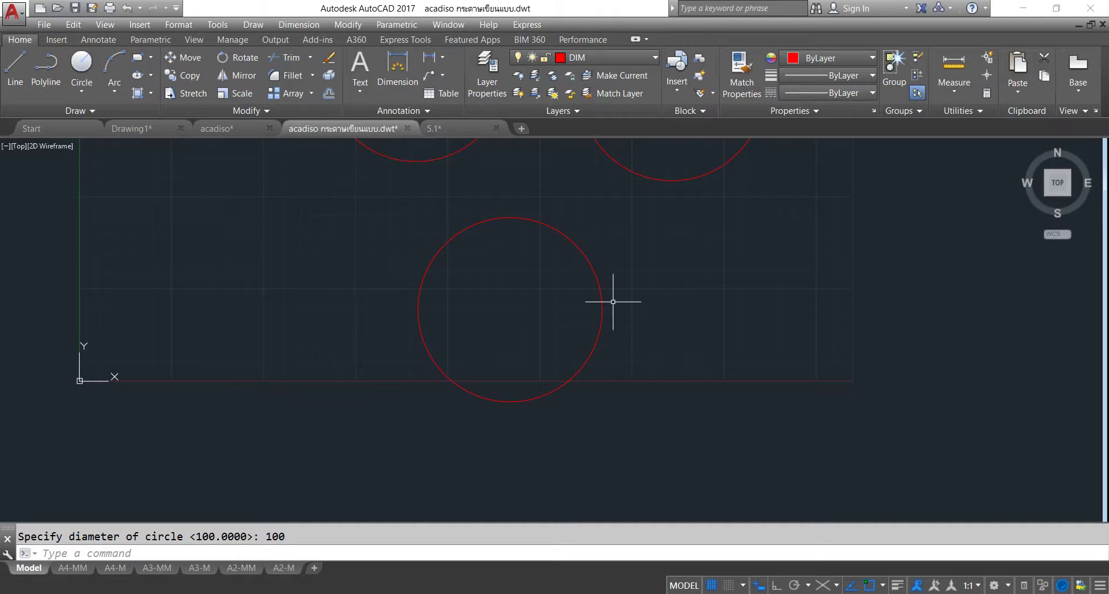
{"action": "scroll", "coordinate": [613, 302], "scroll_direction": "down", "scroll_amount": 5}
Window-select the three circles and their two dimensions (5 objects) and delete them.
{"action": "middle_click_drag", "start_coordinate": [639, 291], "coordinate": [512, 330]}
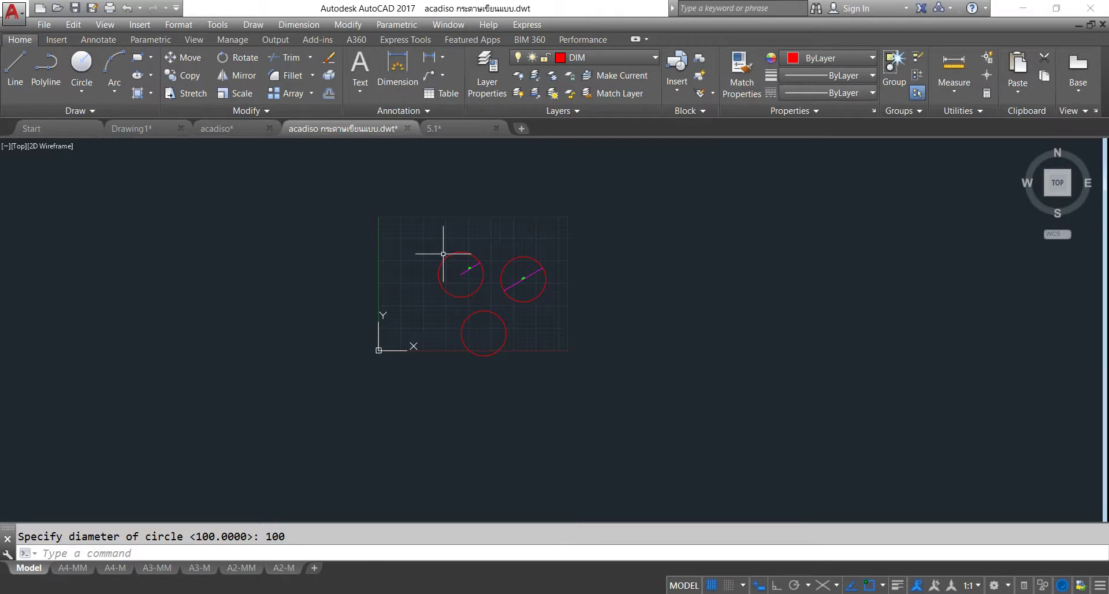
{"action": "left_click", "coordinate": [426, 227]}
{"action": "left_click", "coordinate": [638, 428]}
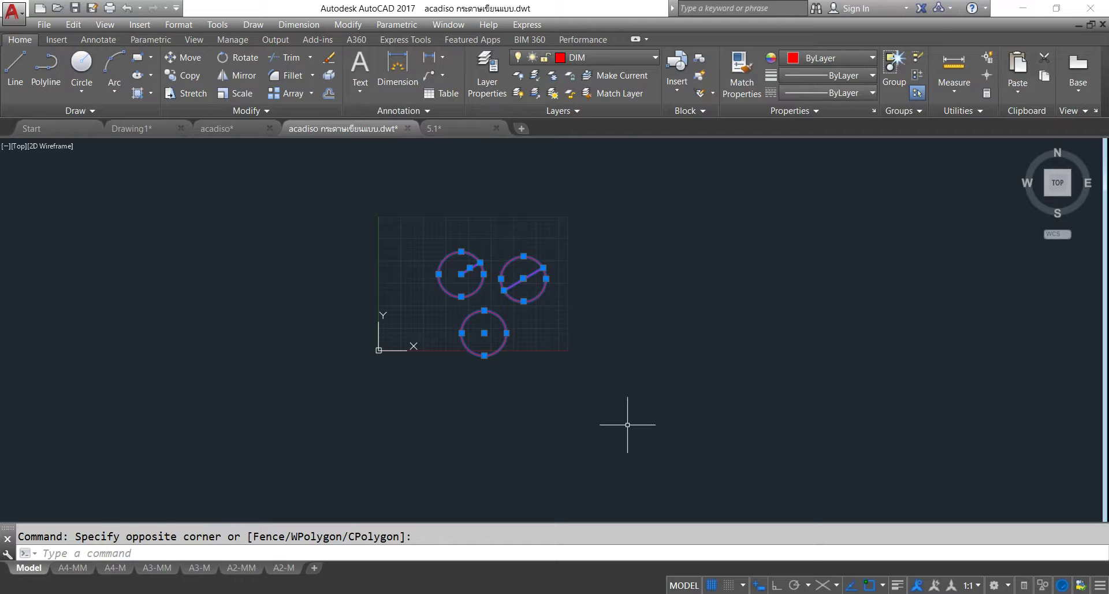
{"action": "key", "text": "Delete"}
{"action": "scroll", "coordinate": [485, 272], "scroll_direction": "up", "scroll_amount": 5}
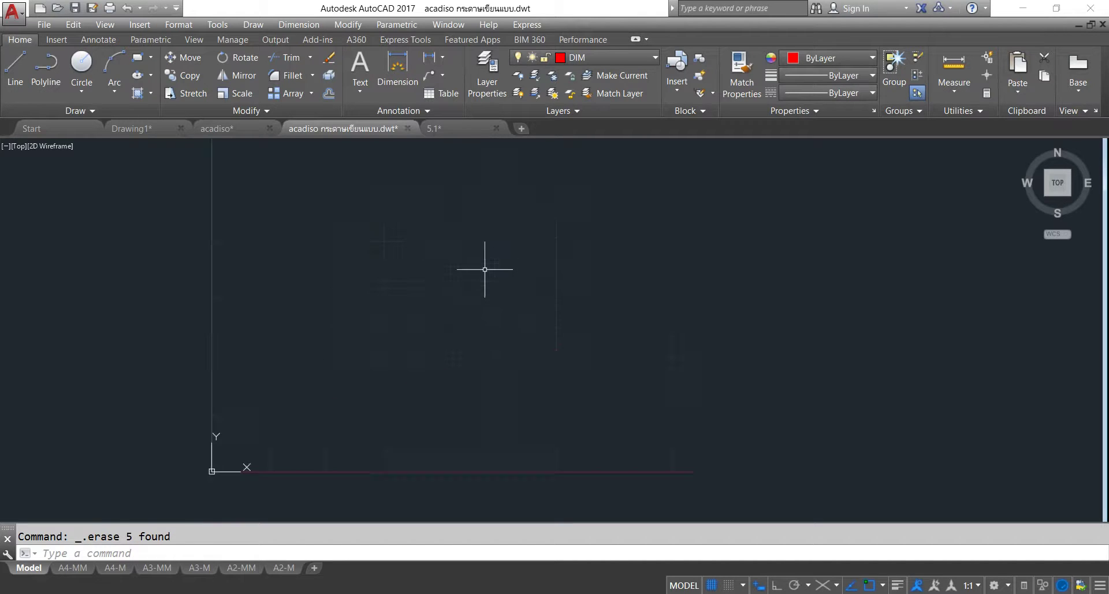
{"action": "mouse_move", "coordinate": [483, 268]}
{"action": "middle_mouse_down"}
{"action": "mouse_move", "coordinate": [508, 402]}
{"action": "mouse_move", "coordinate": [501, 280]}
{"action": "middle_mouse_up"}
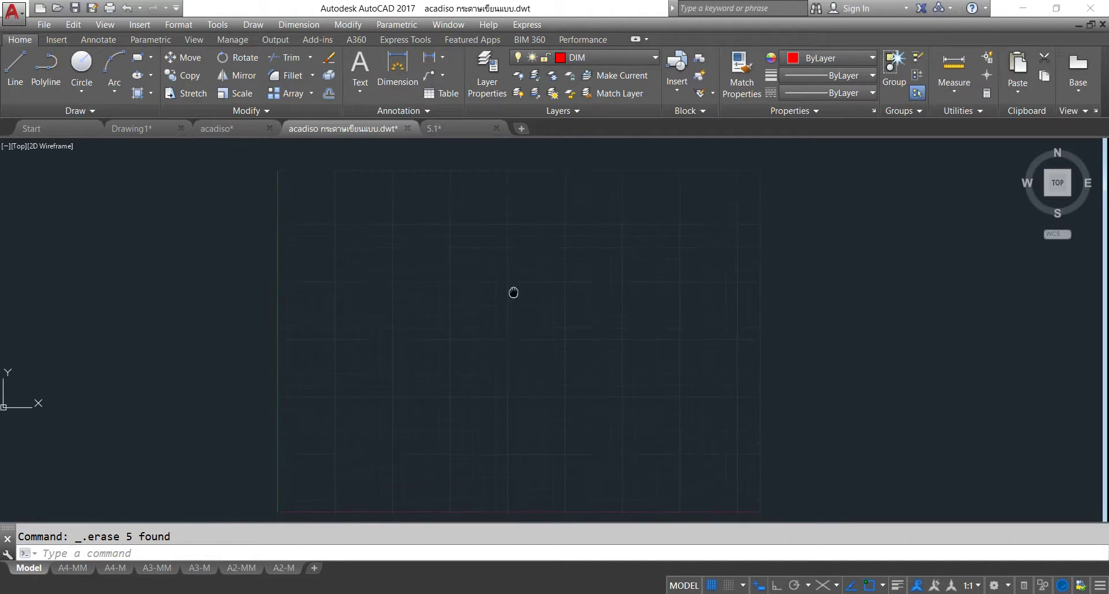
Start a filled donut with inside diameter 22 and outside diameter 35.
{"action": "left_click", "coordinate": [253, 24]}
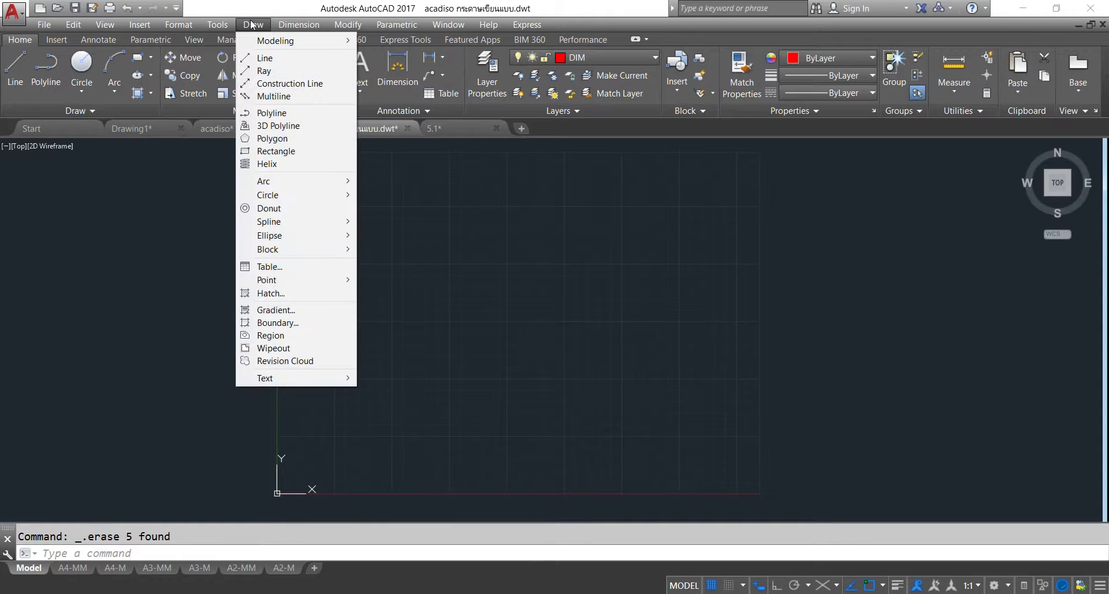
{"action": "left_click", "coordinate": [313, 213]}
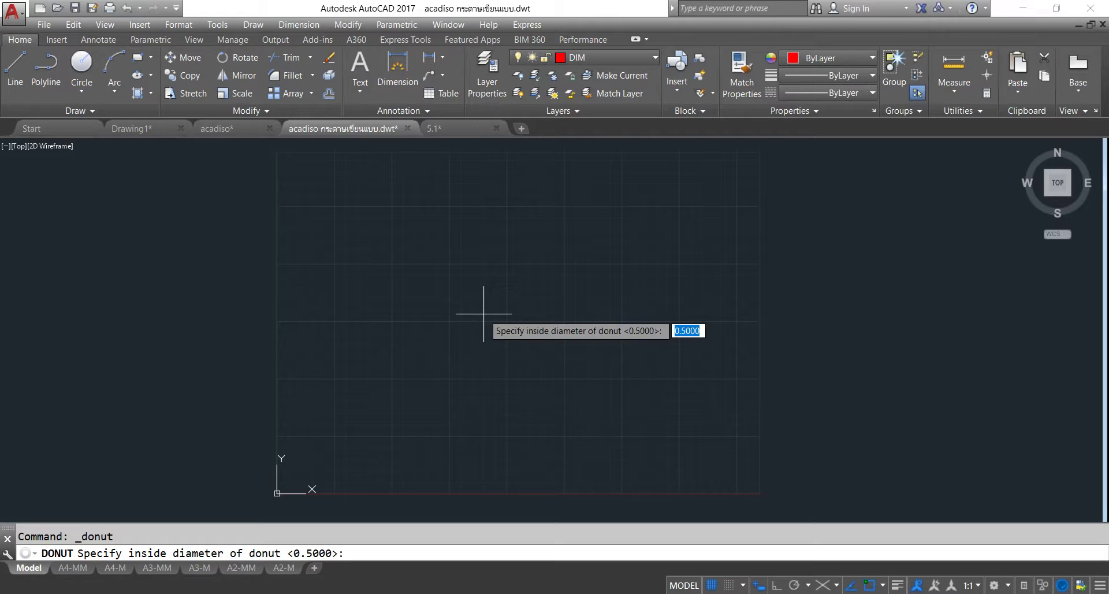
{"action": "type", "text": "22"}
{"action": "key", "text": "Return"}
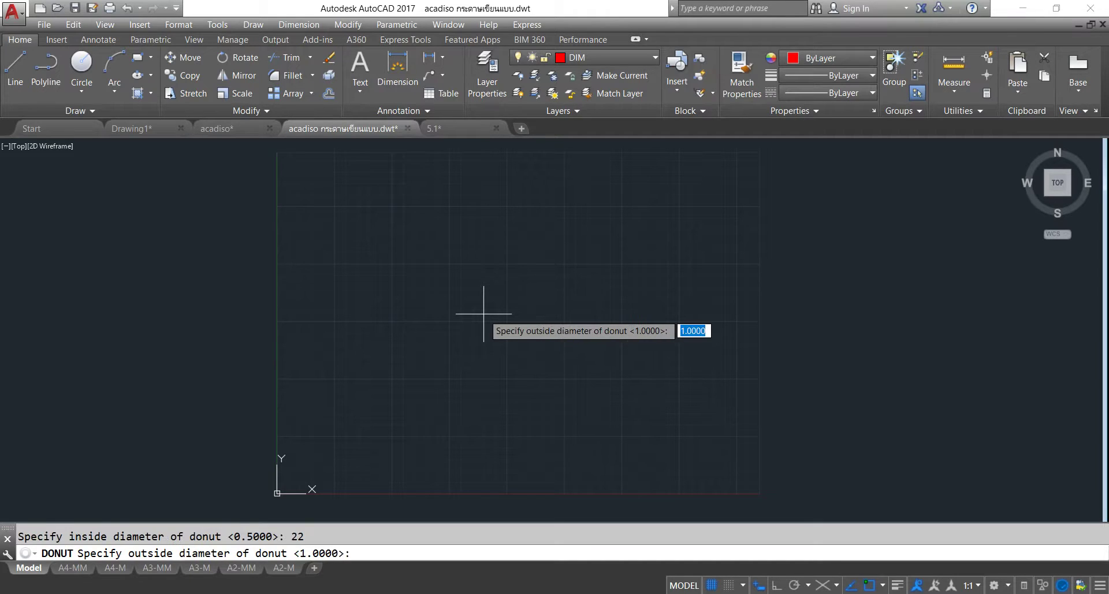
{"action": "type", "text": "35"}
{"action": "key", "text": "Return"}
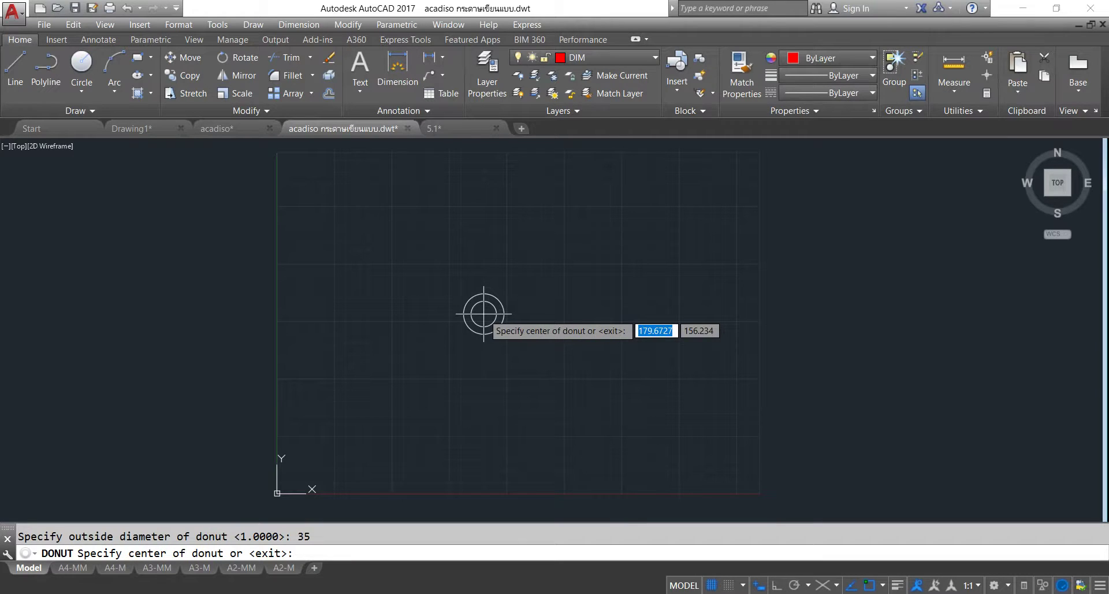
{"action": "scroll", "coordinate": [450, 306], "scroll_direction": "up", "scroll_amount": 2}
Place ten 22/35 donuts at scattered points across the drawing, then end the command.
{"action": "left_click", "coordinate": [479, 281]}
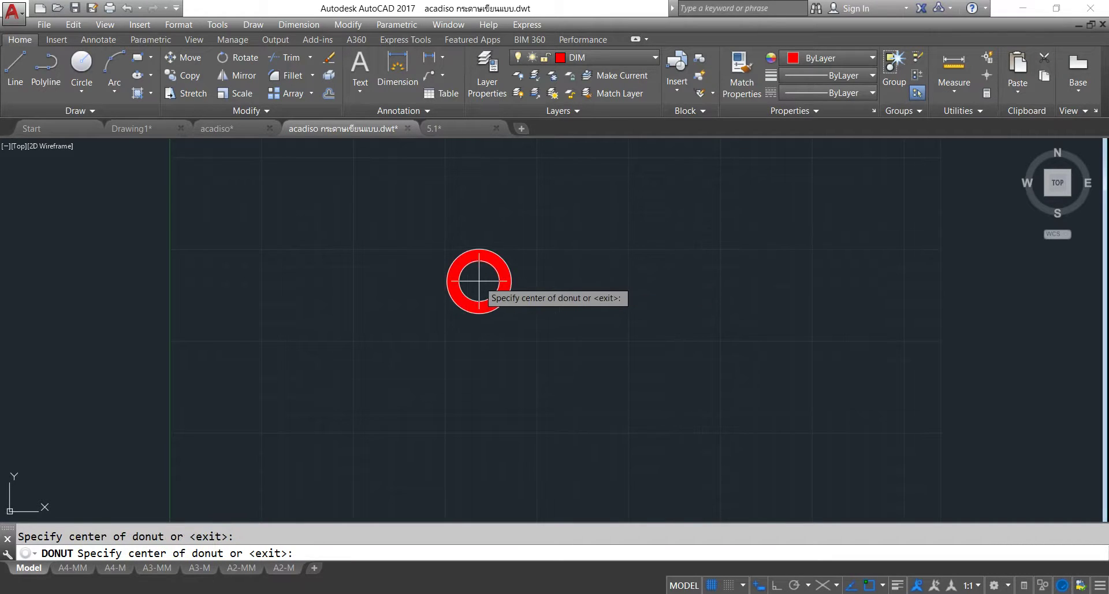
{"action": "left_click", "coordinate": [553, 280]}
{"action": "left_click", "coordinate": [681, 277]}
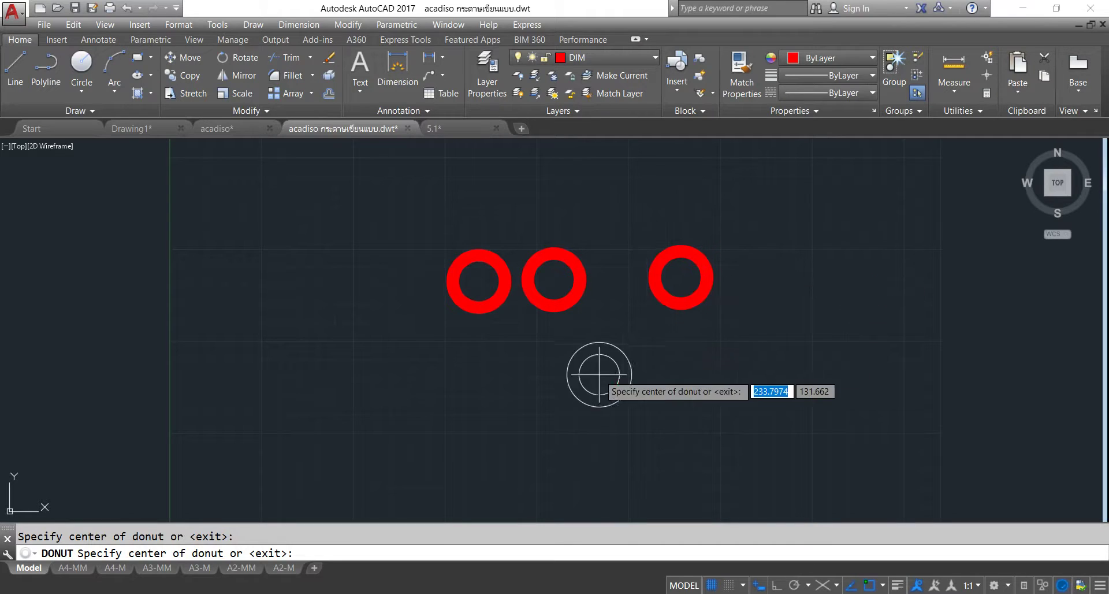
{"action": "left_click", "coordinate": [598, 375]}
{"action": "left_click", "coordinate": [509, 365]}
{"action": "left_click", "coordinate": [401, 363]}
{"action": "left_click", "coordinate": [382, 224]}
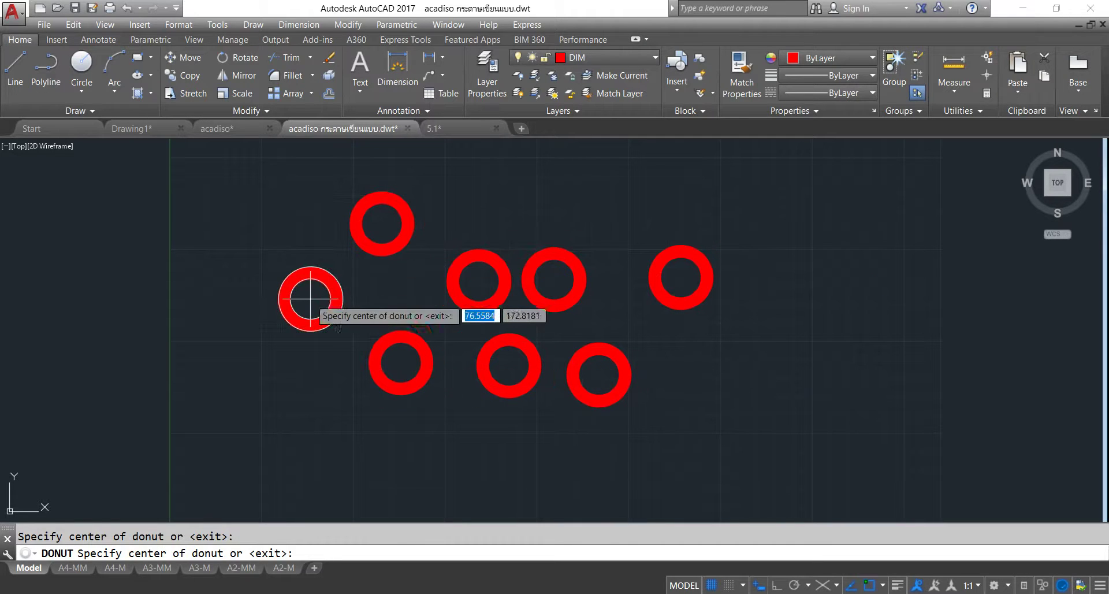
{"action": "left_click", "coordinate": [311, 300]}
{"action": "left_click", "coordinate": [303, 396]}
{"action": "left_click", "coordinate": [486, 464]}
{"action": "key", "text": "Escape"}
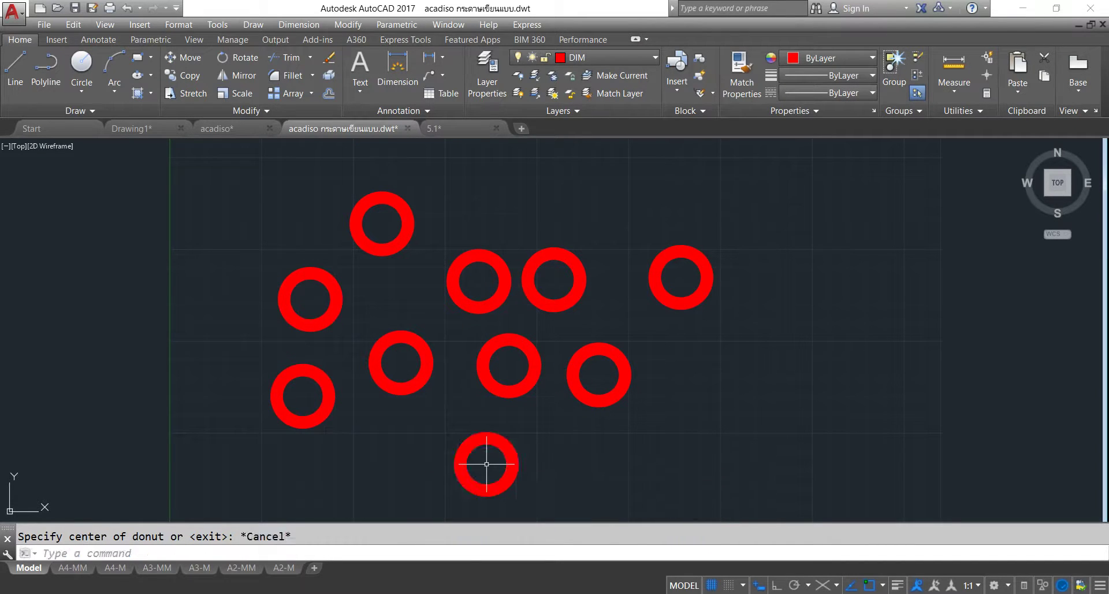
Zoom and pan to re-centre the cluster of red donuts in view.
{"action": "scroll", "coordinate": [488, 257], "scroll_direction": "up", "scroll_amount": 5}
{"action": "scroll", "coordinate": [488, 262], "scroll_direction": "down", "scroll_amount": 5}
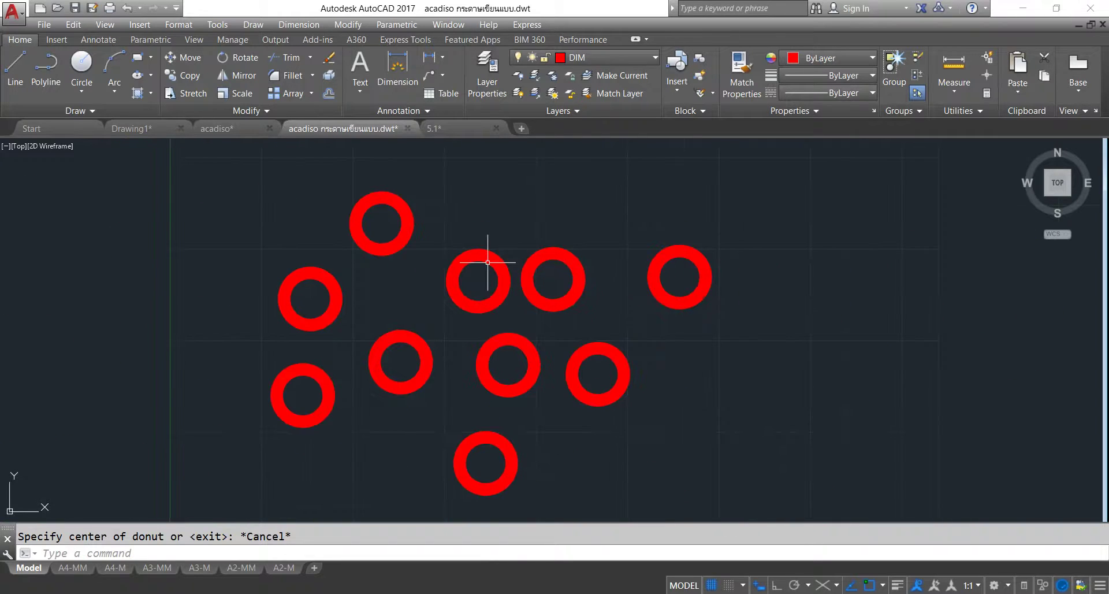
{"action": "scroll", "coordinate": [487, 263], "scroll_direction": "up", "scroll_amount": 4}
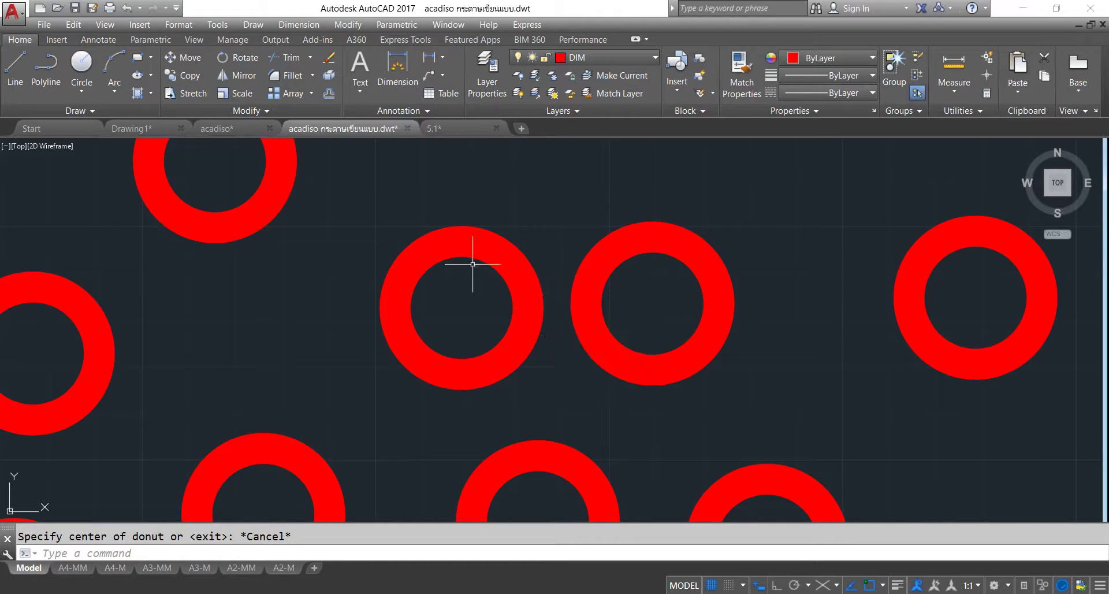
{"action": "scroll", "coordinate": [468, 266], "scroll_direction": "down", "scroll_amount": 5}
{"action": "scroll", "coordinate": [462, 269], "scroll_direction": "up", "scroll_amount": 2}
{"action": "middle_click_drag", "start_coordinate": [463, 273], "coordinate": [490, 284]}
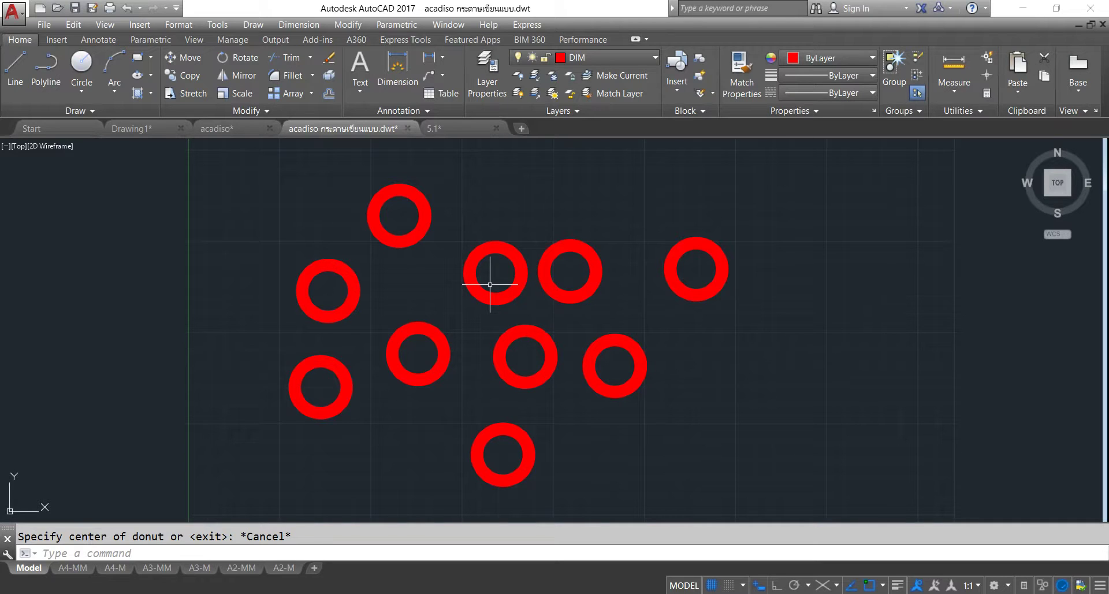
{"action": "scroll", "coordinate": [490, 284], "scroll_direction": "down", "scroll_amount": 4}
{"action": "mouse_move", "coordinate": [495, 280]}
{"action": "middle_mouse_down"}
{"action": "mouse_move", "coordinate": [539, 279]}
{"action": "mouse_move", "coordinate": [574, 255]}
{"action": "middle_mouse_up"}
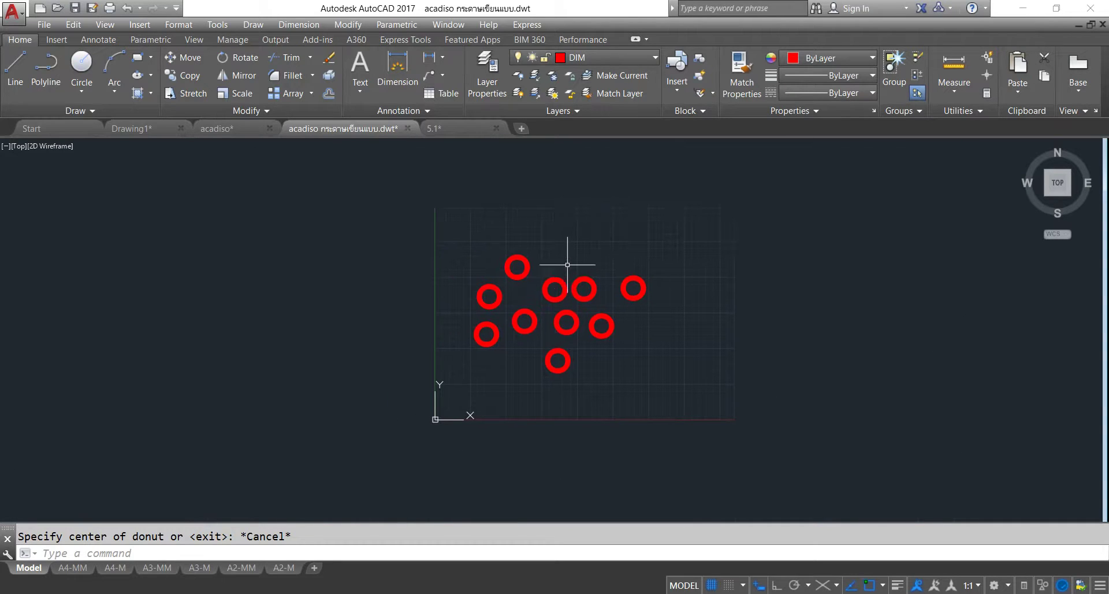